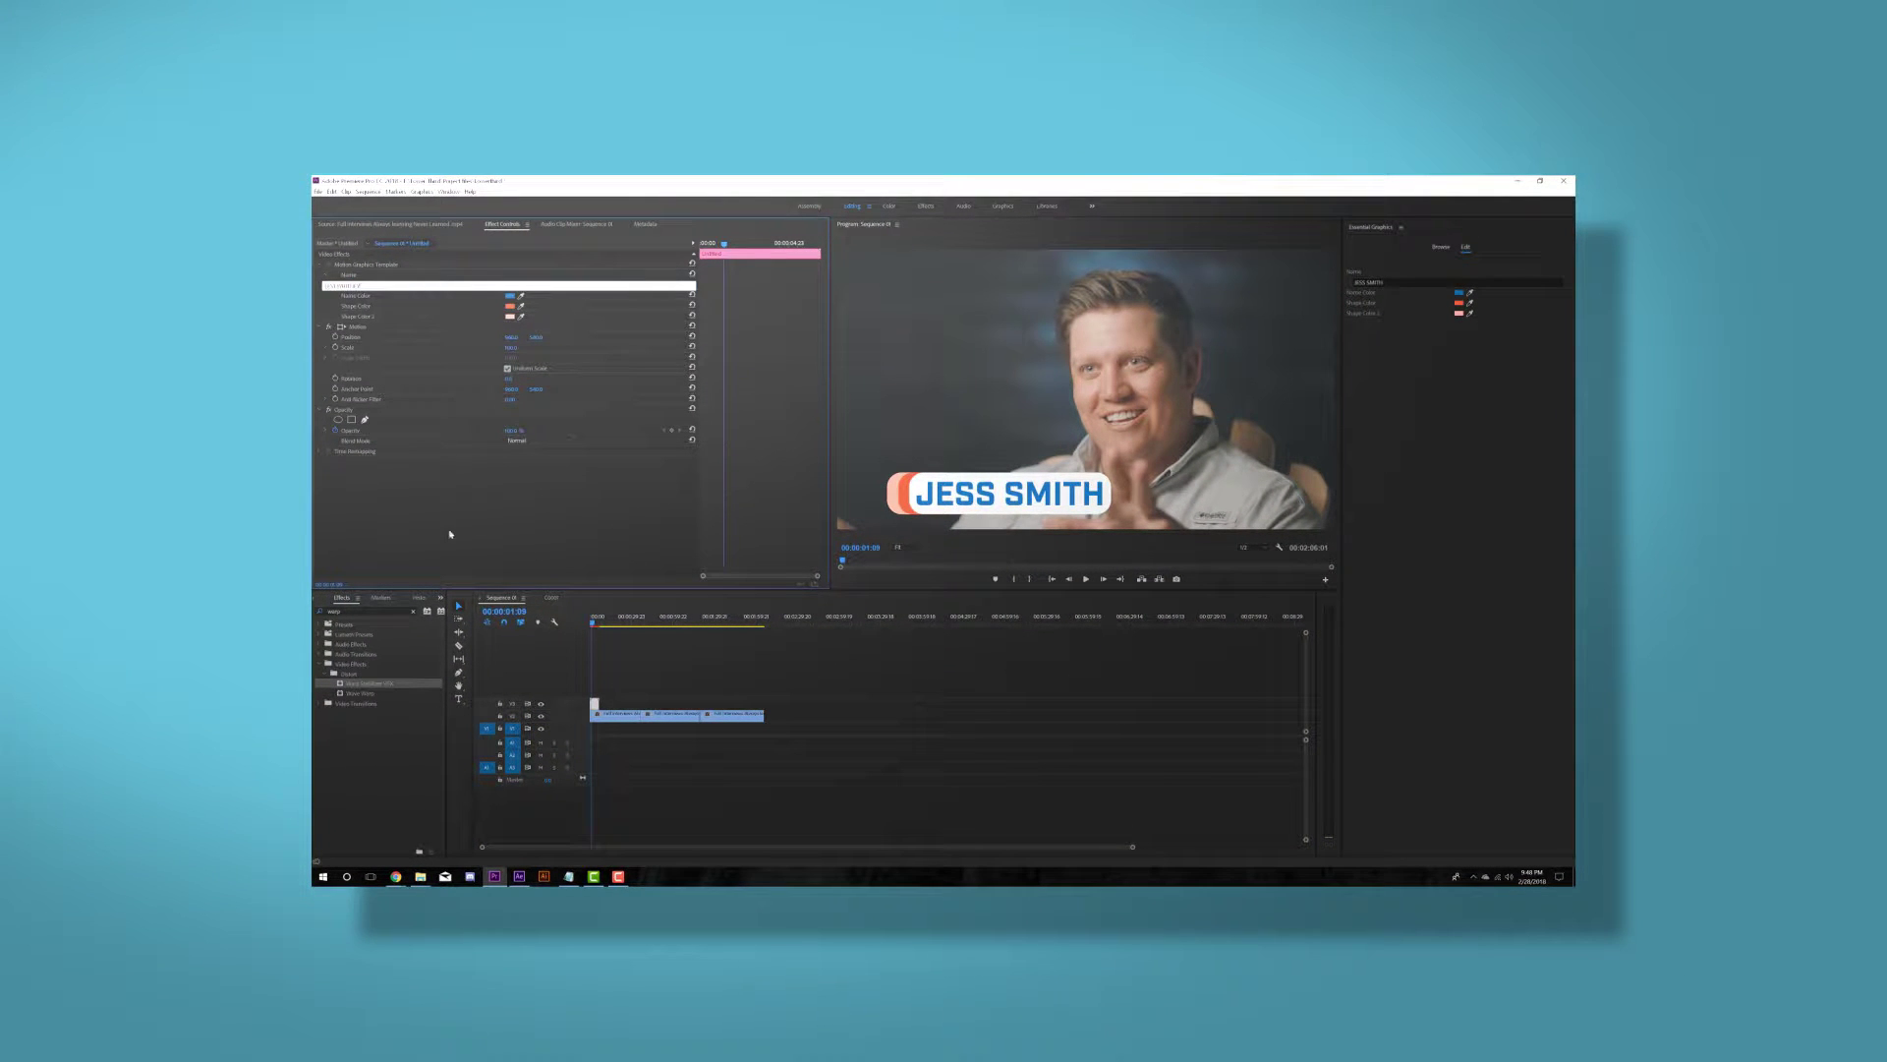
# - Confirm the lower third's new name and paste a copy at the next interviewee's shot
pyautogui.click(521, 537)
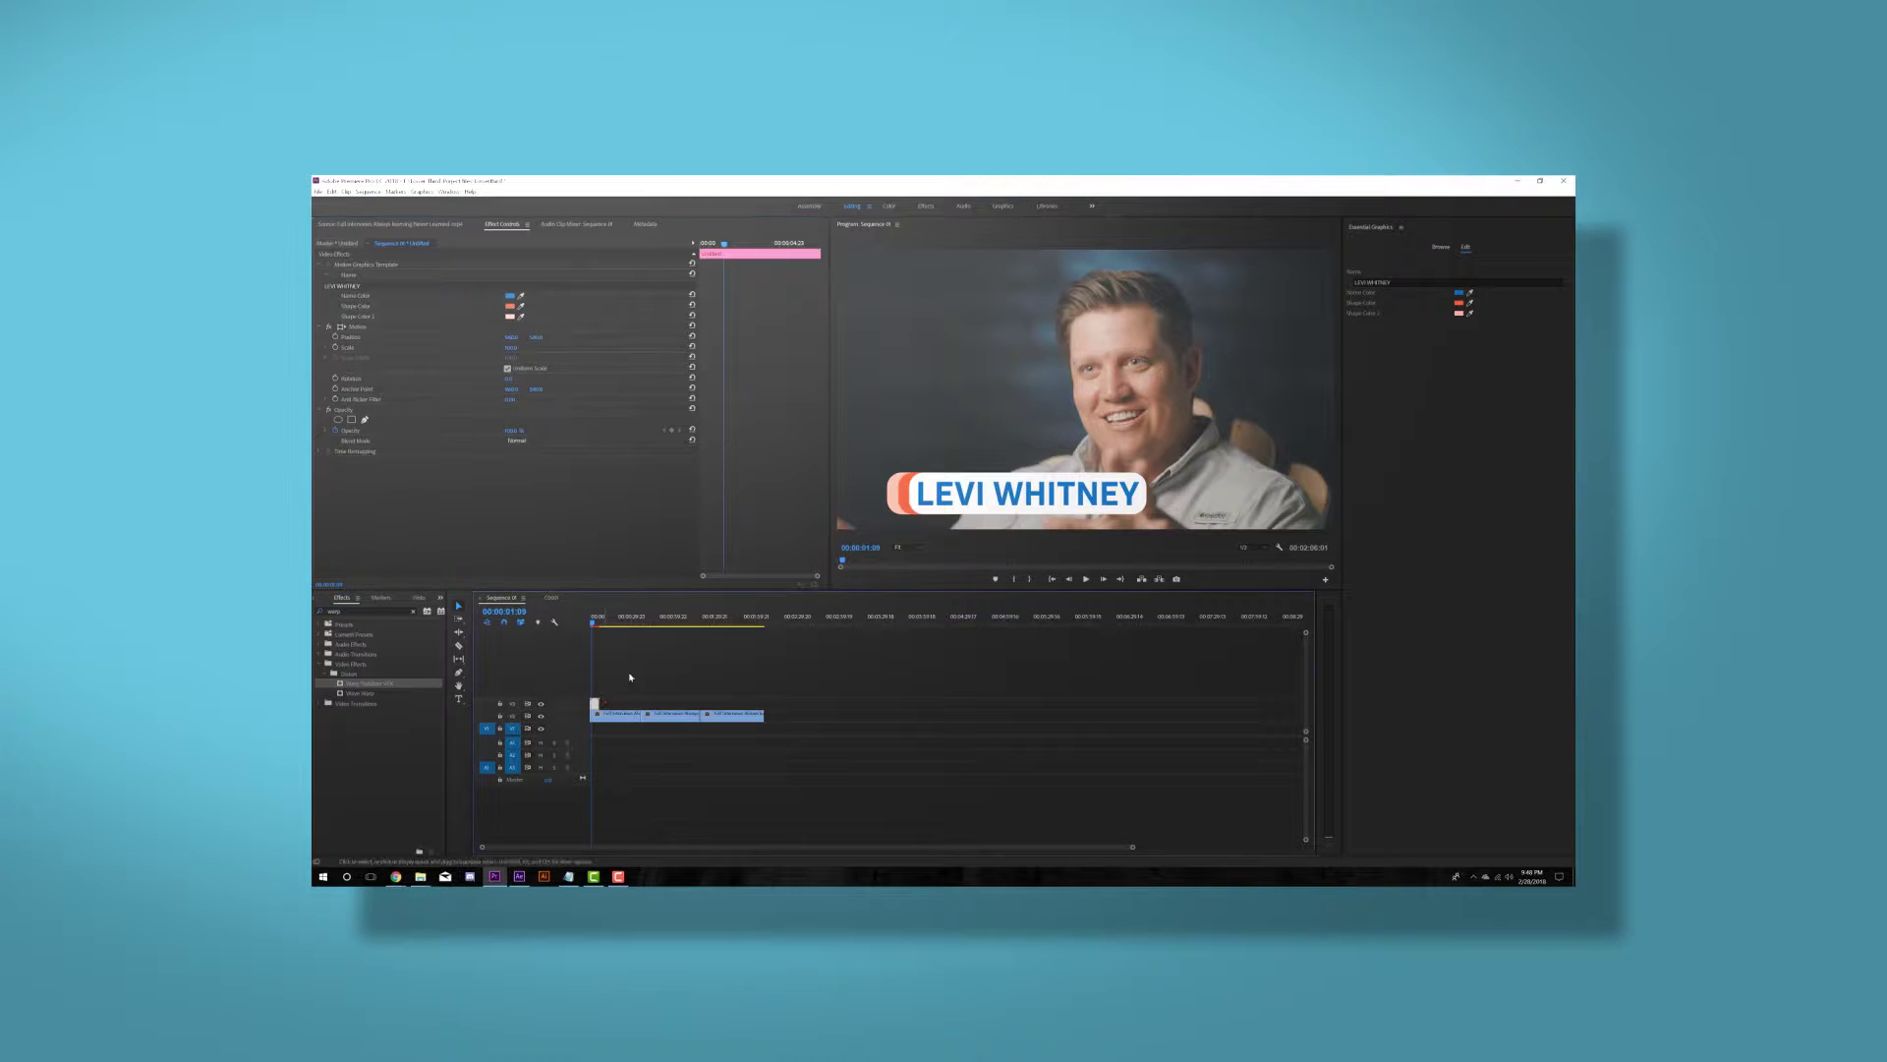
pyautogui.click(641, 623)
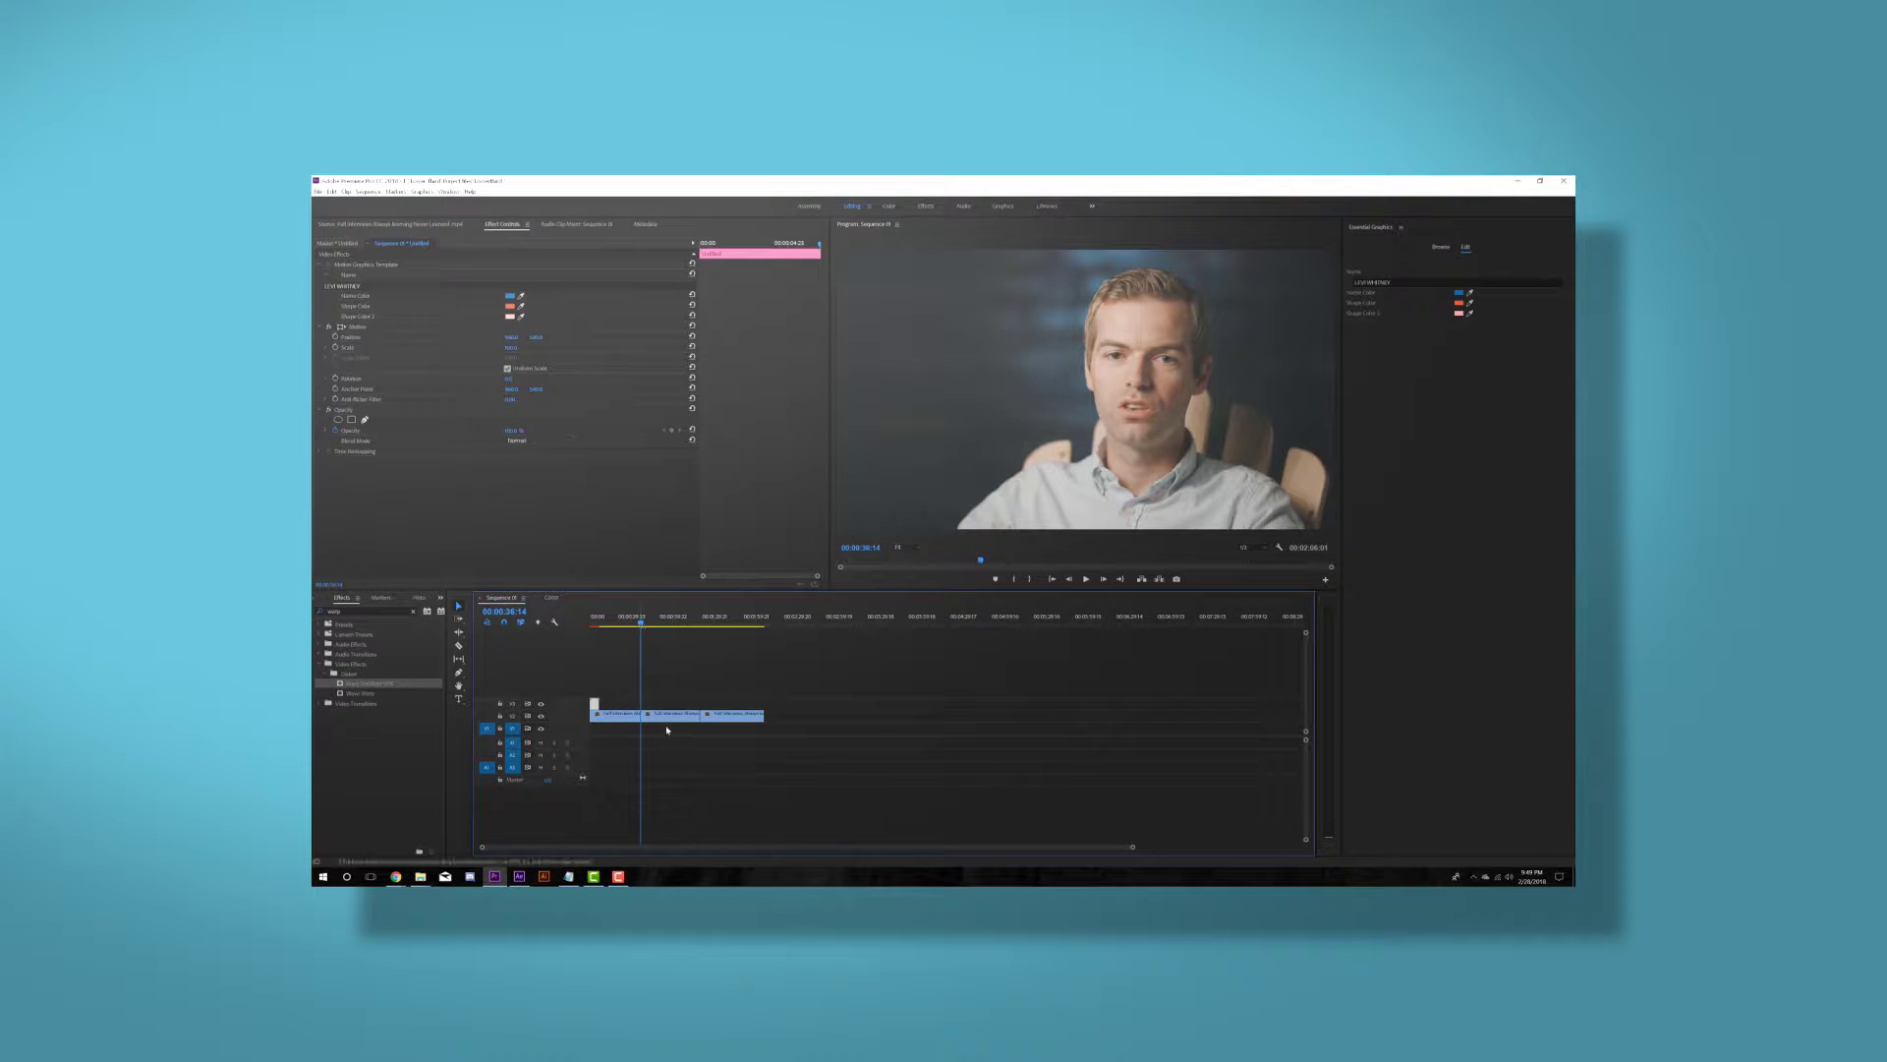
pyautogui.hotkey('ctrl', 'v')
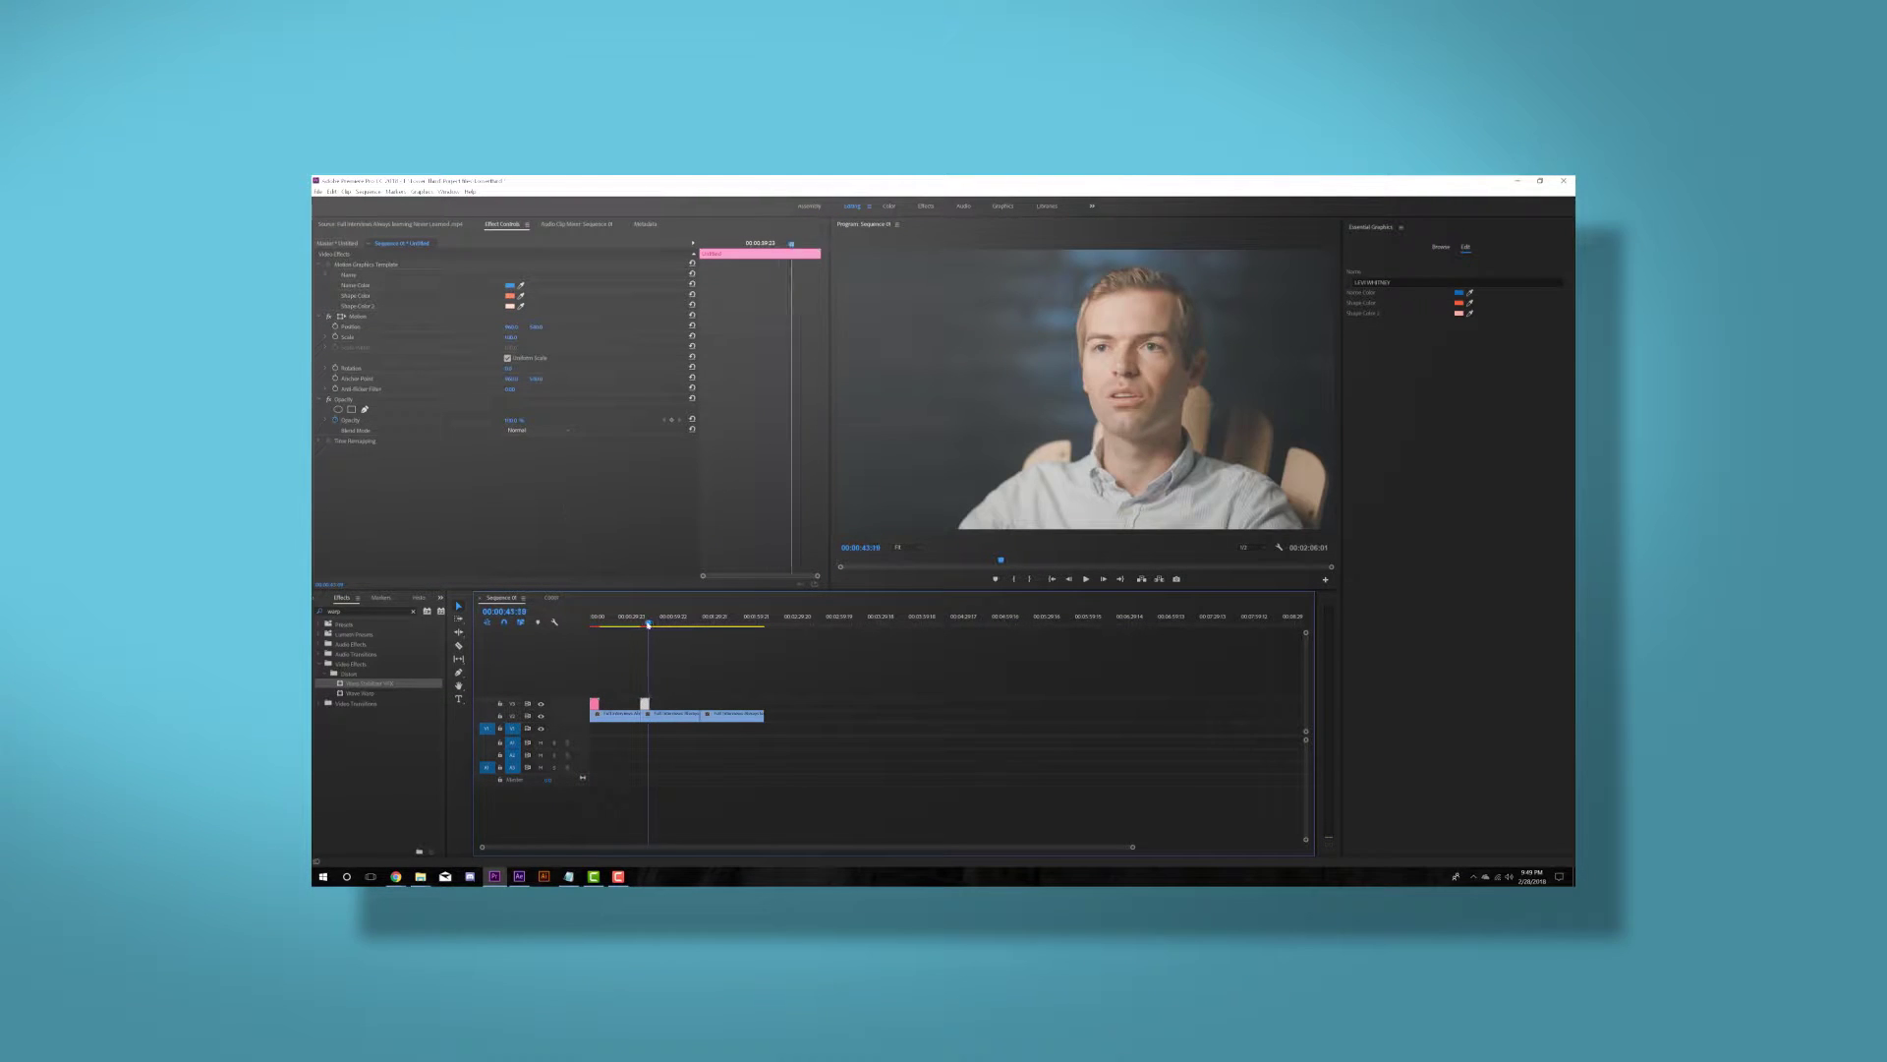
# - Change the copied lower third's Name field to the second interviewee's name
pyautogui.click(324, 285)
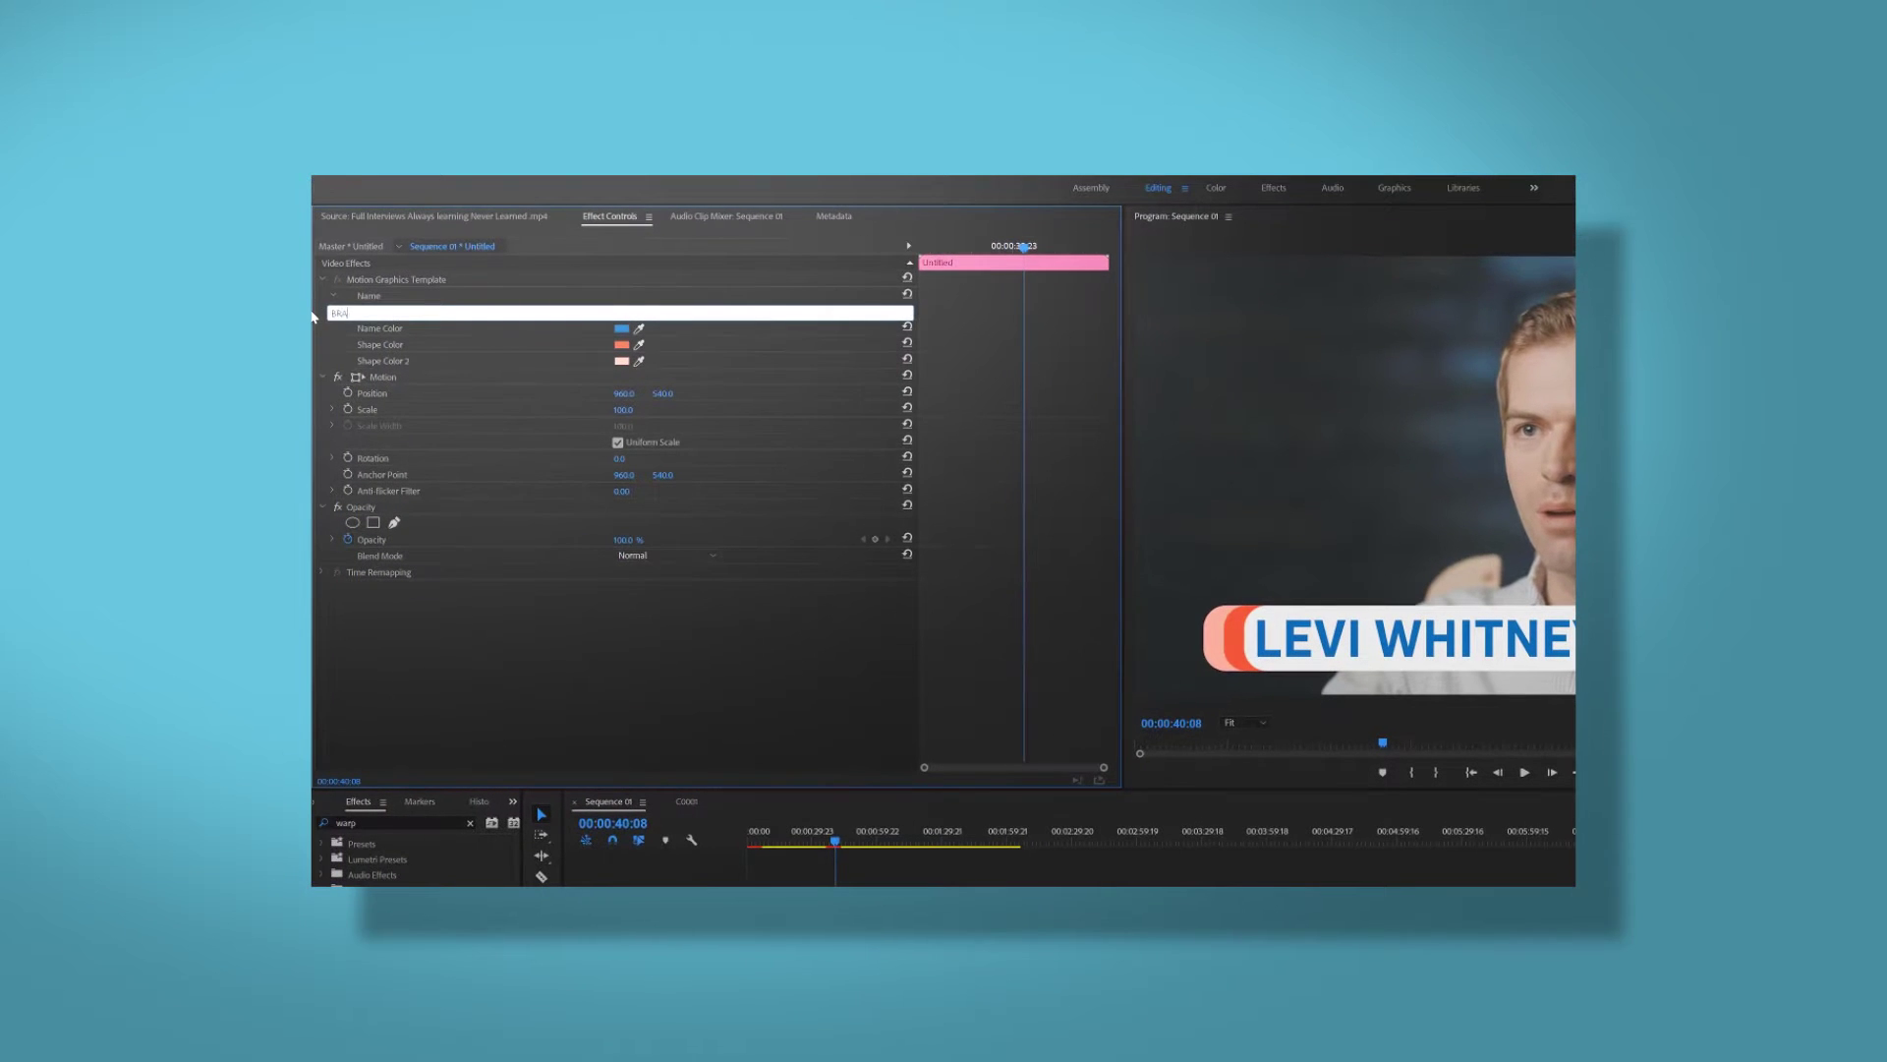
pyautogui.press('Return')
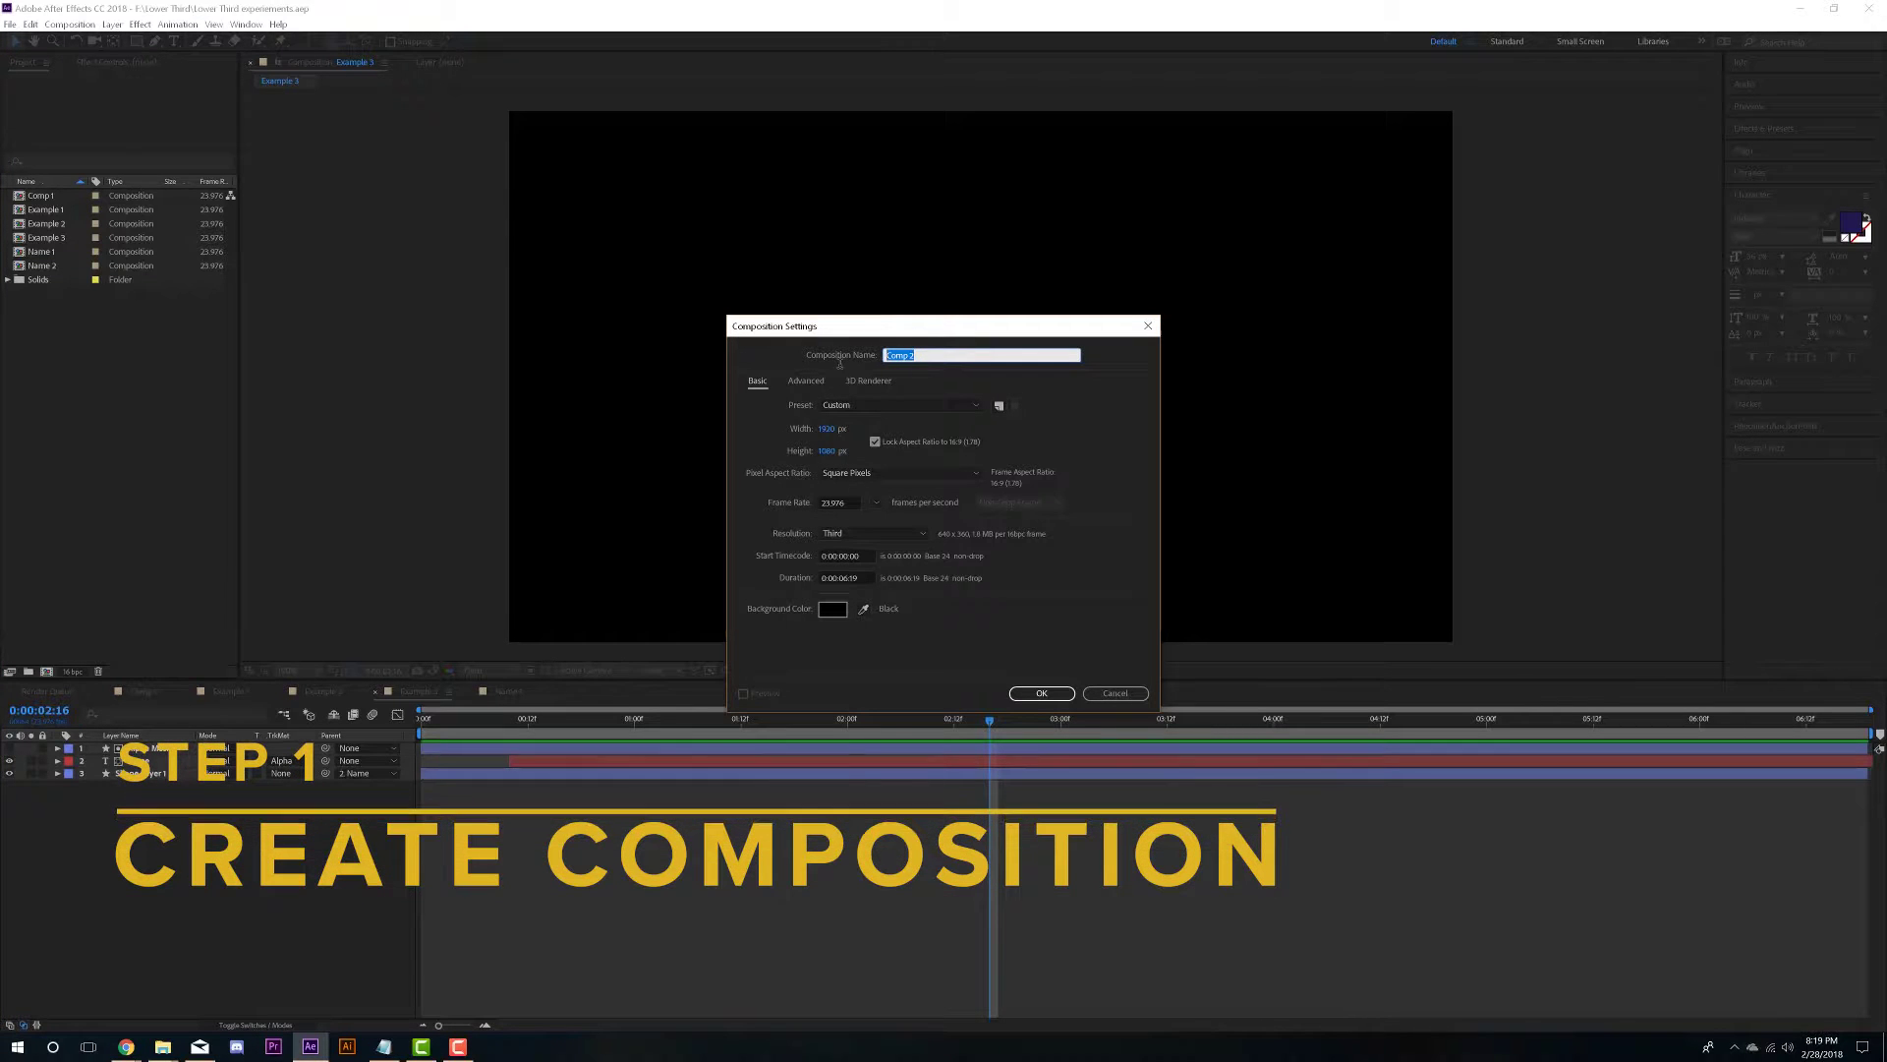
# - Name the new composition 'Lower third' and create it with the default settings
pyautogui.press('BackSpace')
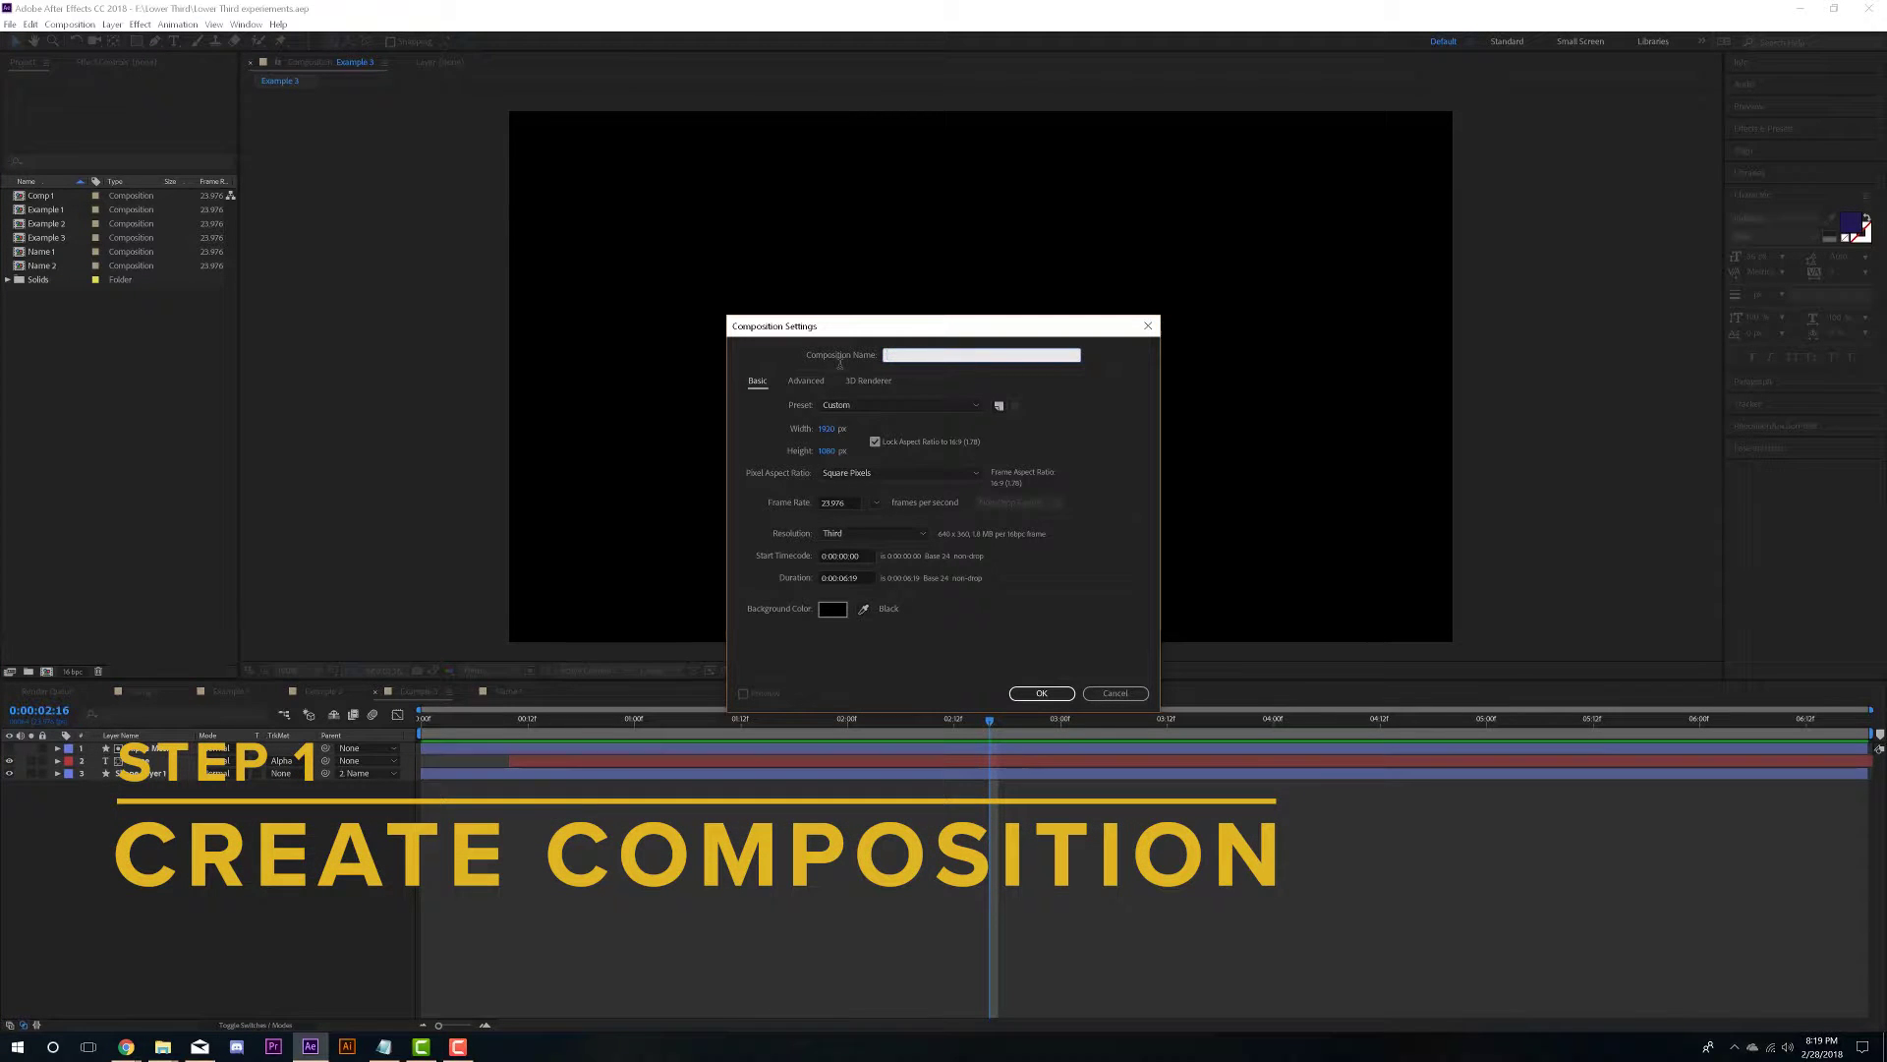
pyautogui.write('Lower third')
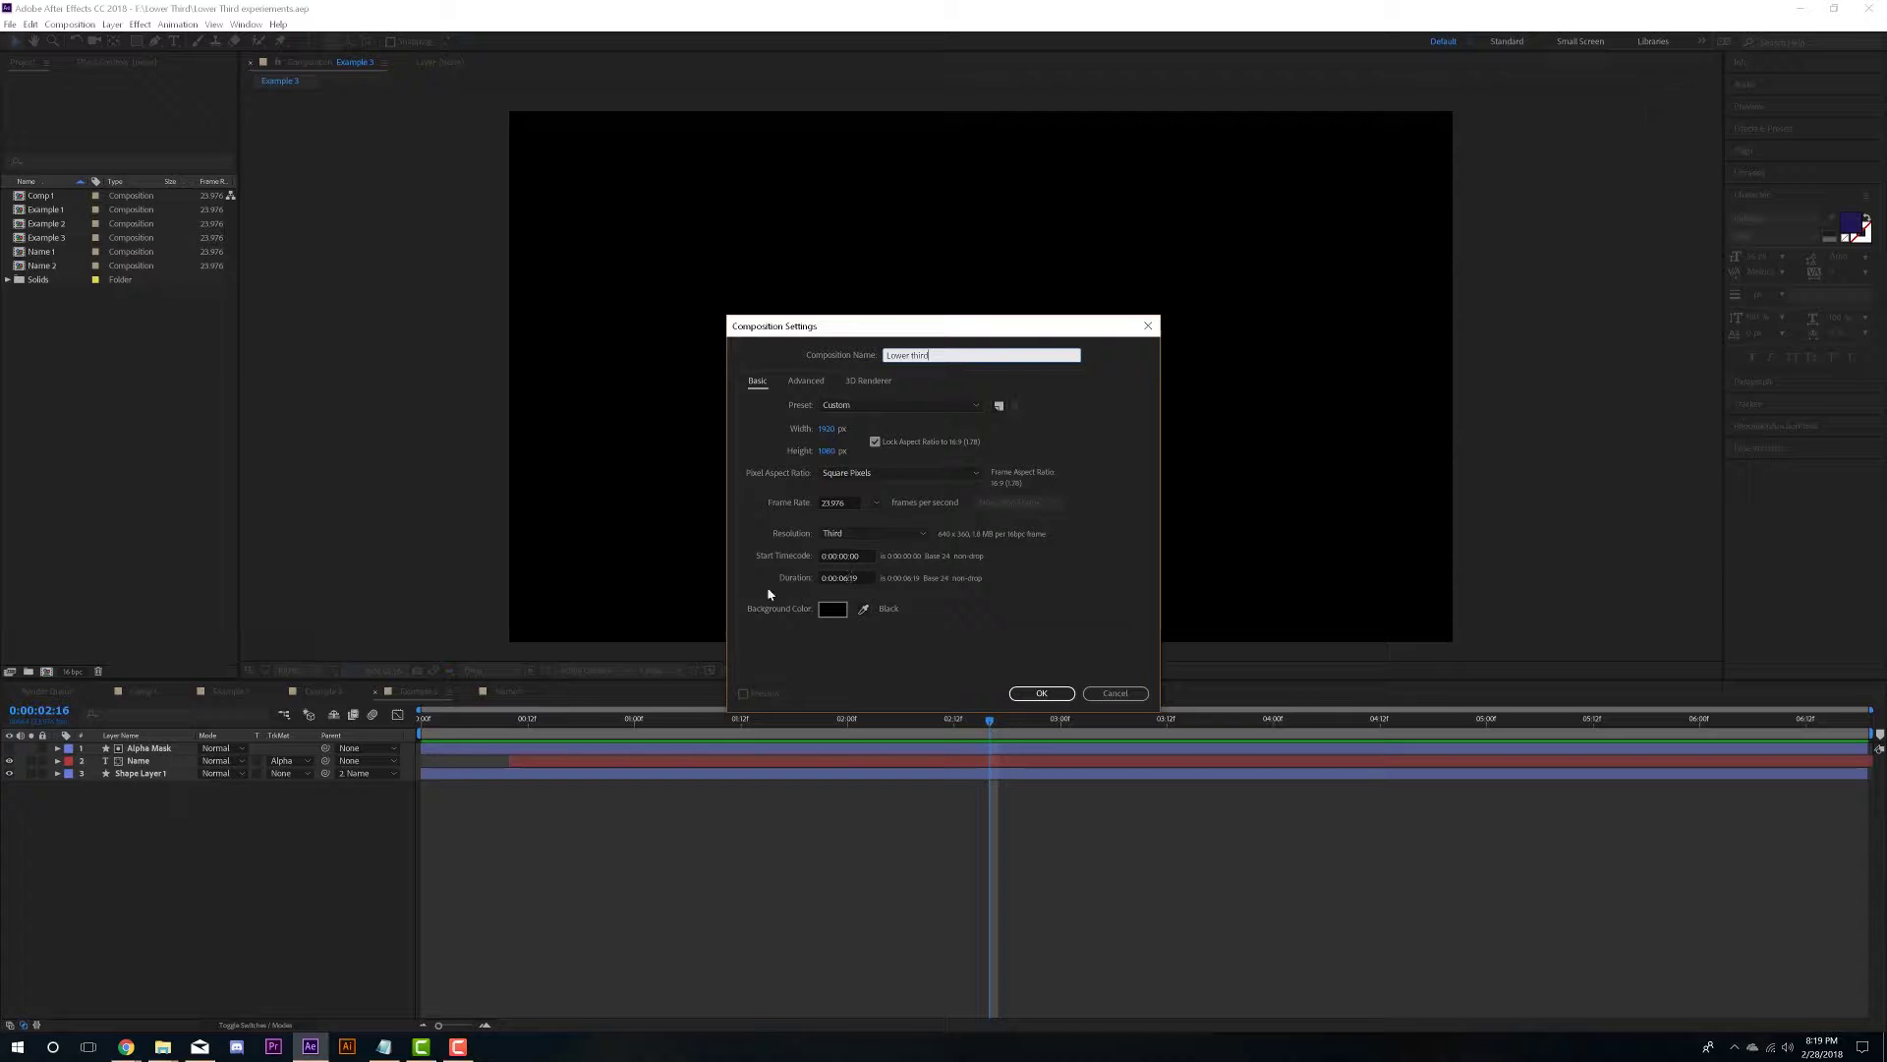
pyautogui.click(1046, 692)
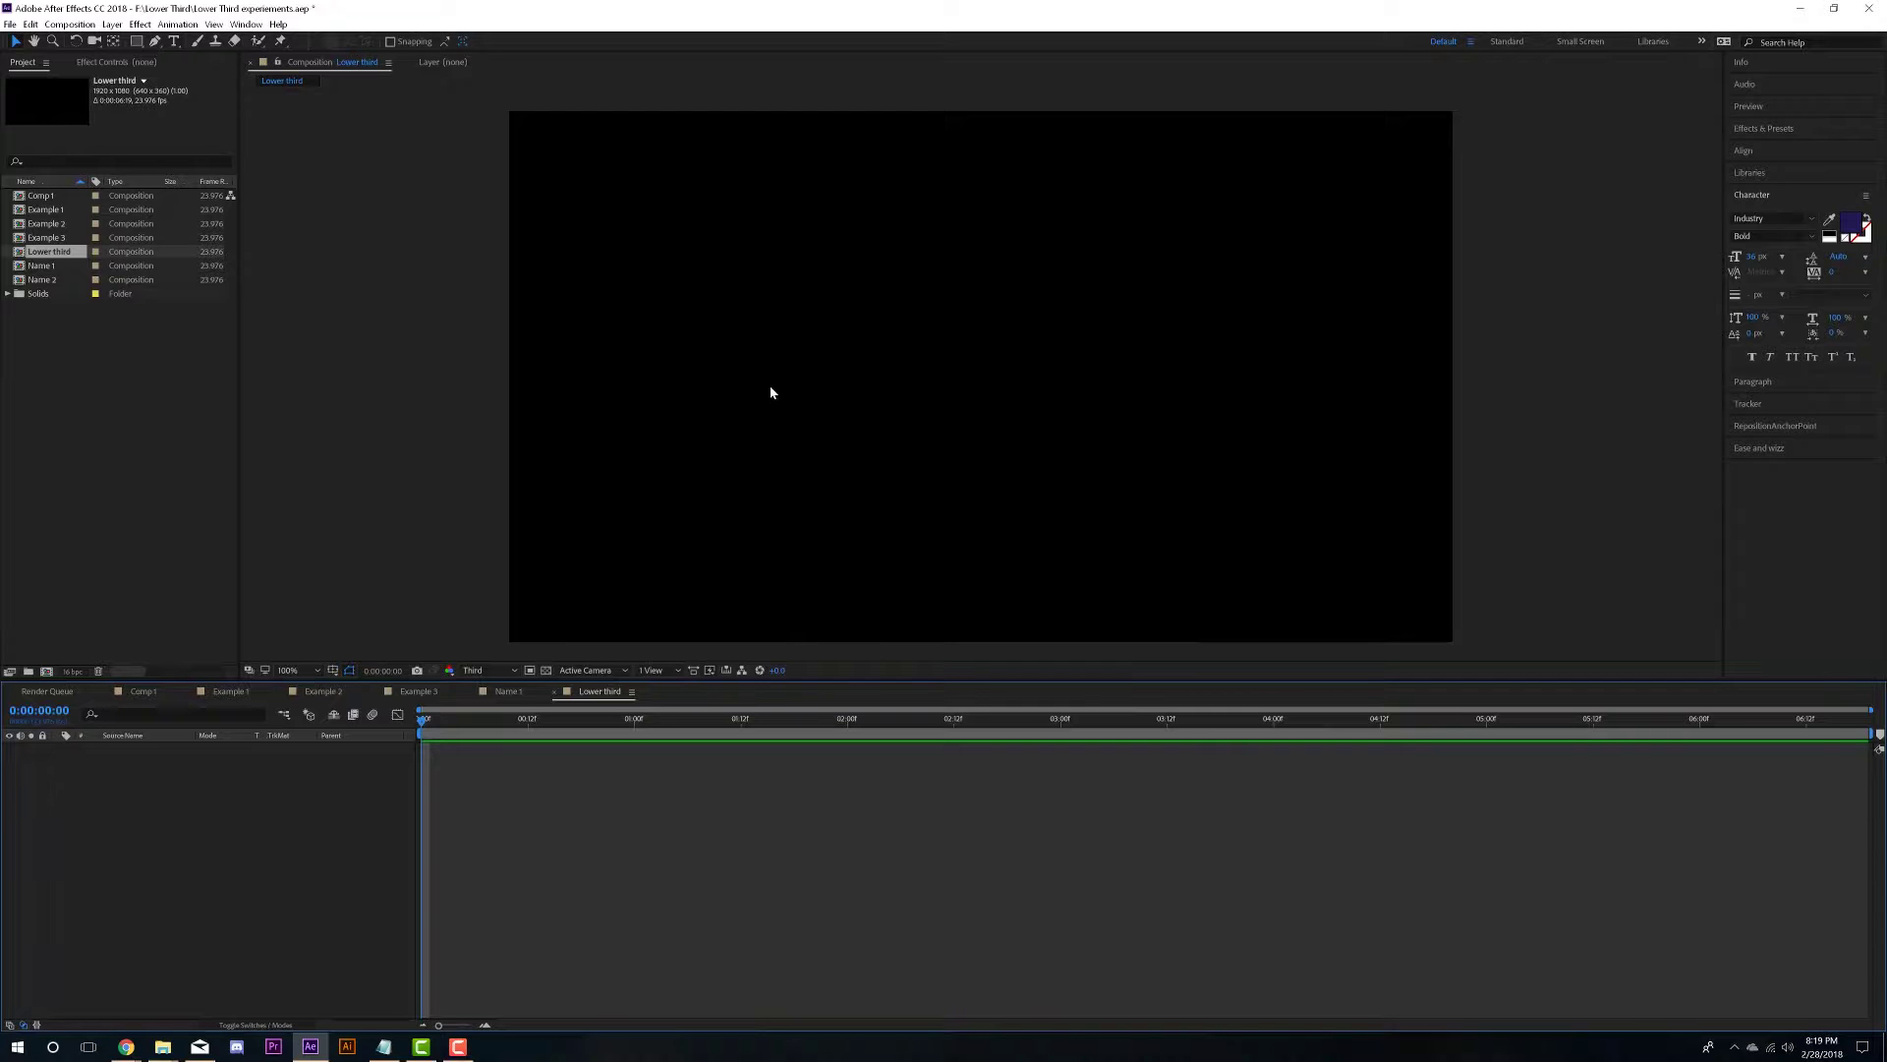
# - Type the speaker's name as a text layer and centre it horizontally and vertically
pyautogui.click(173, 42)
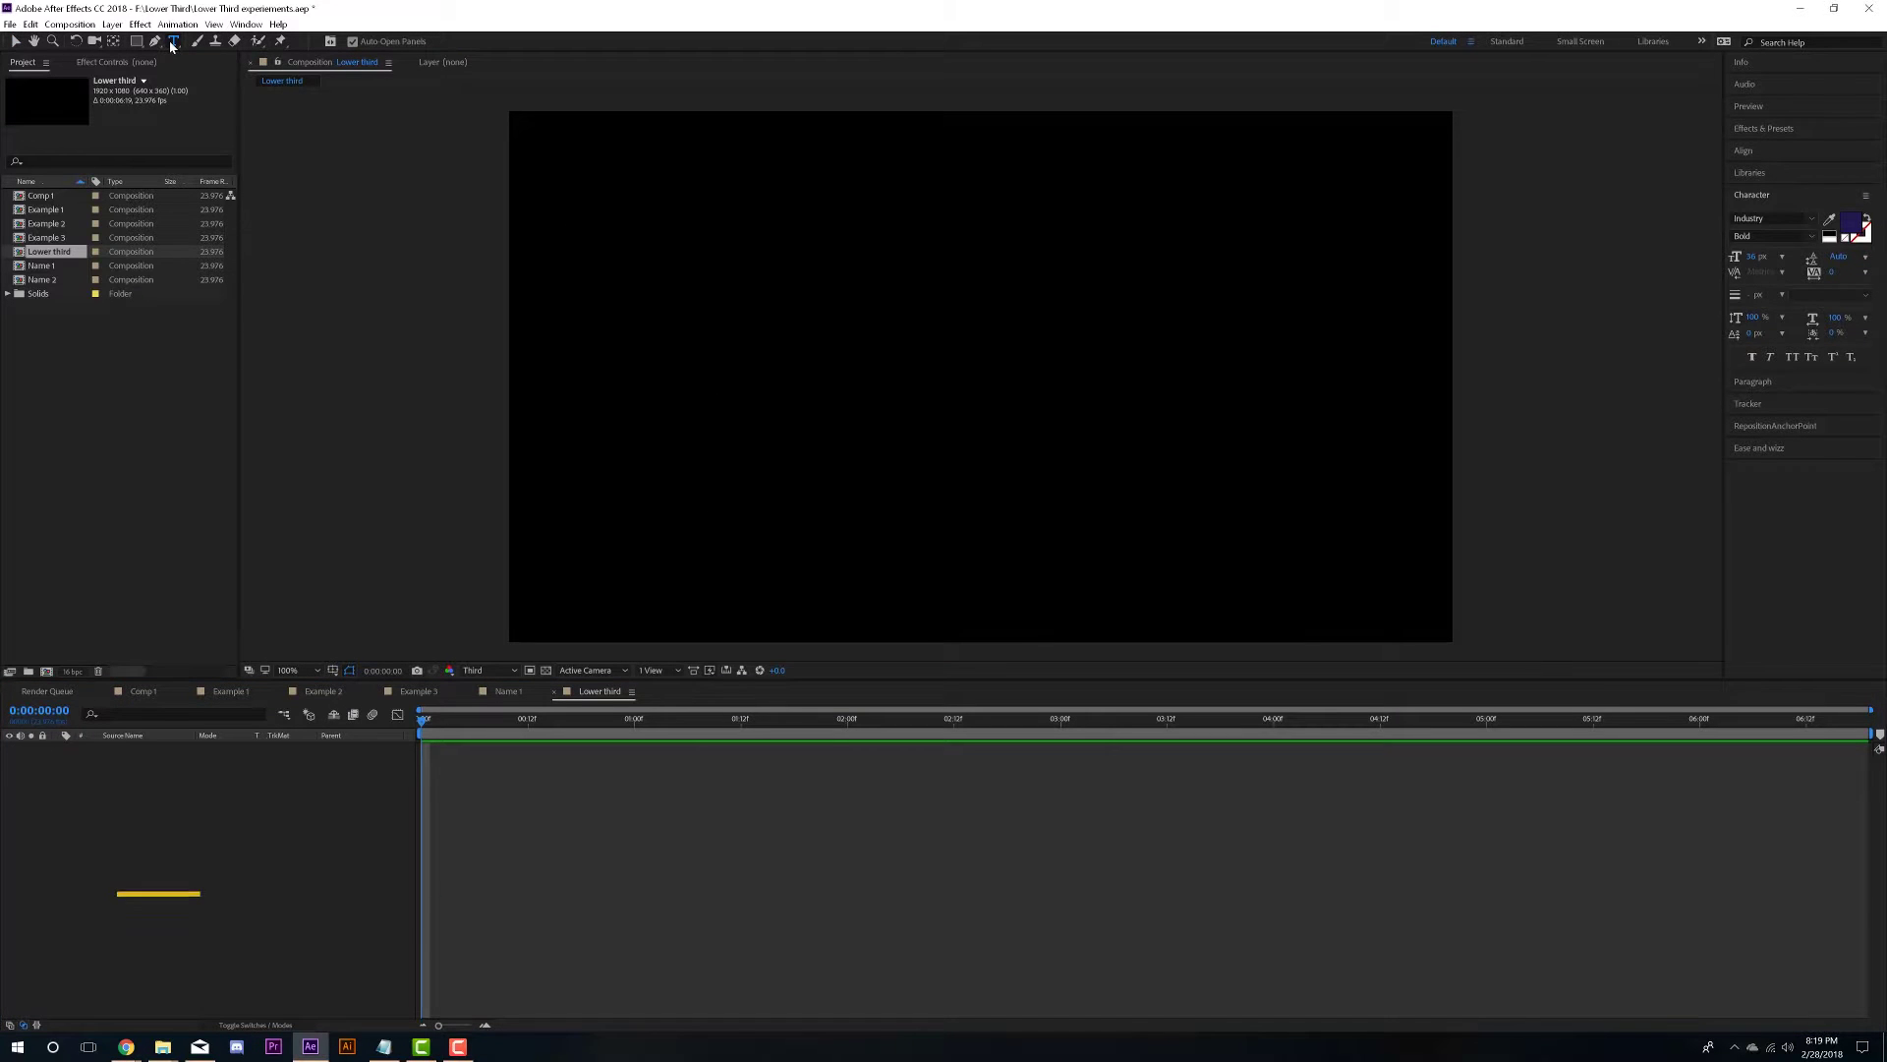
pyautogui.click(877, 393)
pyautogui.write('Dan Harmon')
pyautogui.click(15, 45)
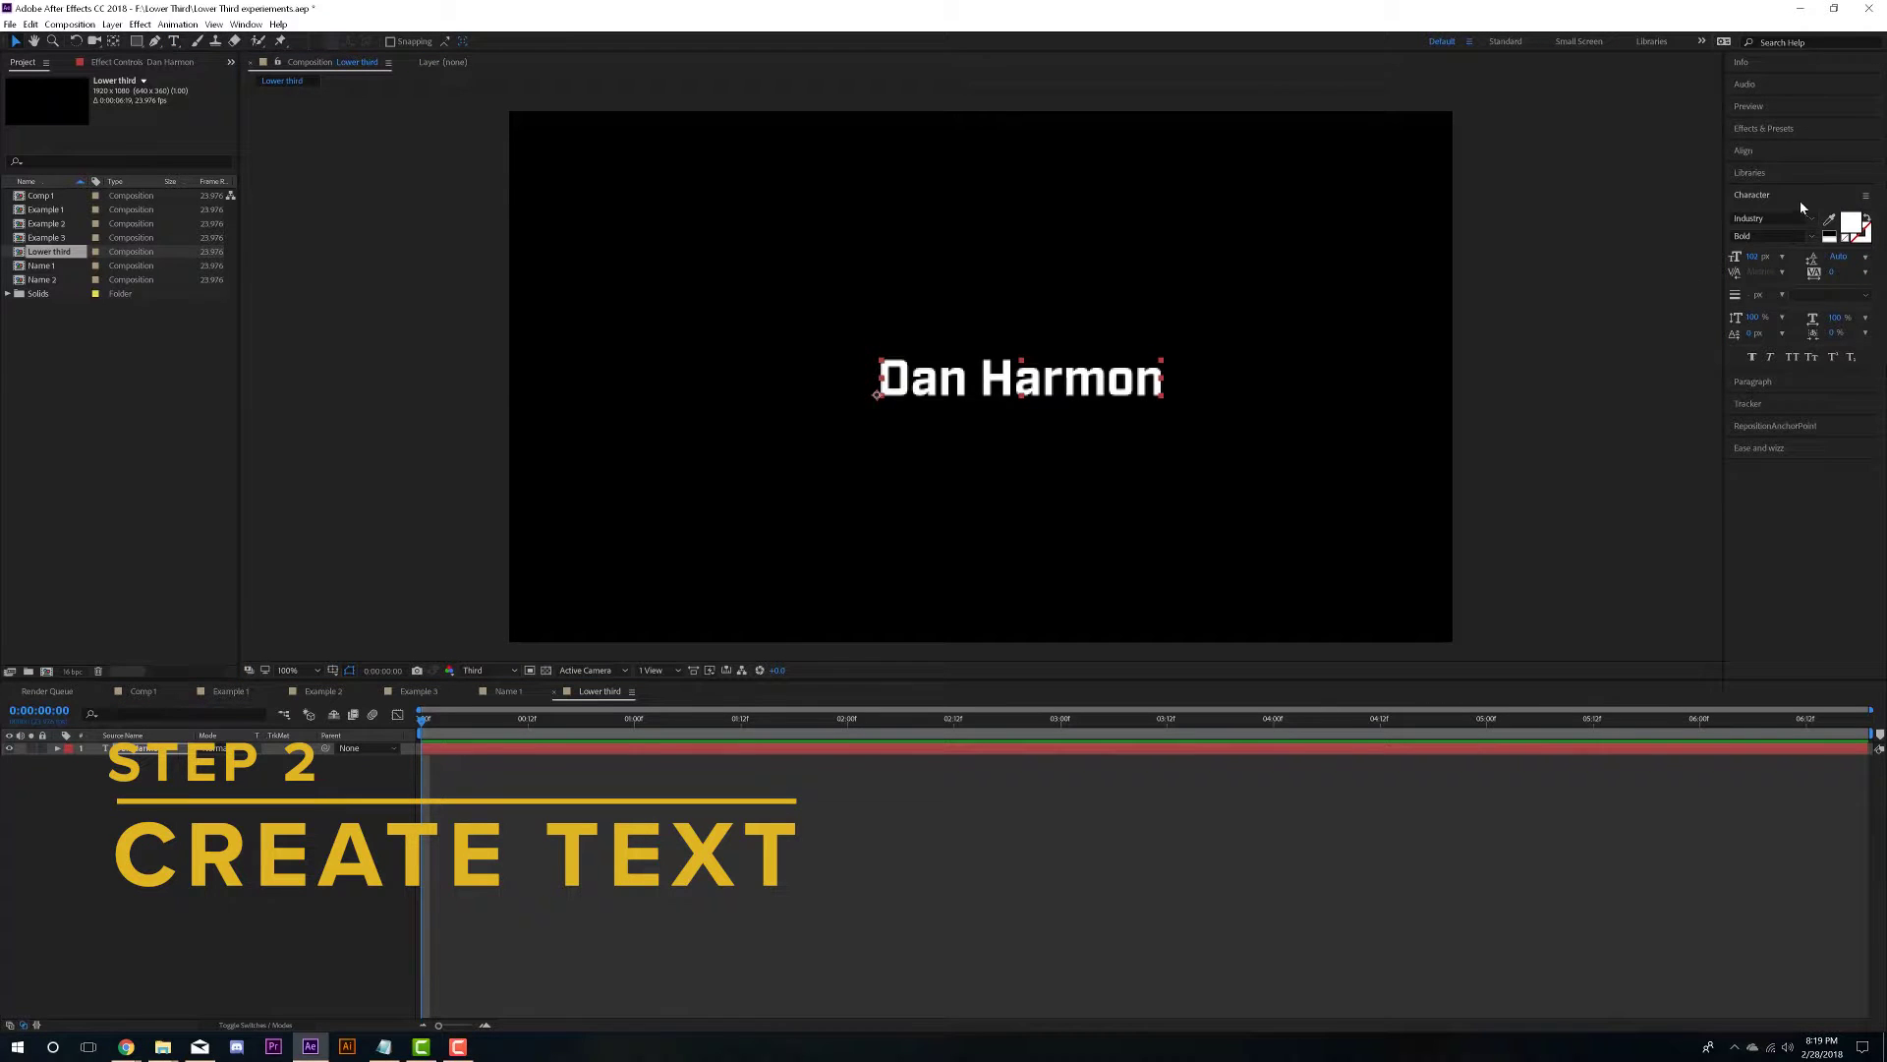
pyautogui.click(1766, 152)
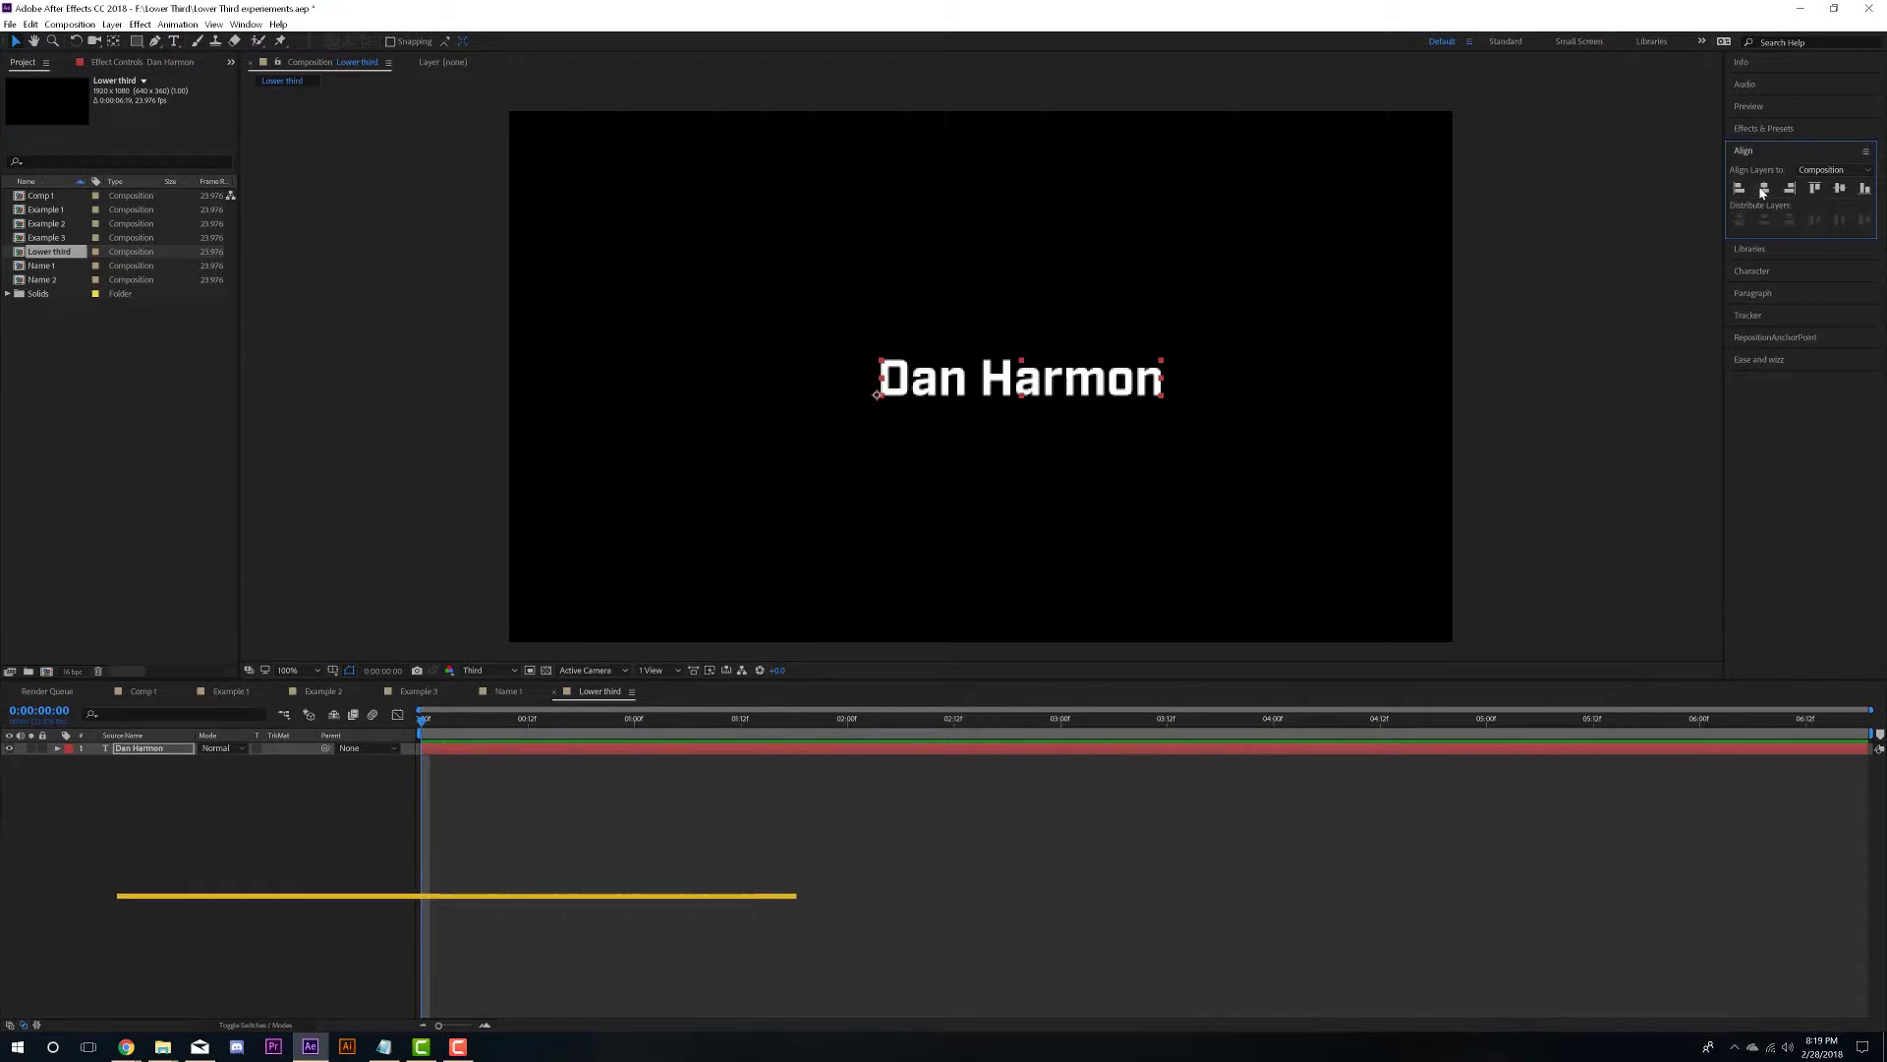
pyautogui.click(1765, 188)
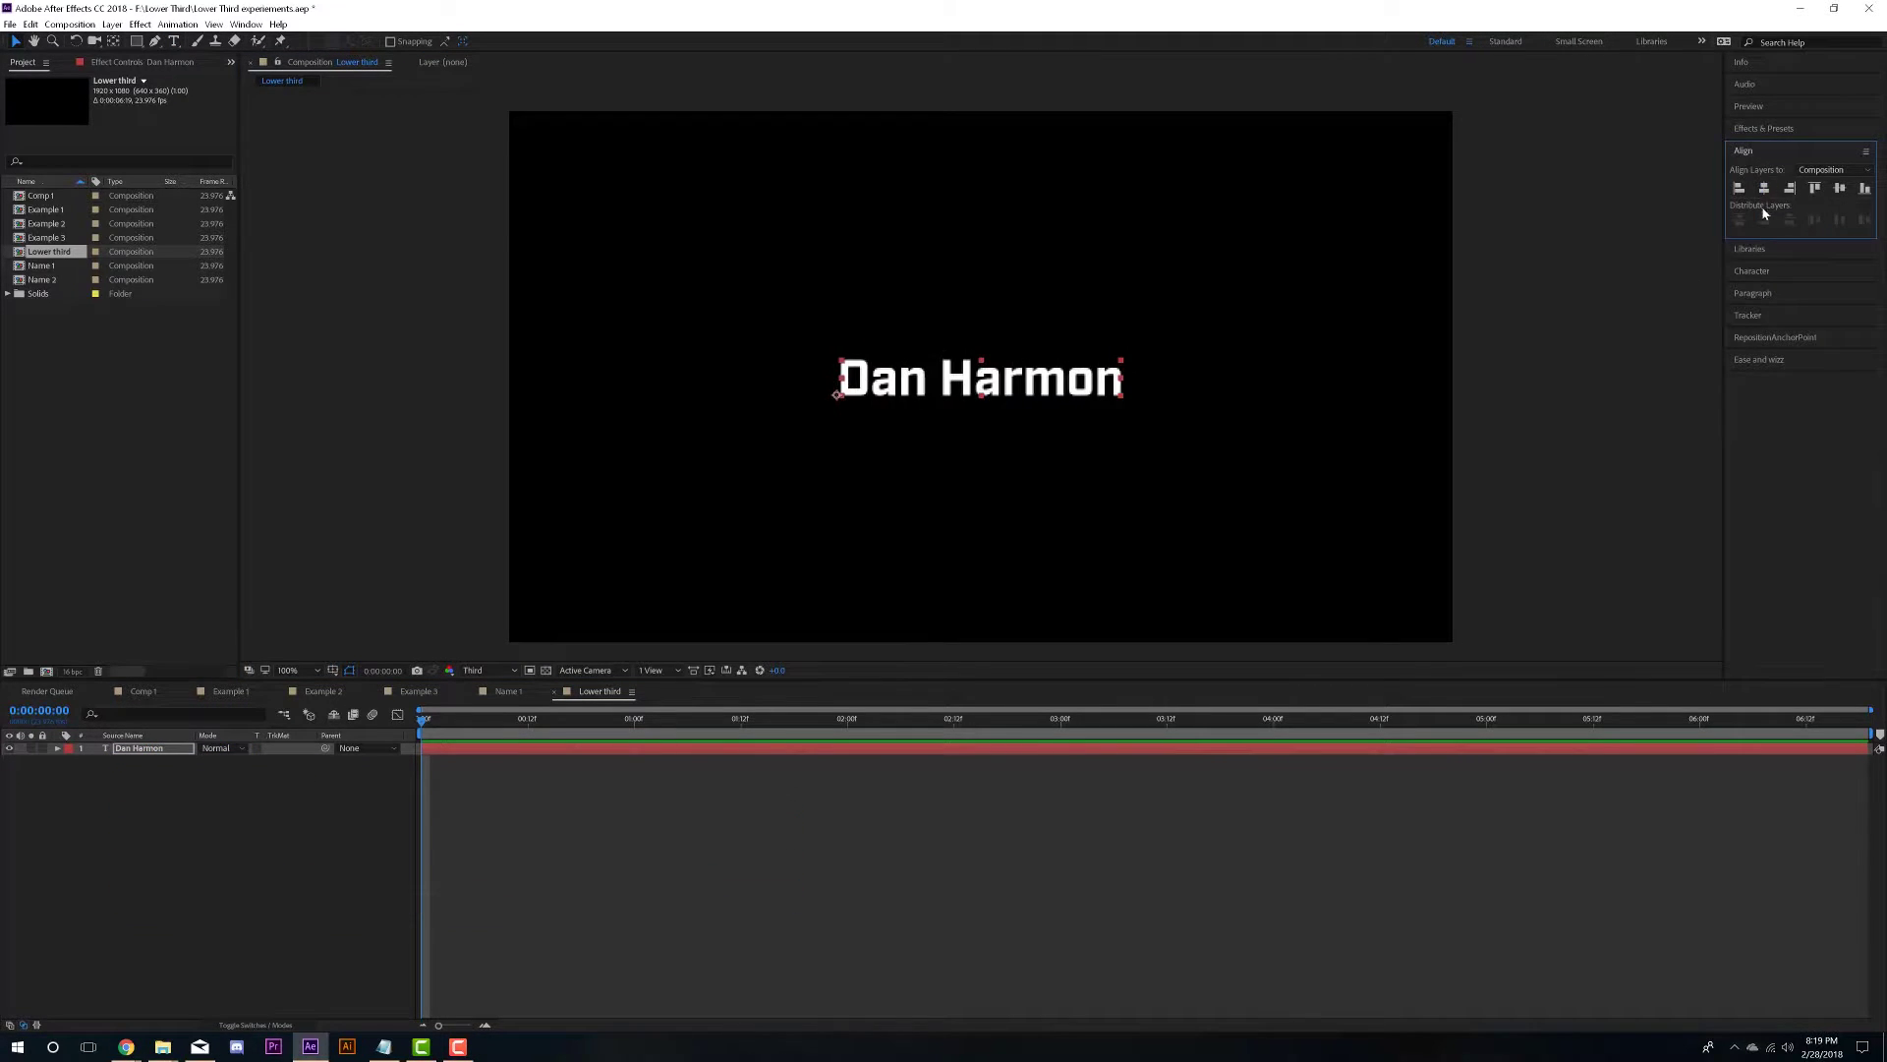
pyautogui.click(1840, 190)
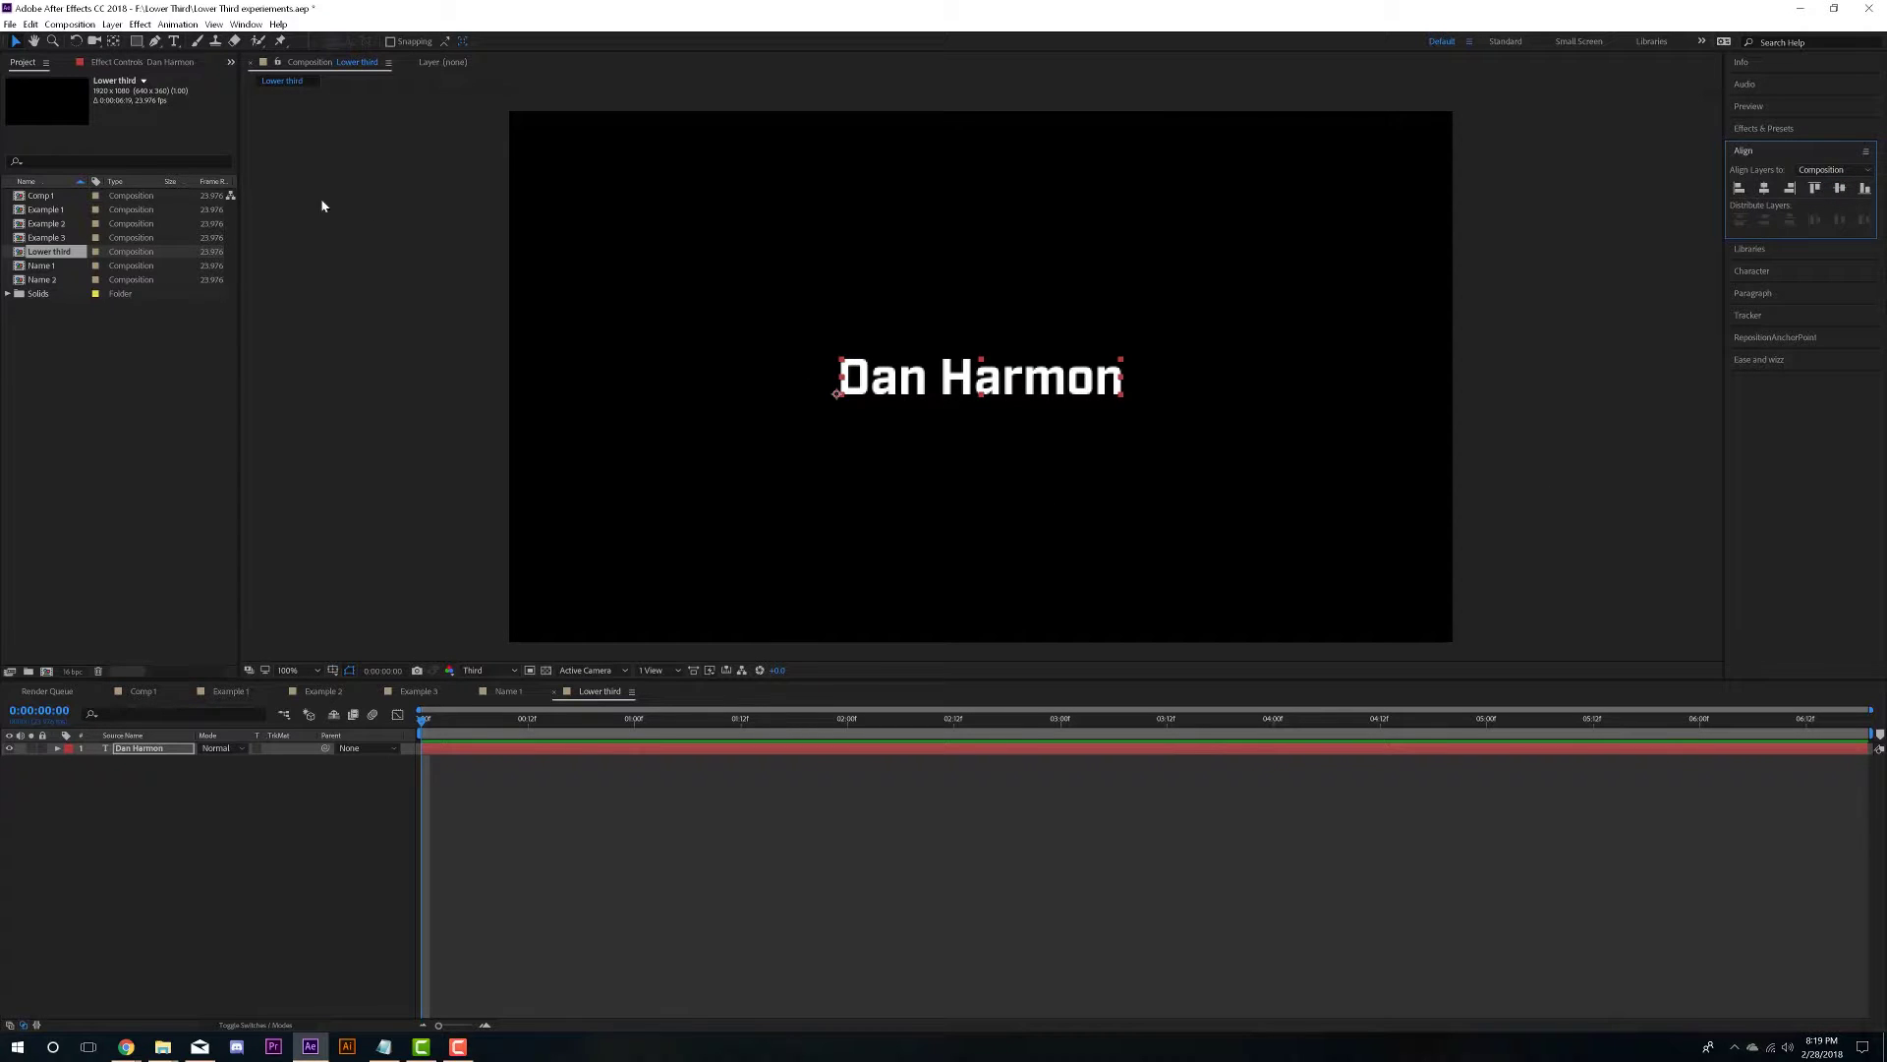
# - Drag the text's anchor point under the first word with the Pan Behind tool
pyautogui.click(114, 41)
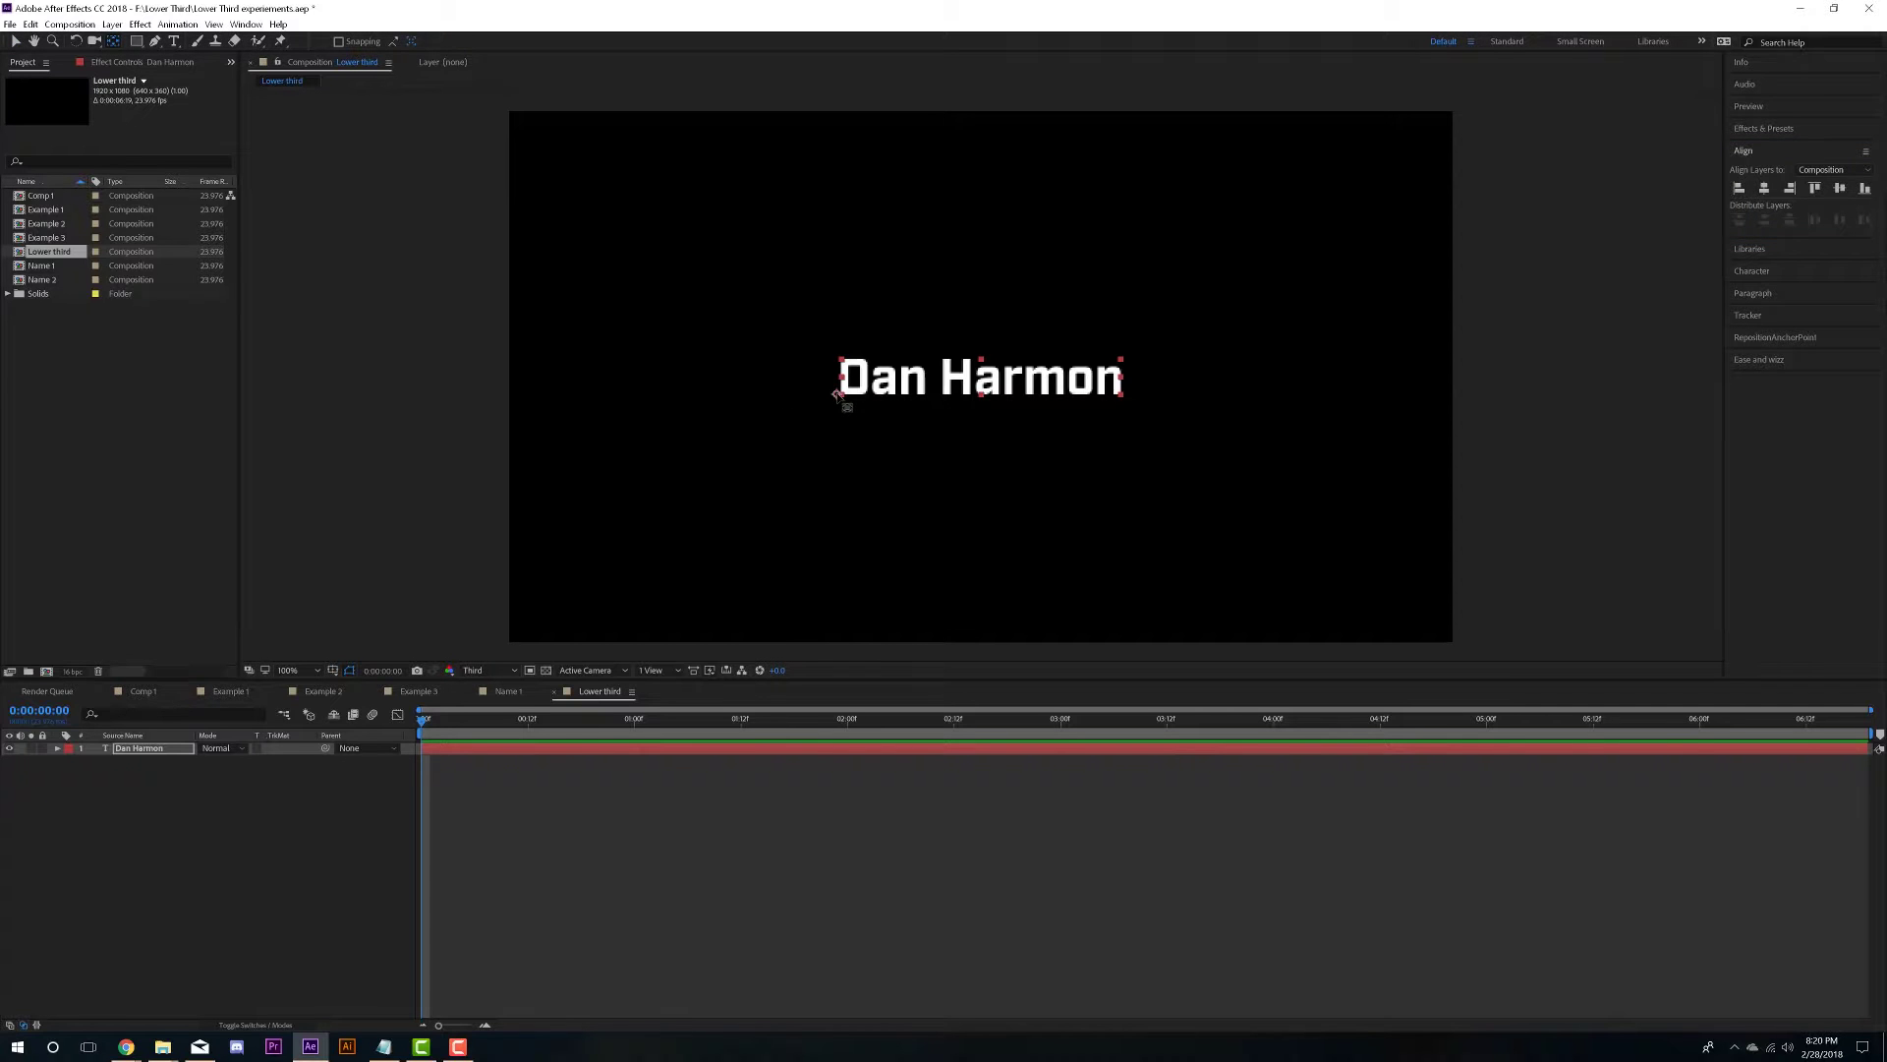
pyautogui.moveTo(837, 394); pyautogui.dragTo(983, 383)
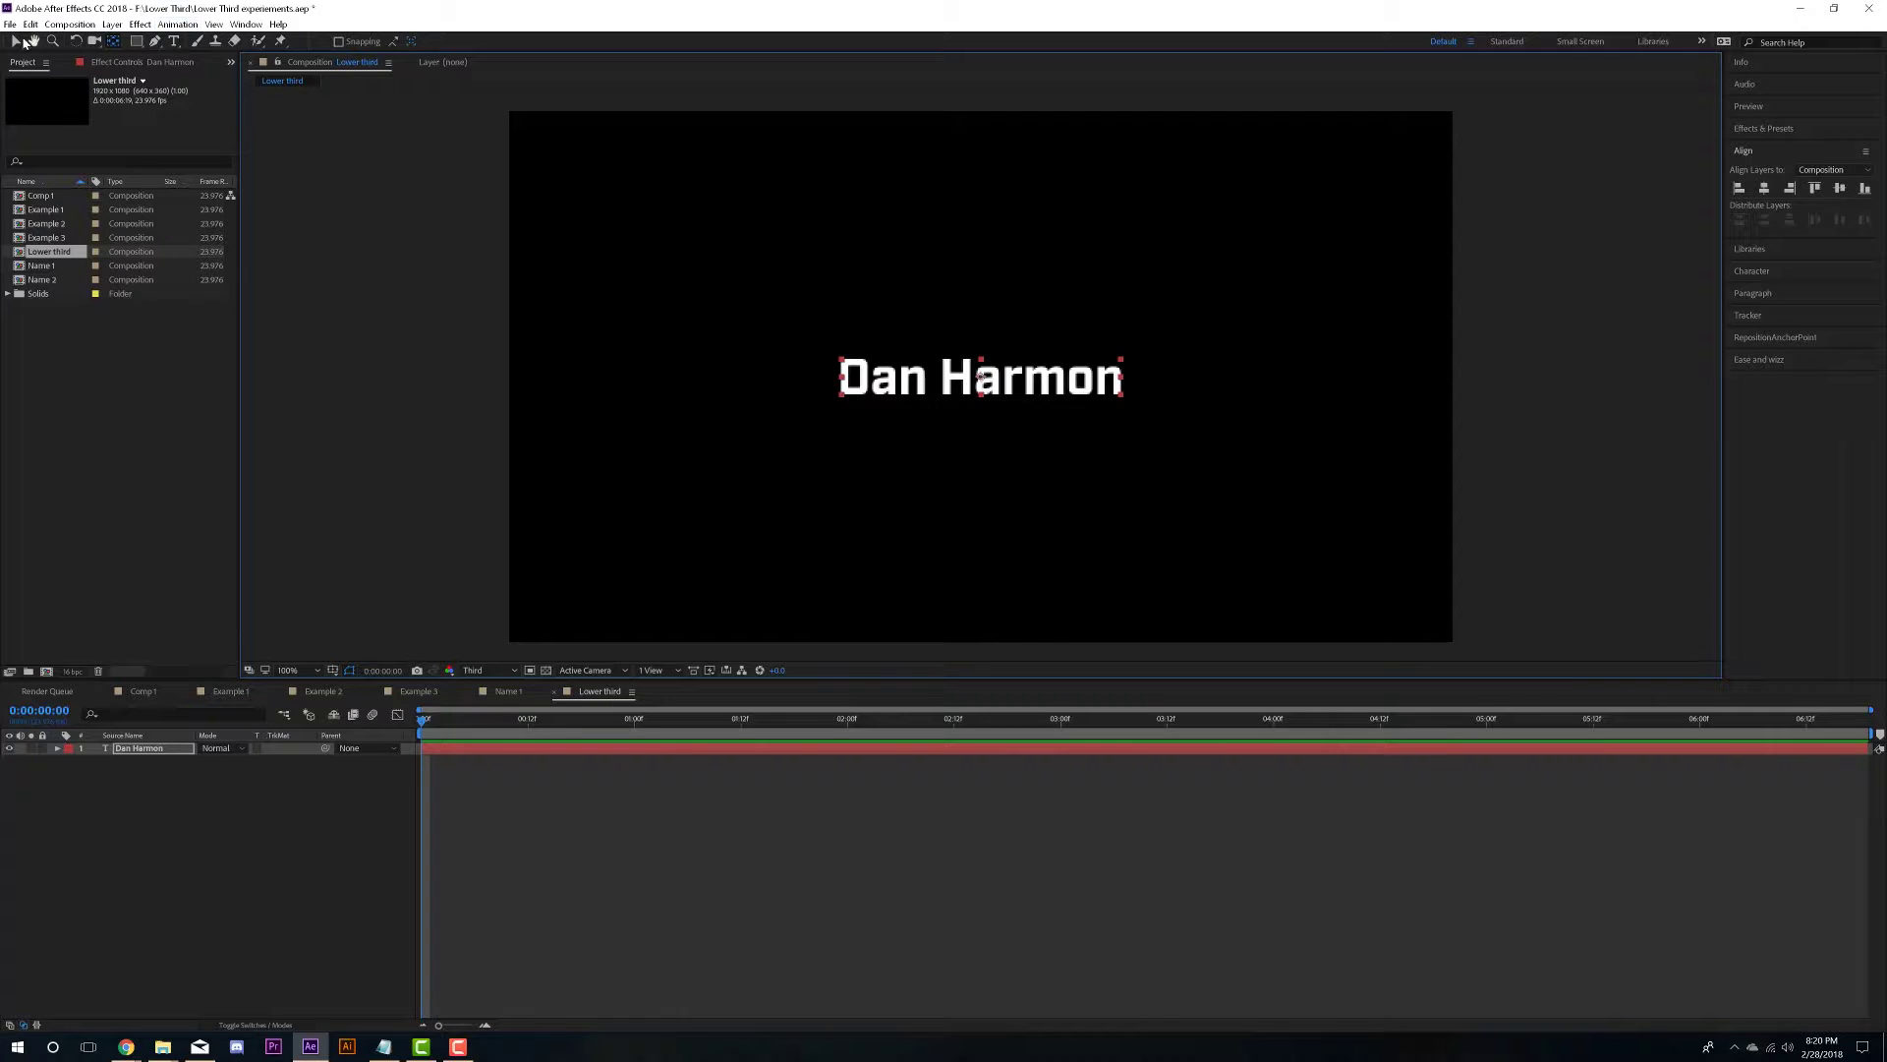
pyautogui.click(17, 42)
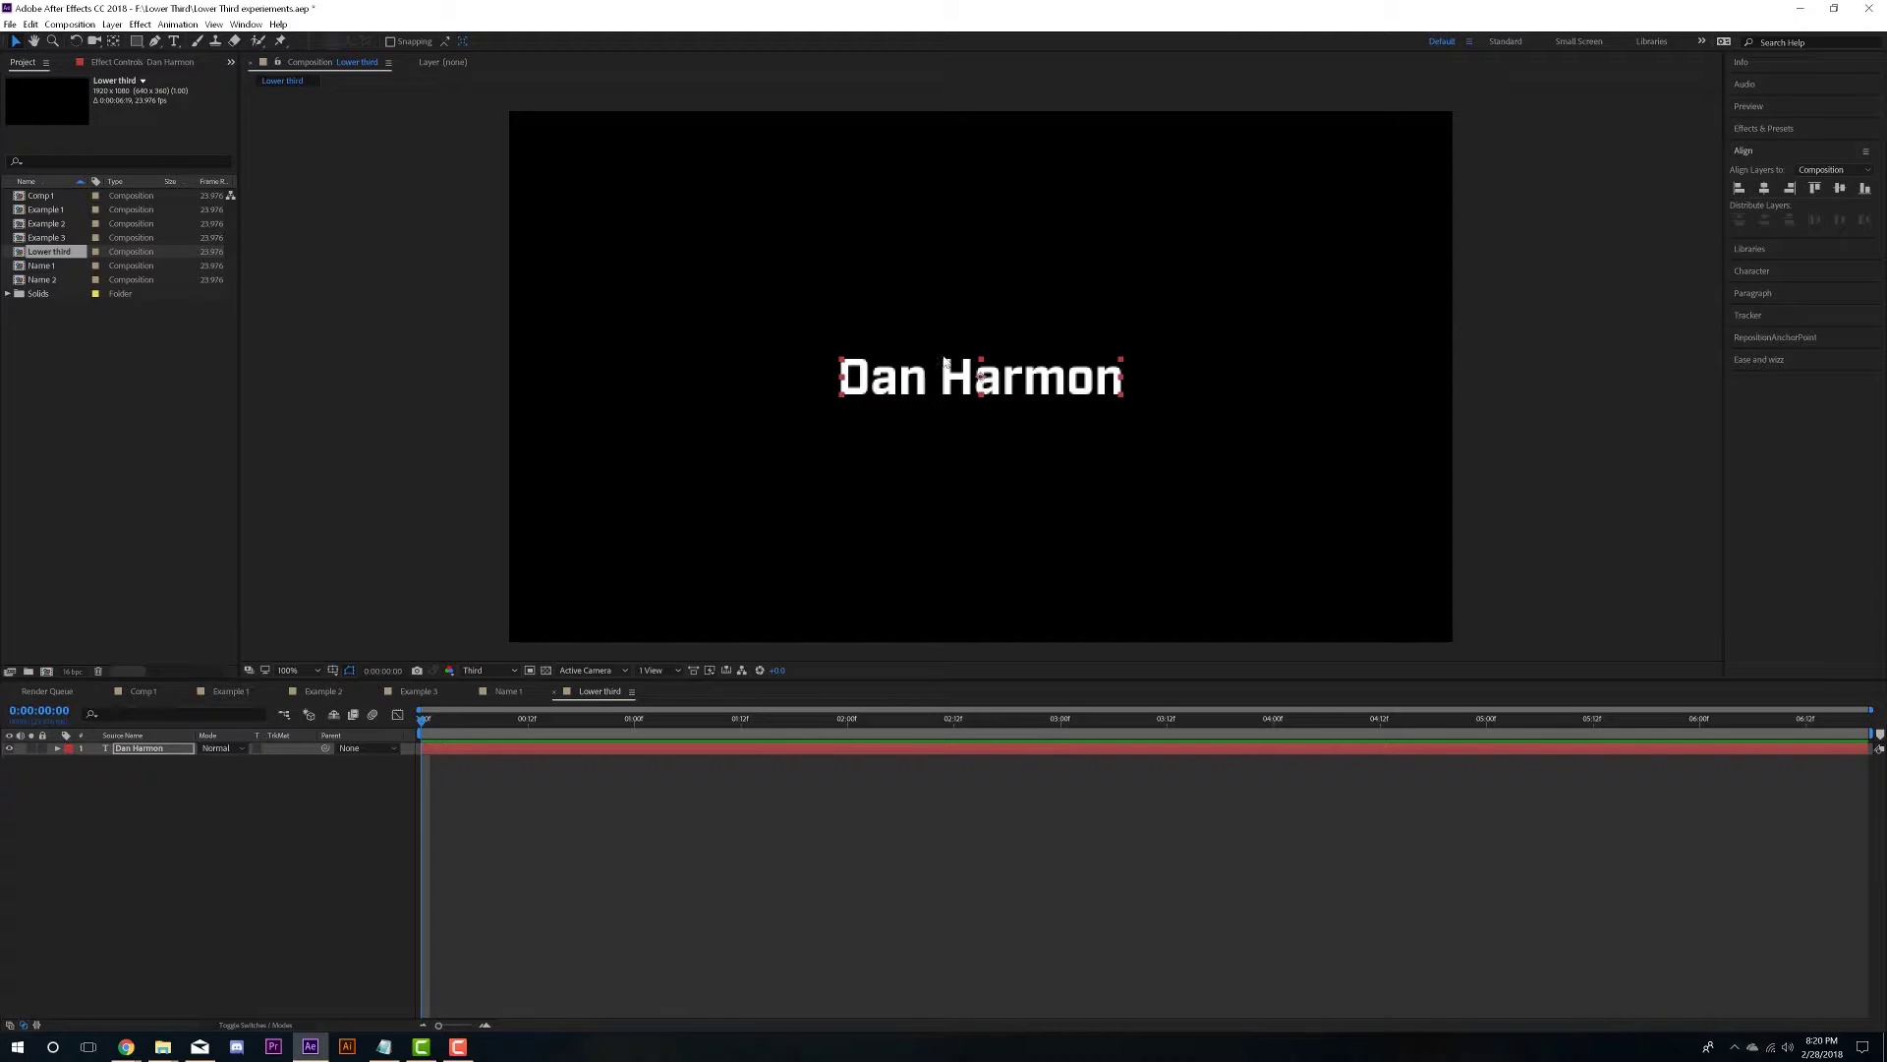
# - Select the name text and turn on All Caps
pyautogui.click(174, 41)
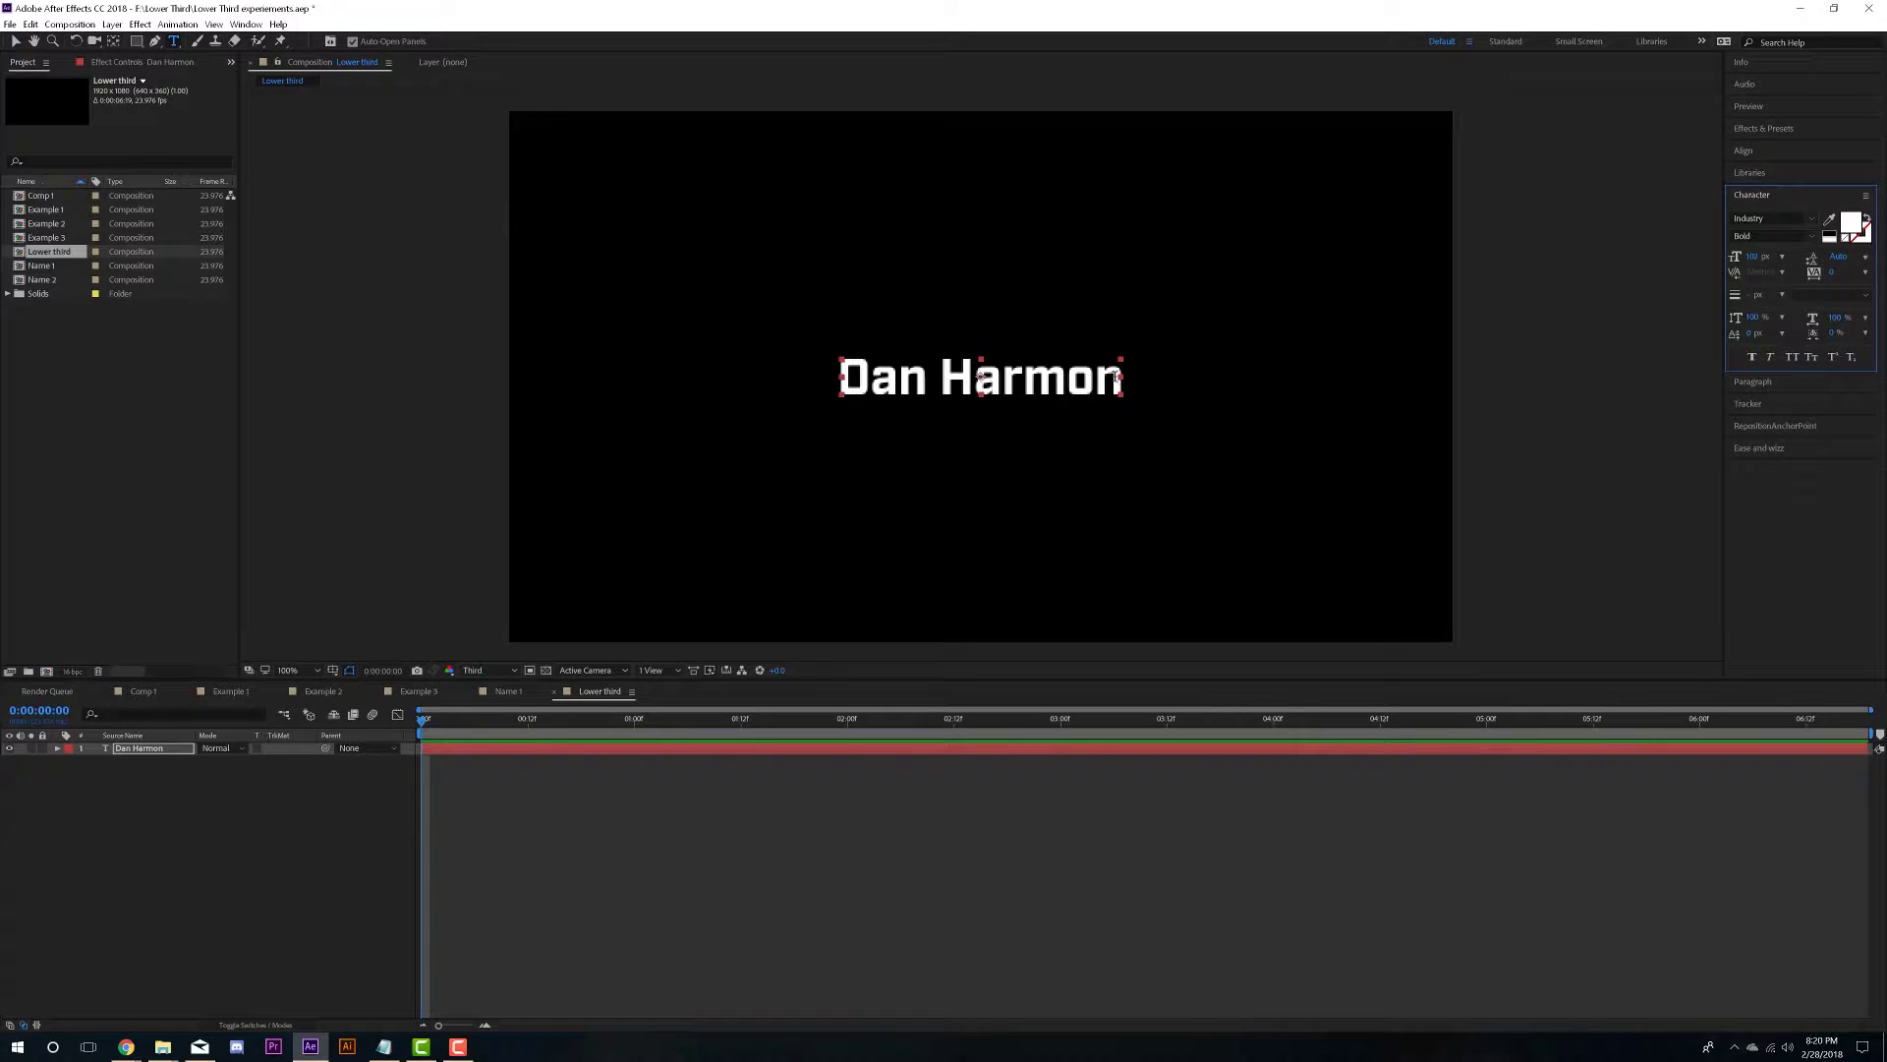
pyautogui.moveTo(1124, 379); pyautogui.dragTo(813, 379)
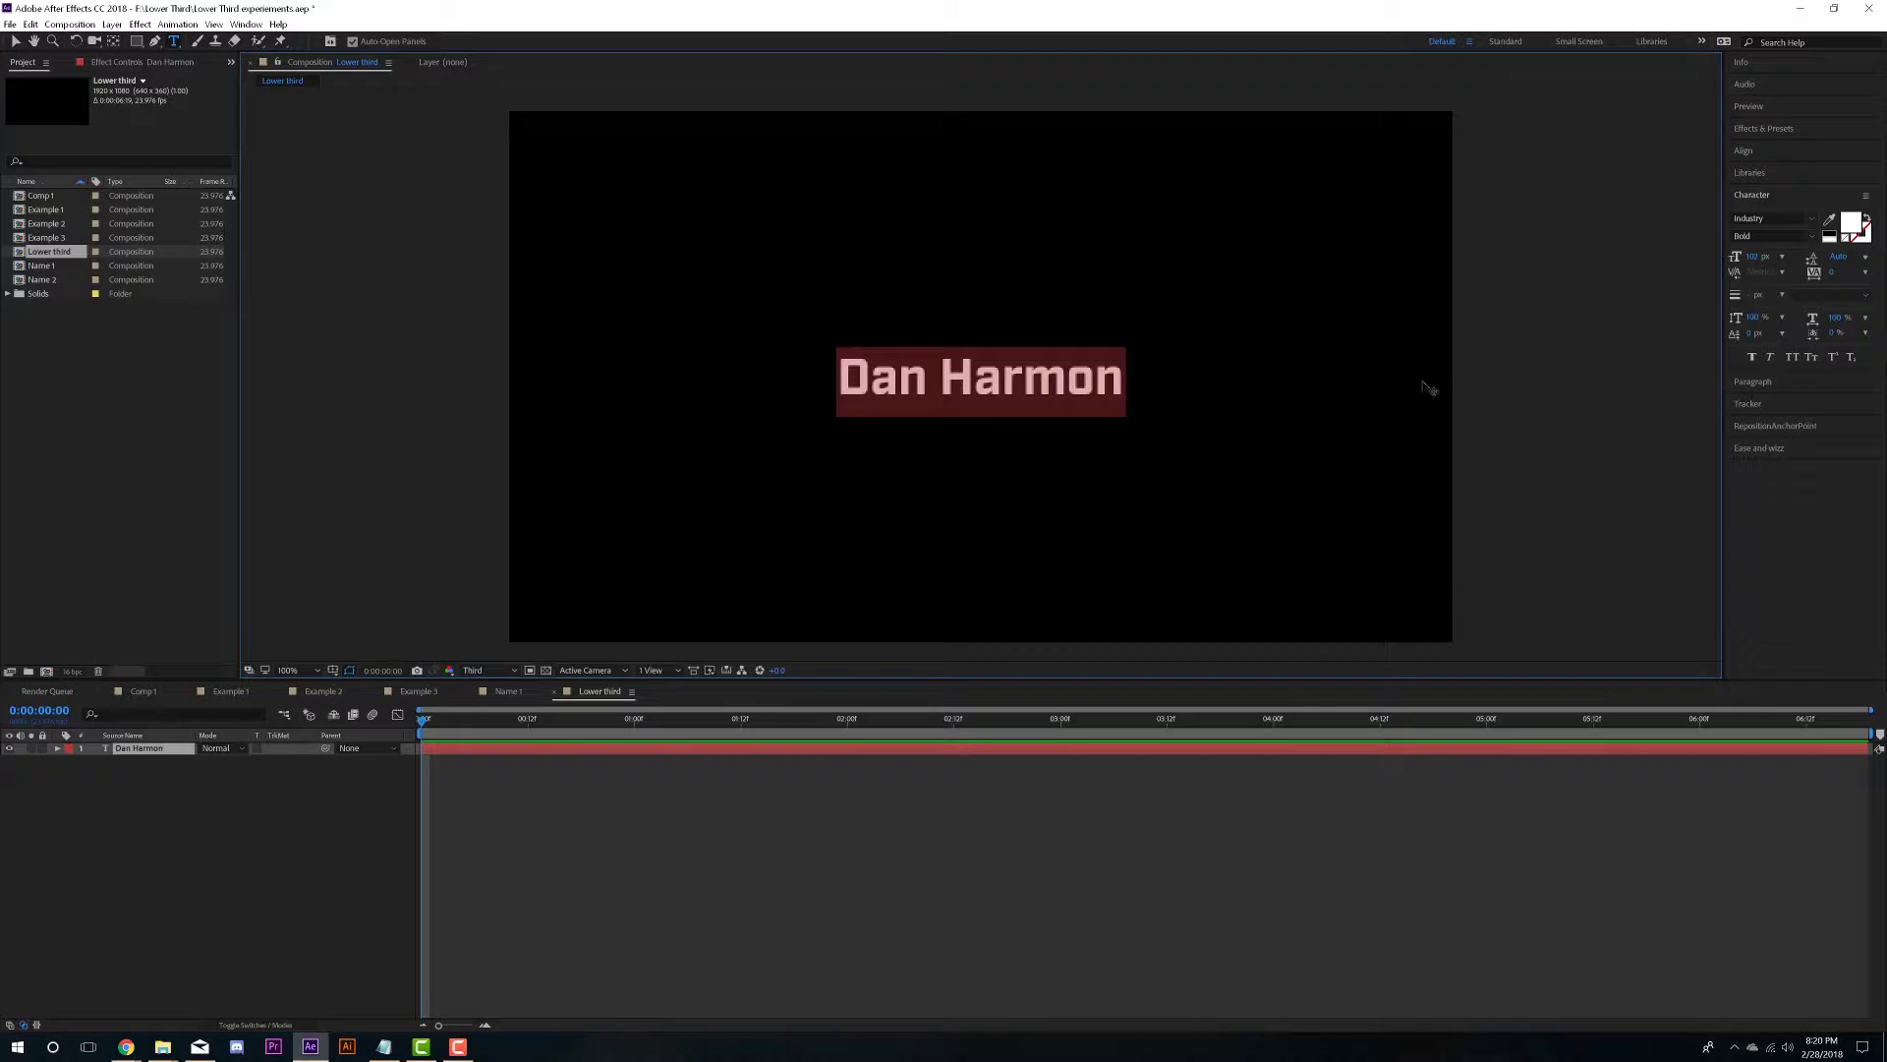
pyautogui.click(1792, 358)
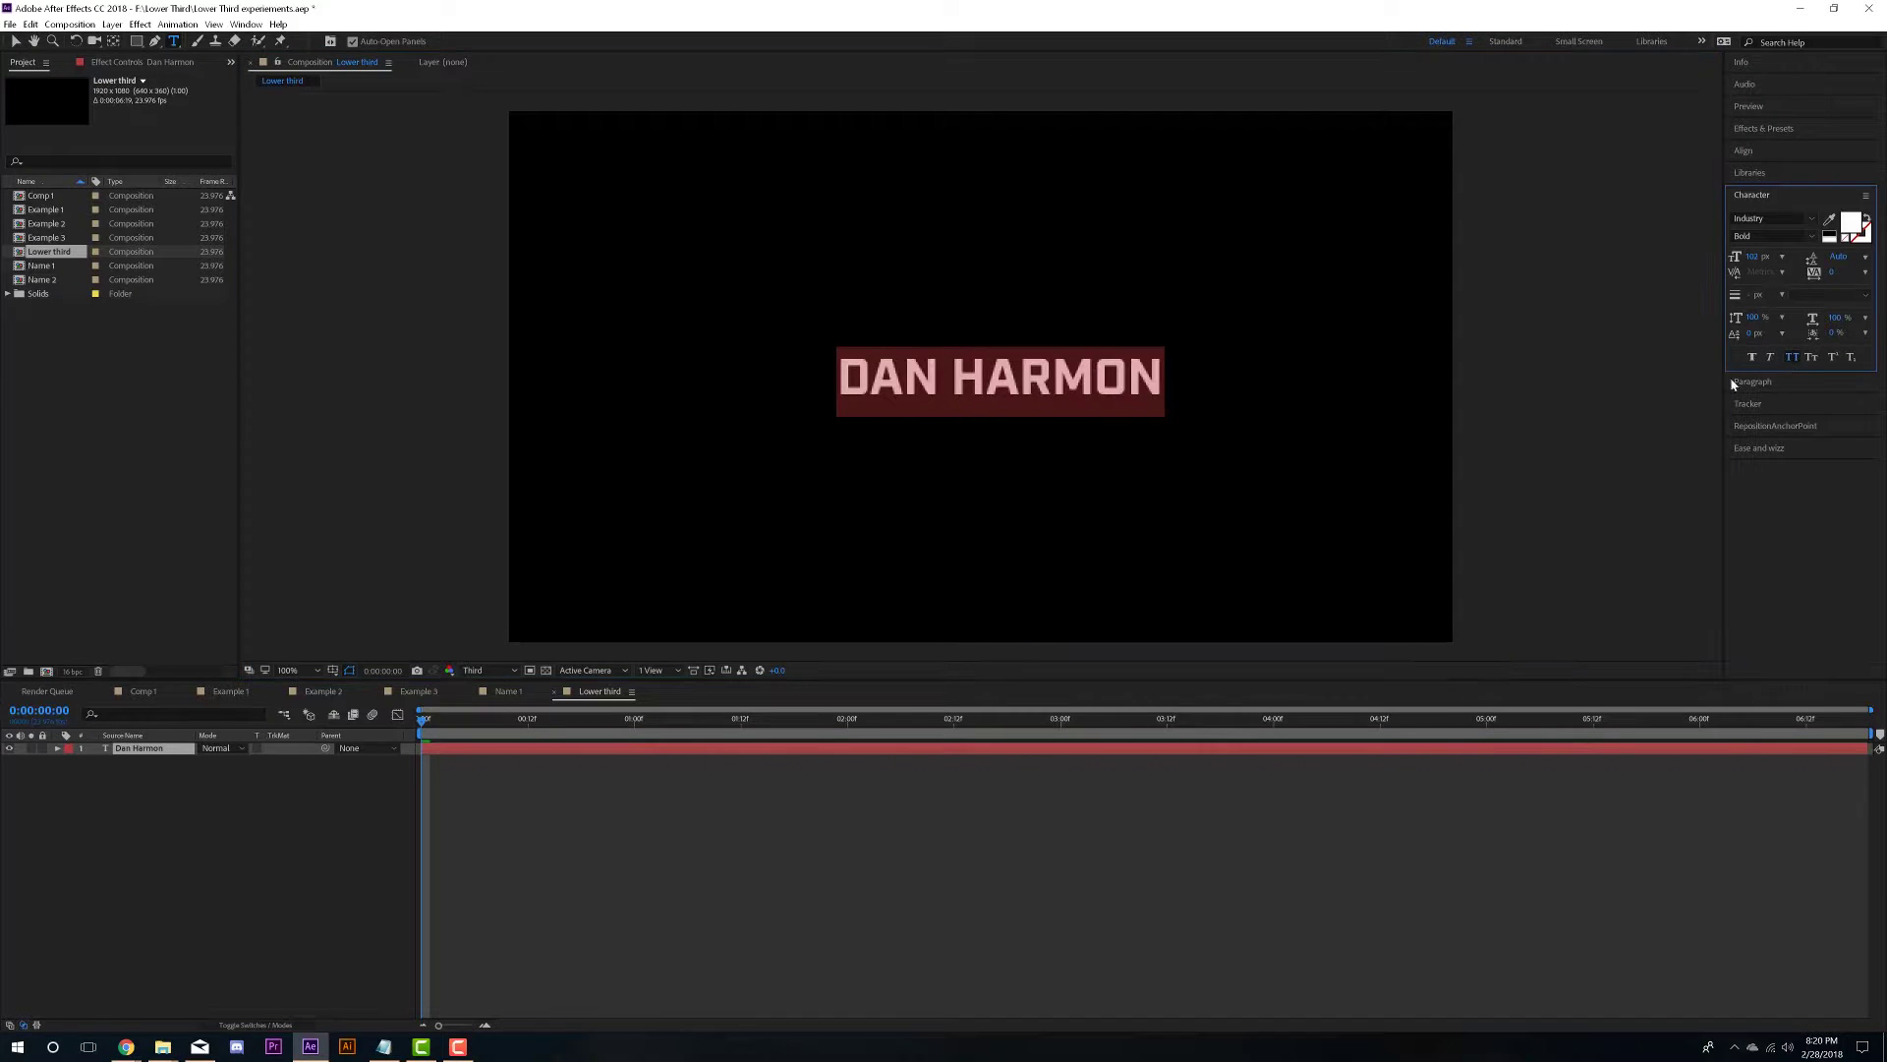
pyautogui.click(16, 41)
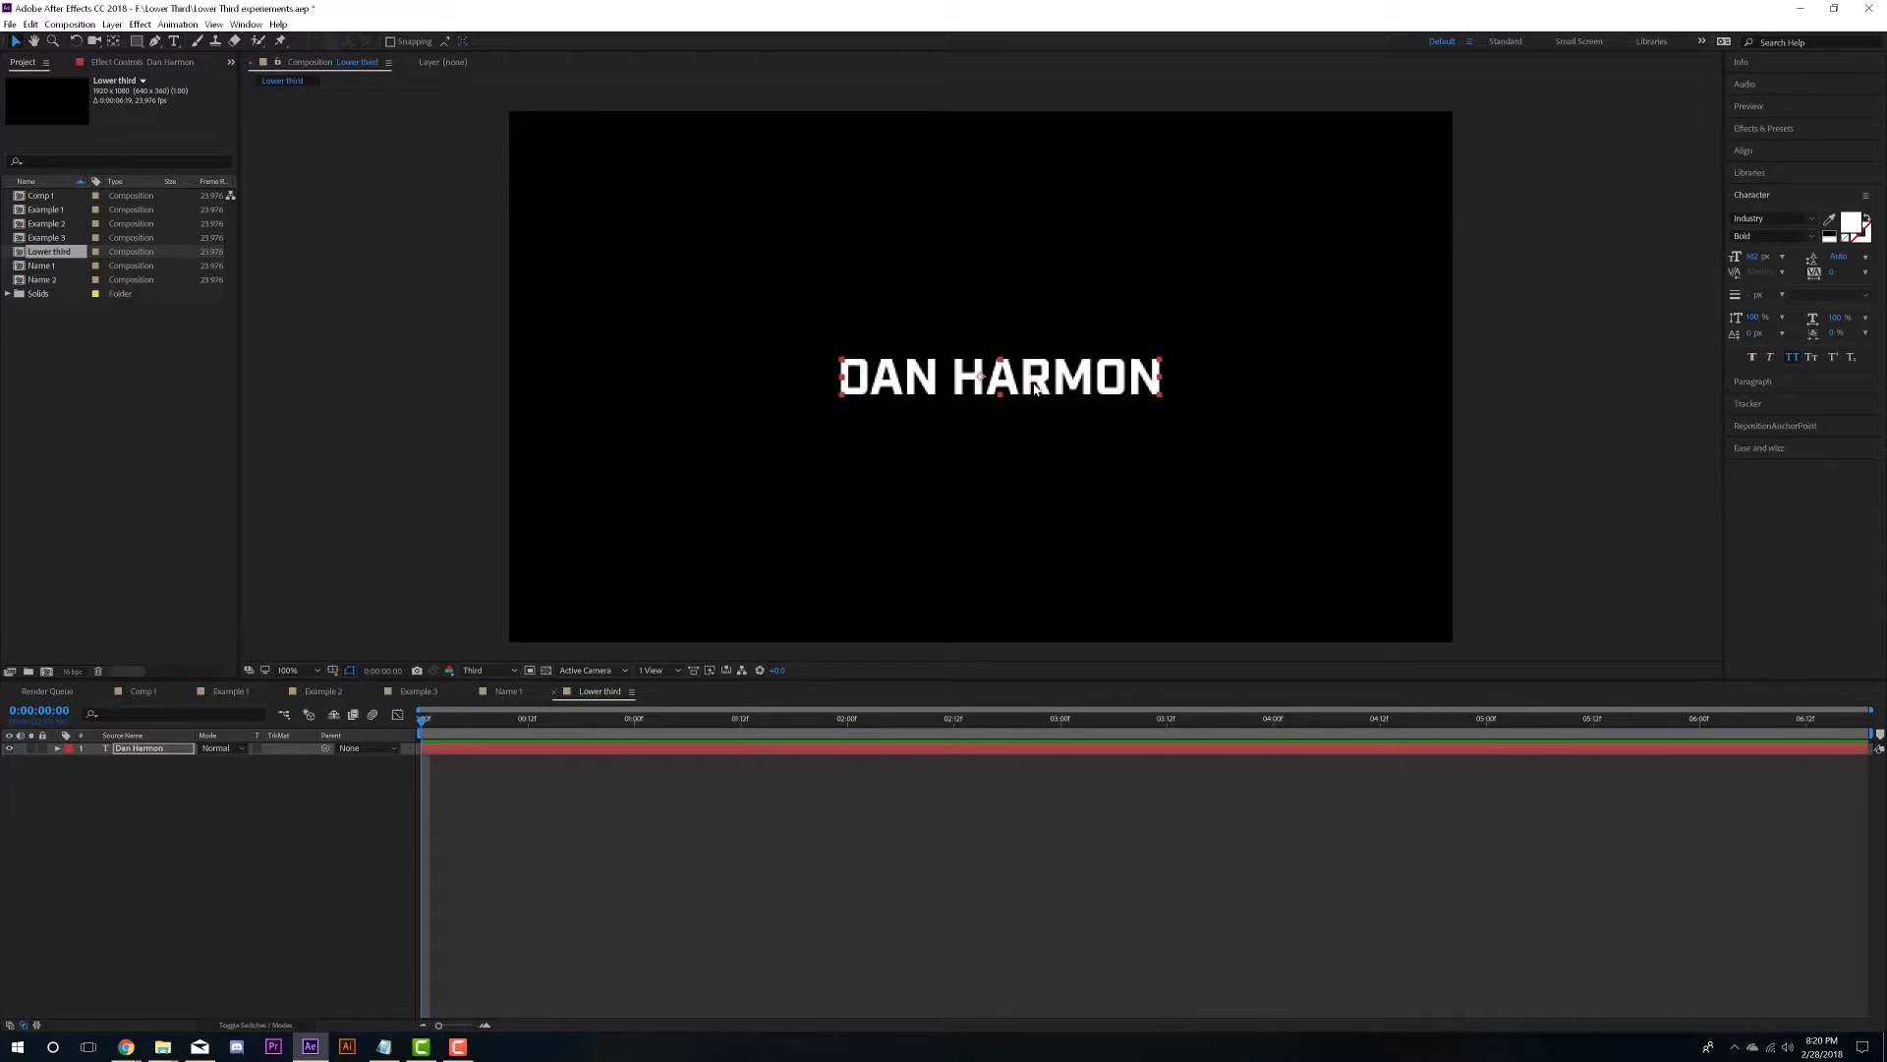
# - Move the anchor point to the text's centre and recentre the text in the composition
pyautogui.click(114, 42)
pyautogui.moveTo(990, 386); pyautogui.dragTo(1000, 376)
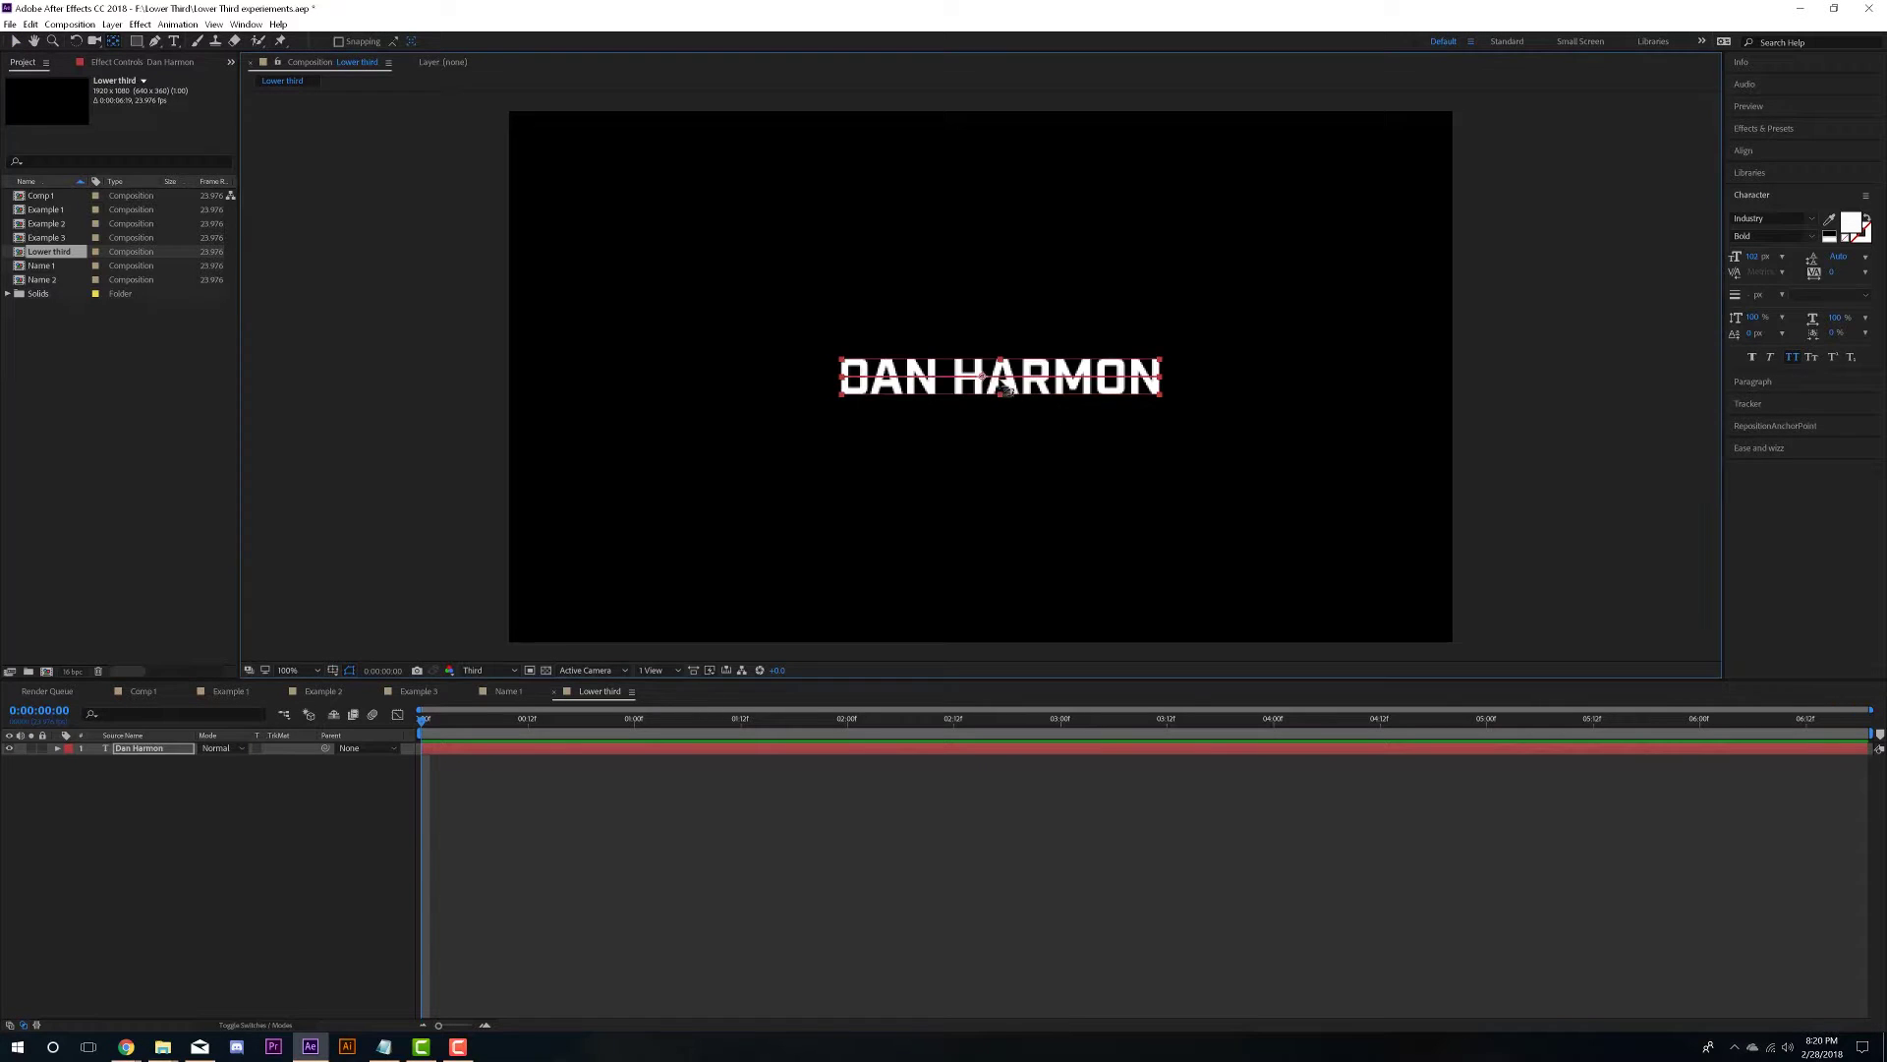
pyautogui.click(56, 69)
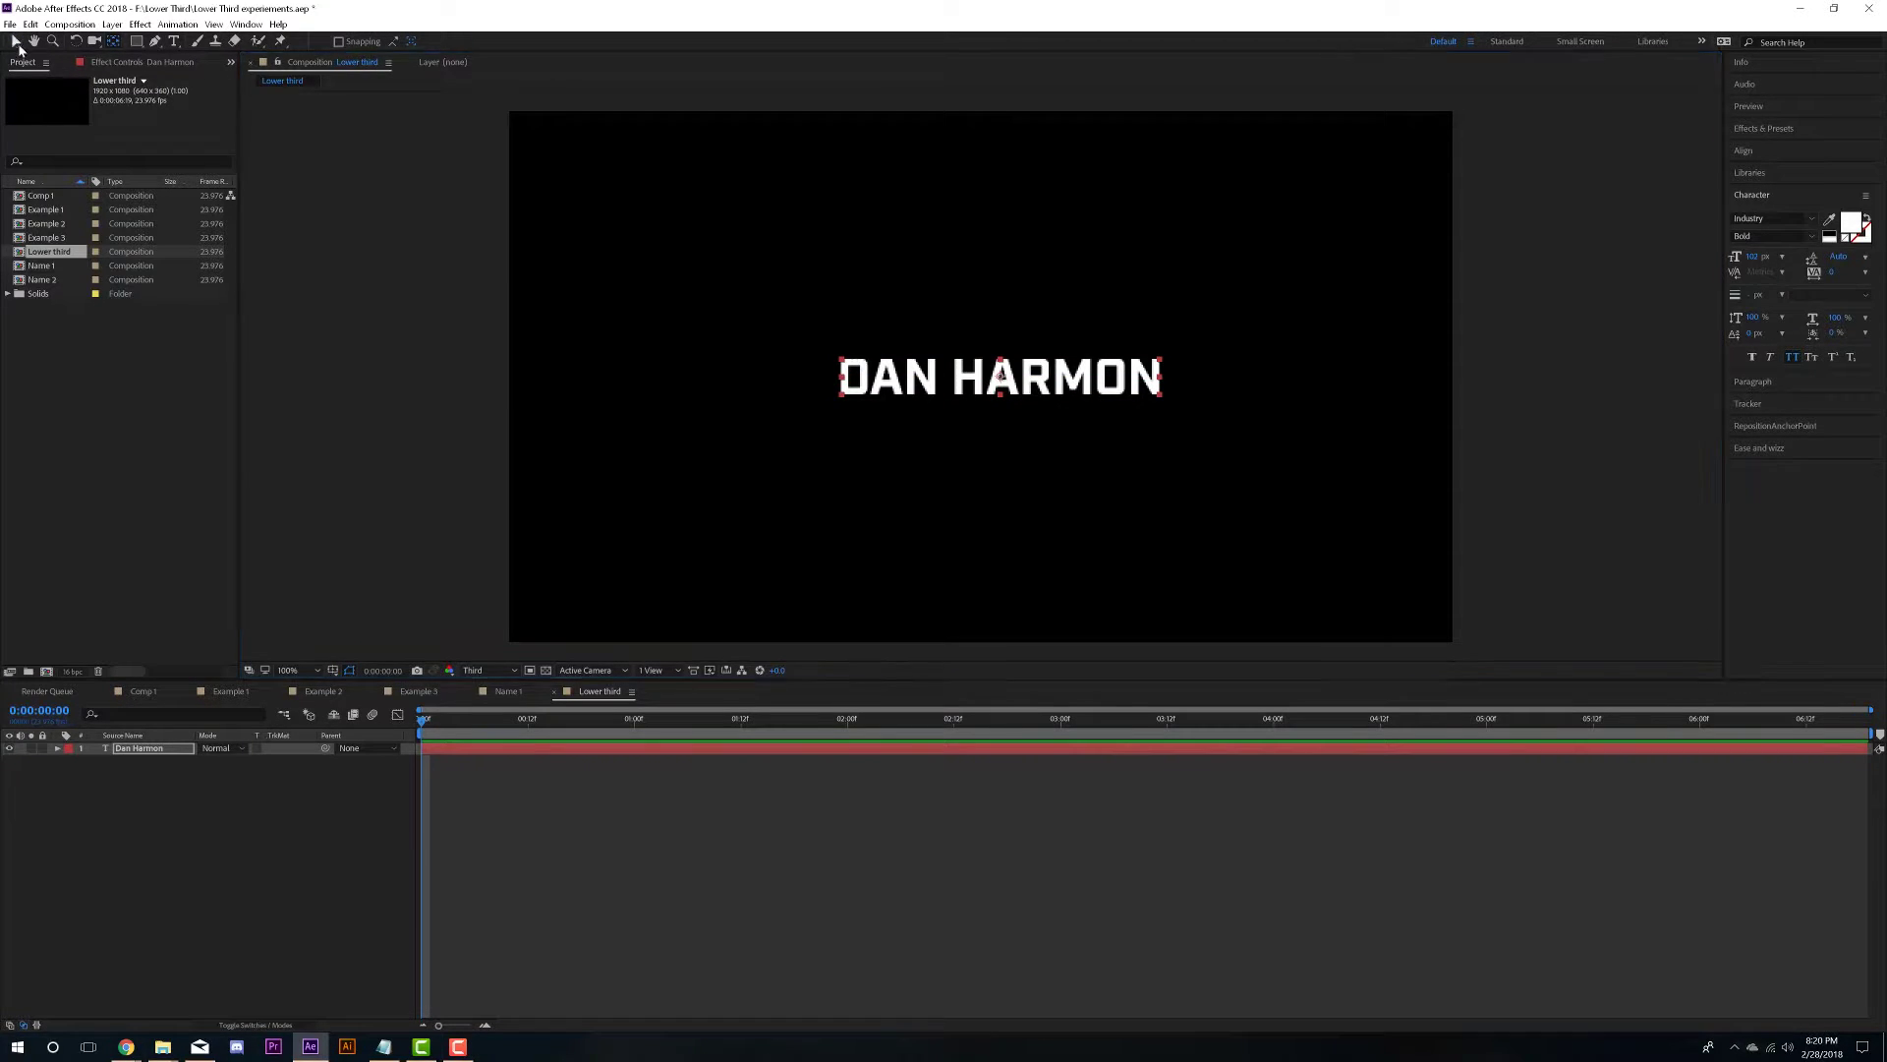
pyautogui.press('v')
pyautogui.click(1760, 151)
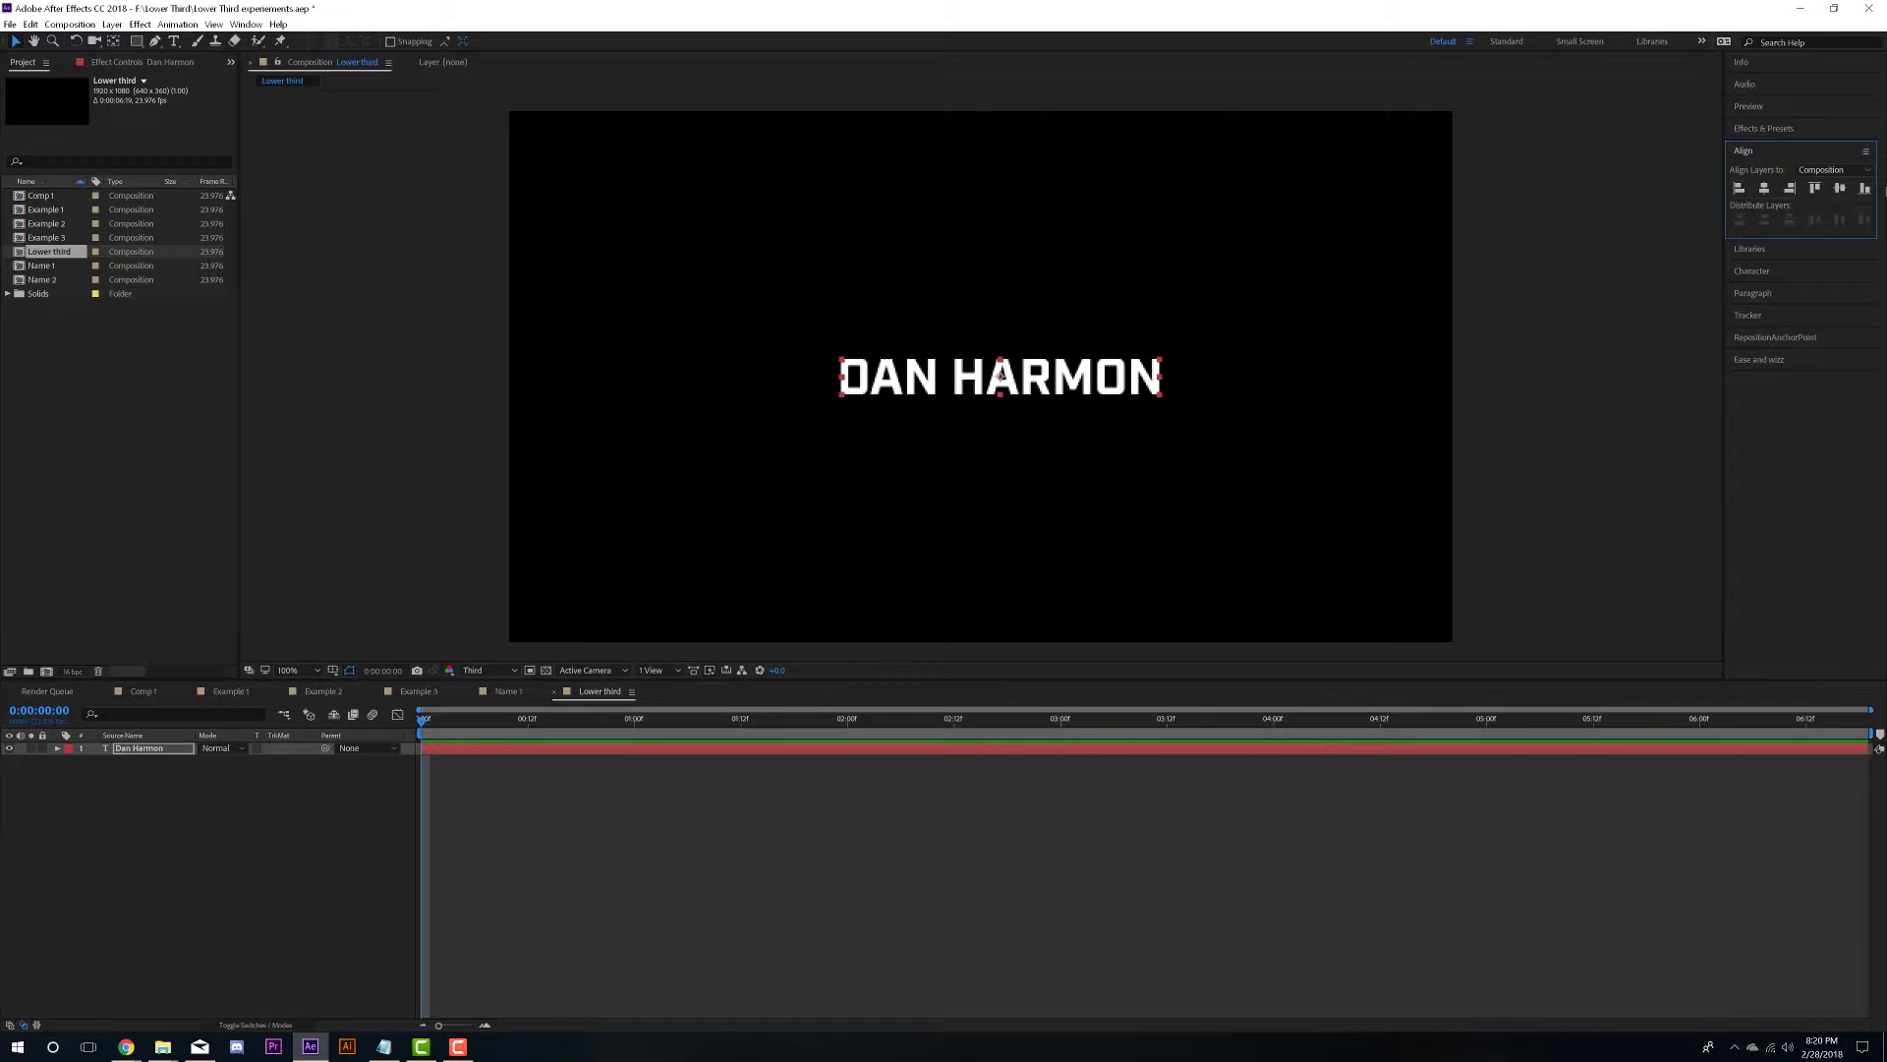
pyautogui.click(1763, 190)
pyautogui.click(1839, 188)
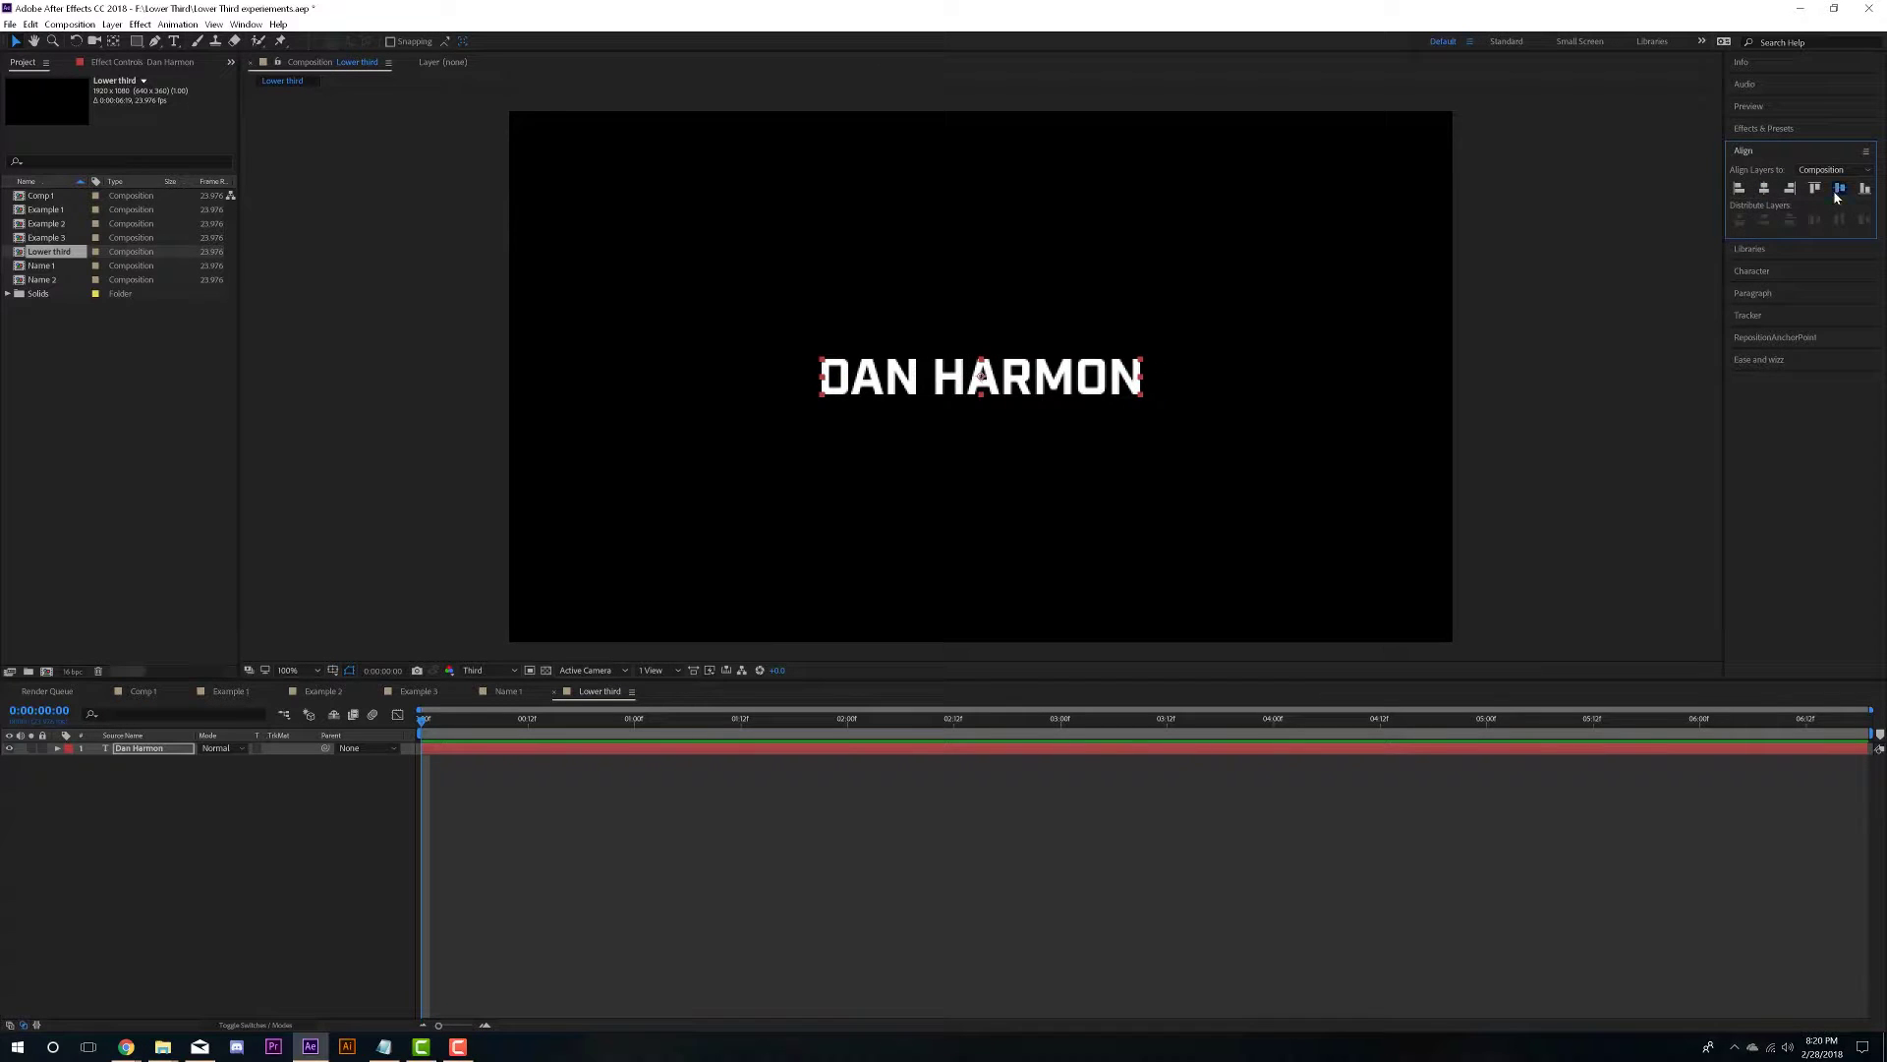
pyautogui.click(622, 835)
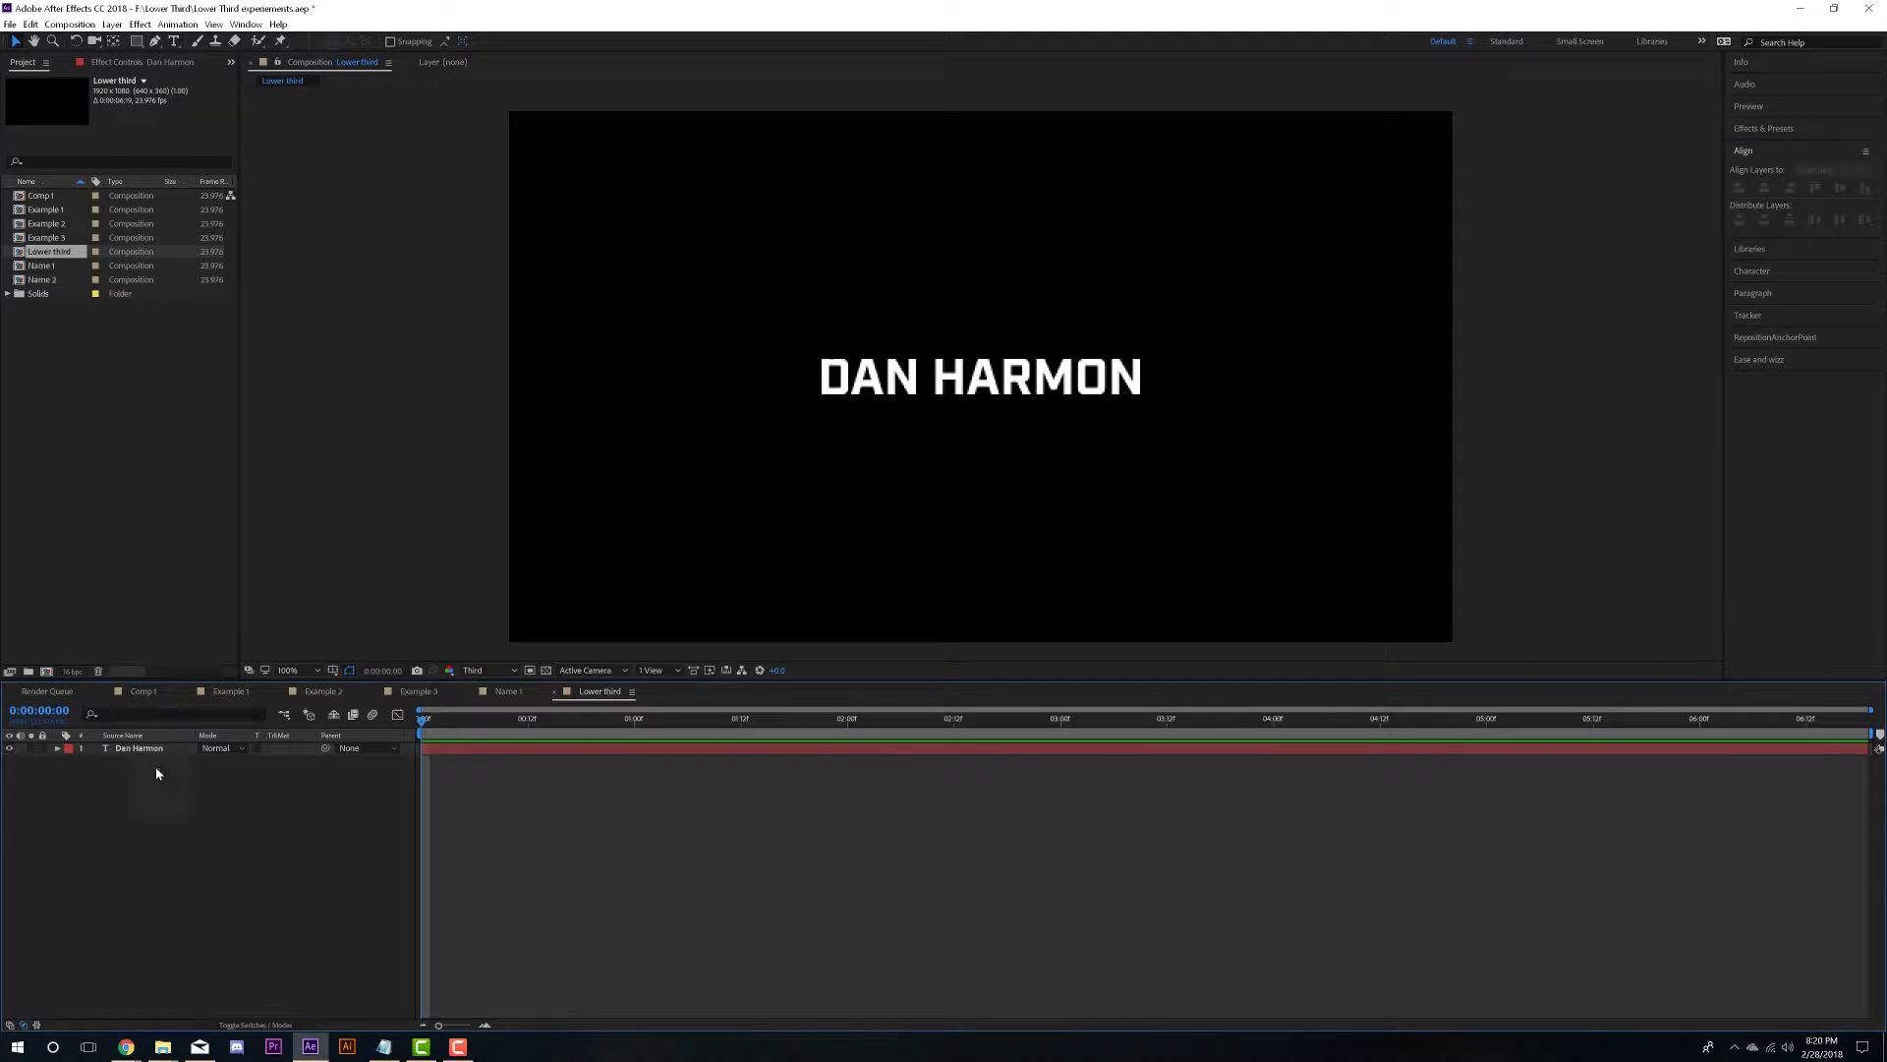
# - Rename the speaker's name text layer to 'Name' in the timeline
pyautogui.hotkey('ctrl', 'a')
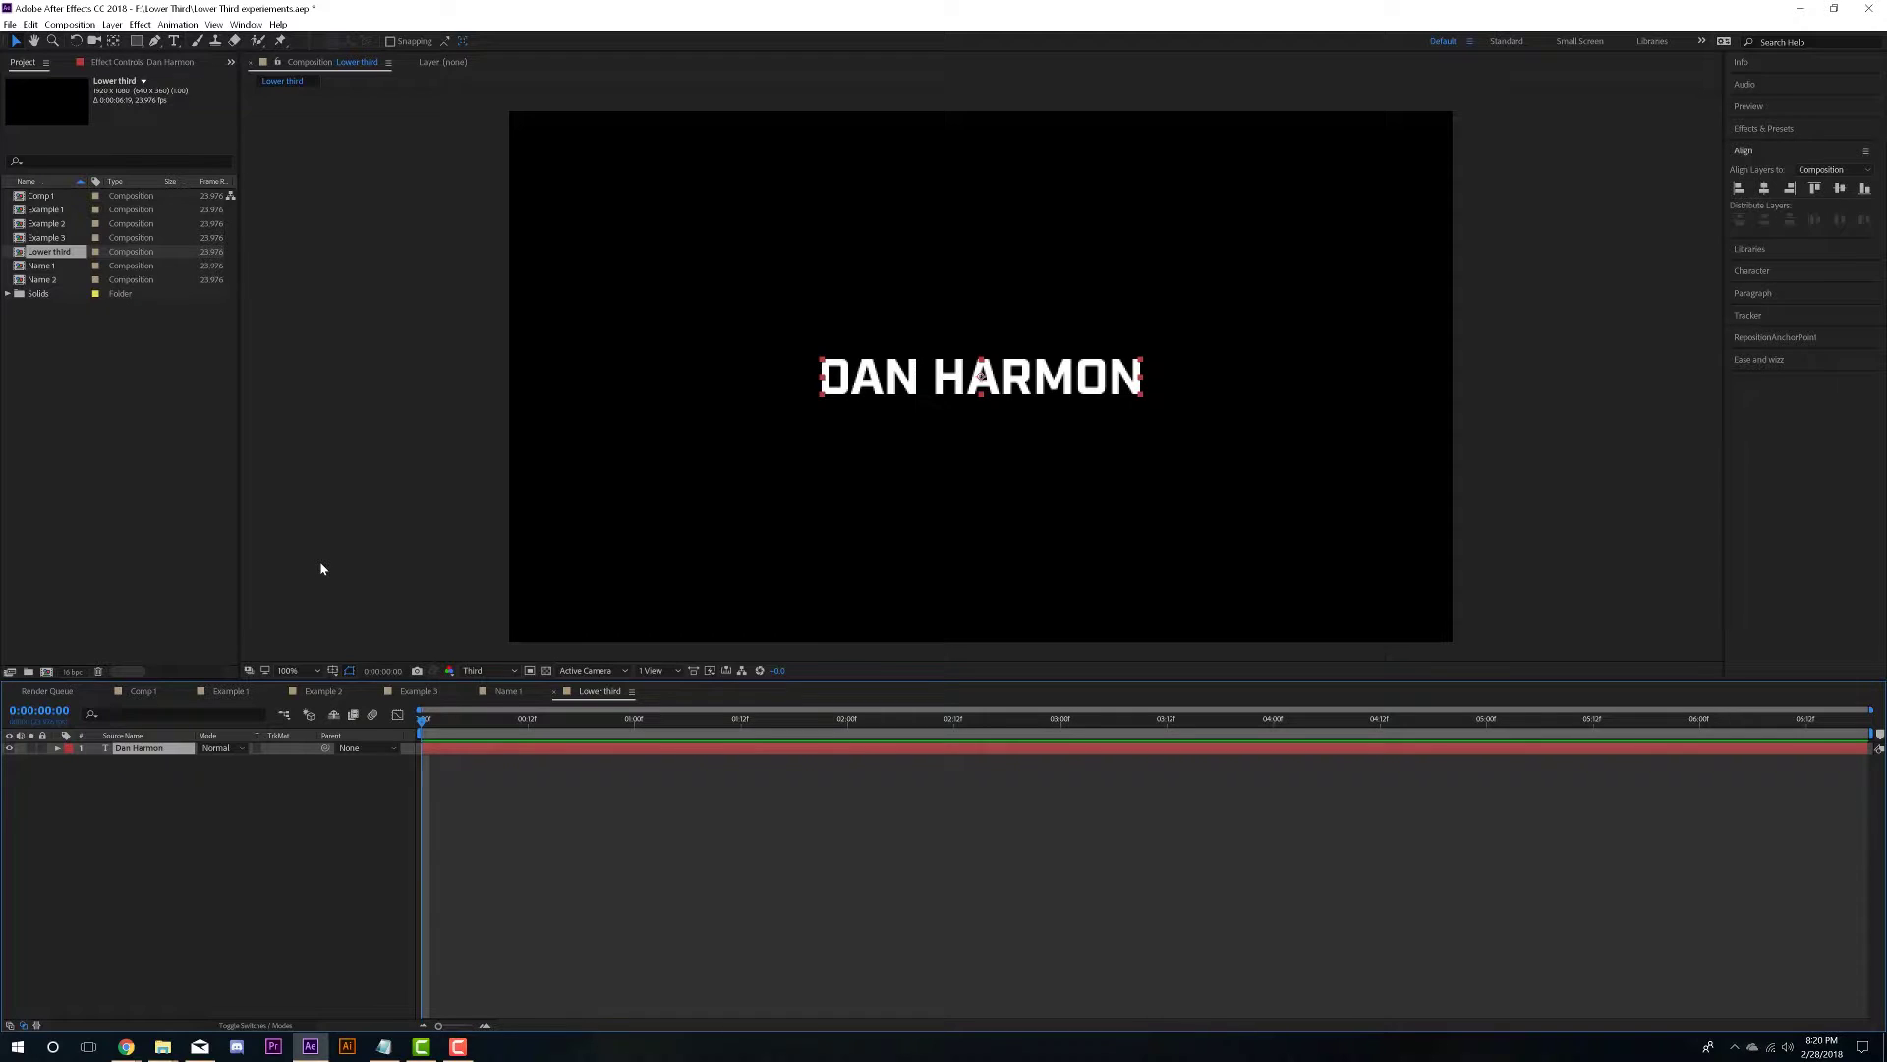
pyautogui.press('Return')
pyautogui.write('Name')
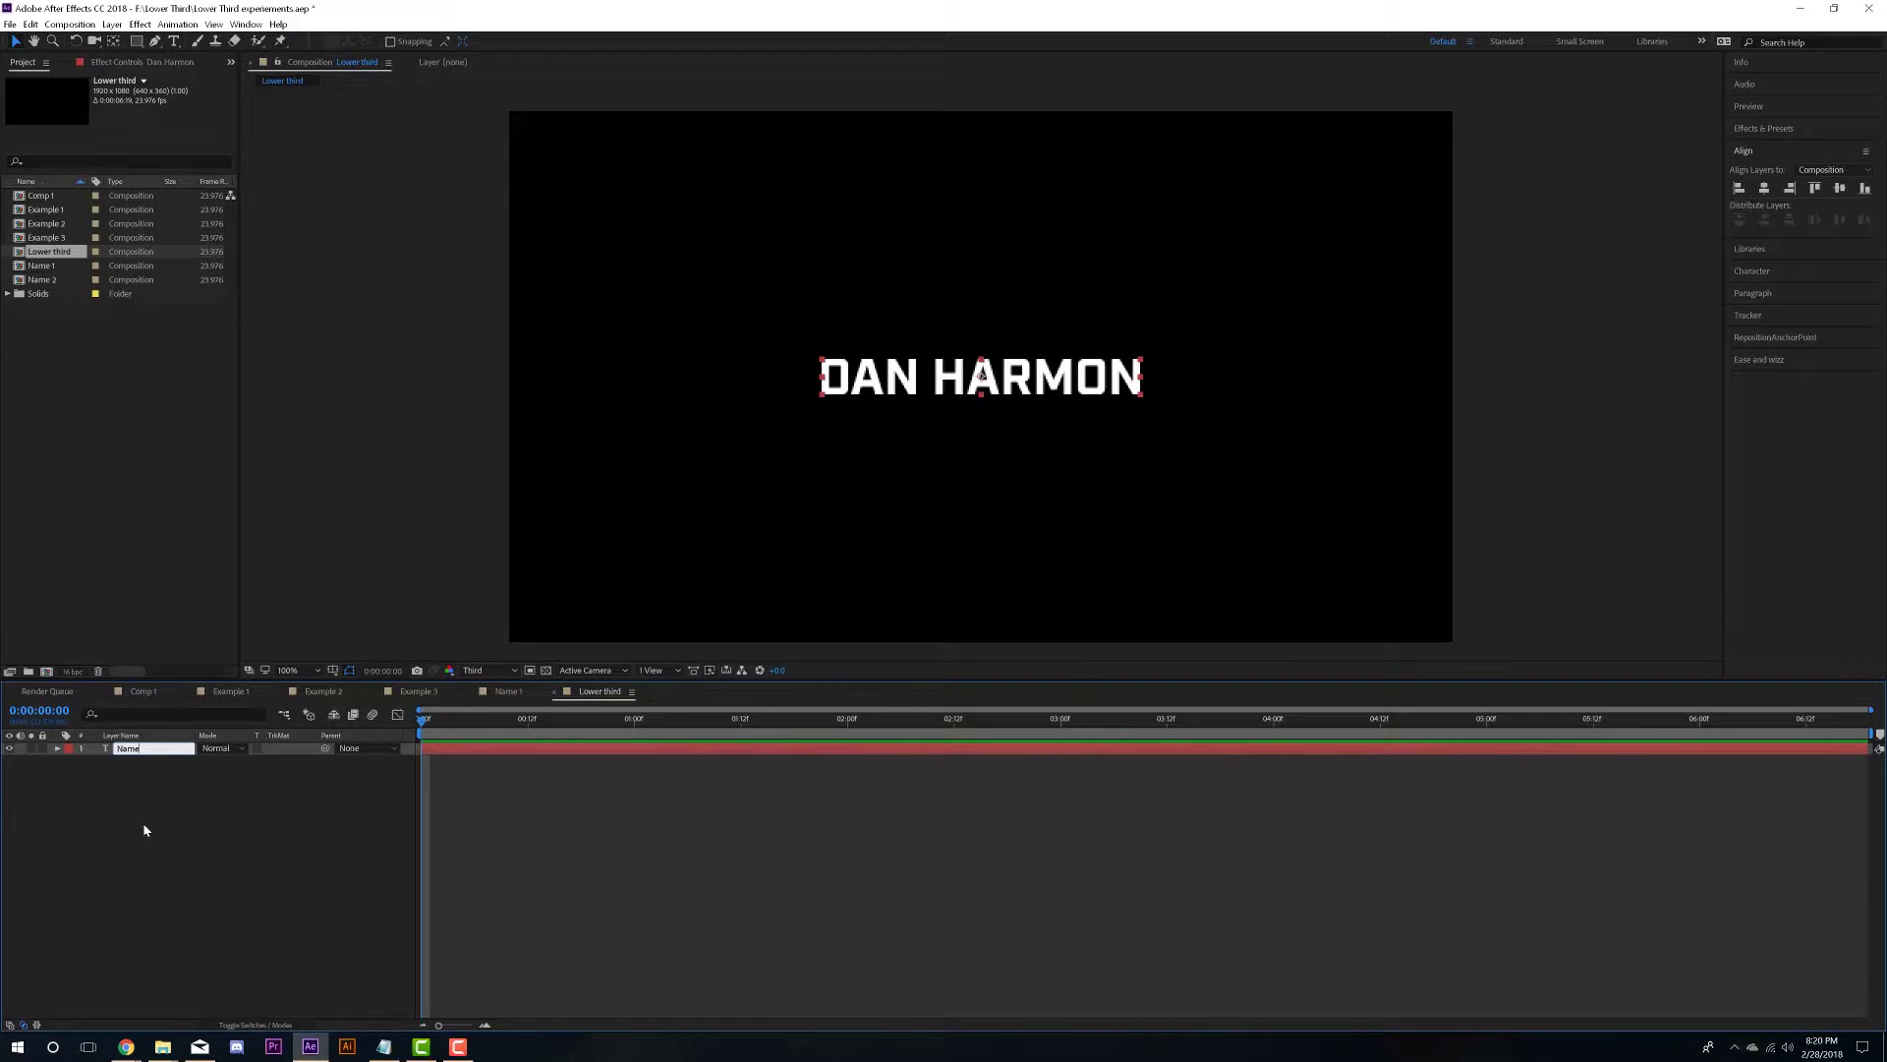
pyautogui.click(164, 840)
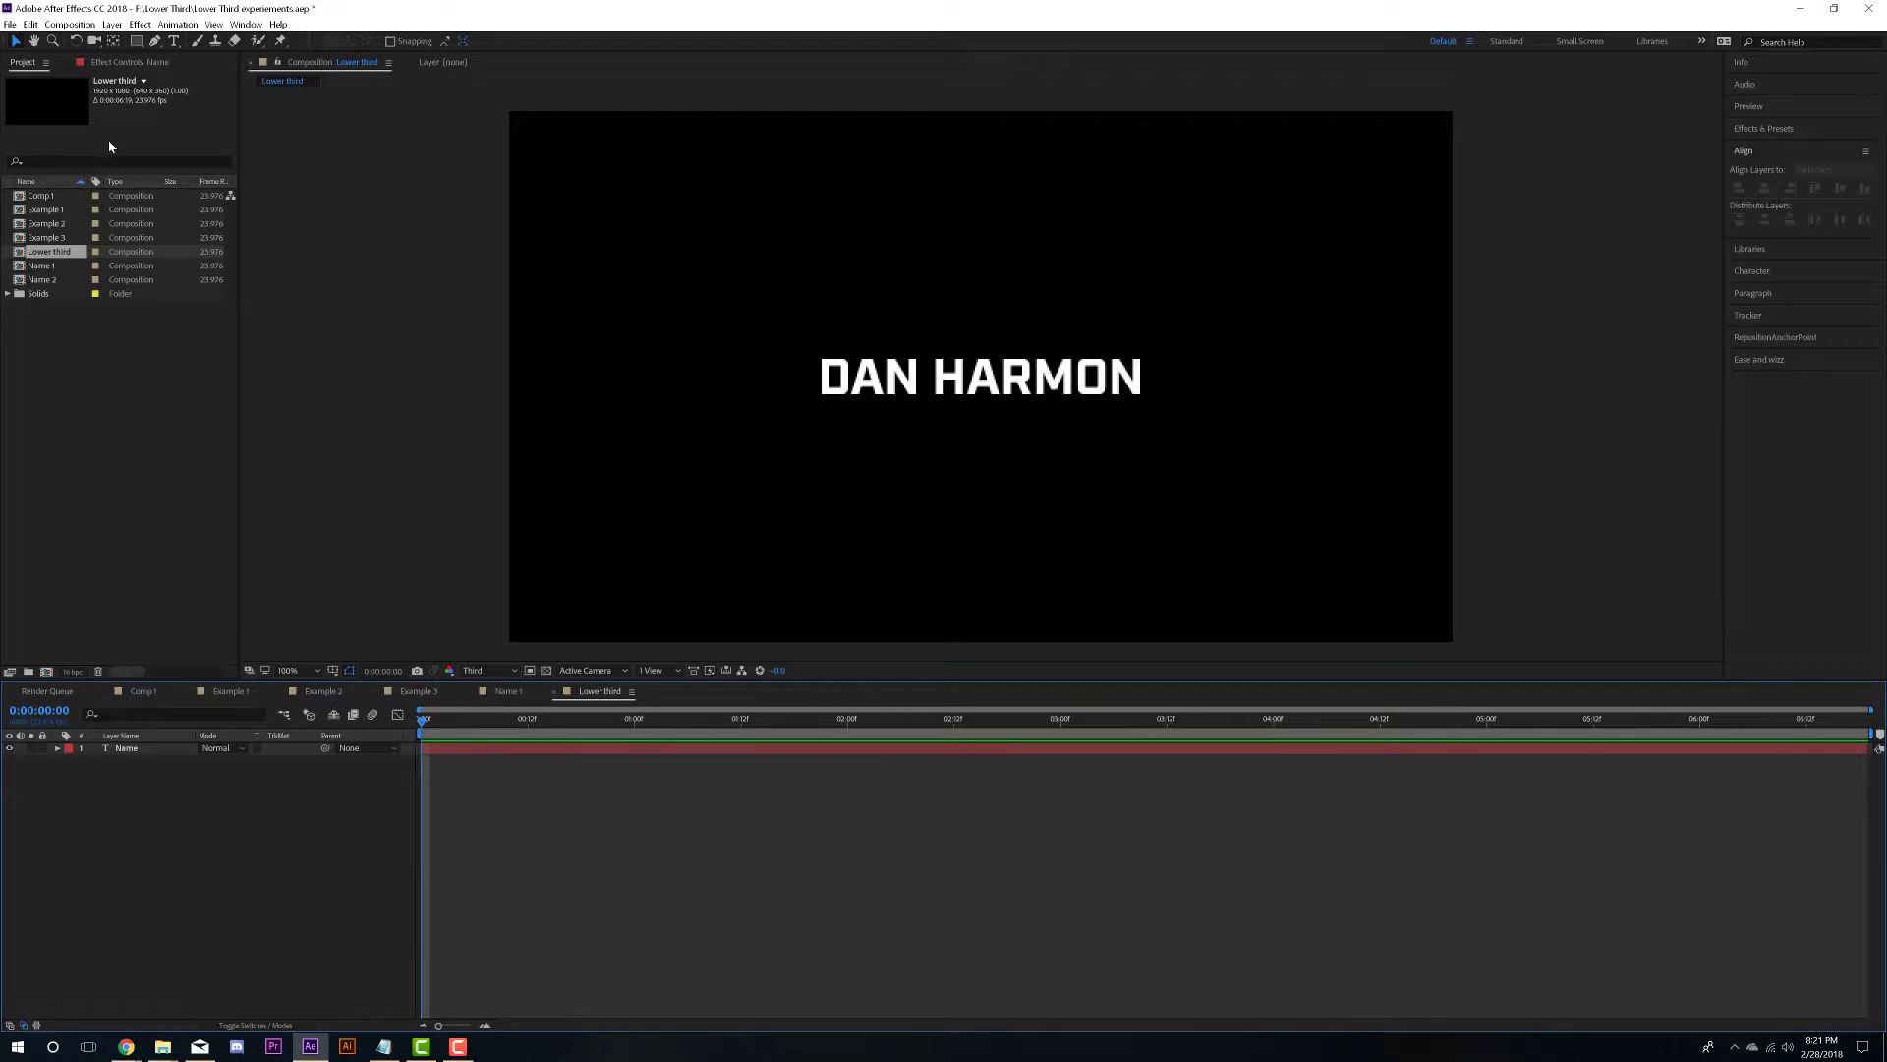
# - Add a full-frame rectangle shape layer with fill colour FFFFFF
pyautogui.doubleClick(139, 47)
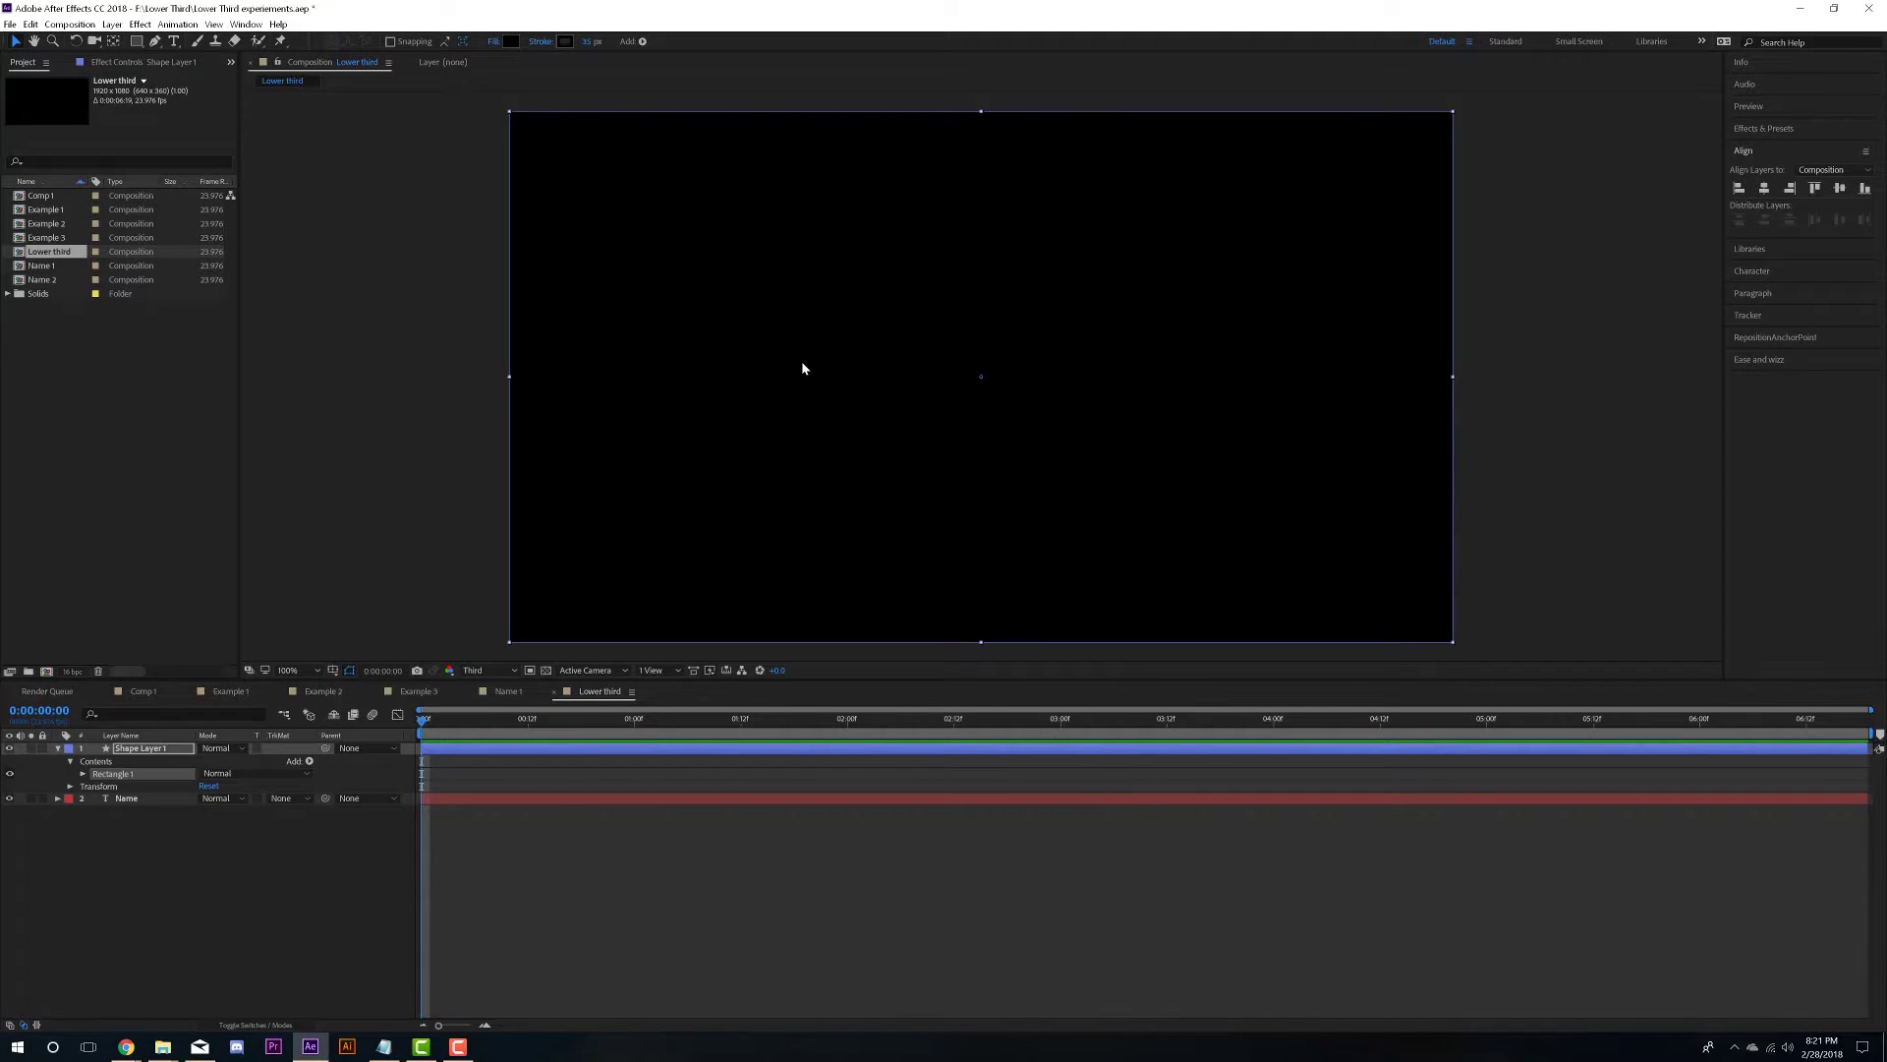
pyautogui.click(510, 41)
pyautogui.write('ffffff')
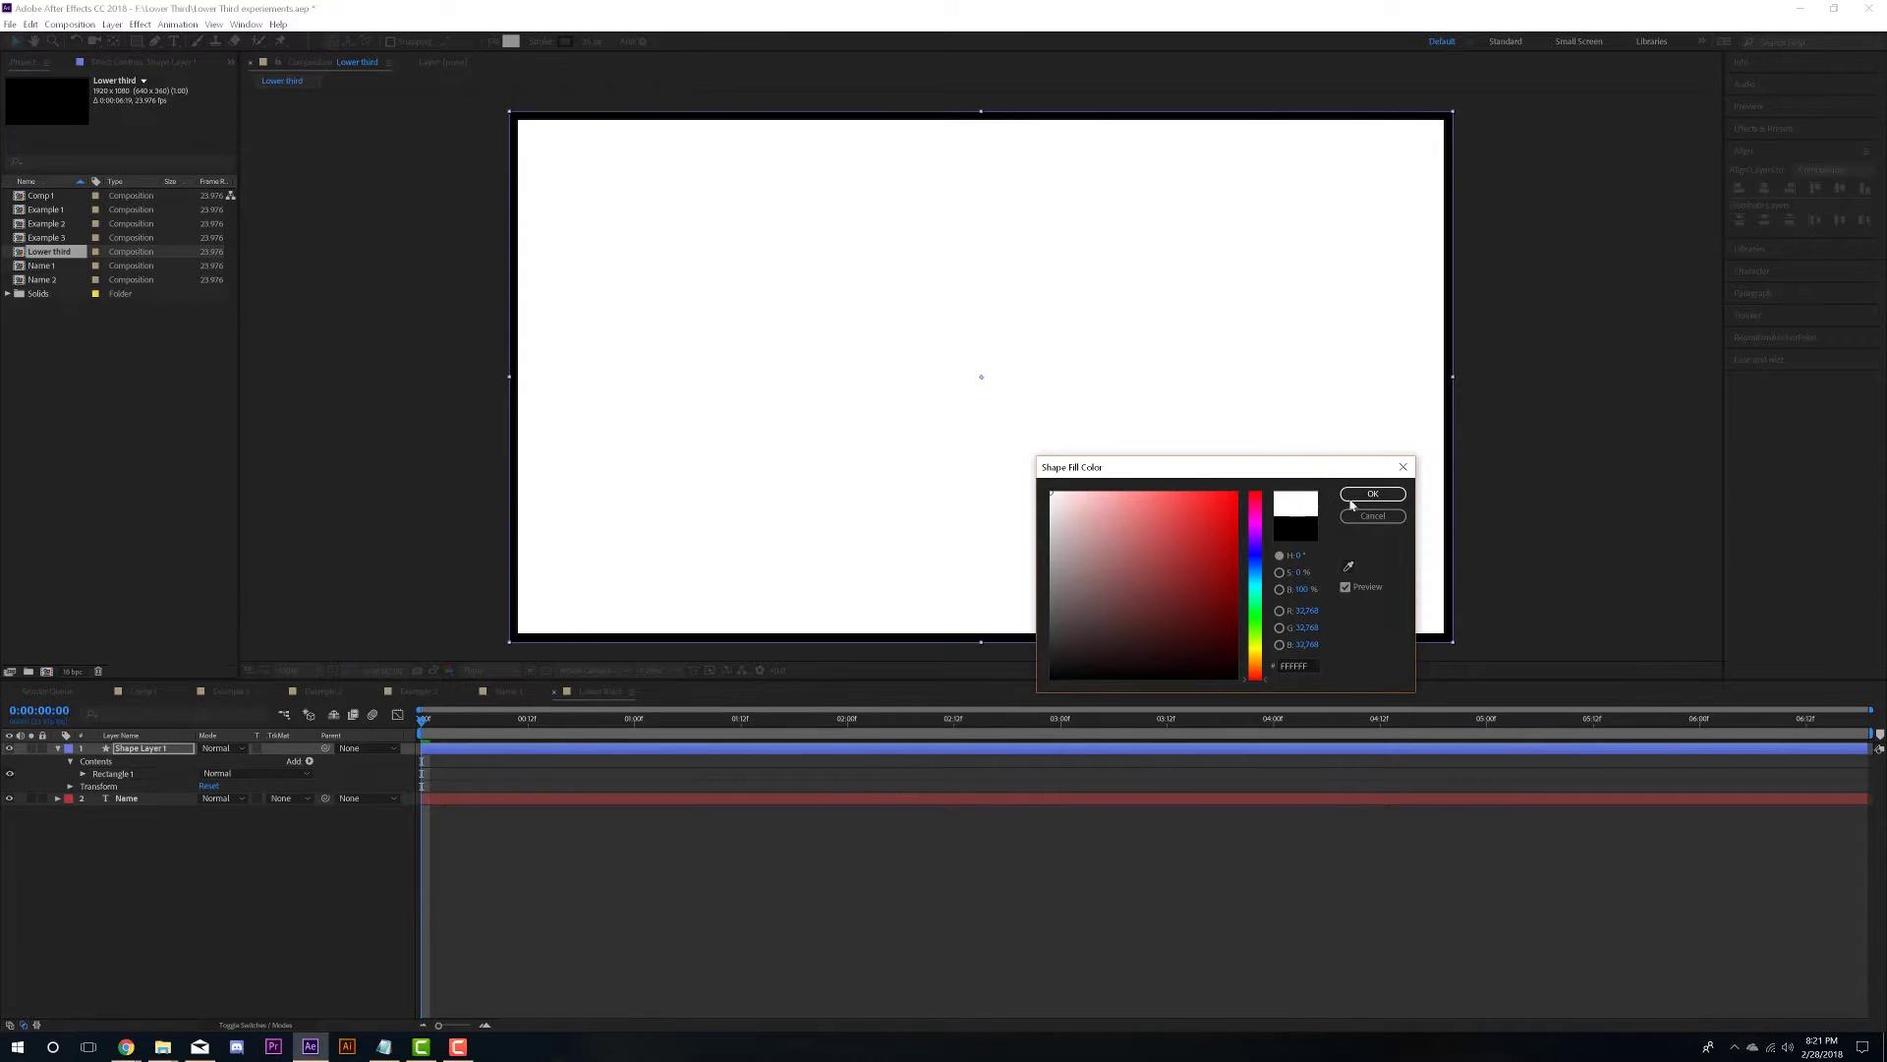
pyautogui.click(1373, 494)
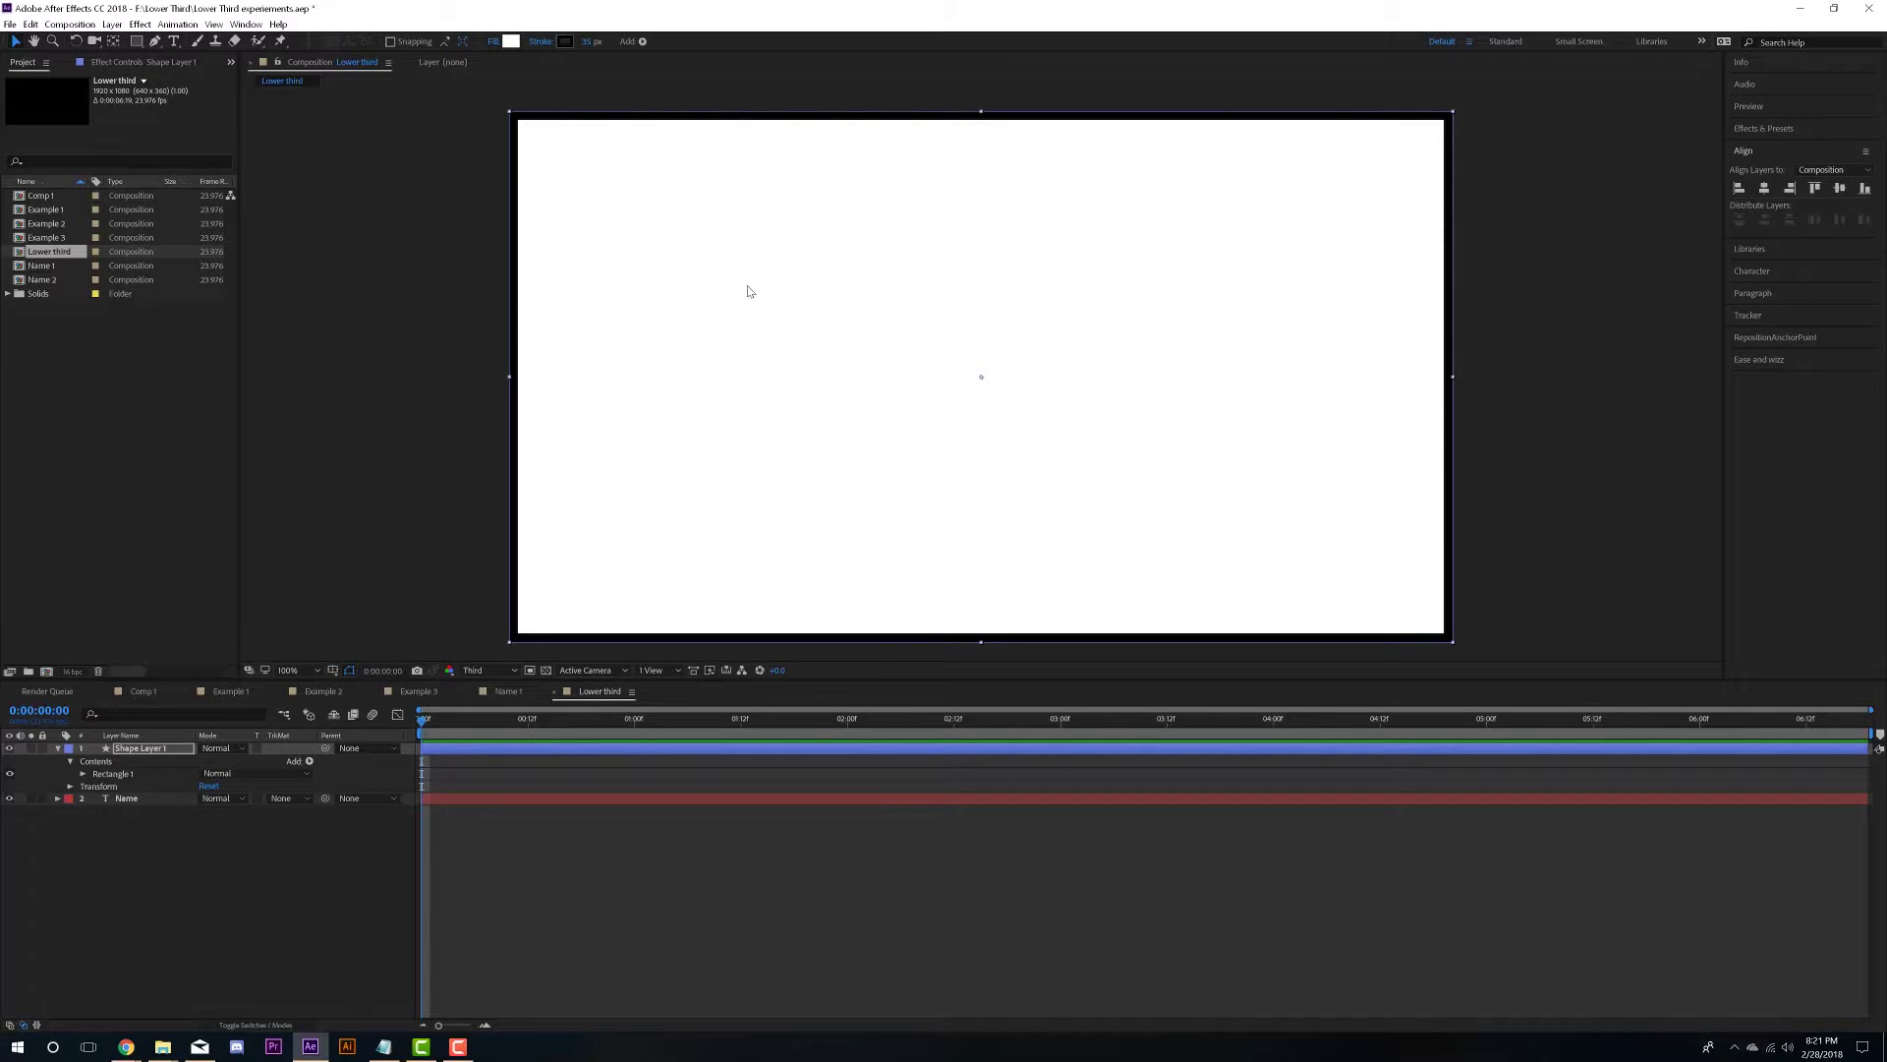
# - Make the rectangle's stroke white with a stroke width of 0 px
pyautogui.click(565, 42)
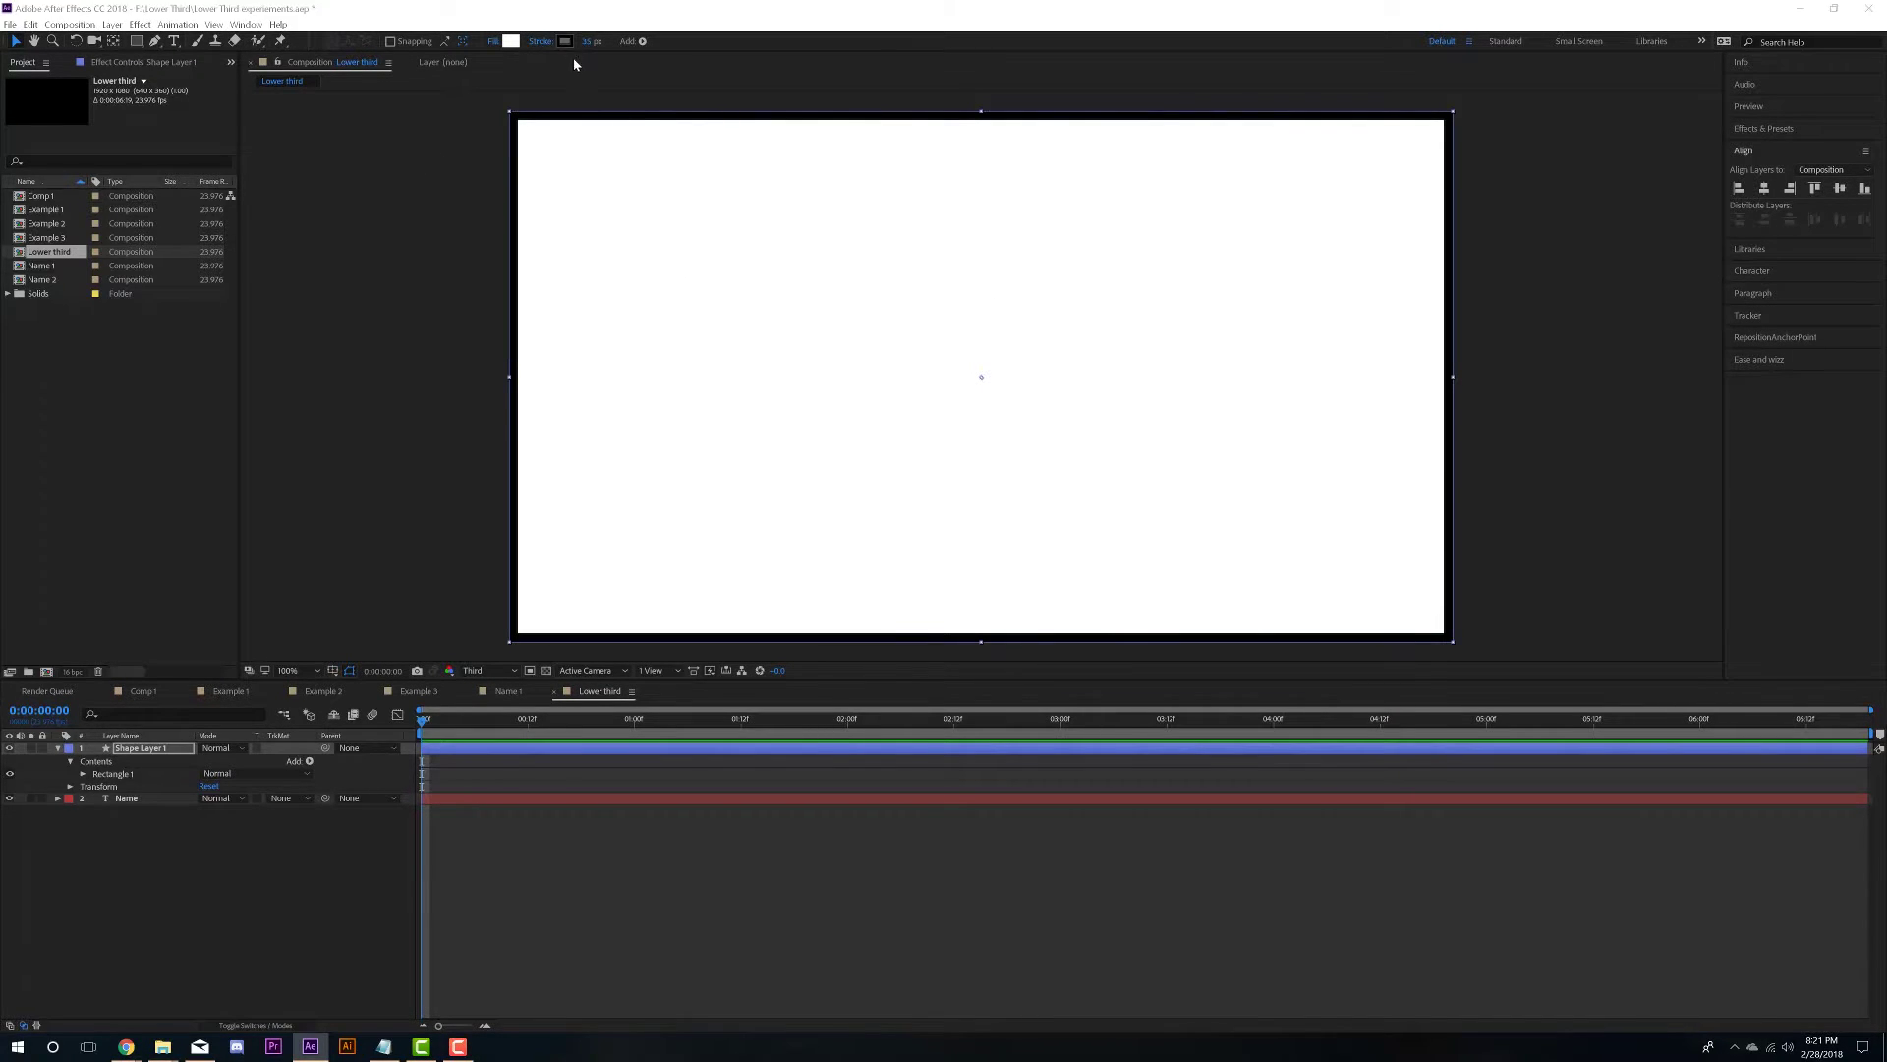
pyautogui.click(1051, 494)
pyautogui.click(1372, 494)
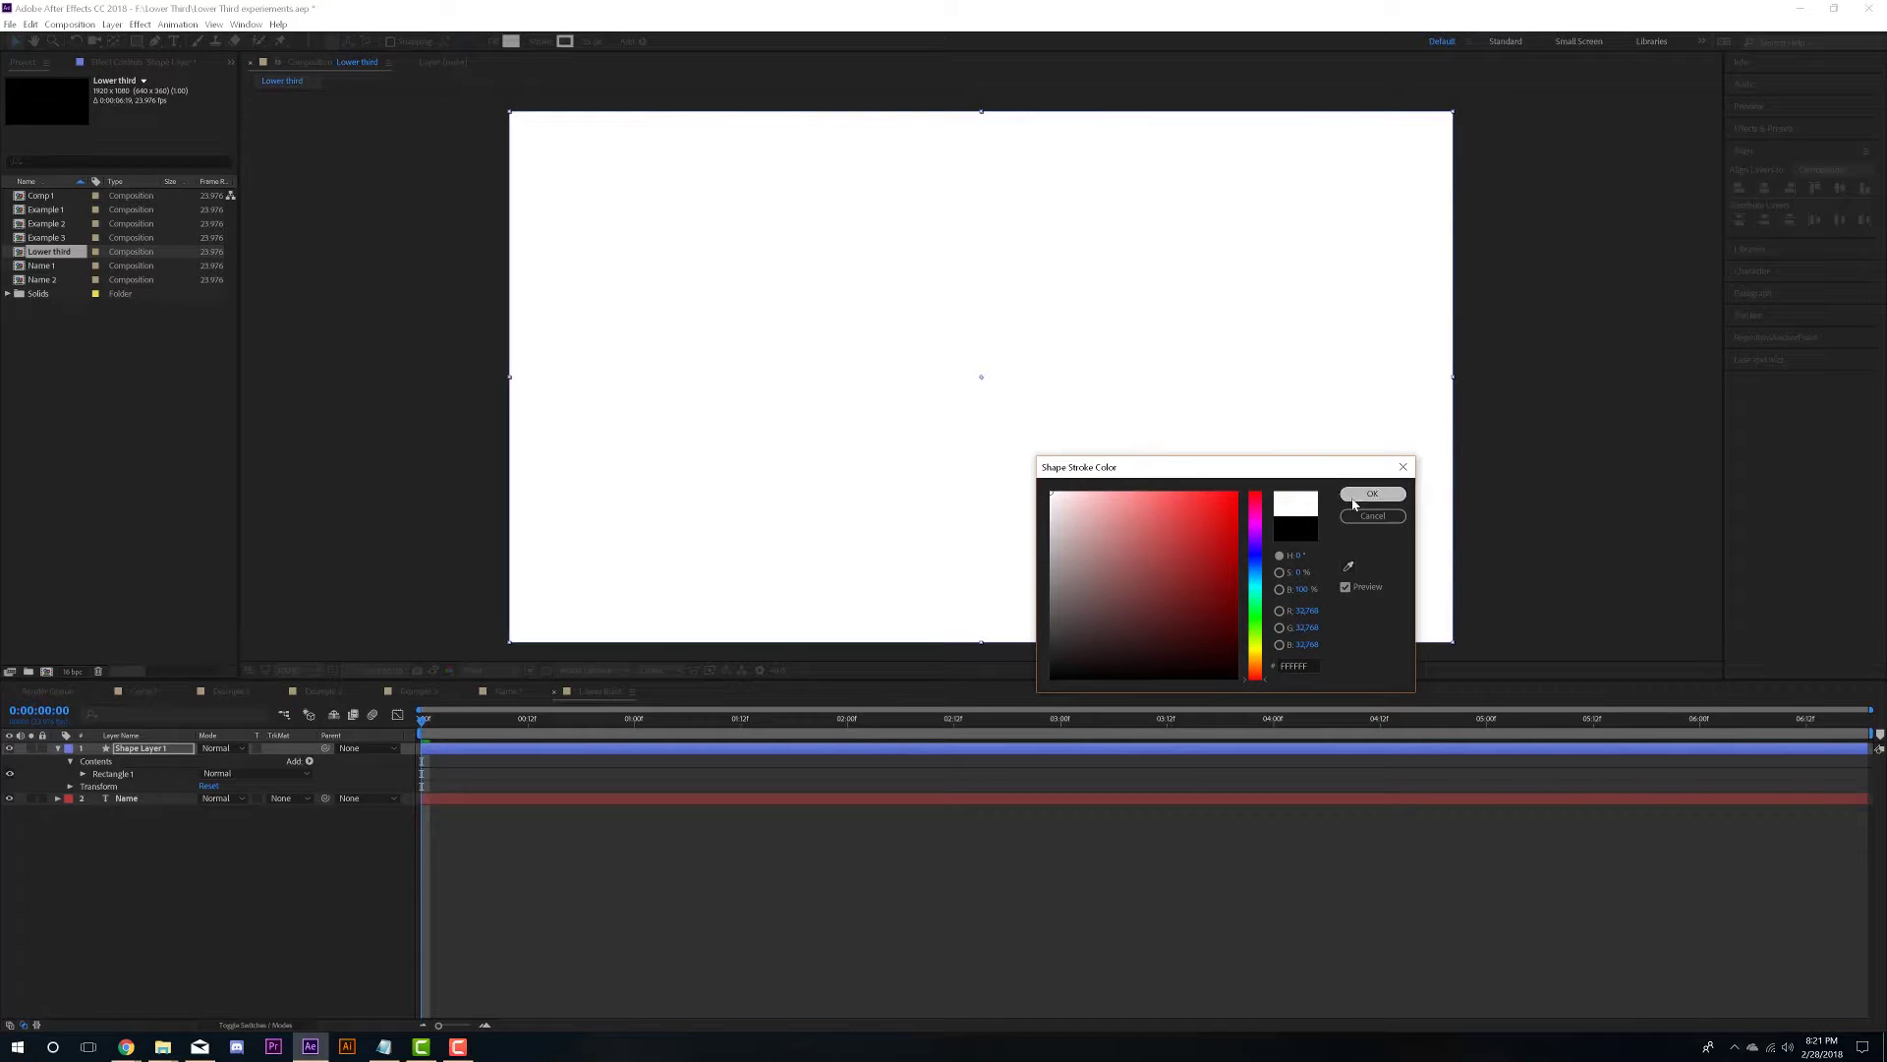
pyautogui.click(591, 42)
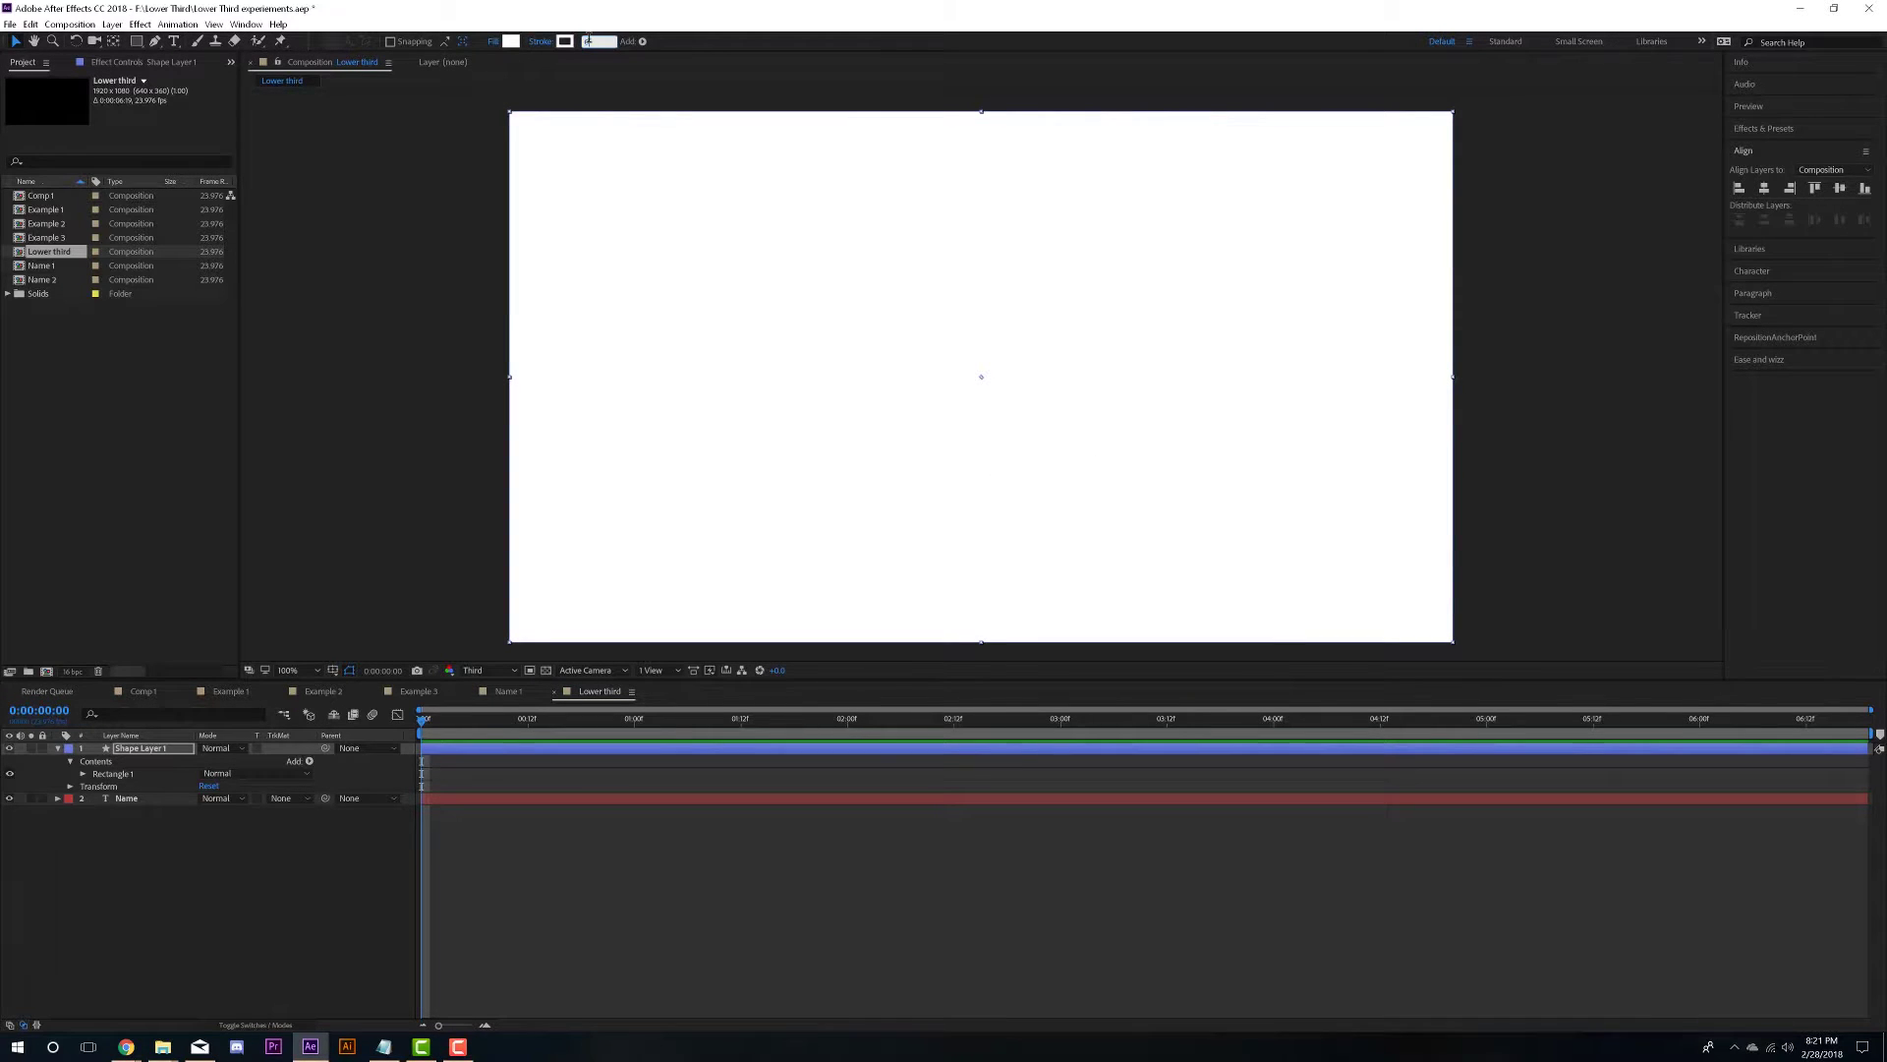
pyautogui.write('0')
pyautogui.press('Return')
# - Give Rectangle Path 1's Position an expression equal to its Size divided by 2
pyautogui.click(83, 776)
pyautogui.click(95, 787)
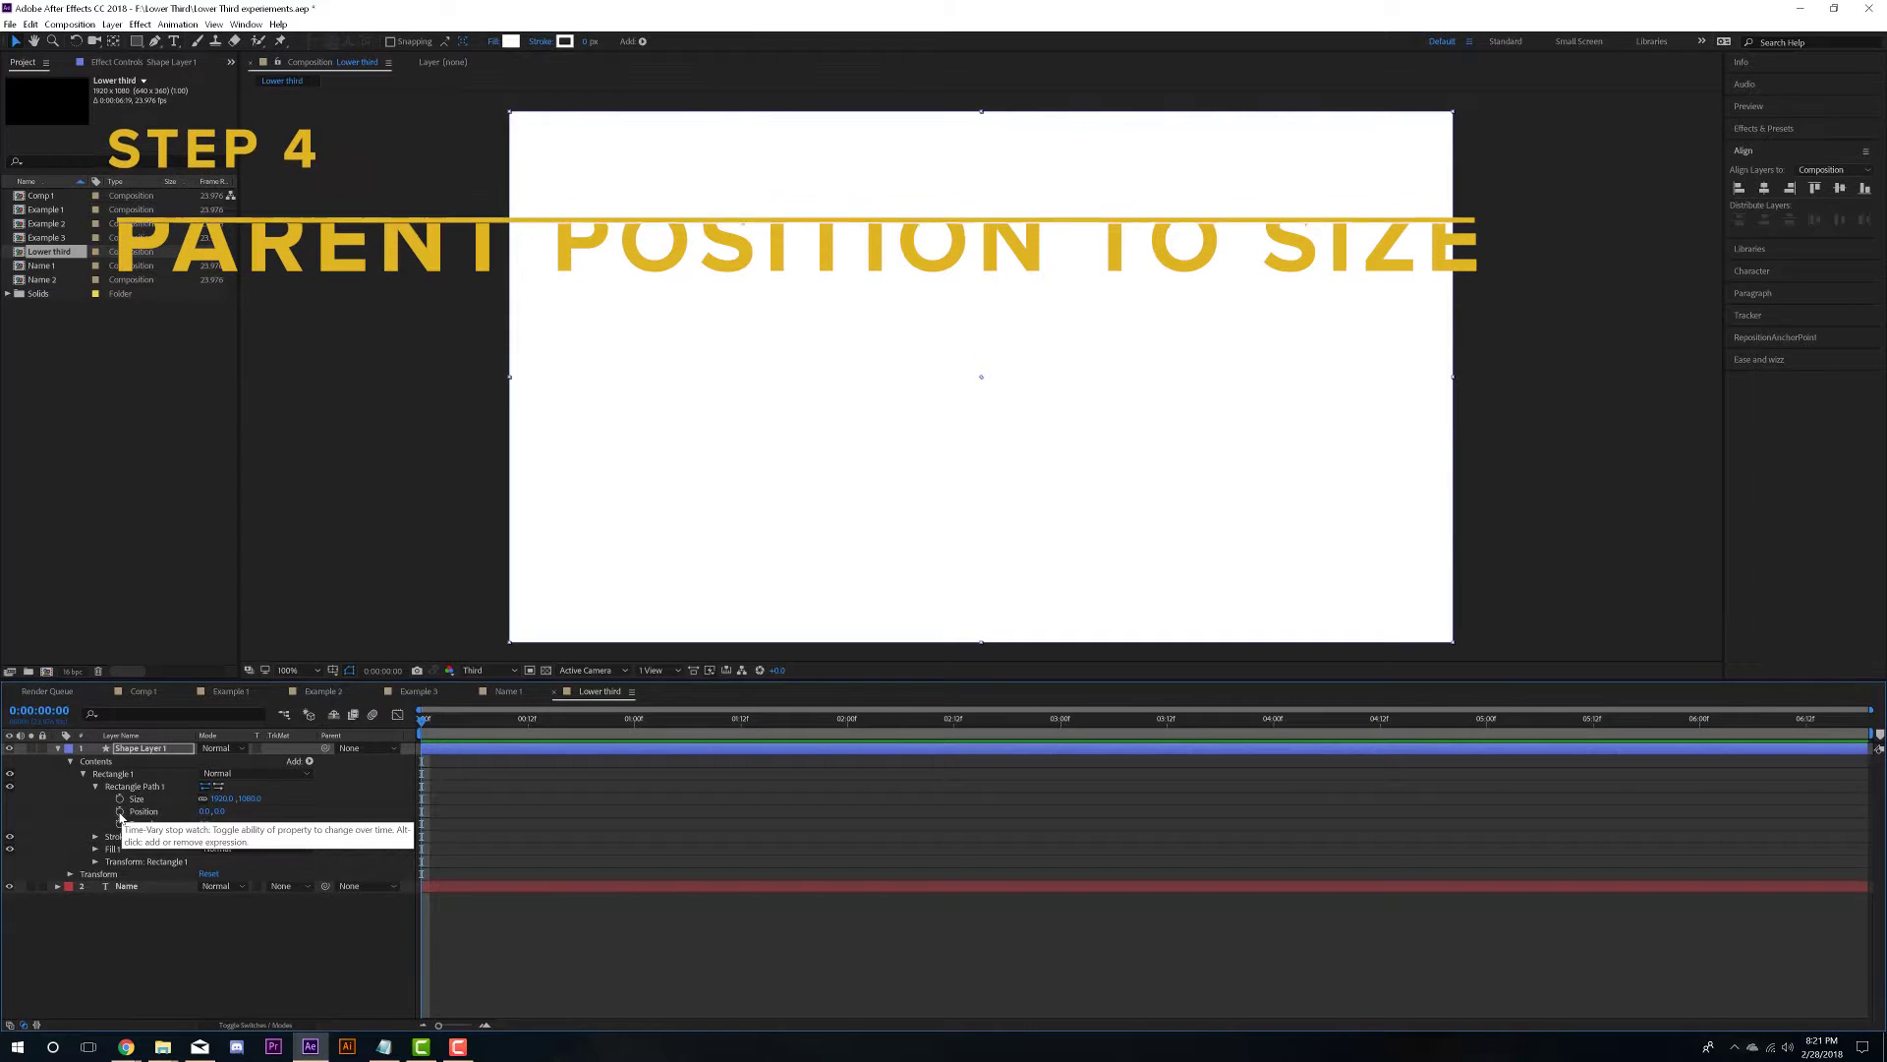
pyautogui.keyDown('alt'); pyautogui.click(120, 811); pyautogui.keyUp('alt')
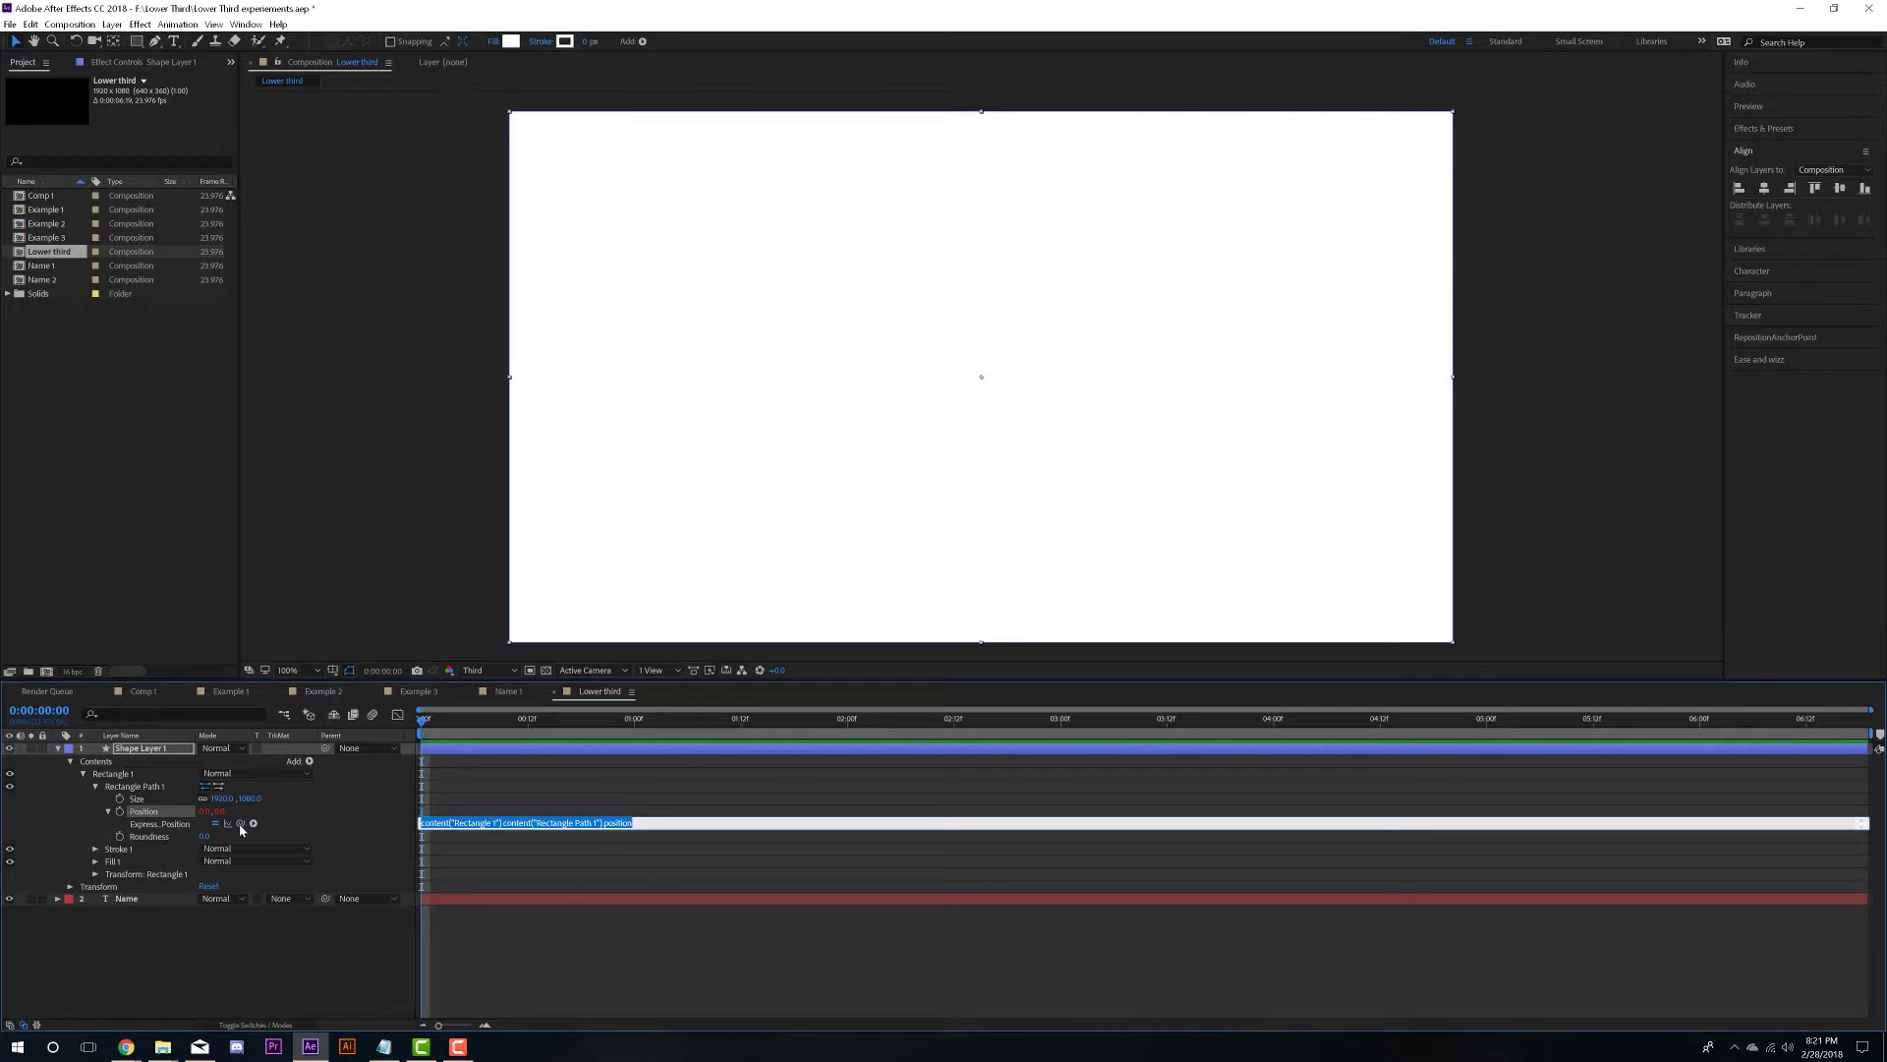
pyautogui.moveTo(241, 823); pyautogui.dragTo(145, 799)
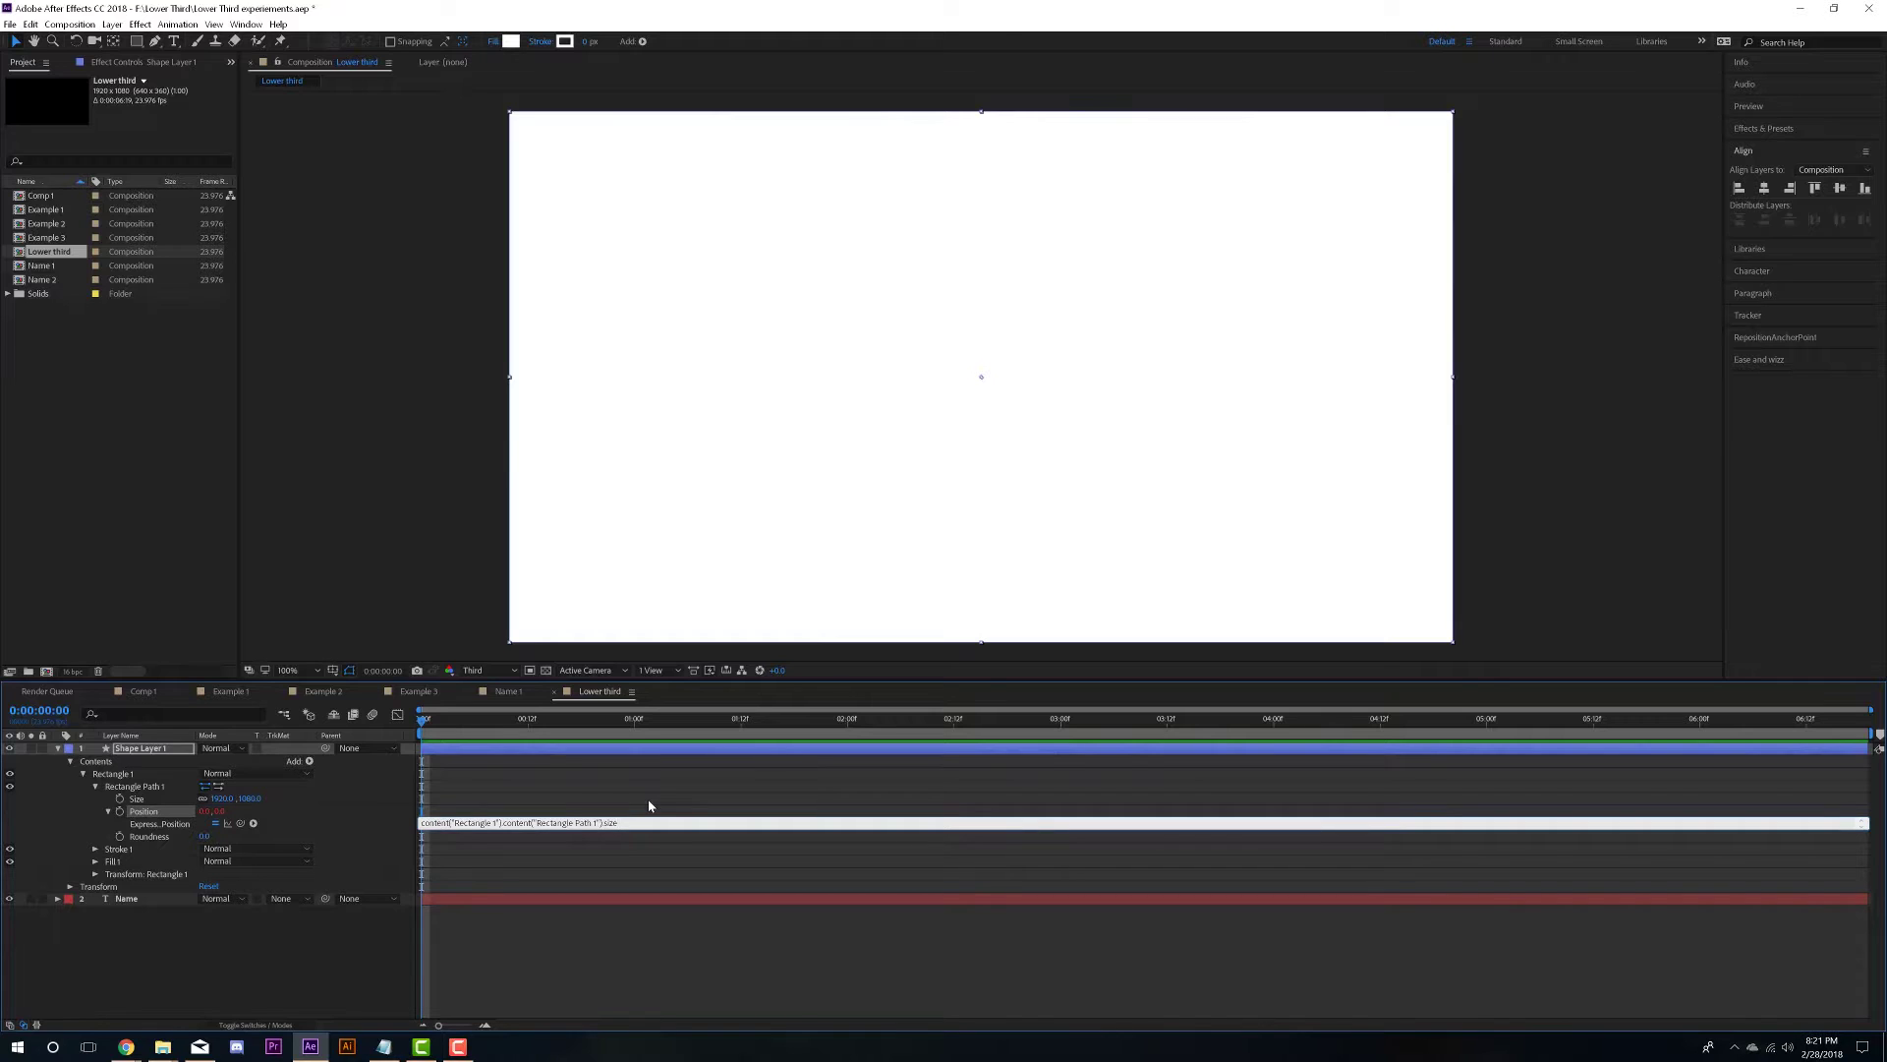
pyautogui.click(391, 828)
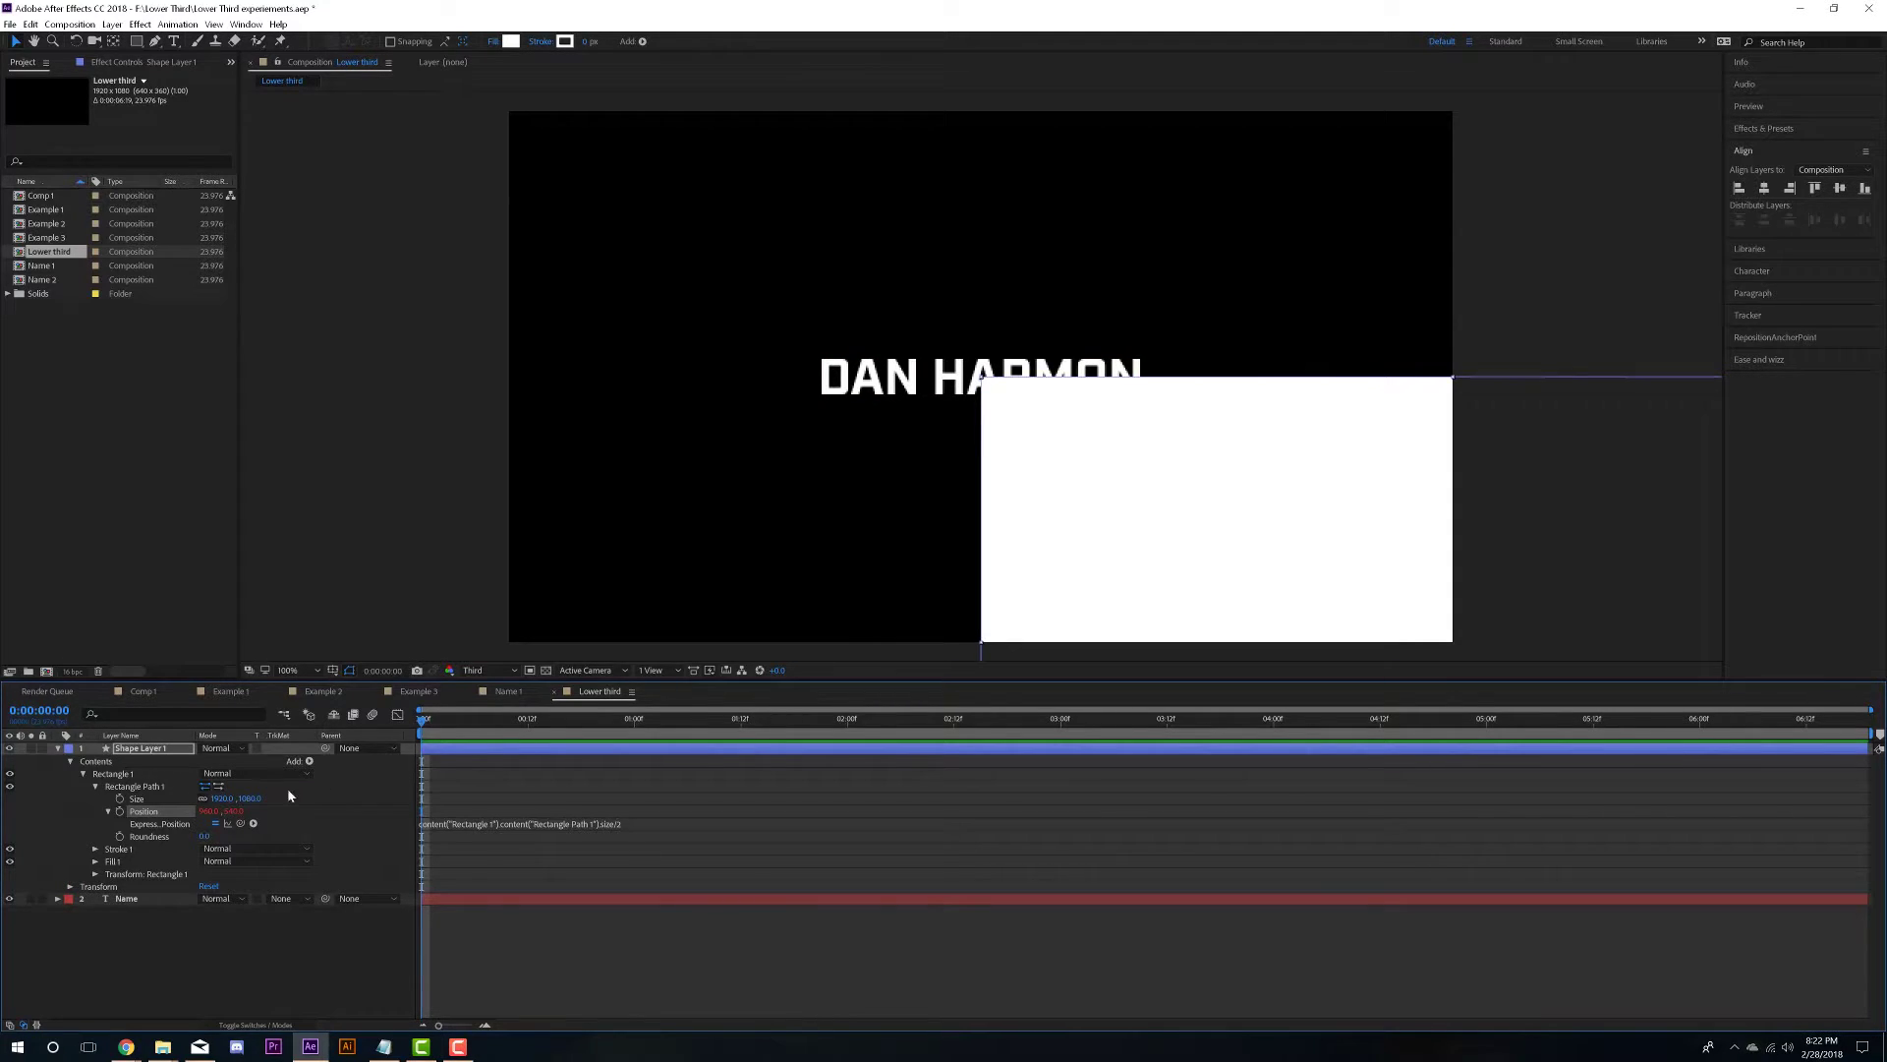
pyautogui.click(135, 799)
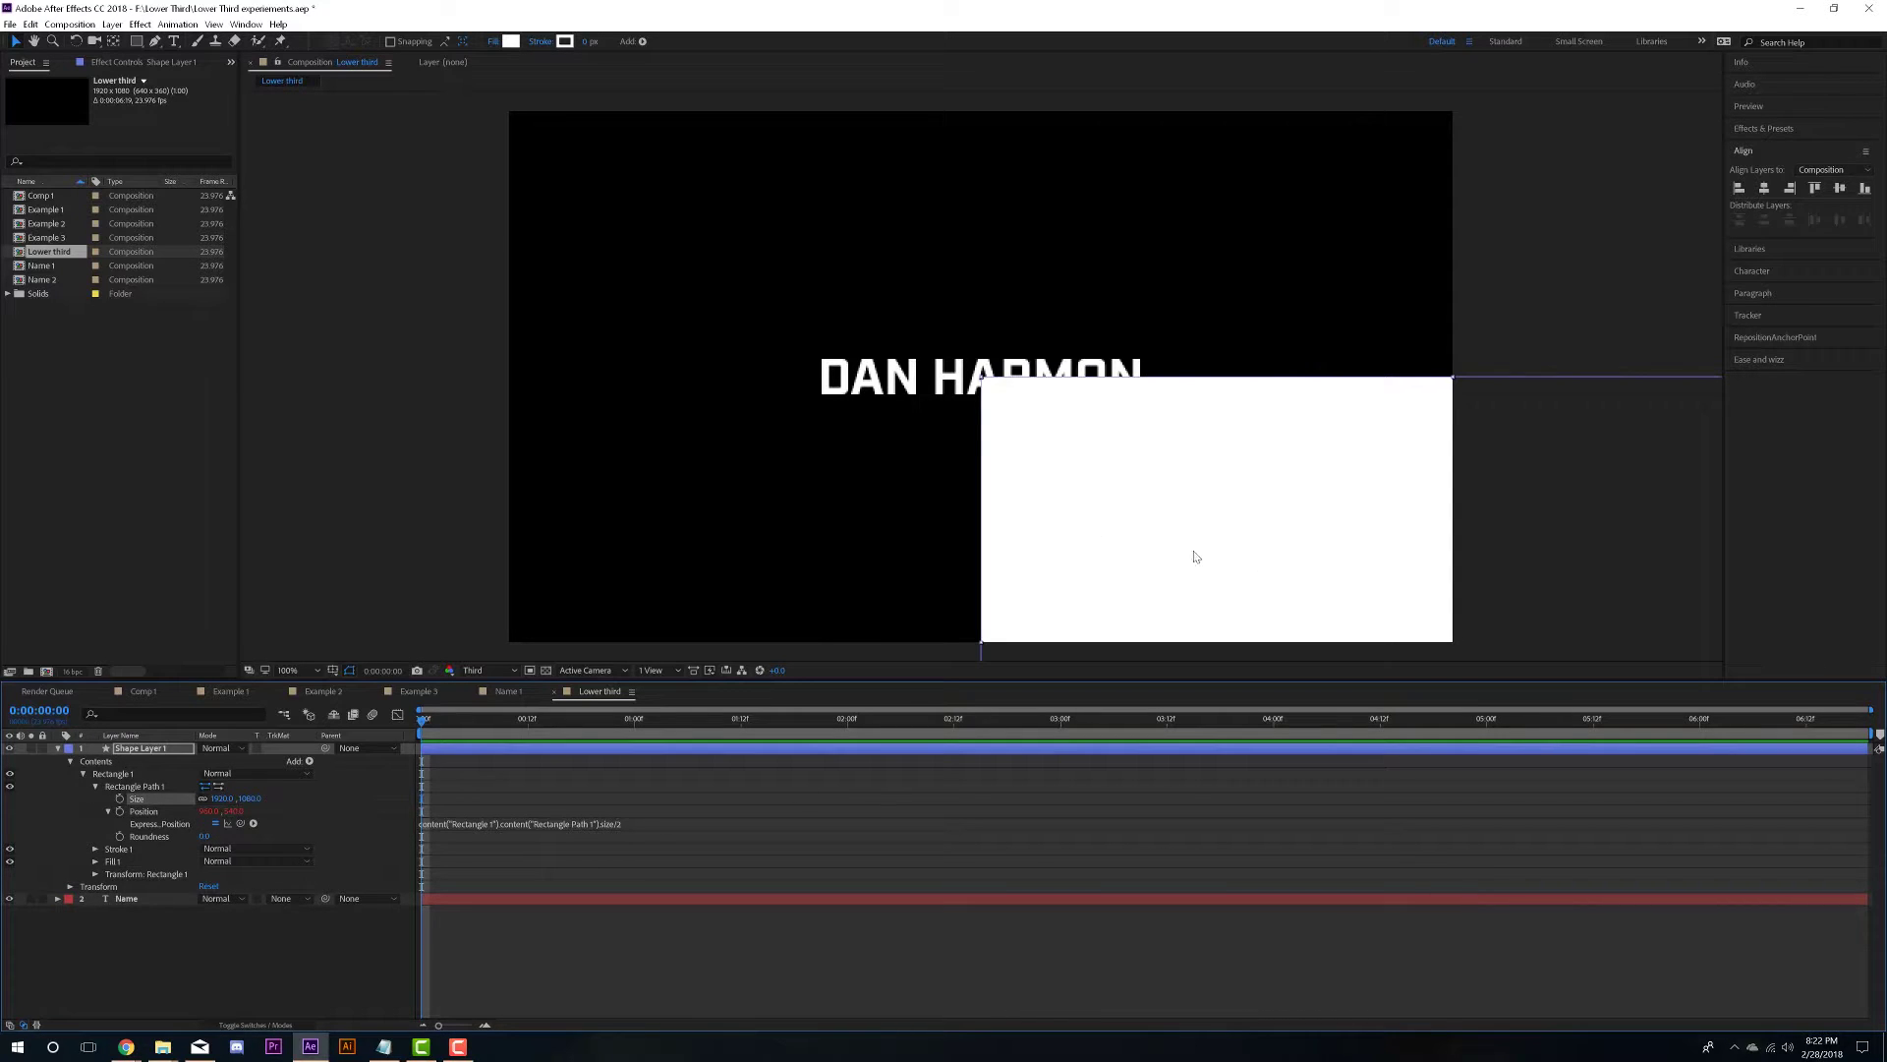
# - Clear the Size expression and copy the four-line sourceRectAtTime script from Notepad
pyautogui.keyDown('alt'); pyautogui.click(119, 798); pyautogui.keyUp('alt')
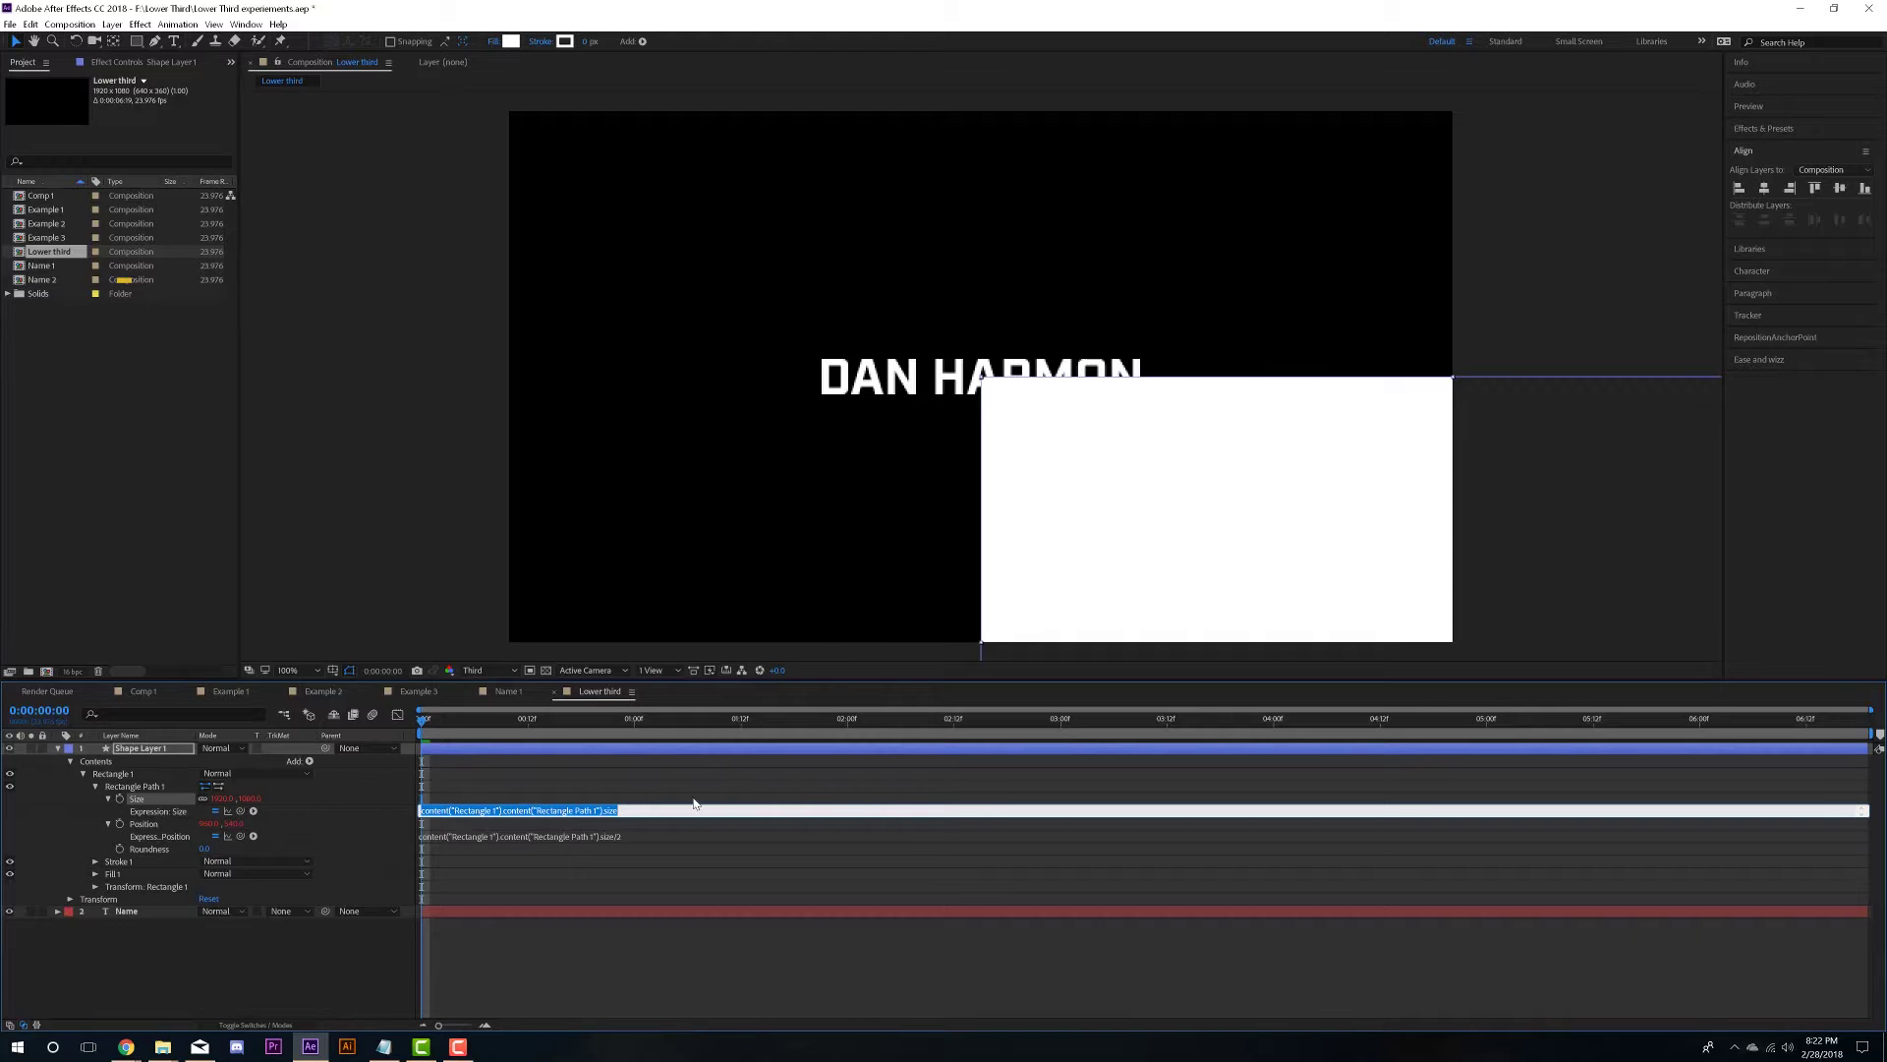
pyautogui.press('BackSpace')
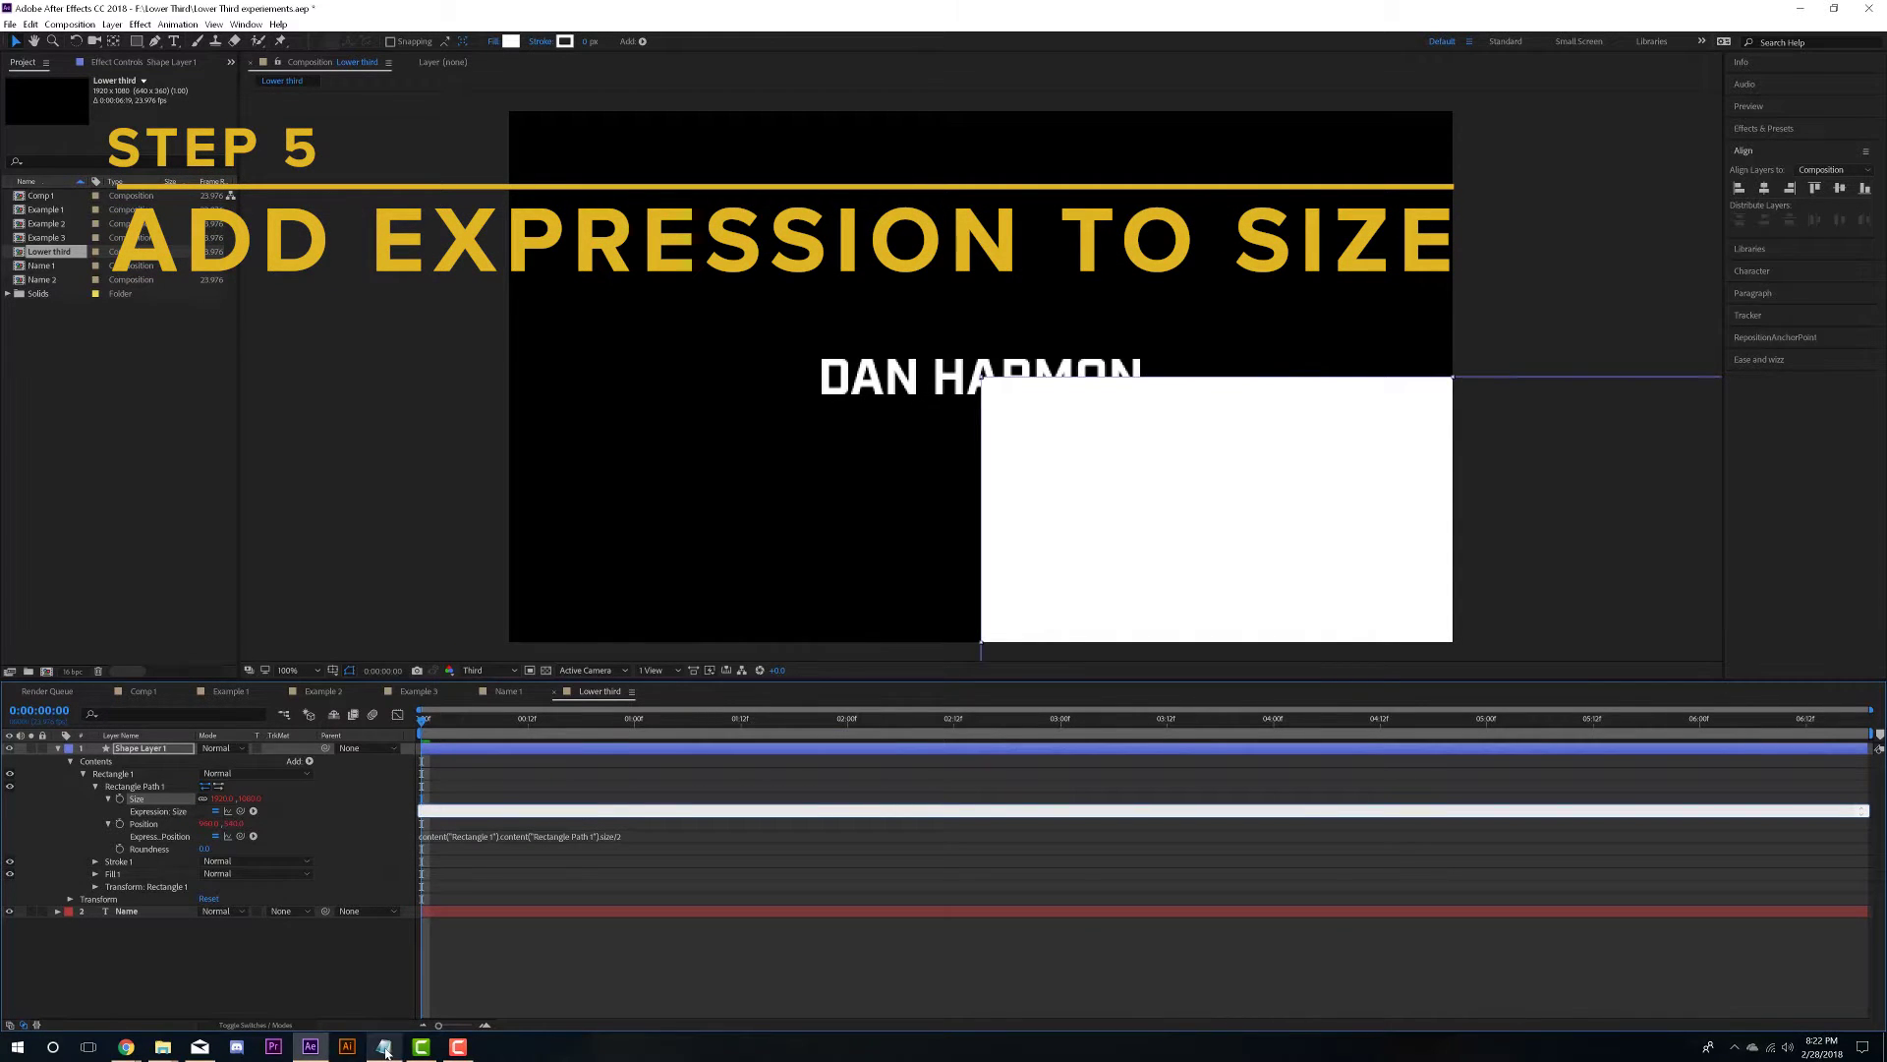
pyautogui.moveTo(384, 1050)
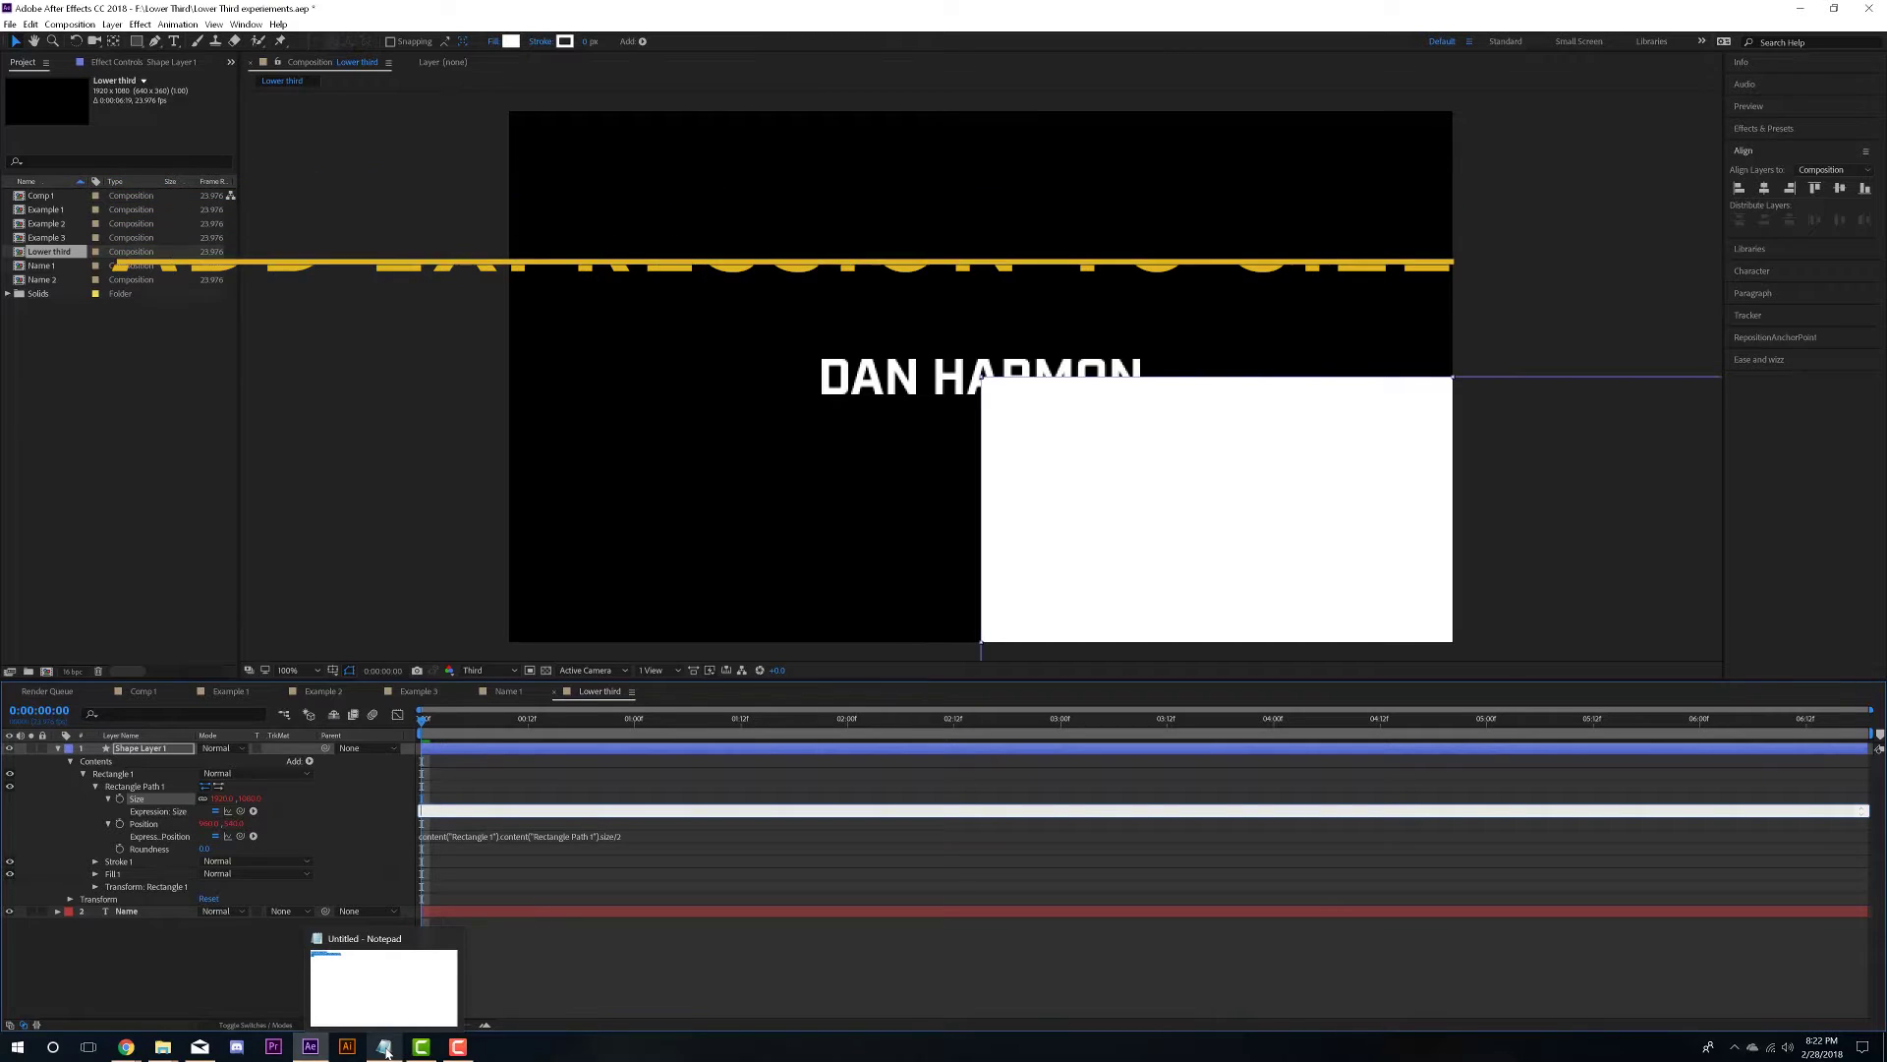
pyautogui.click(385, 1050)
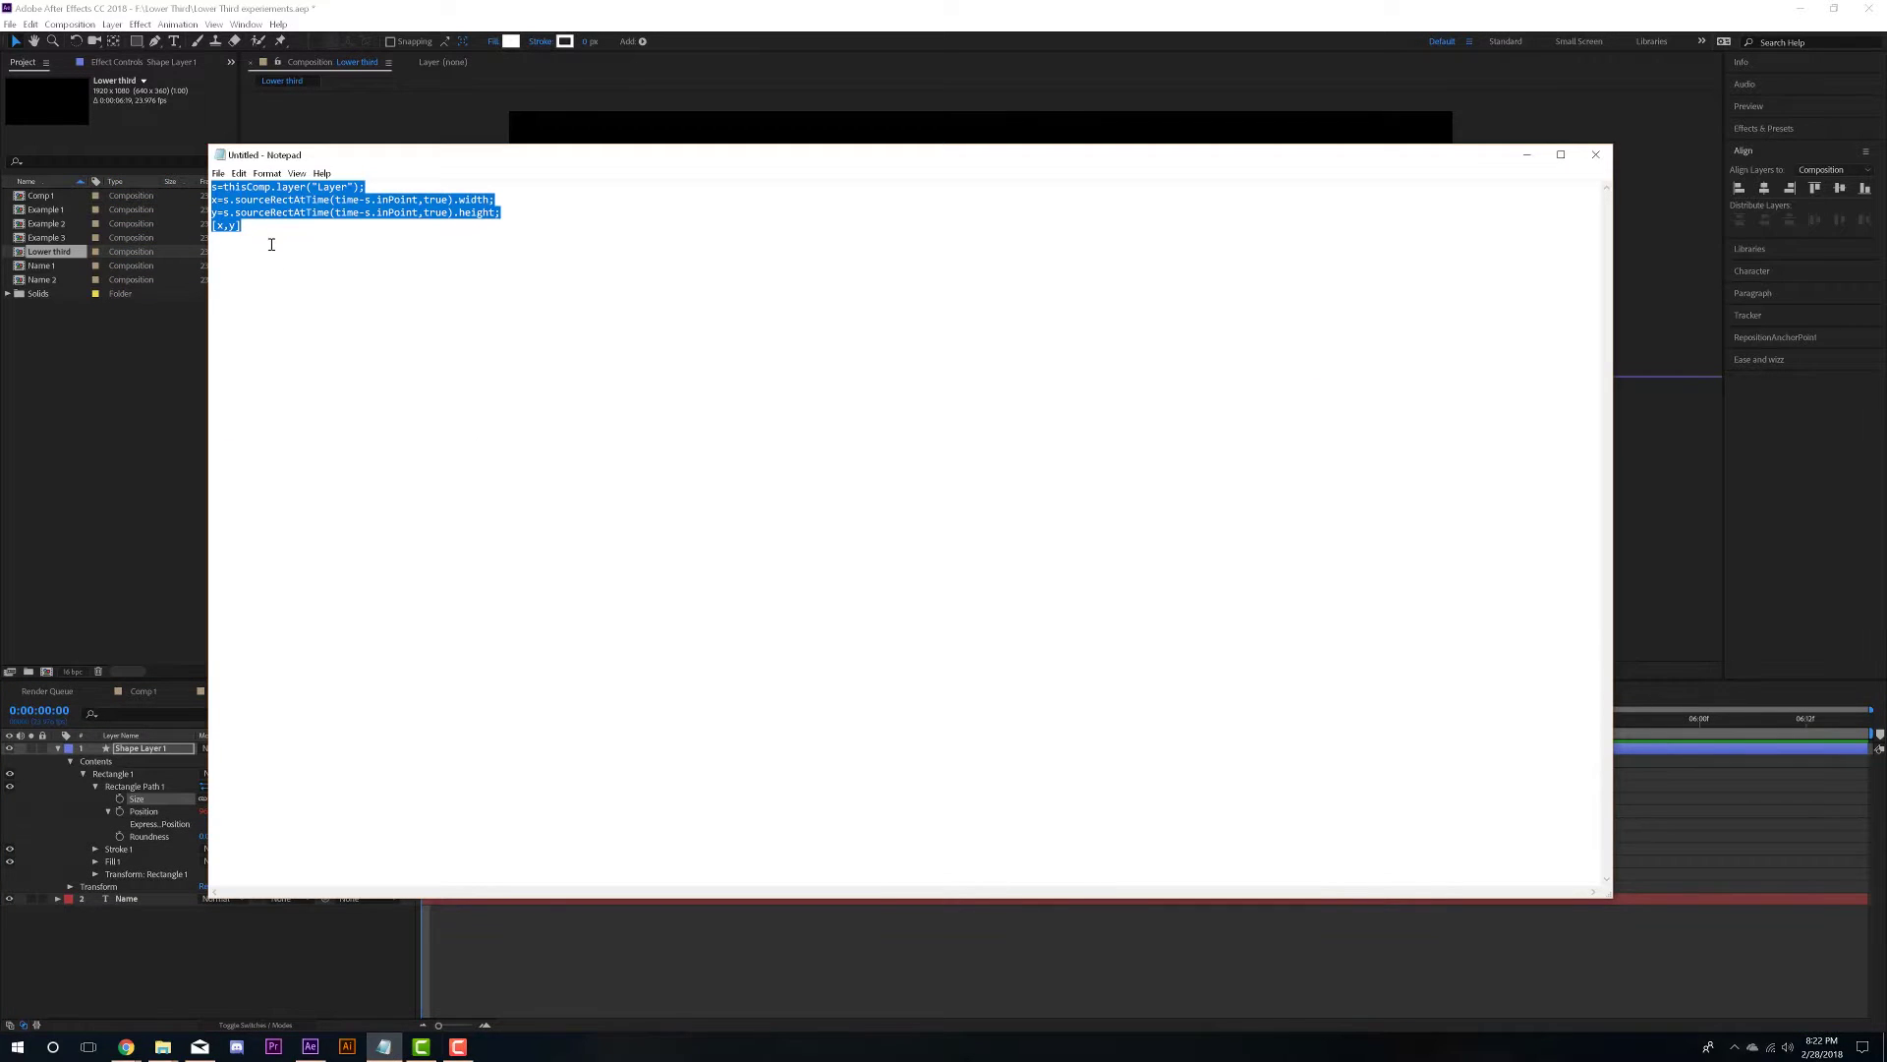
pyautogui.moveTo(271, 243); pyautogui.dragTo(212, 187)
pyautogui.click(153, 642)
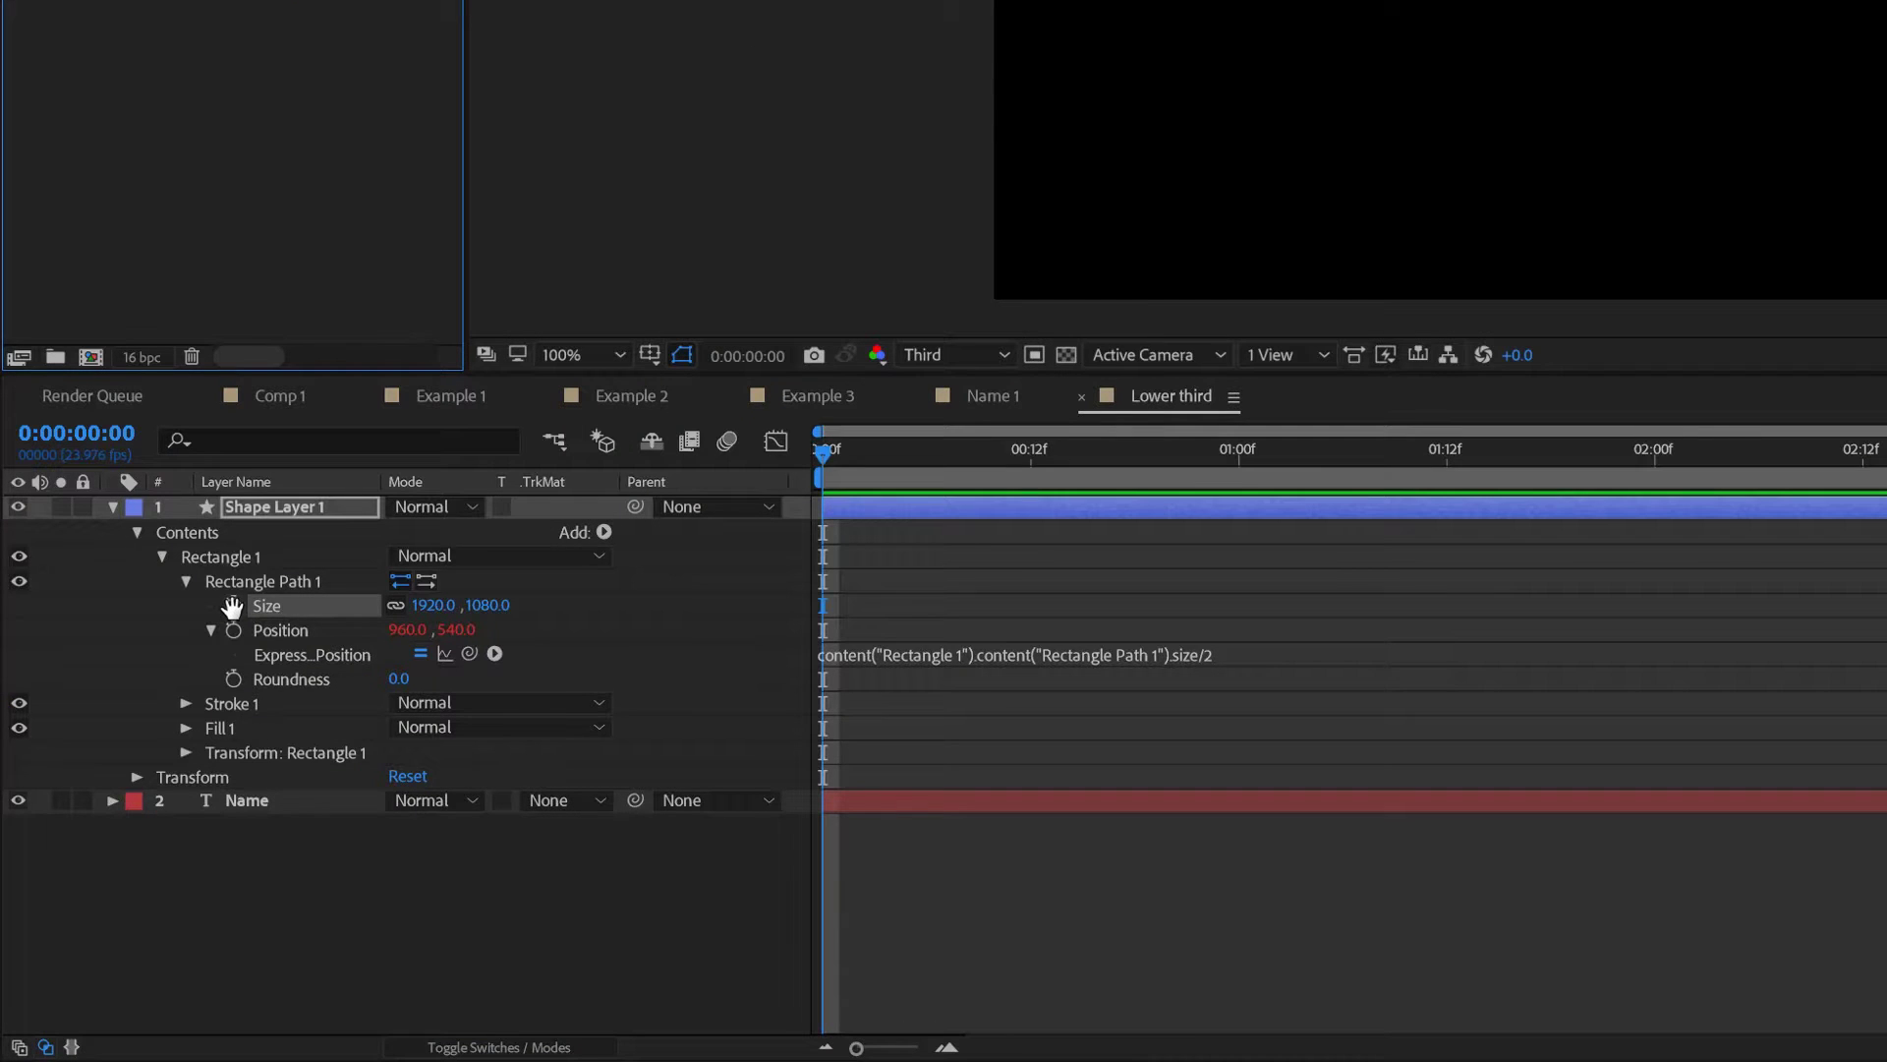
# - Paste the four-line sourceRectAtTime script into the rectangle's Size expression
pyautogui.keyDown('alt'); pyautogui.click(233, 606); pyautogui.keyUp('alt')
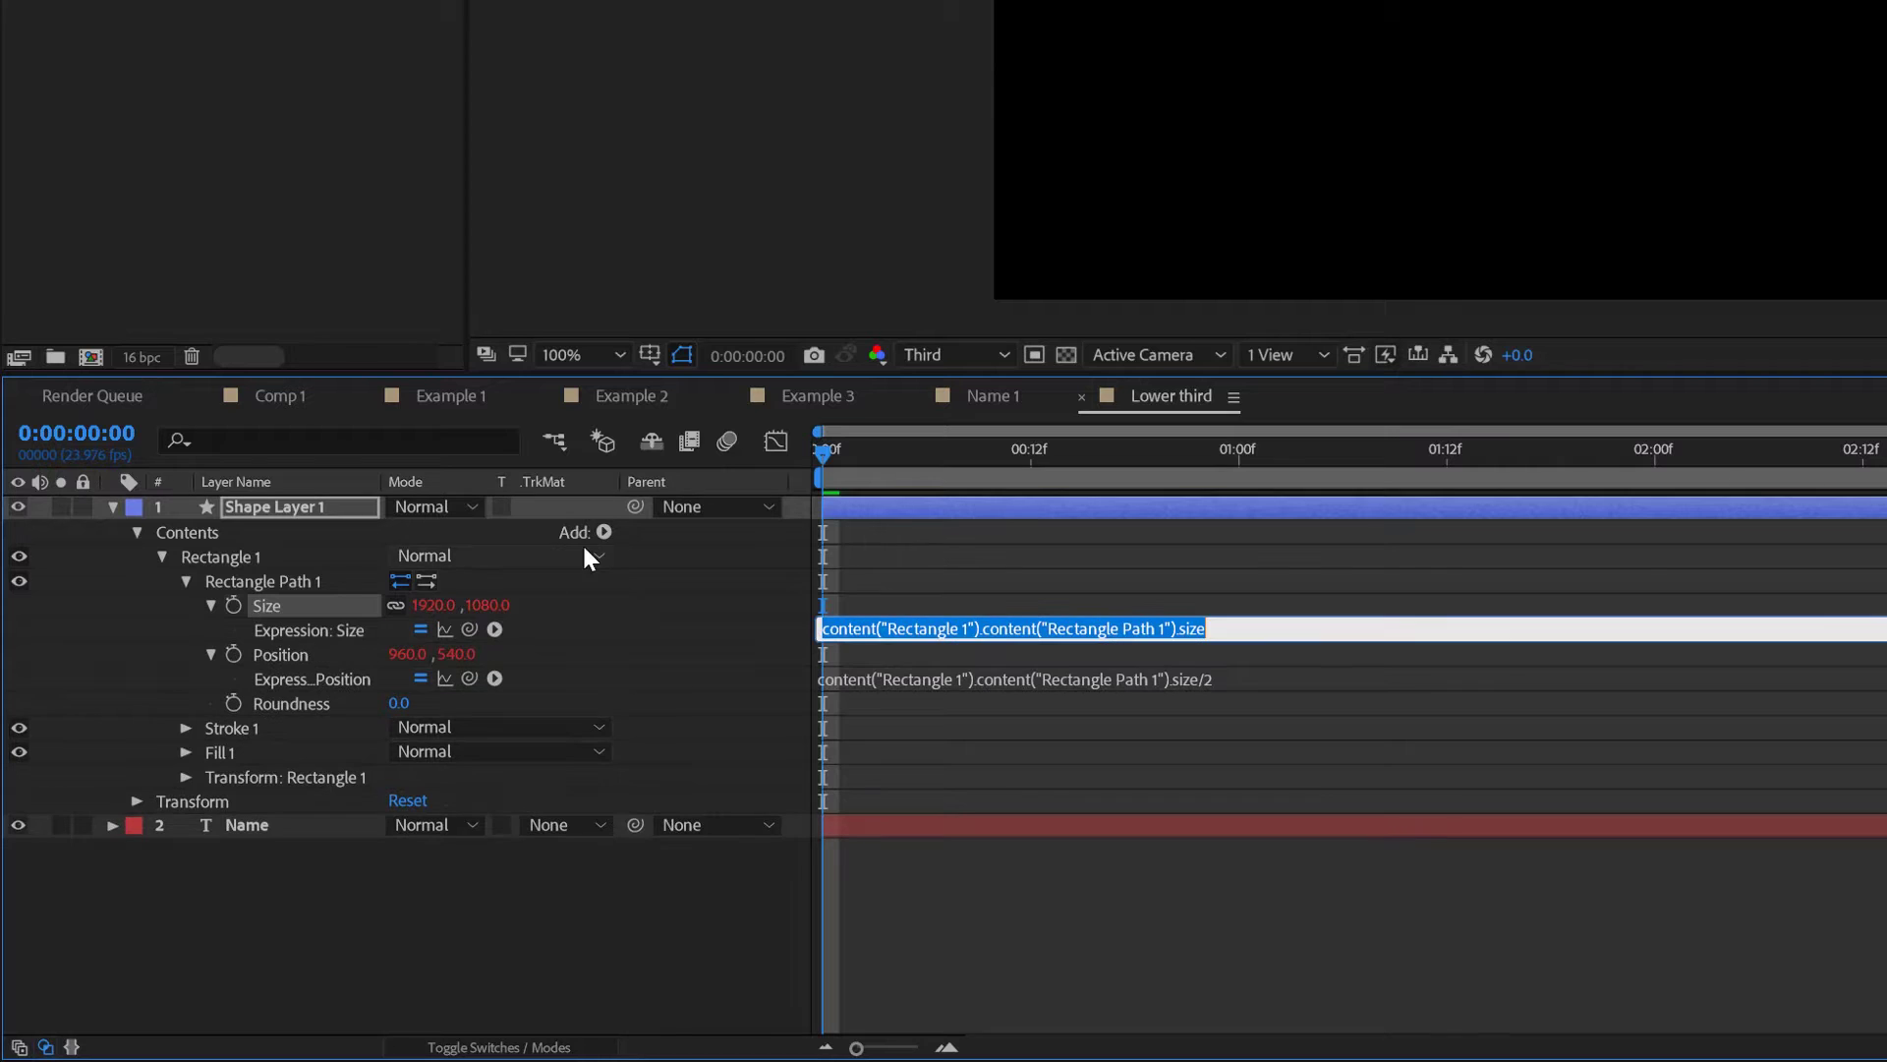
pyautogui.write('[x,y]')
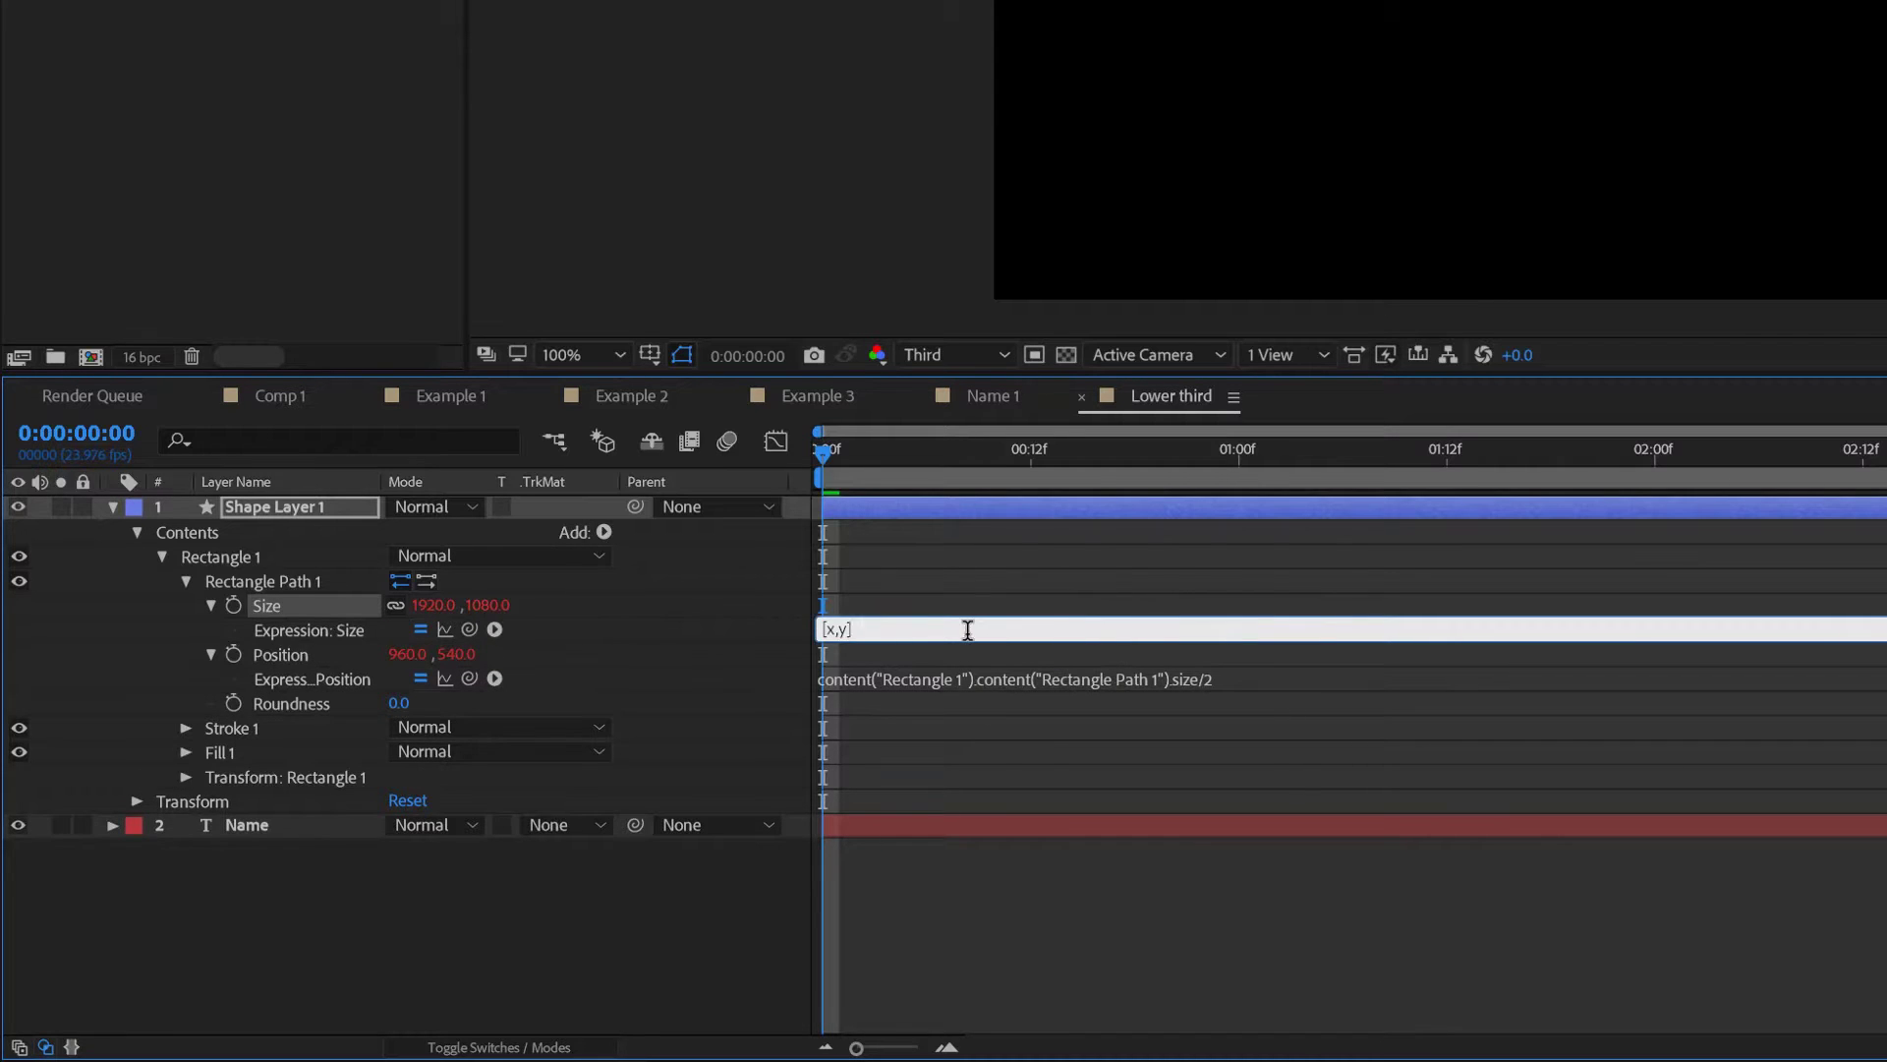
pyautogui.hotkey('ctrl', 'a')
pyautogui.write('s=thisComp.layer("Layer");')
pyautogui.moveTo(996, 629); pyautogui.dragTo(963, 634)
pyautogui.hotkey('ctrl', 'z')
pyautogui.hotkey('ctrl', 'v')
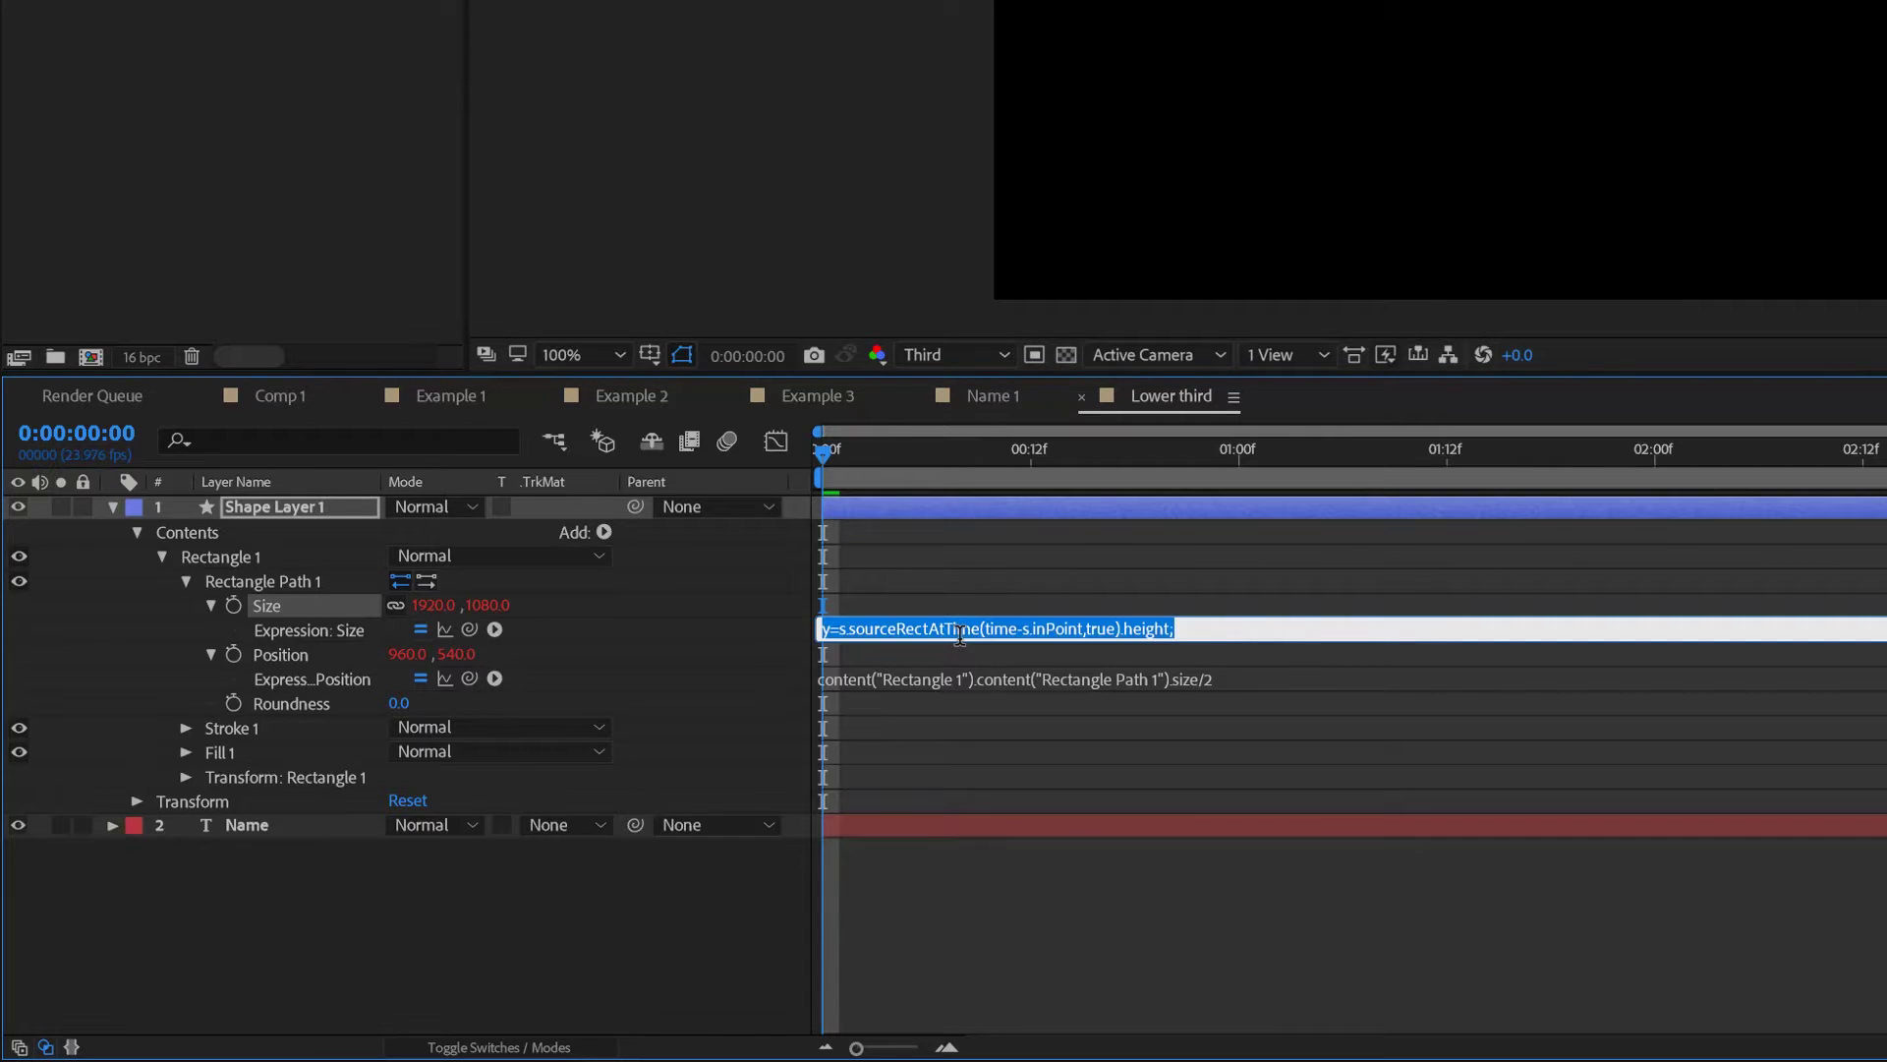
pyautogui.click(1273, 629)
pyautogui.click(1151, 659)
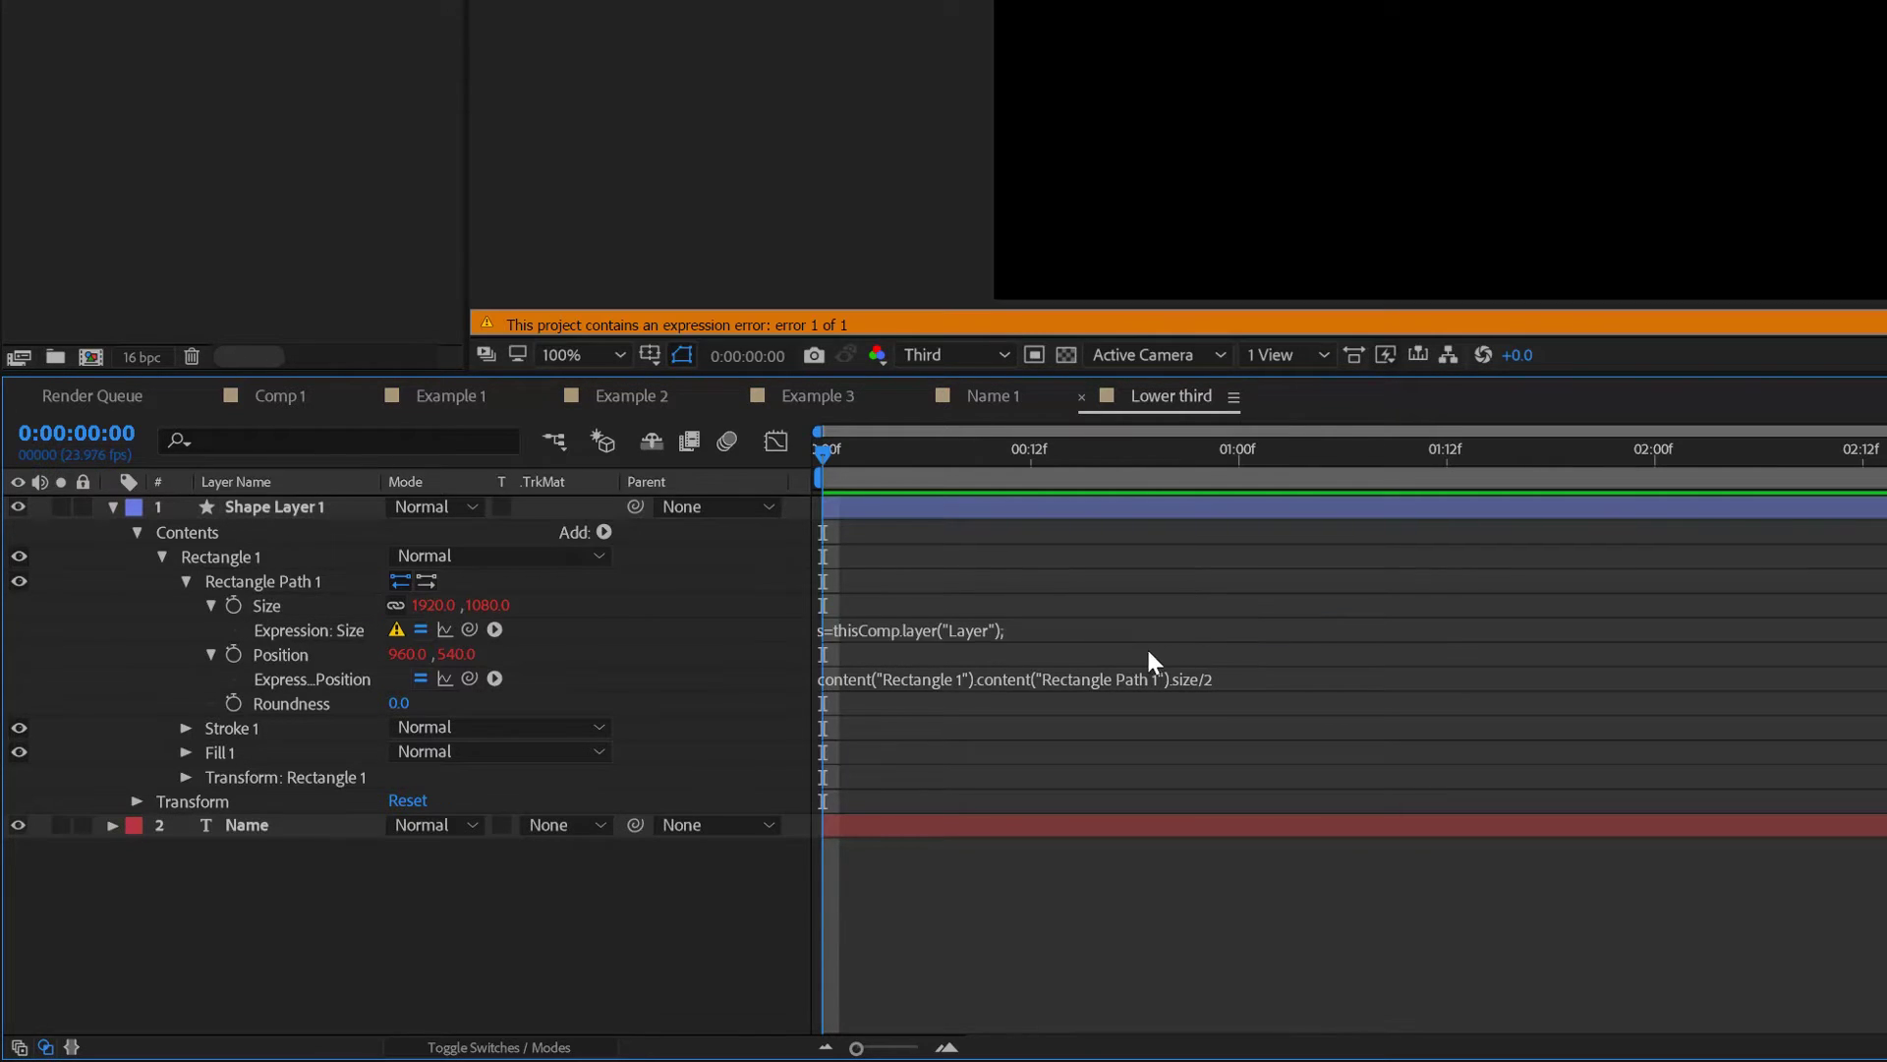
# - Change layer("Layer") to layer("Name") in the Size expression and review its sourceRectAtTime lines
pyautogui.click(1012, 630)
pyautogui.click(1000, 629)
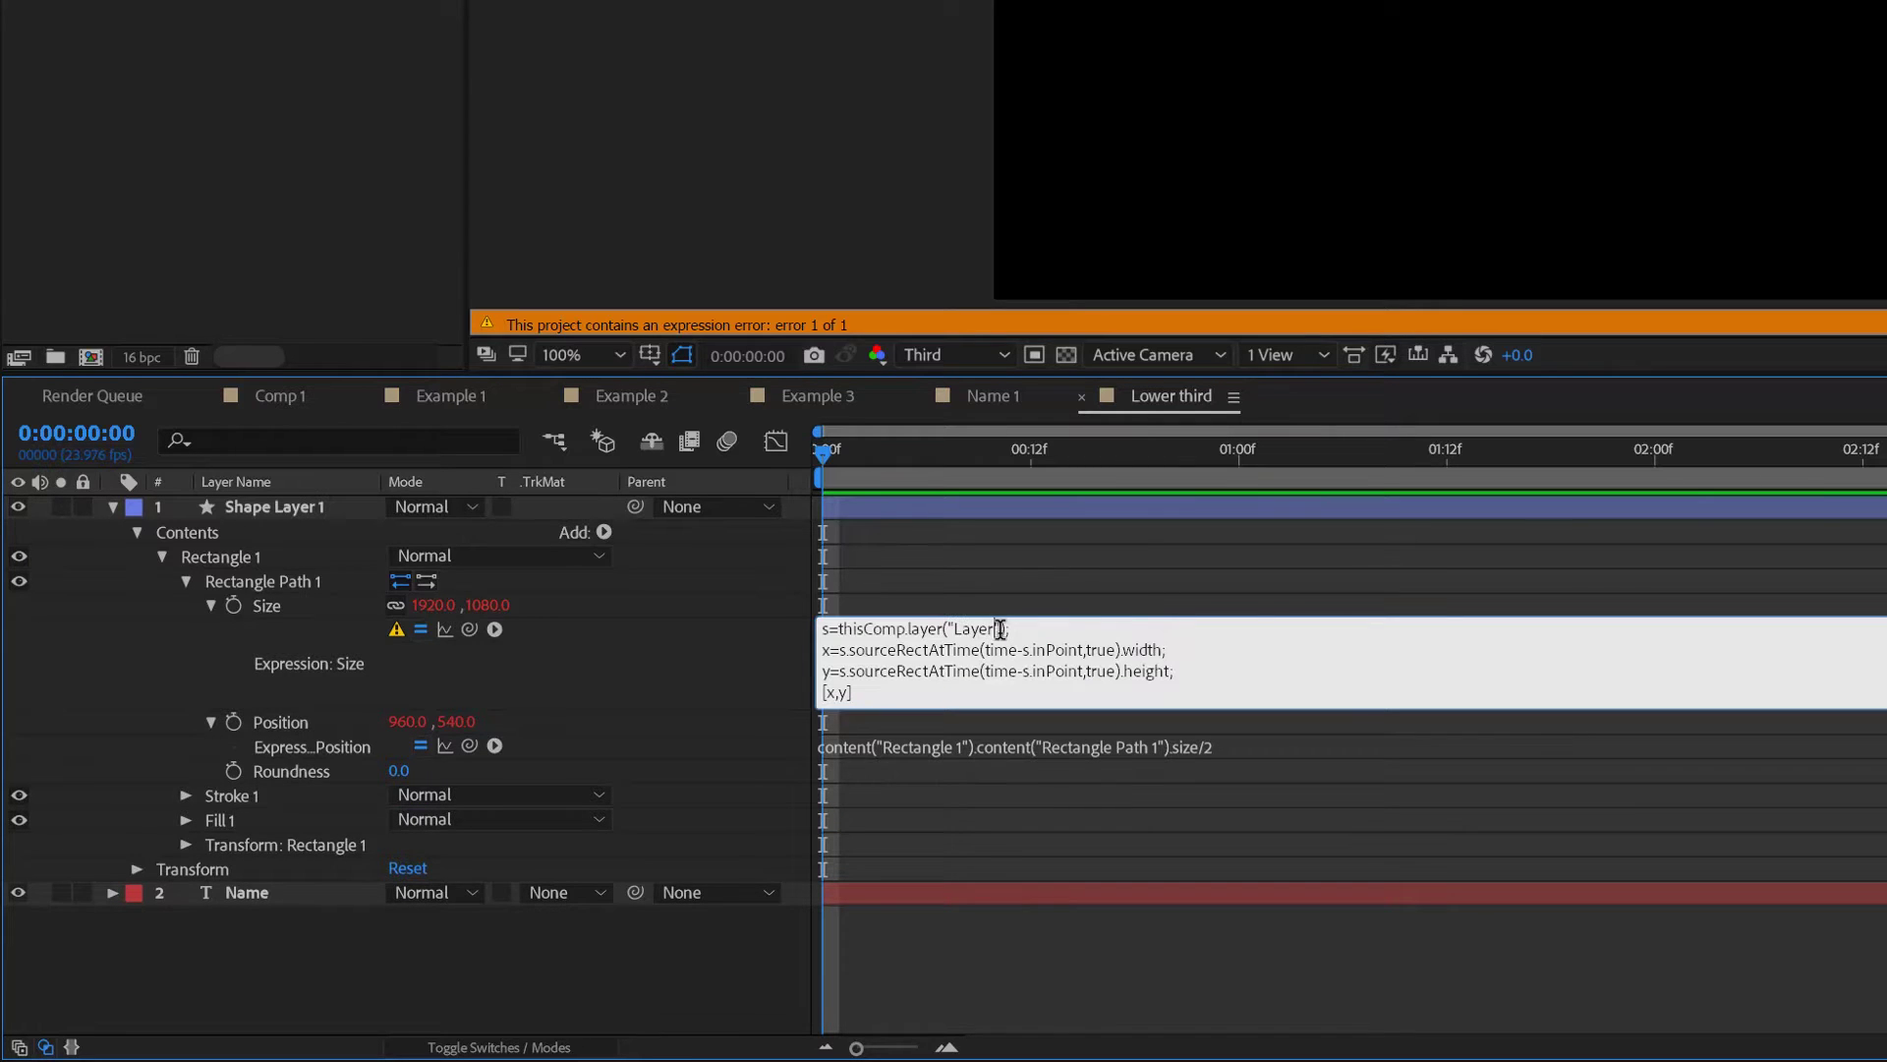
pyautogui.moveTo(997, 629); pyautogui.dragTo(962, 630)
pyautogui.press('BackSpace')
pyautogui.press('BackSpace')
pyautogui.write('Name')
pyautogui.moveTo(853, 651); pyautogui.dragTo(976, 640)
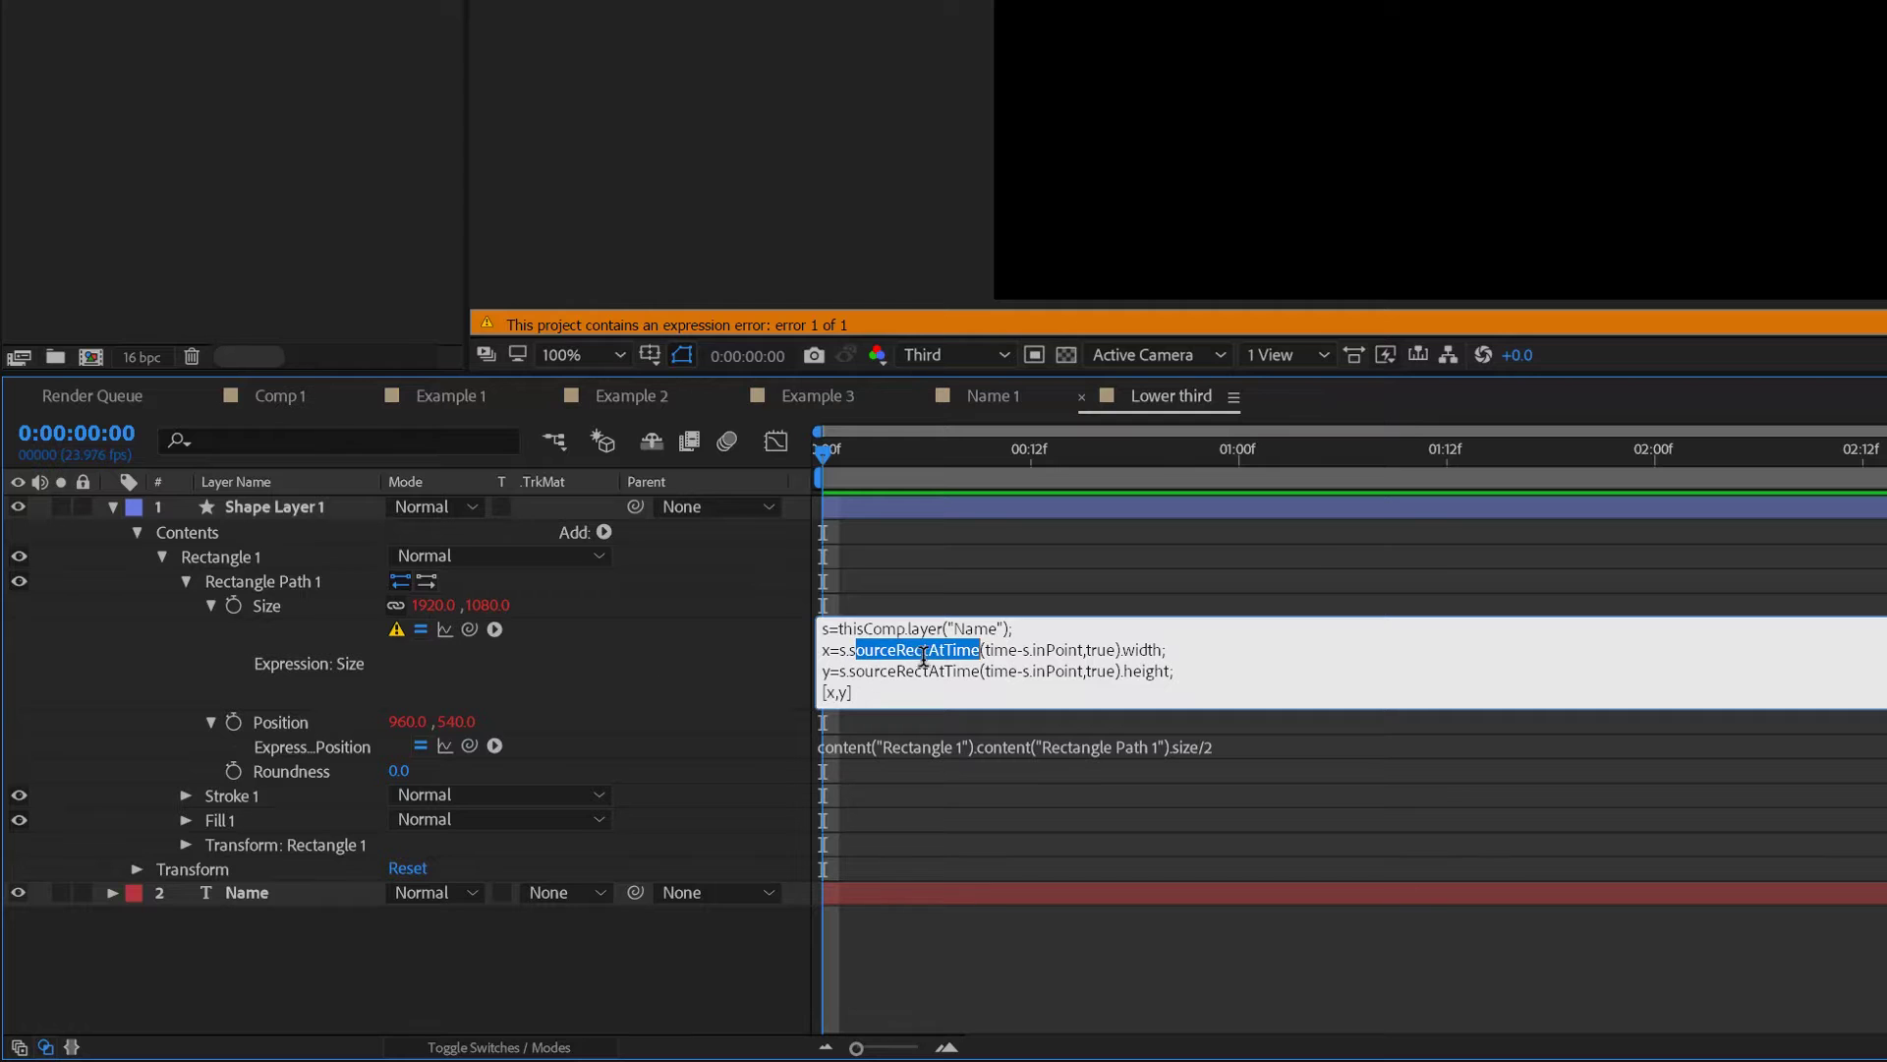
pyautogui.moveTo(823, 629); pyautogui.dragTo(1012, 629)
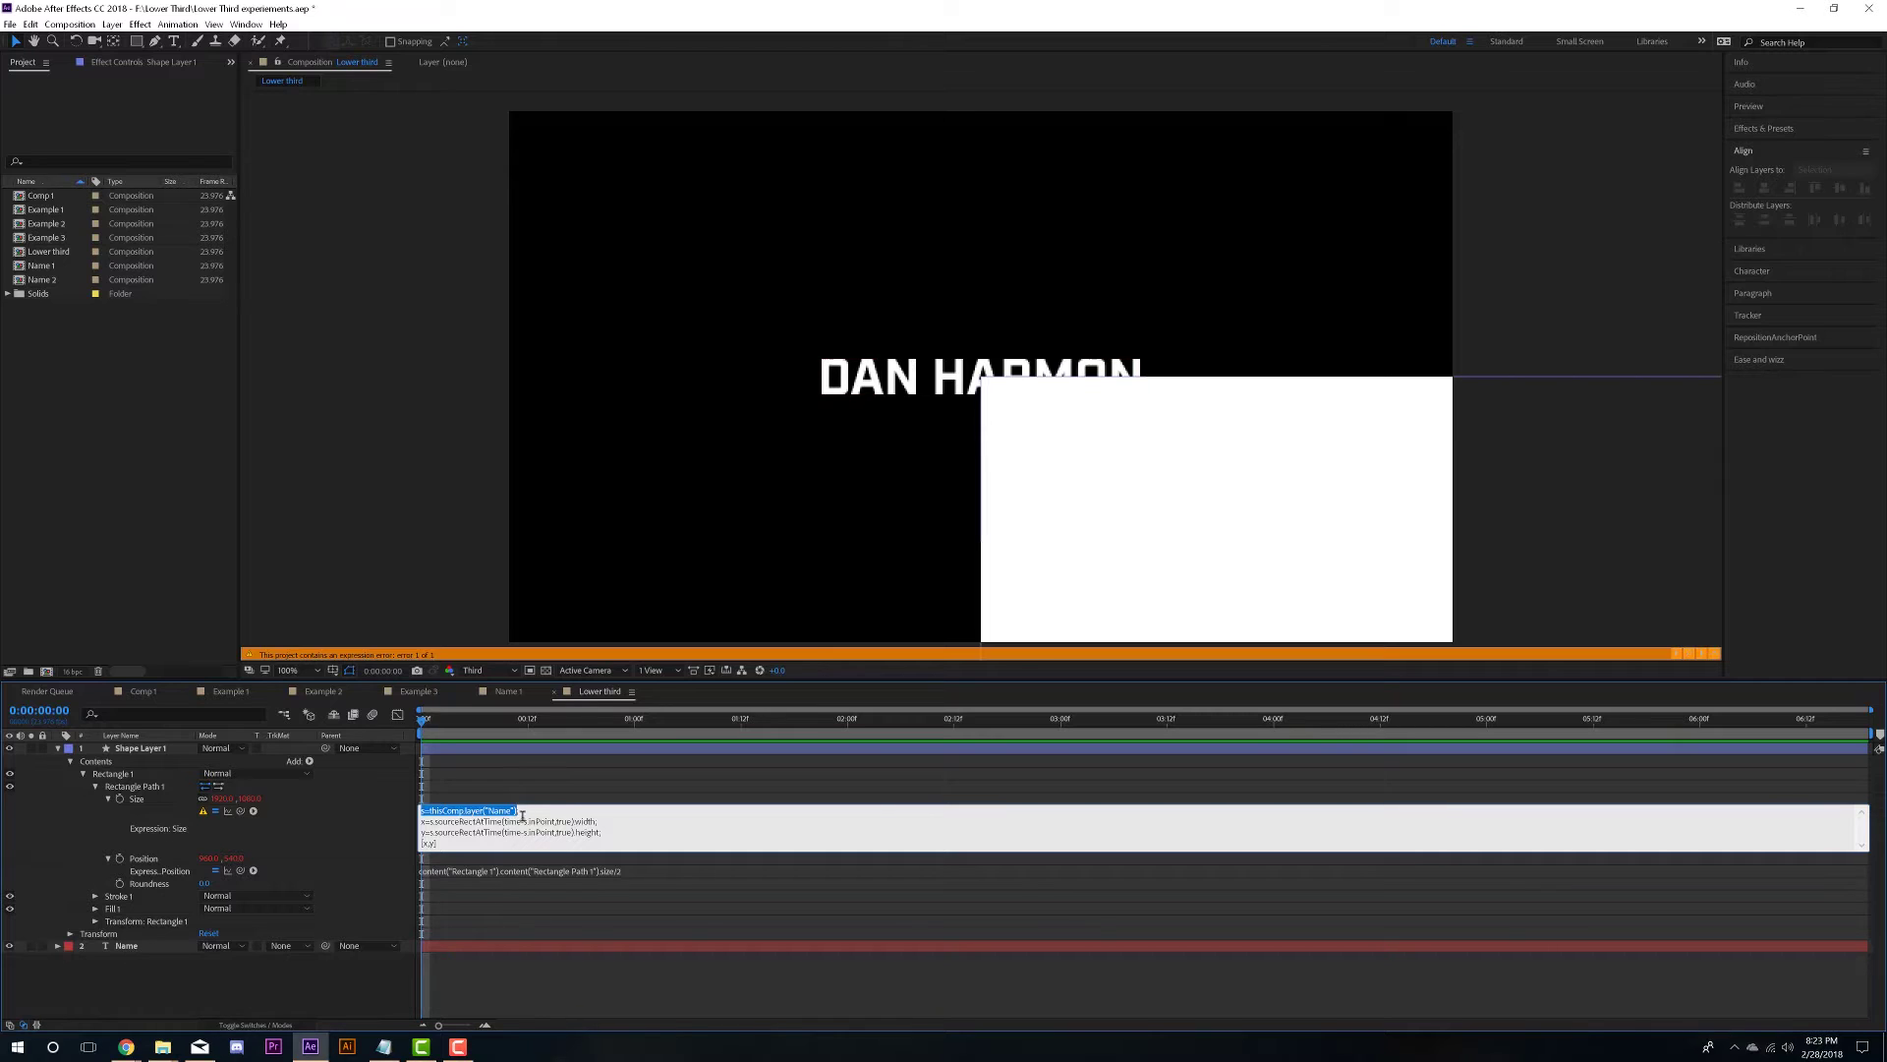
pyautogui.click(437, 824)
pyautogui.moveTo(438, 822); pyautogui.dragTo(502, 821)
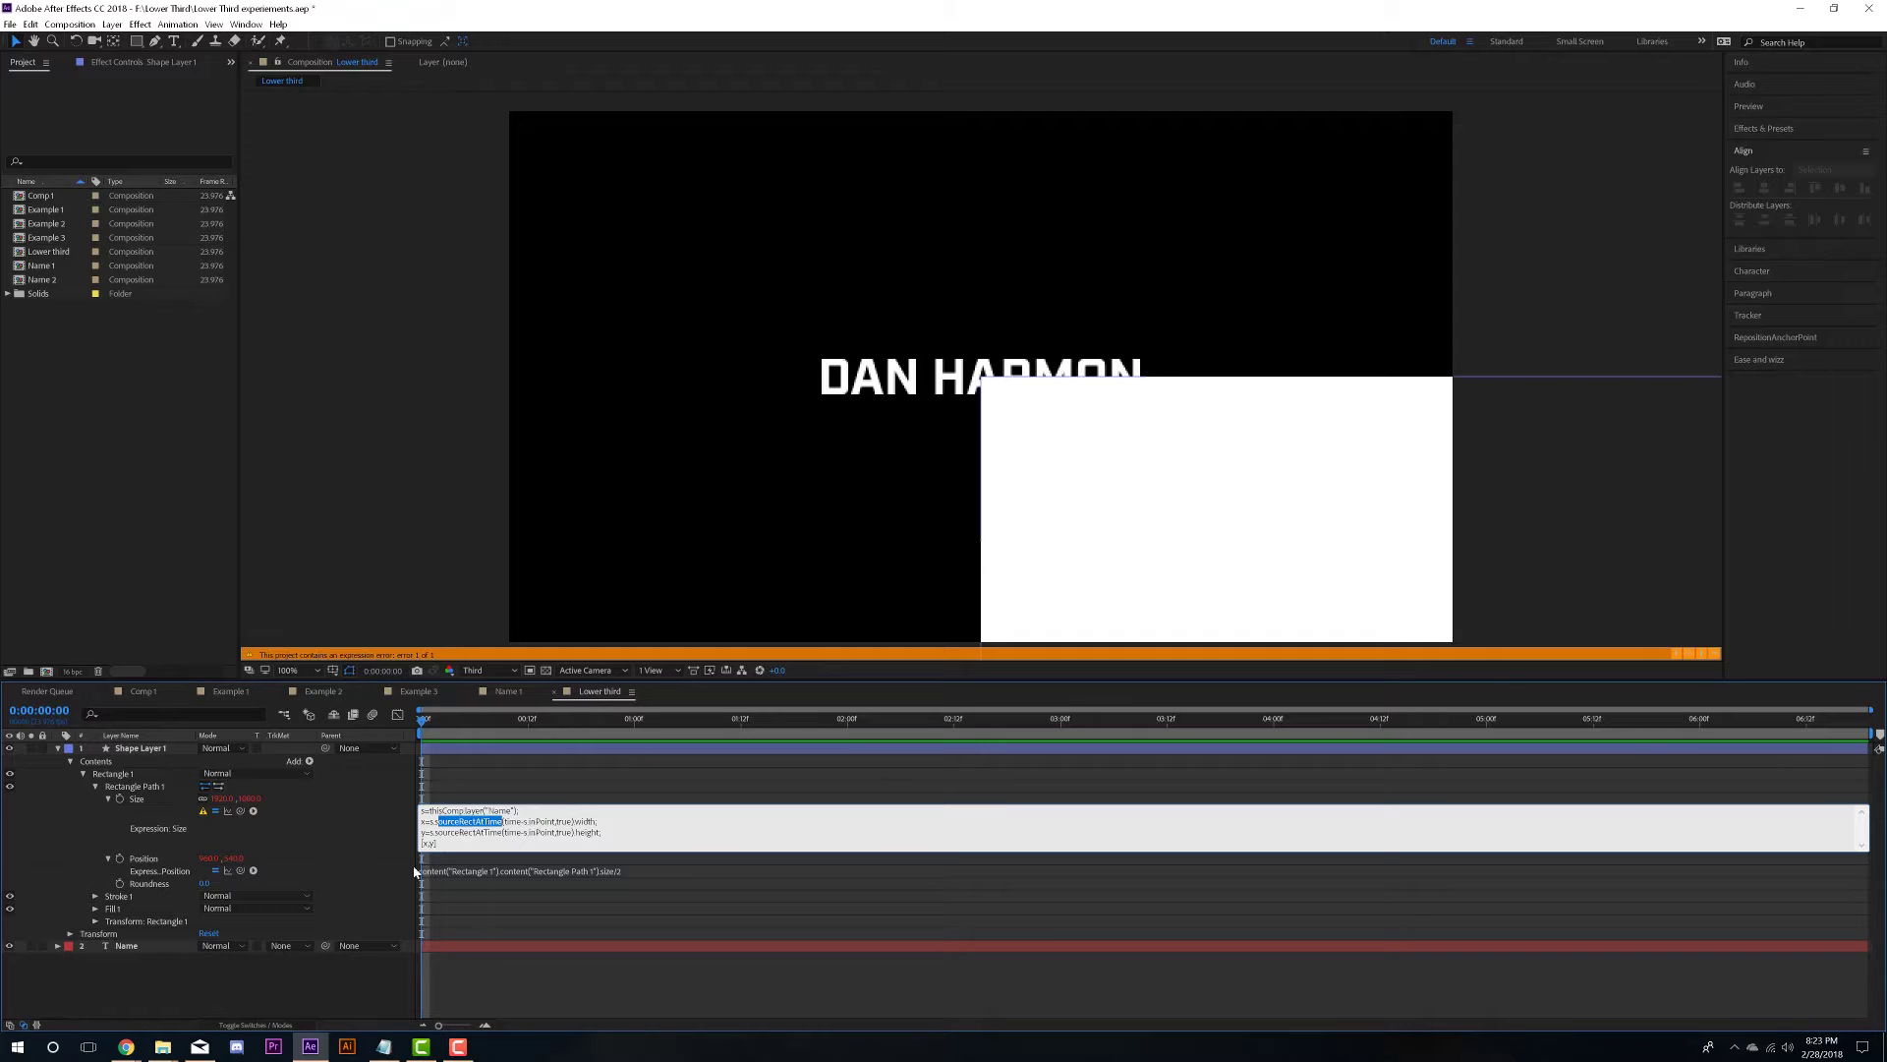
# - Give the text-sized rectangle a salmon-pink fill and move its layer below Name
pyautogui.click(383, 884)
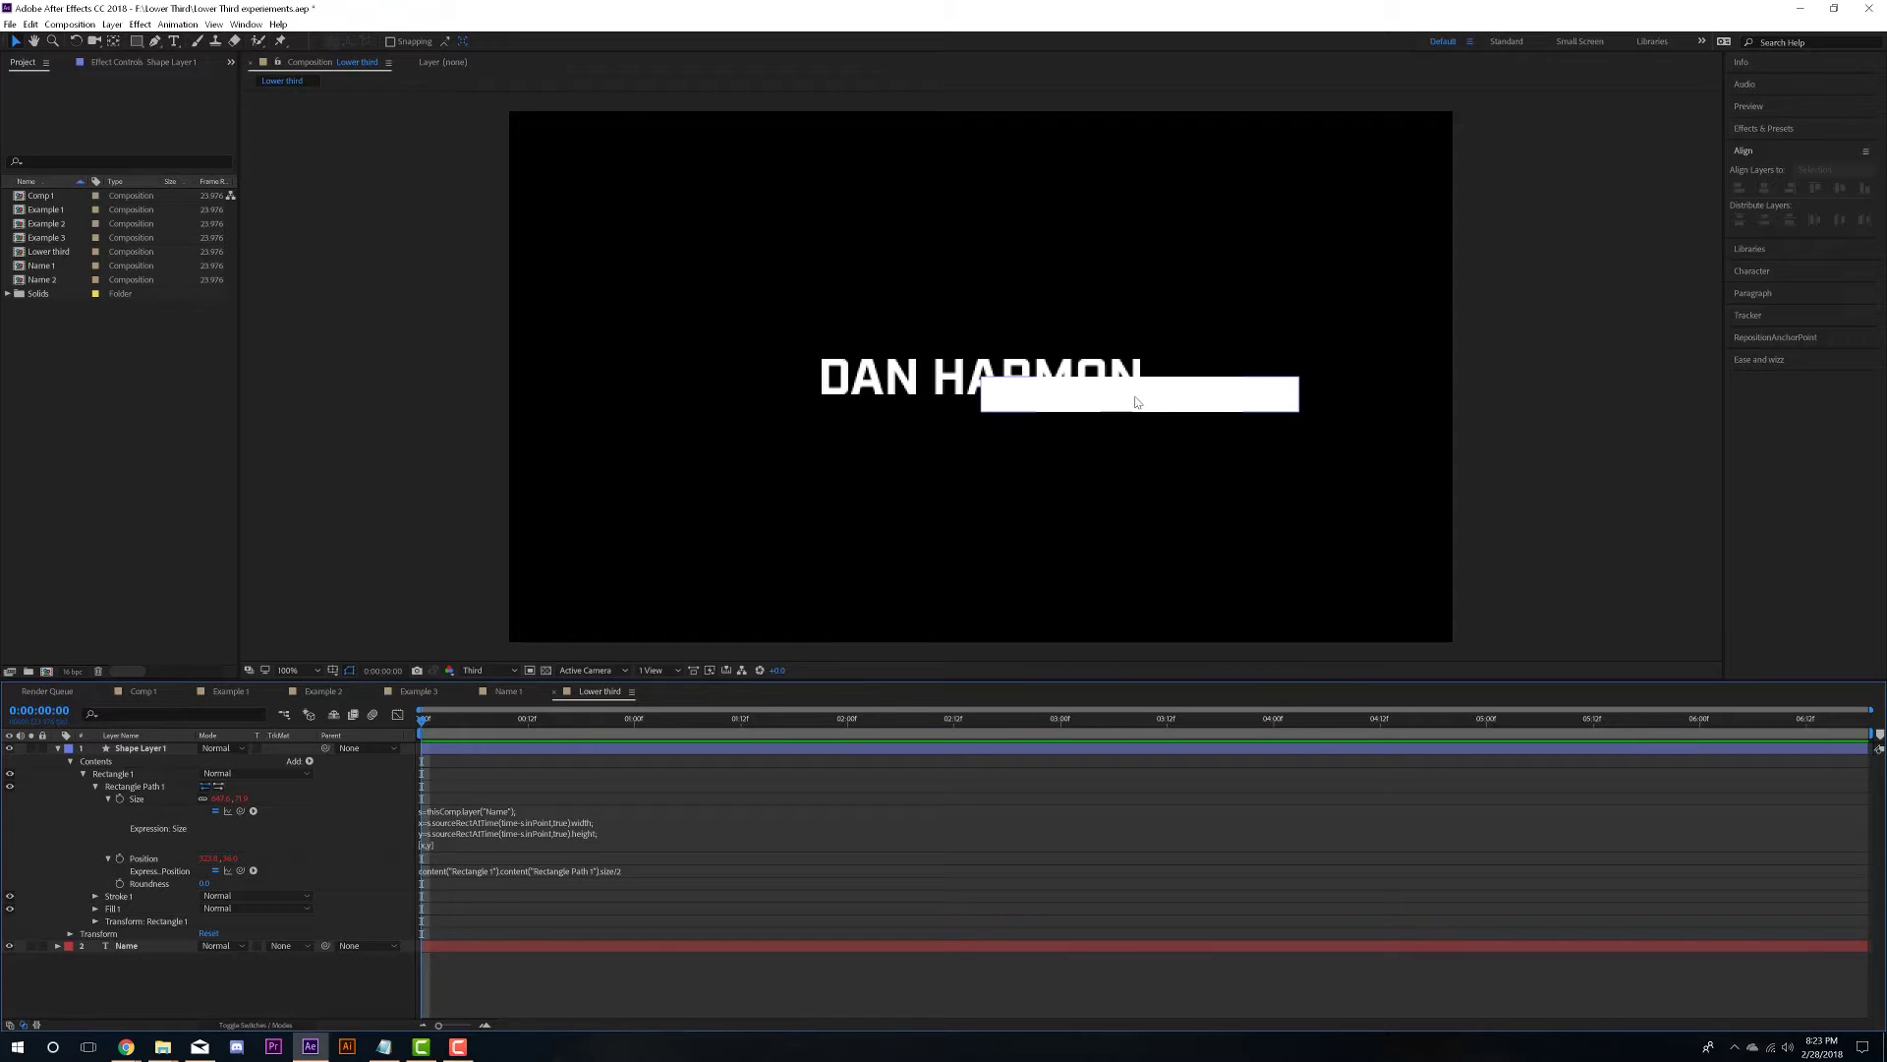
pyautogui.click(1219, 404)
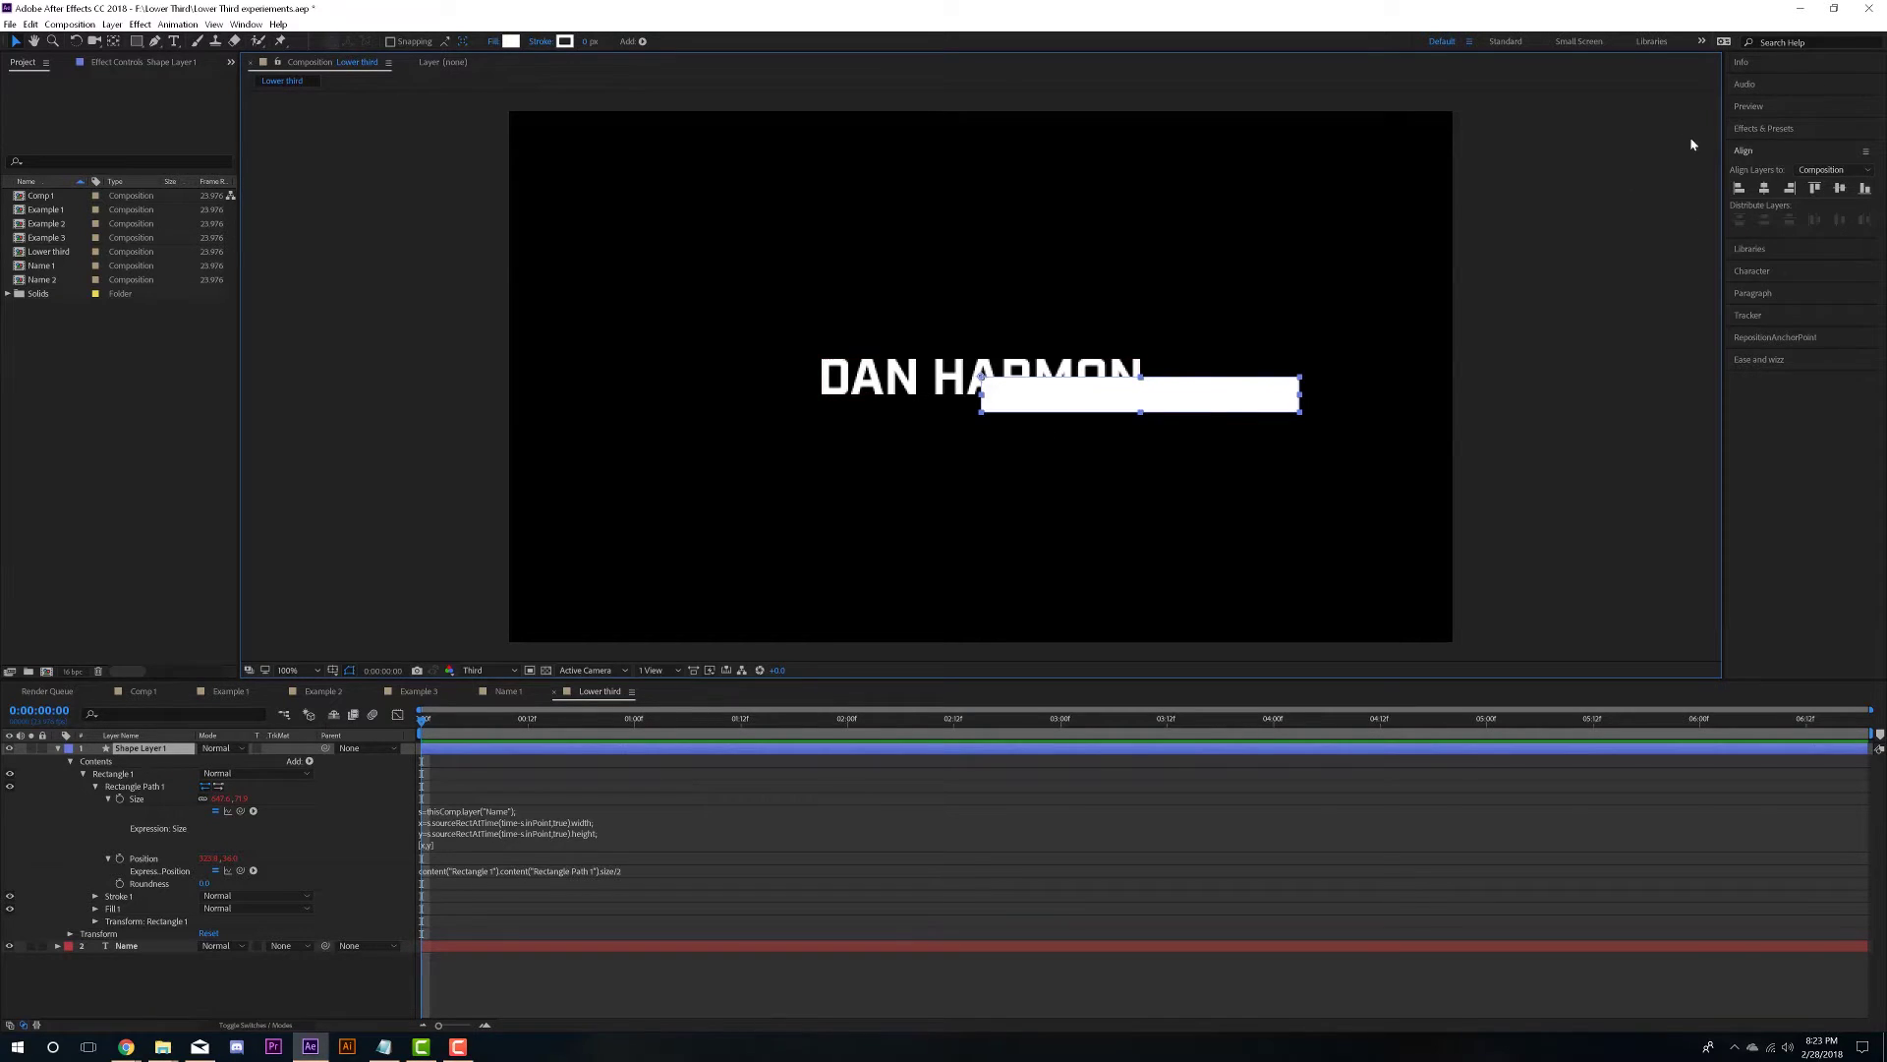
pyautogui.click(511, 41)
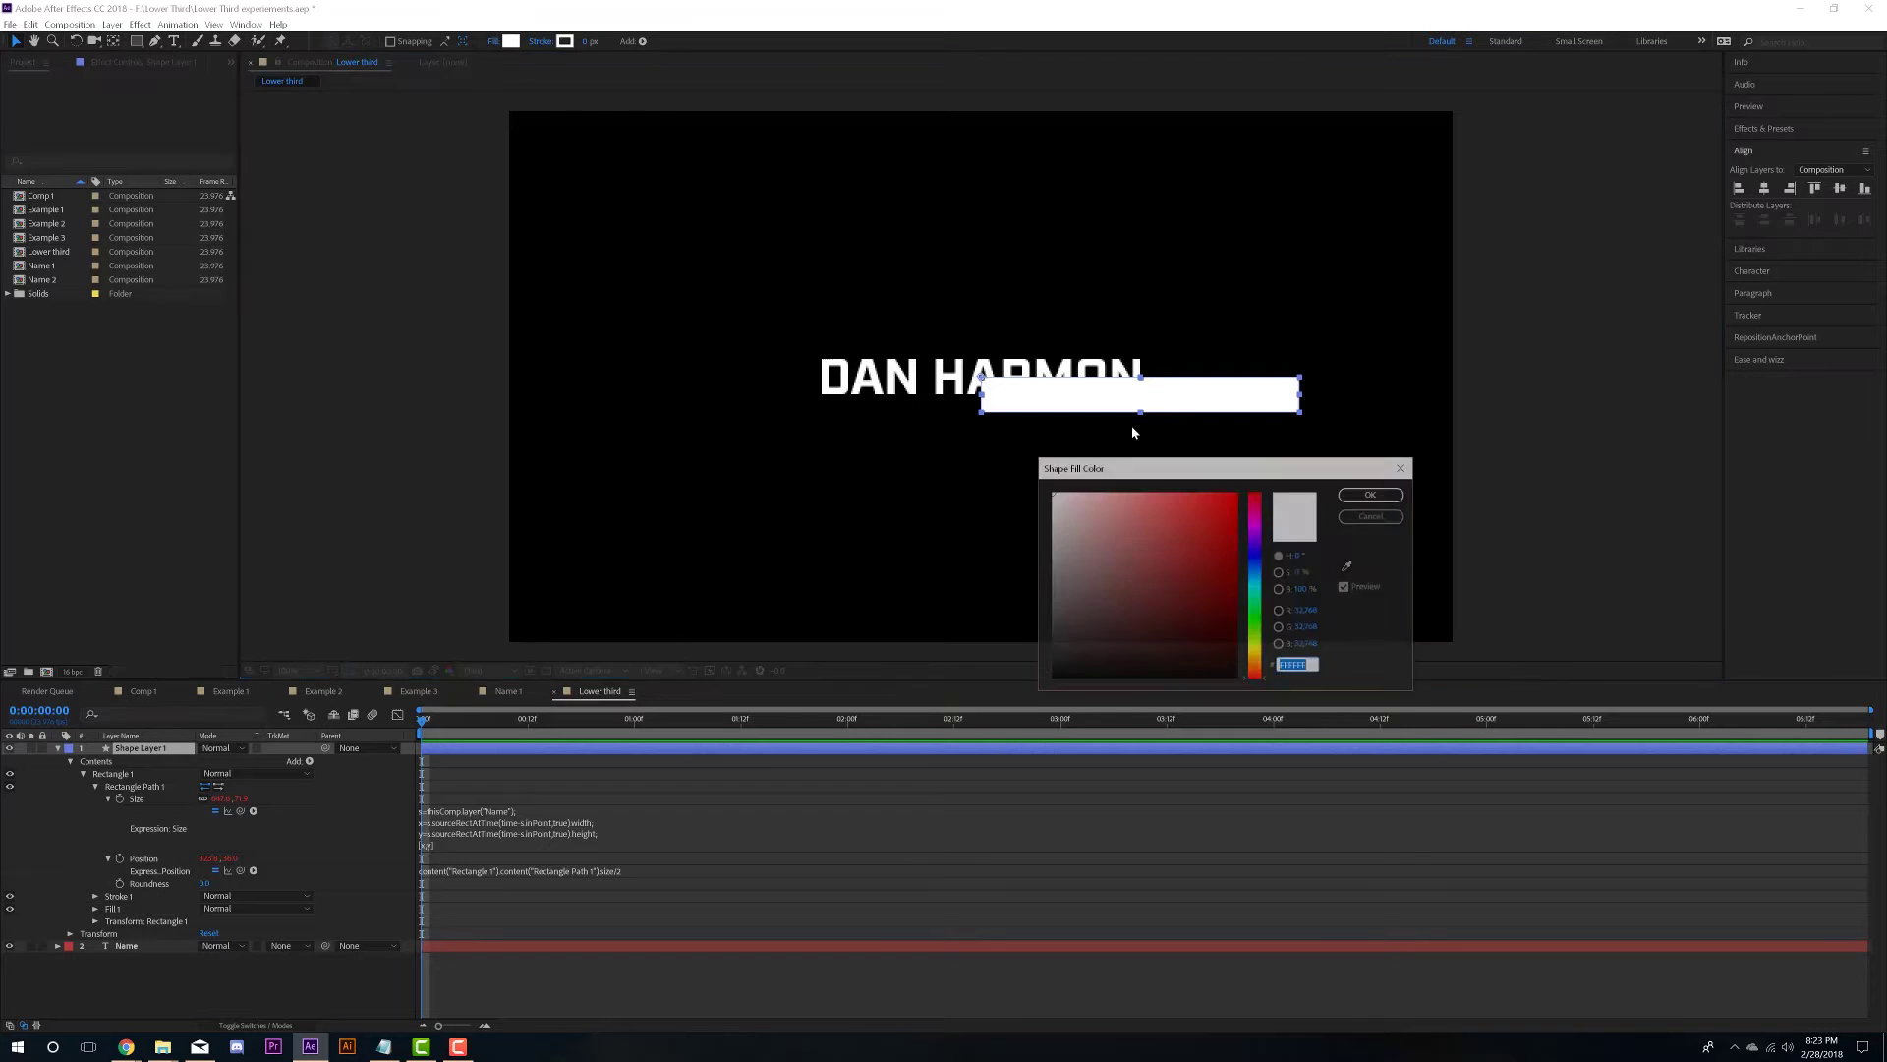
pyautogui.moveTo(1195, 519); pyautogui.dragTo(1160, 493)
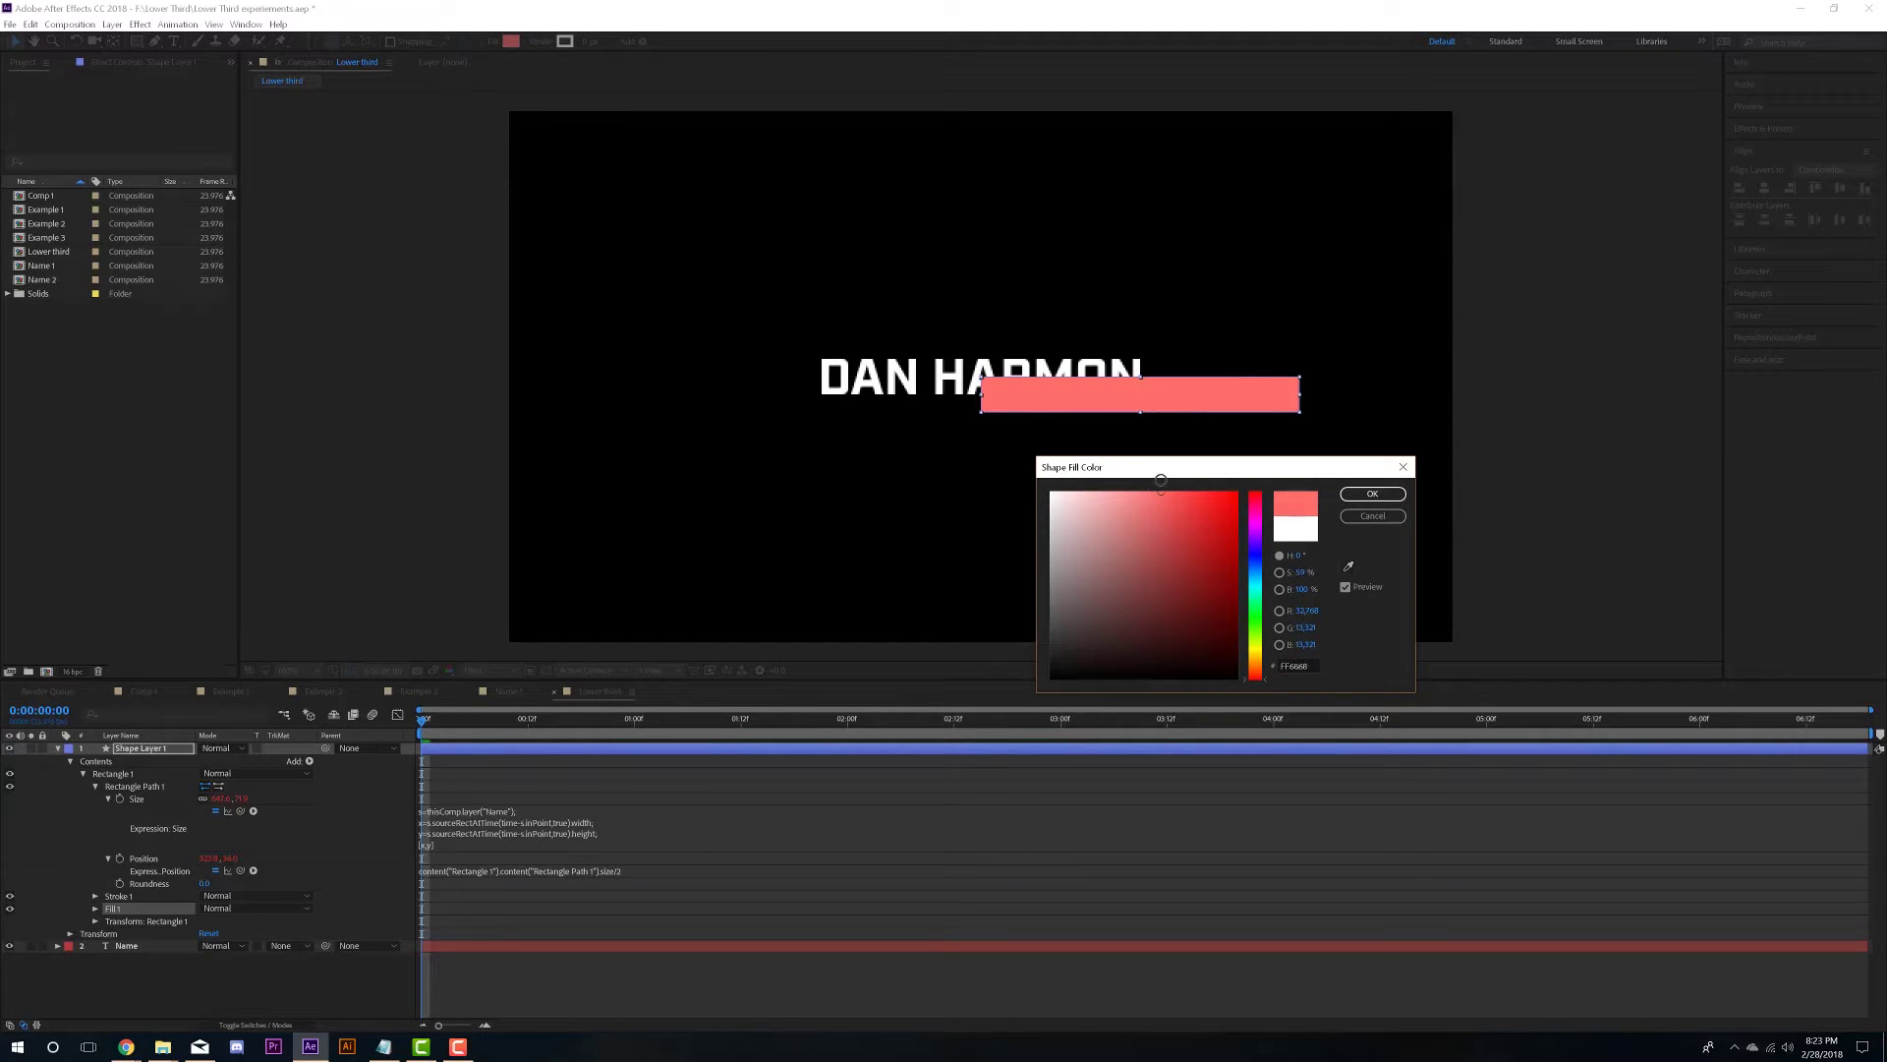
pyautogui.click(1372, 493)
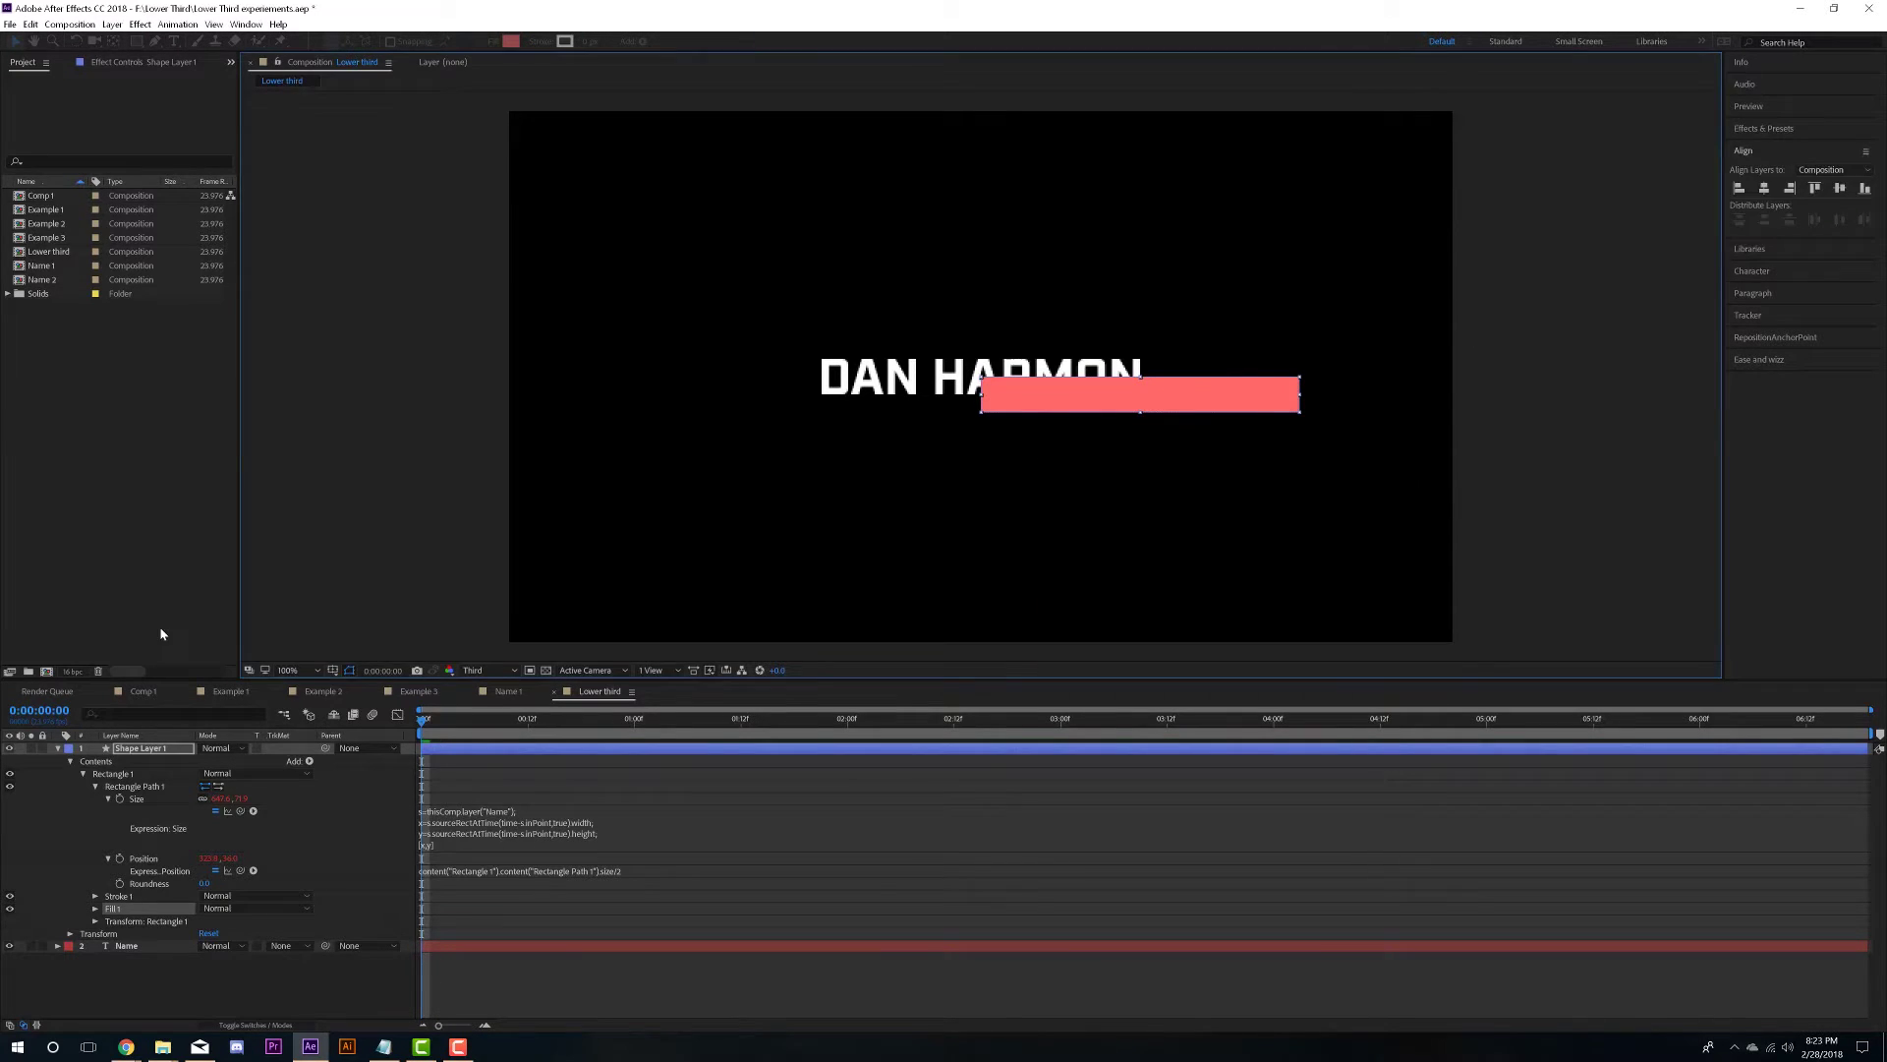
pyautogui.click(57, 748)
pyautogui.moveTo(138, 749)
pyautogui.mouseDown()
pyautogui.moveTo(138, 786)
pyautogui.moveTo(147, 768)
pyautogui.mouseUp()
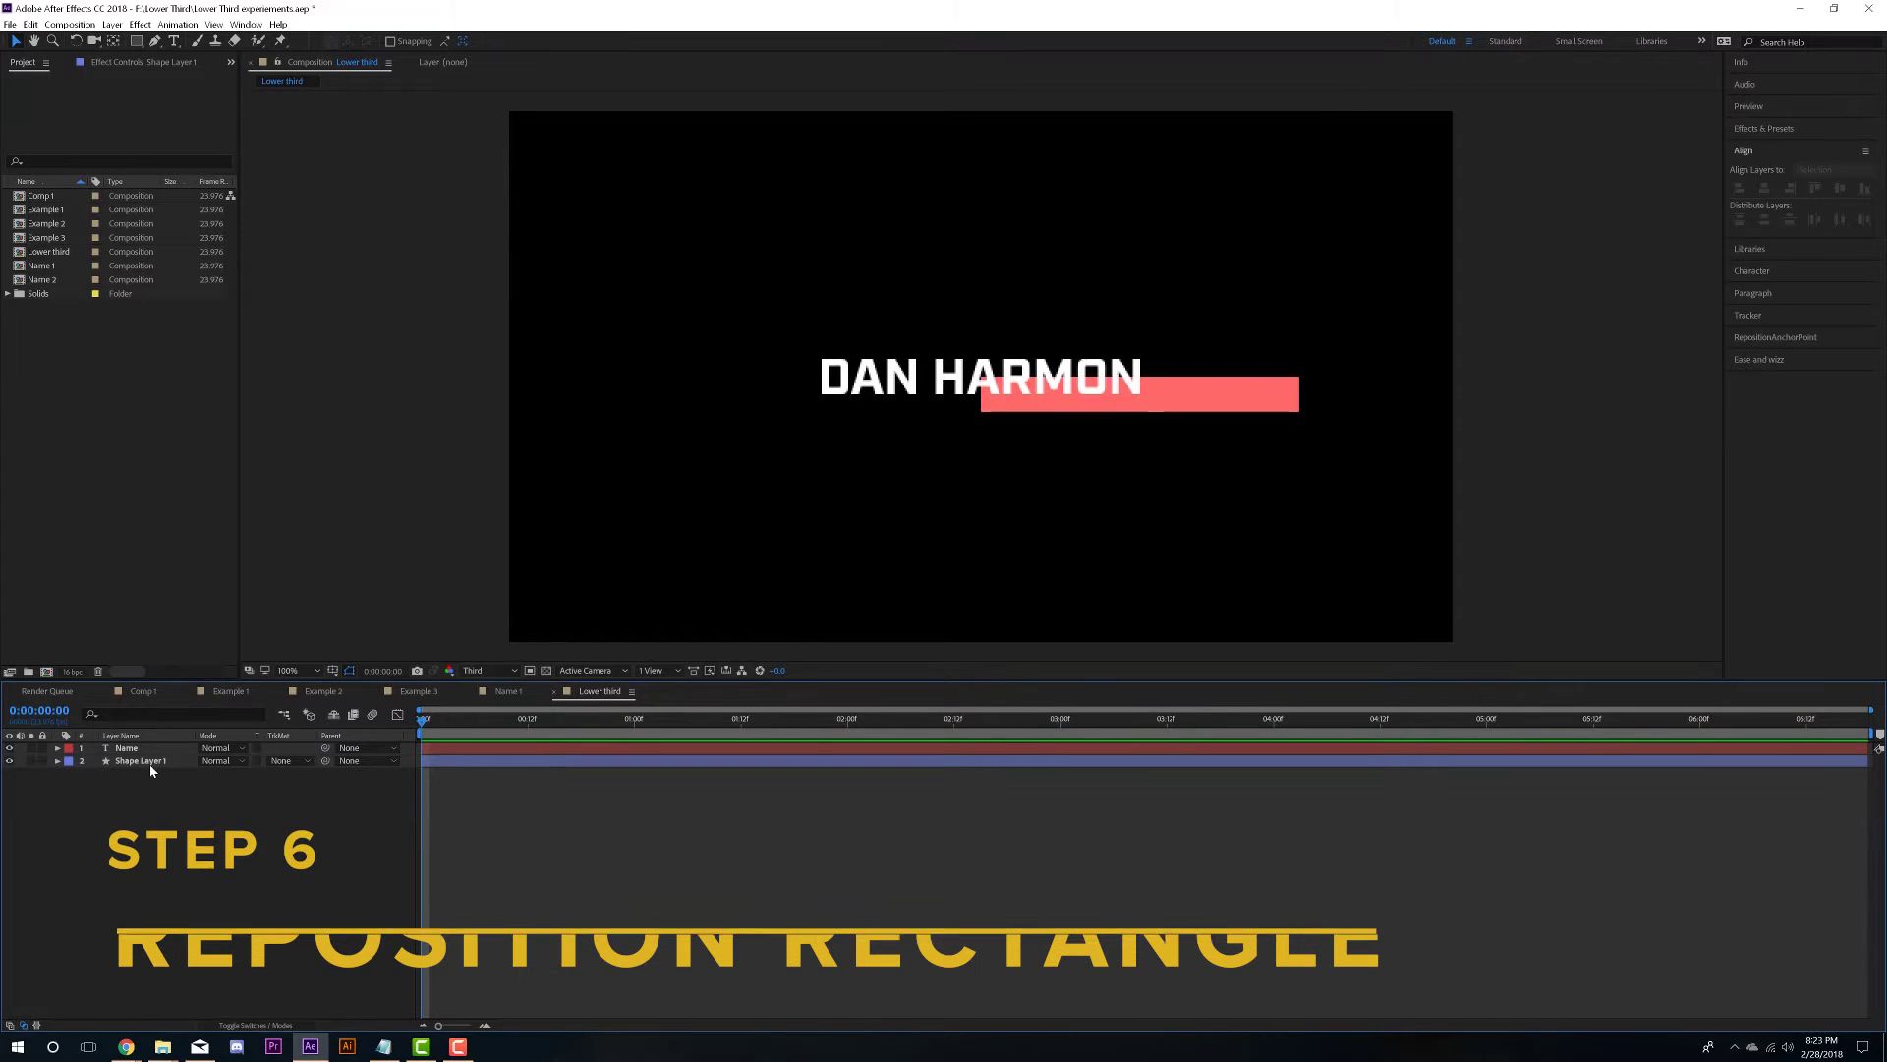
# - Slide the coral box left so it sits directly behind the name text
pyautogui.moveTo(1205, 392); pyautogui.dragTo(1039, 381)
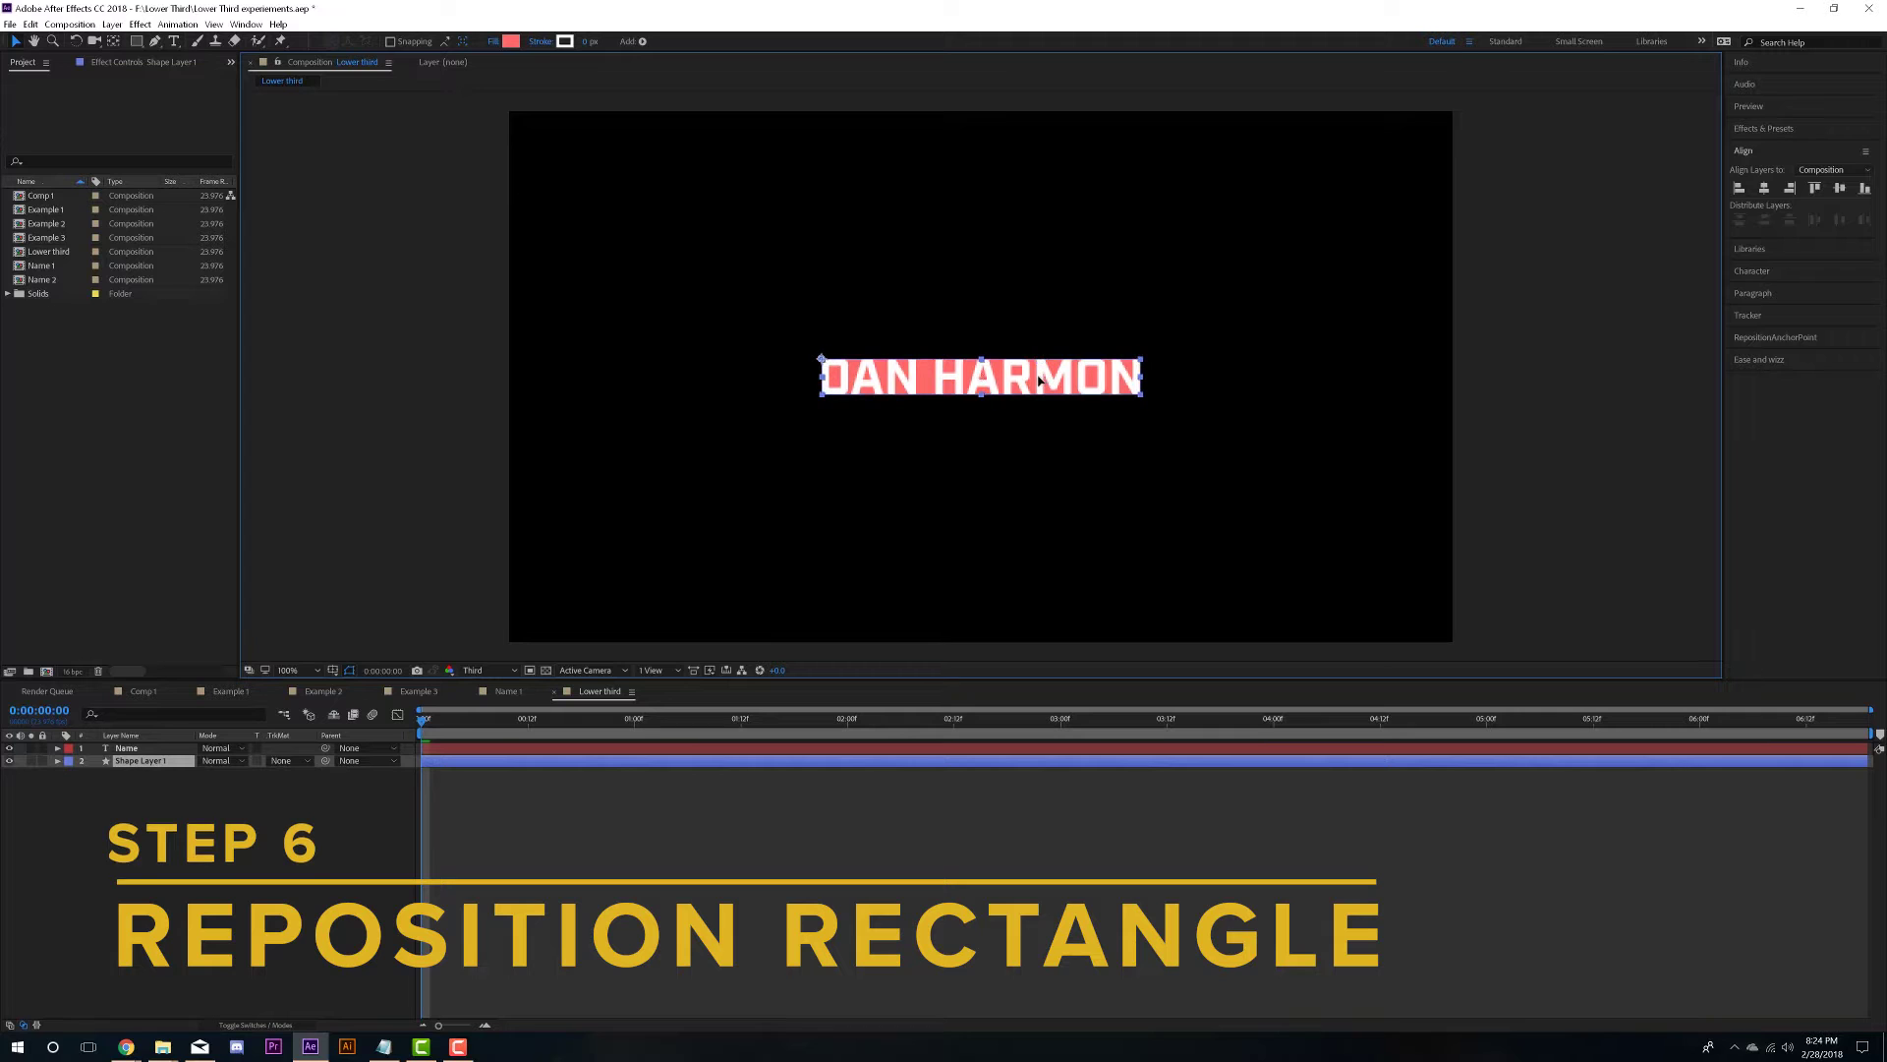
pyautogui.click(864, 859)
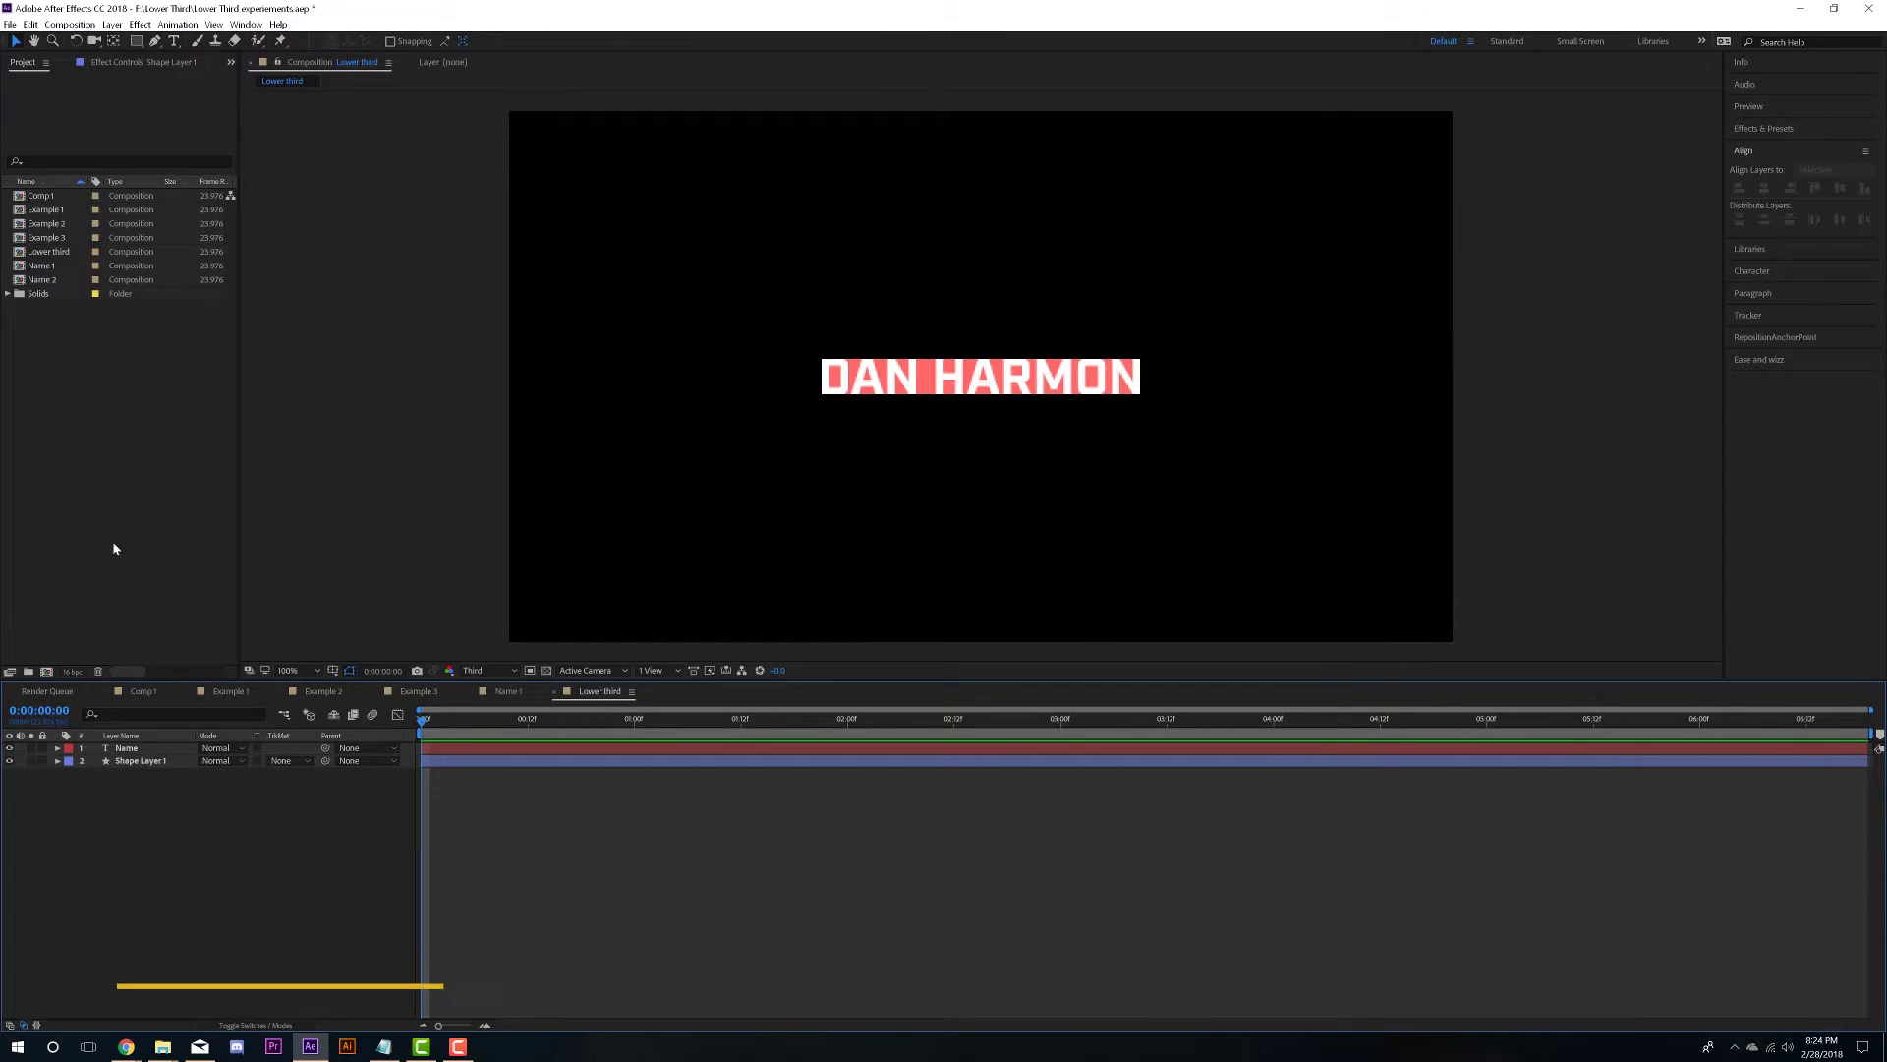
pyautogui.click(190, 752)
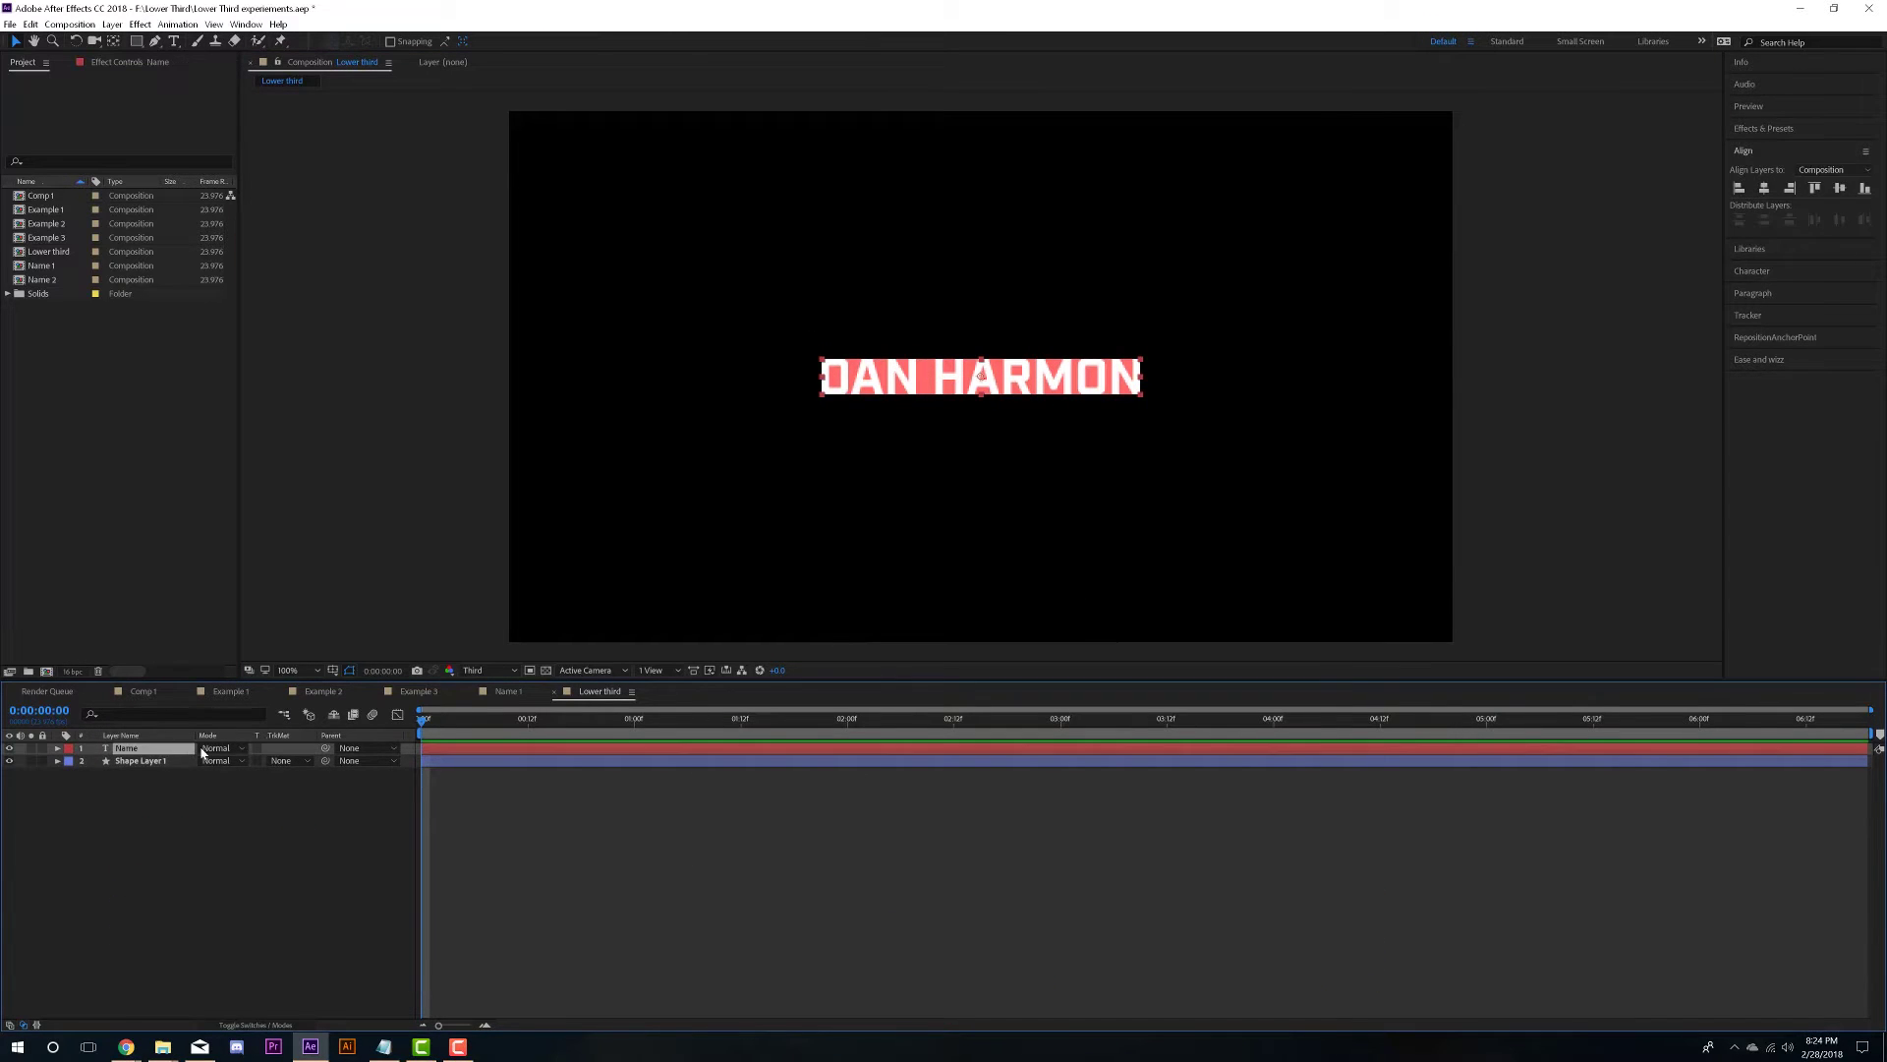
# - Replace the old name in the Name text layer with a new capitalised name
pyautogui.click(174, 40)
pyautogui.moveTo(1137, 376); pyautogui.dragTo(919, 371)
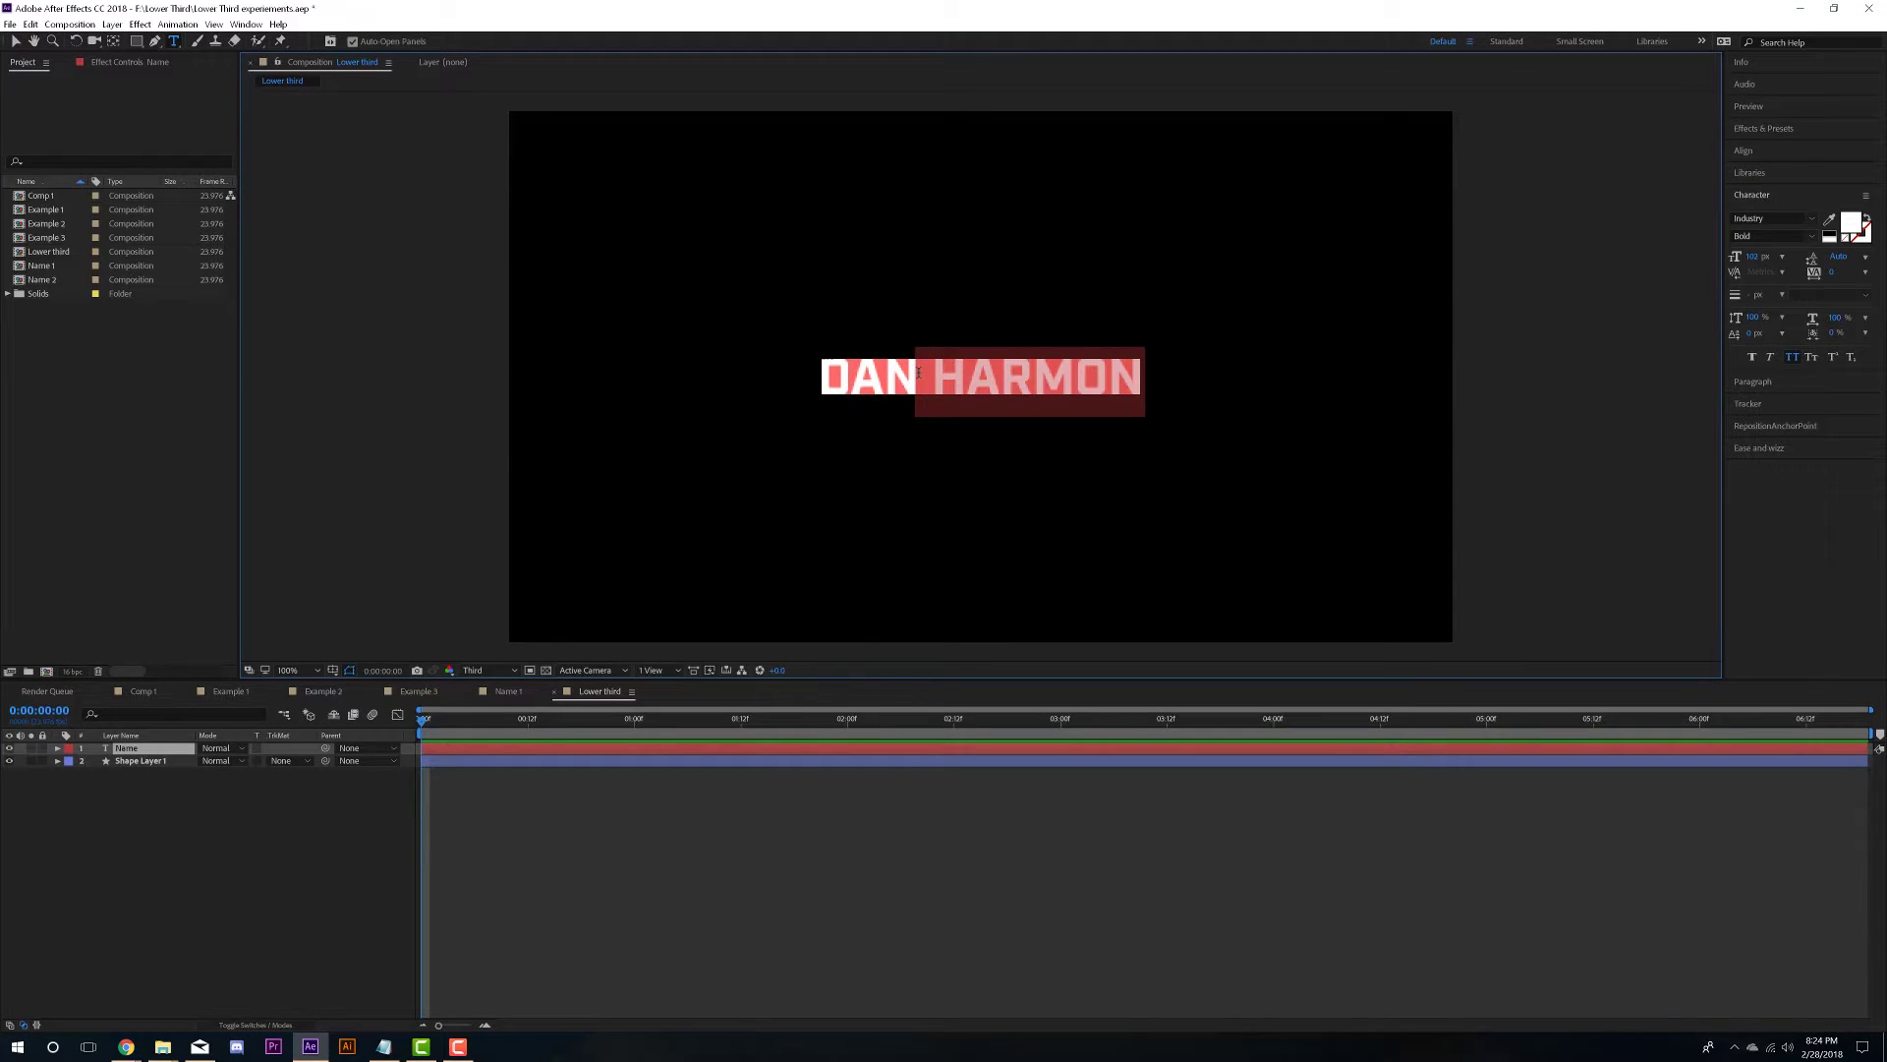
pyautogui.press('BackSpace')
pyautogui.press('BackSpace')
pyautogui.press('BackSpace')
pyautogui.press('BackSpace')
pyautogui.write('J')
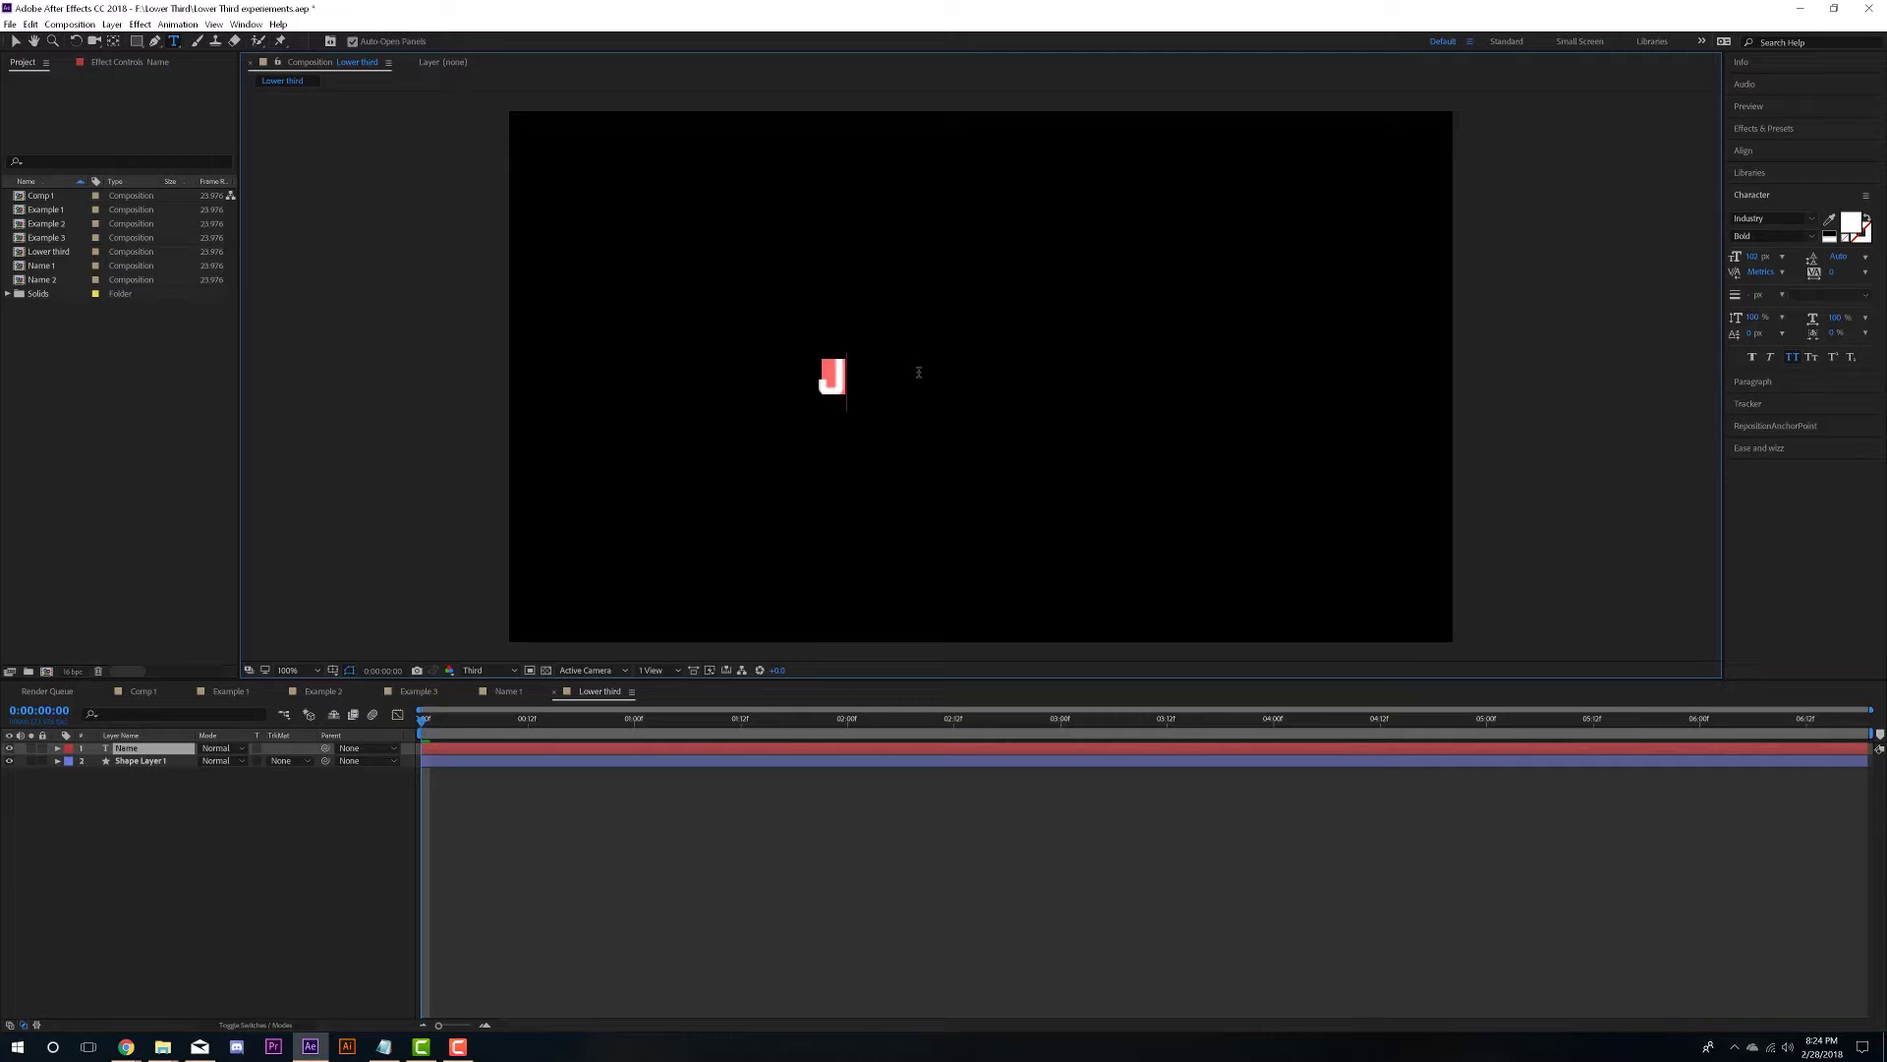
pyautogui.write('ANE DOE')
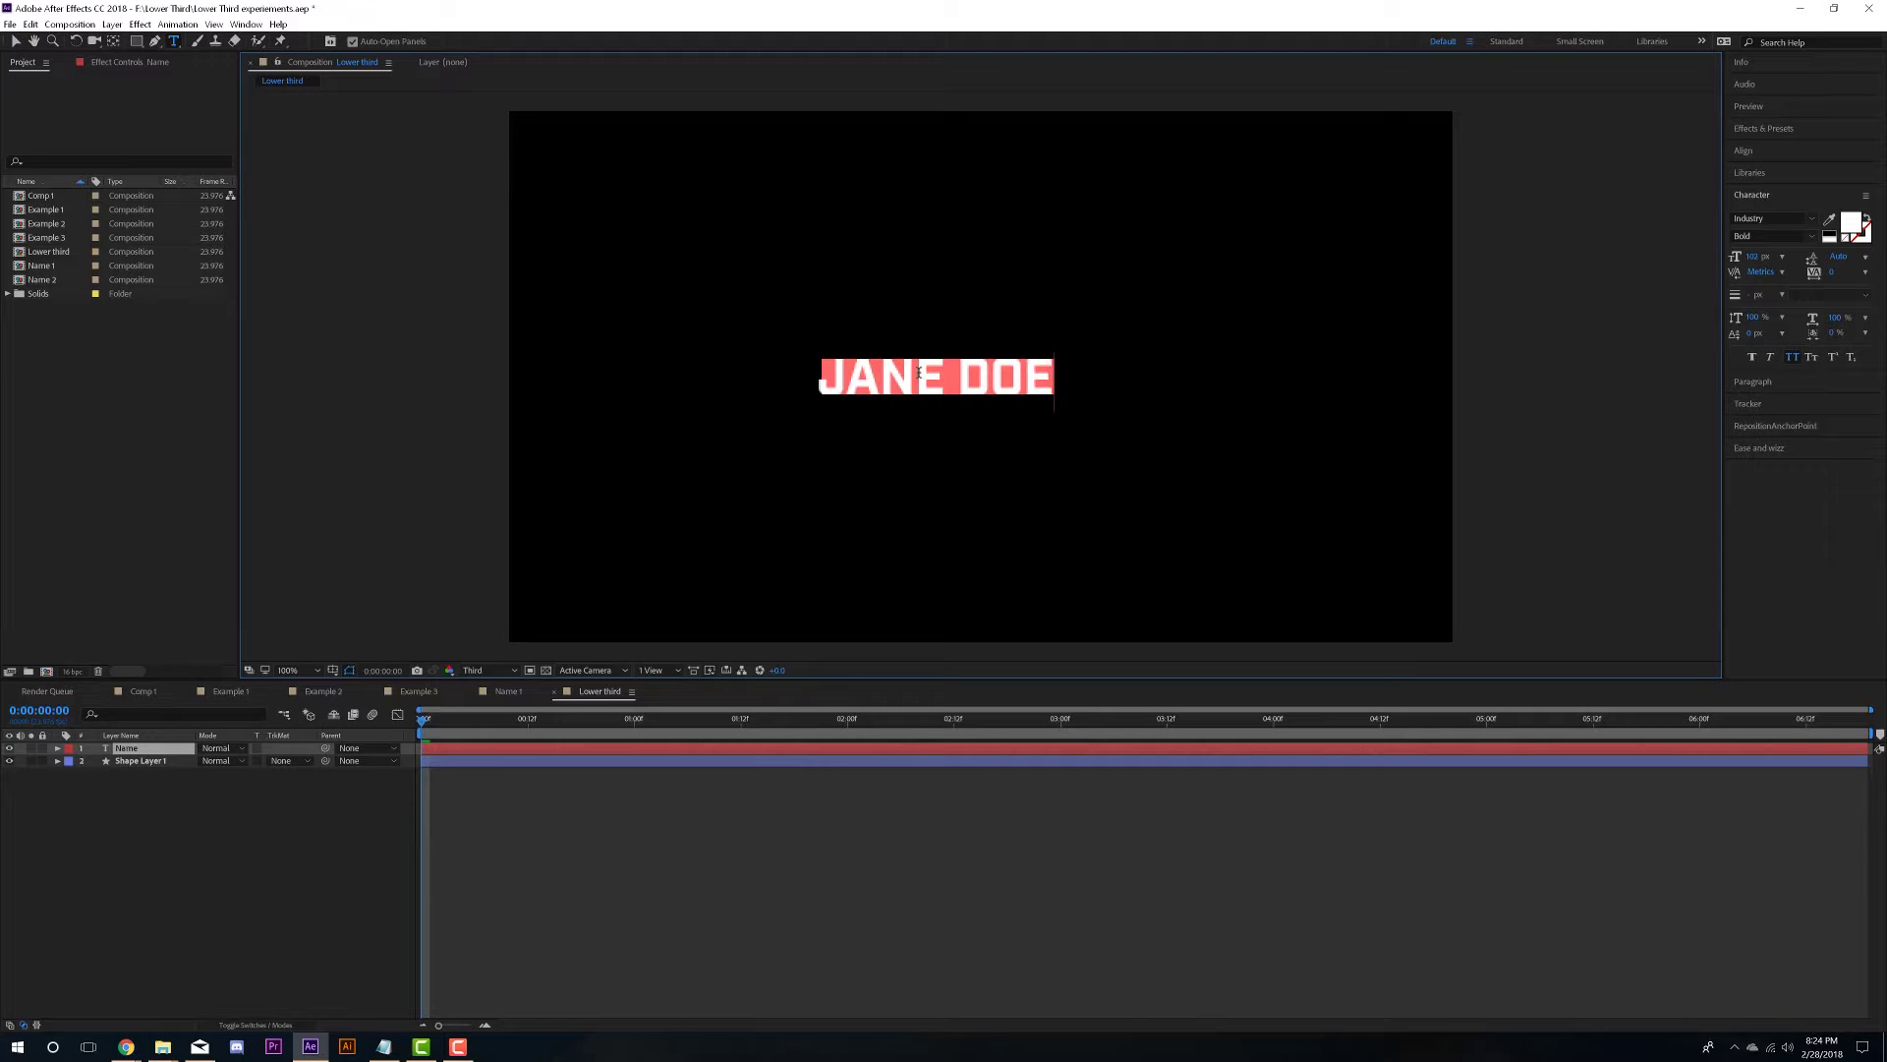
# - Nudge Shape Layer 1 about 10 px left to centre it behind the new name
pyautogui.click(976, 883)
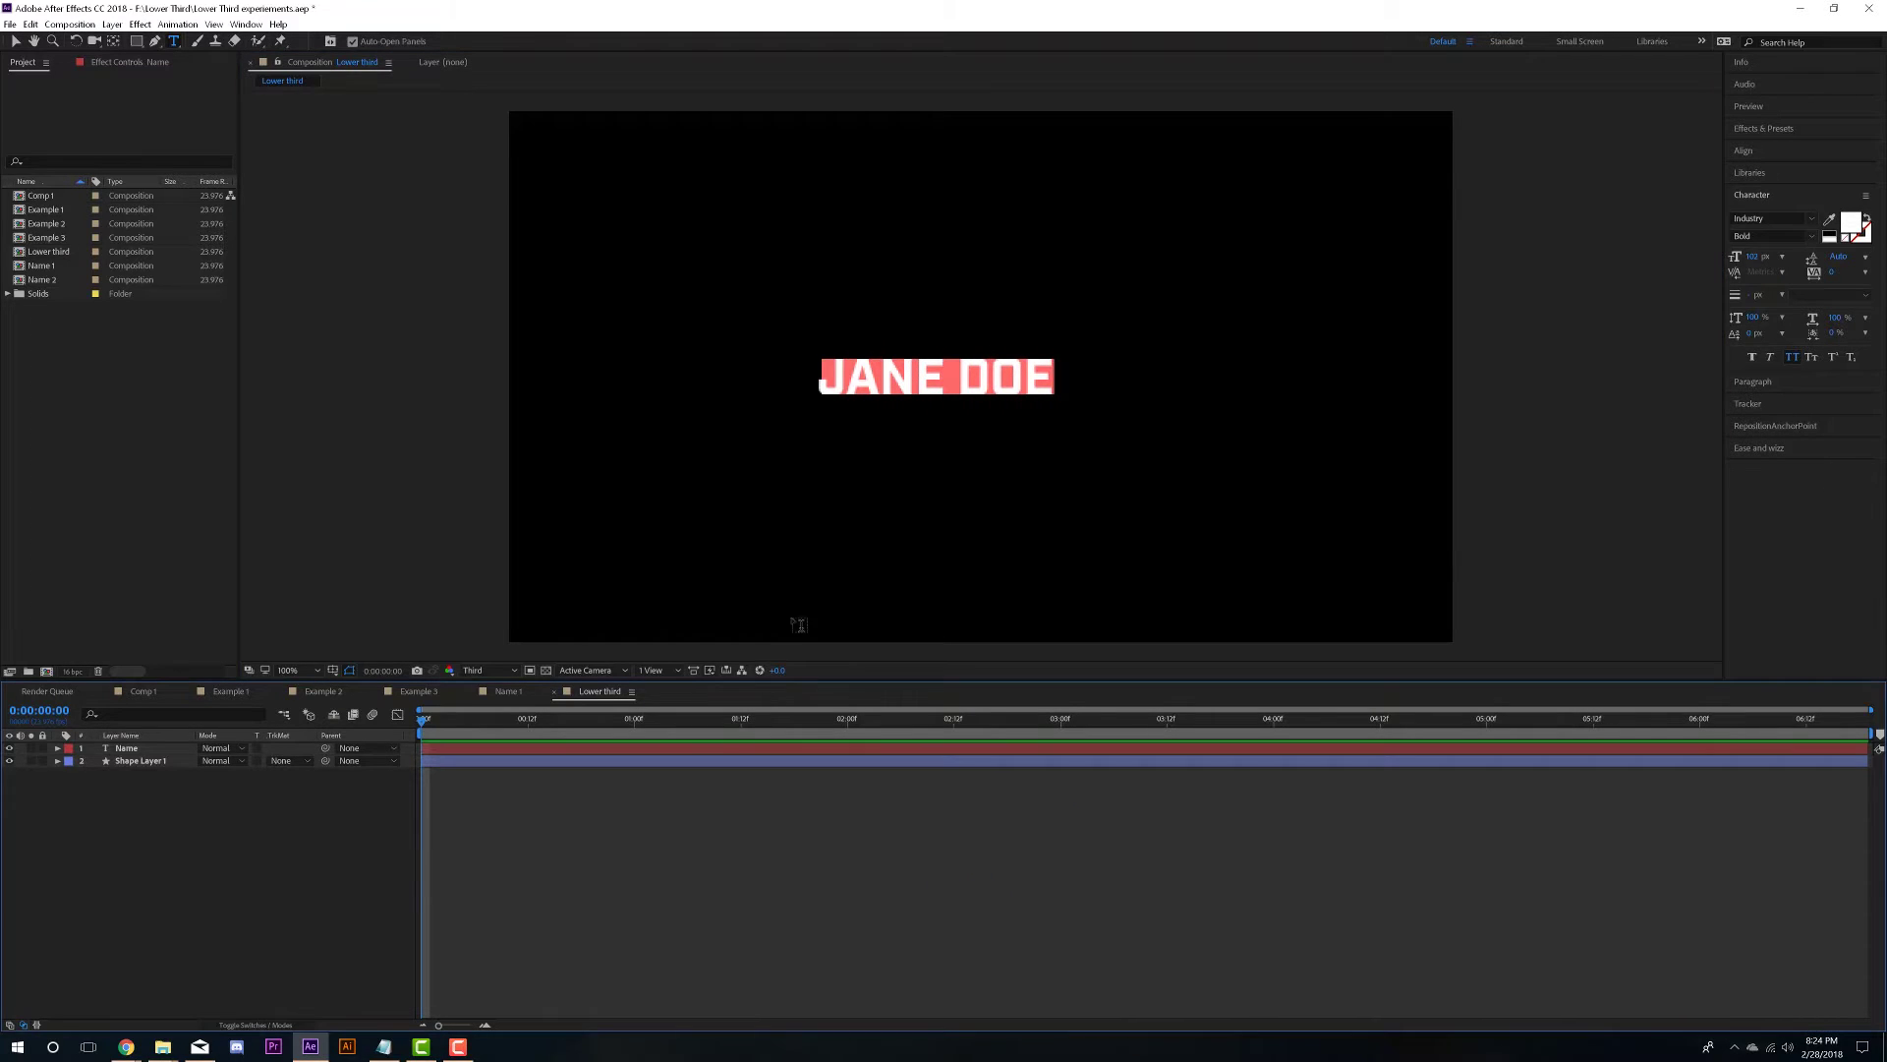
pyautogui.click(14, 42)
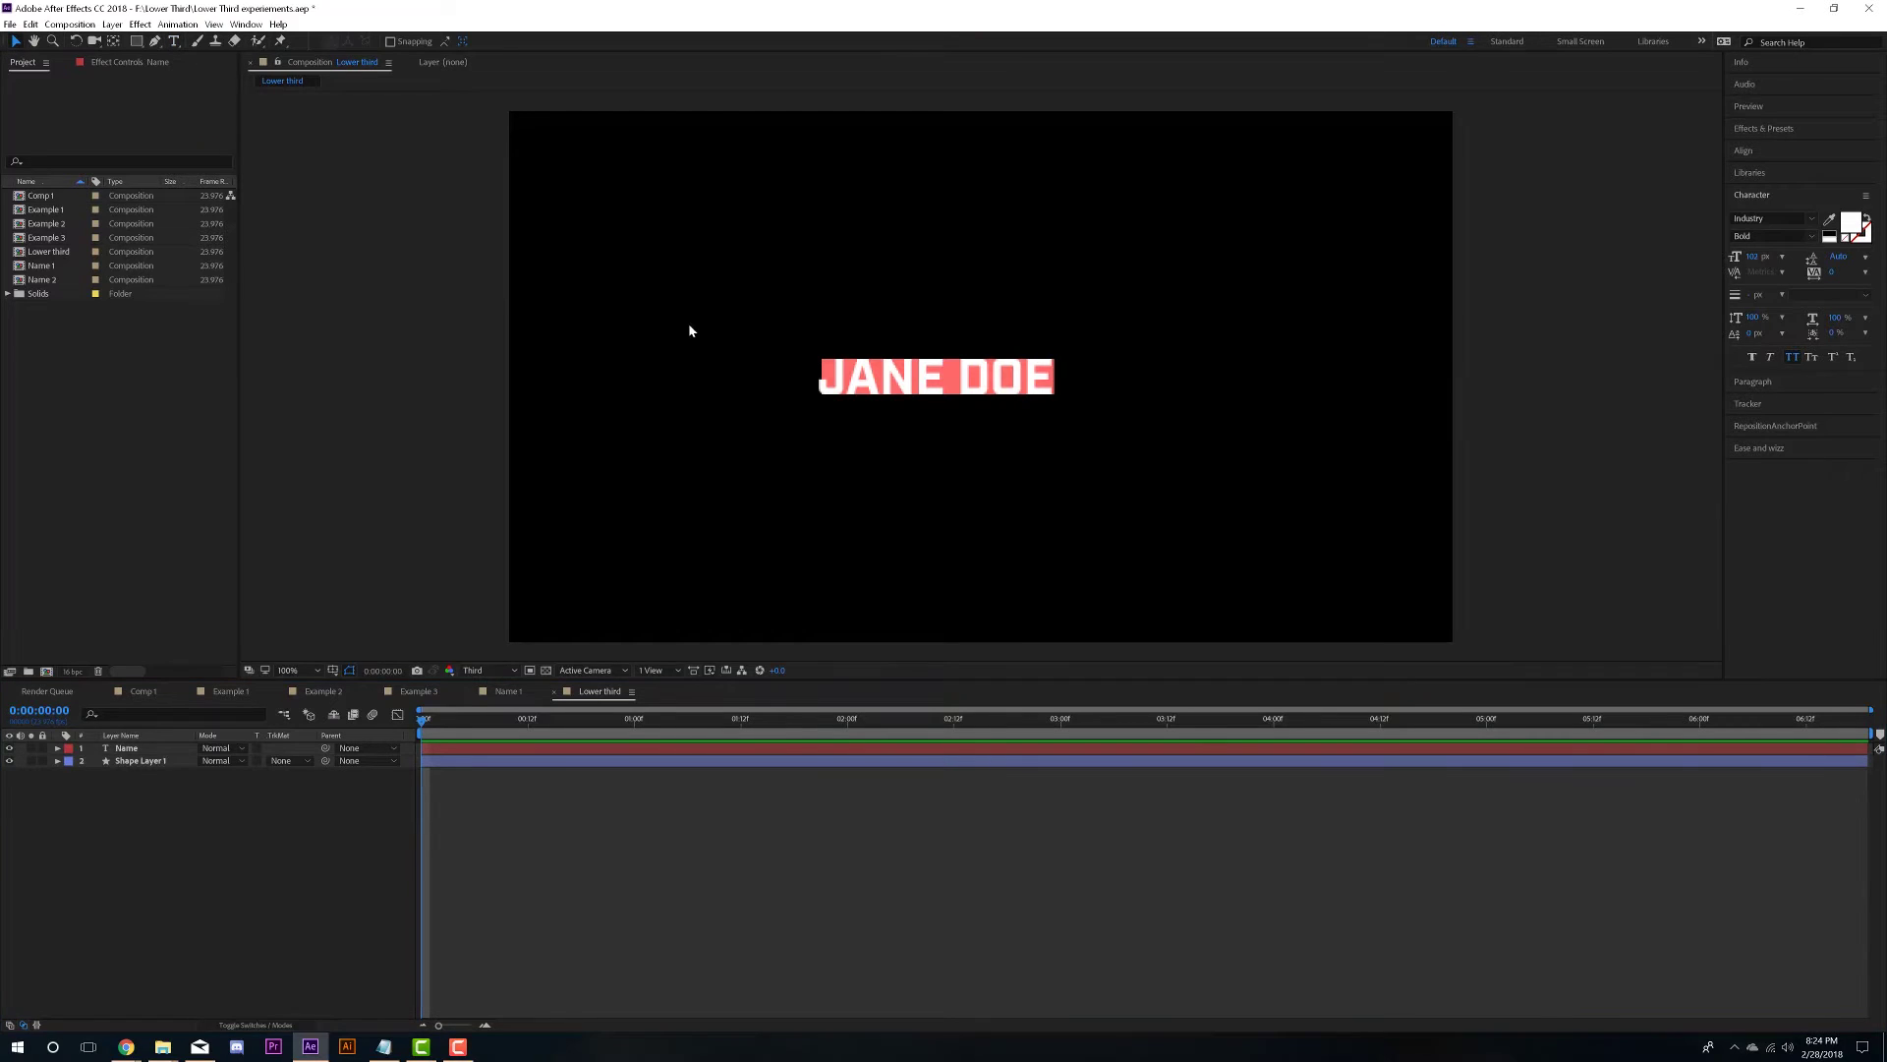
pyautogui.scroll(3, 928, 401)
pyautogui.scroll(-1, 477, 529)
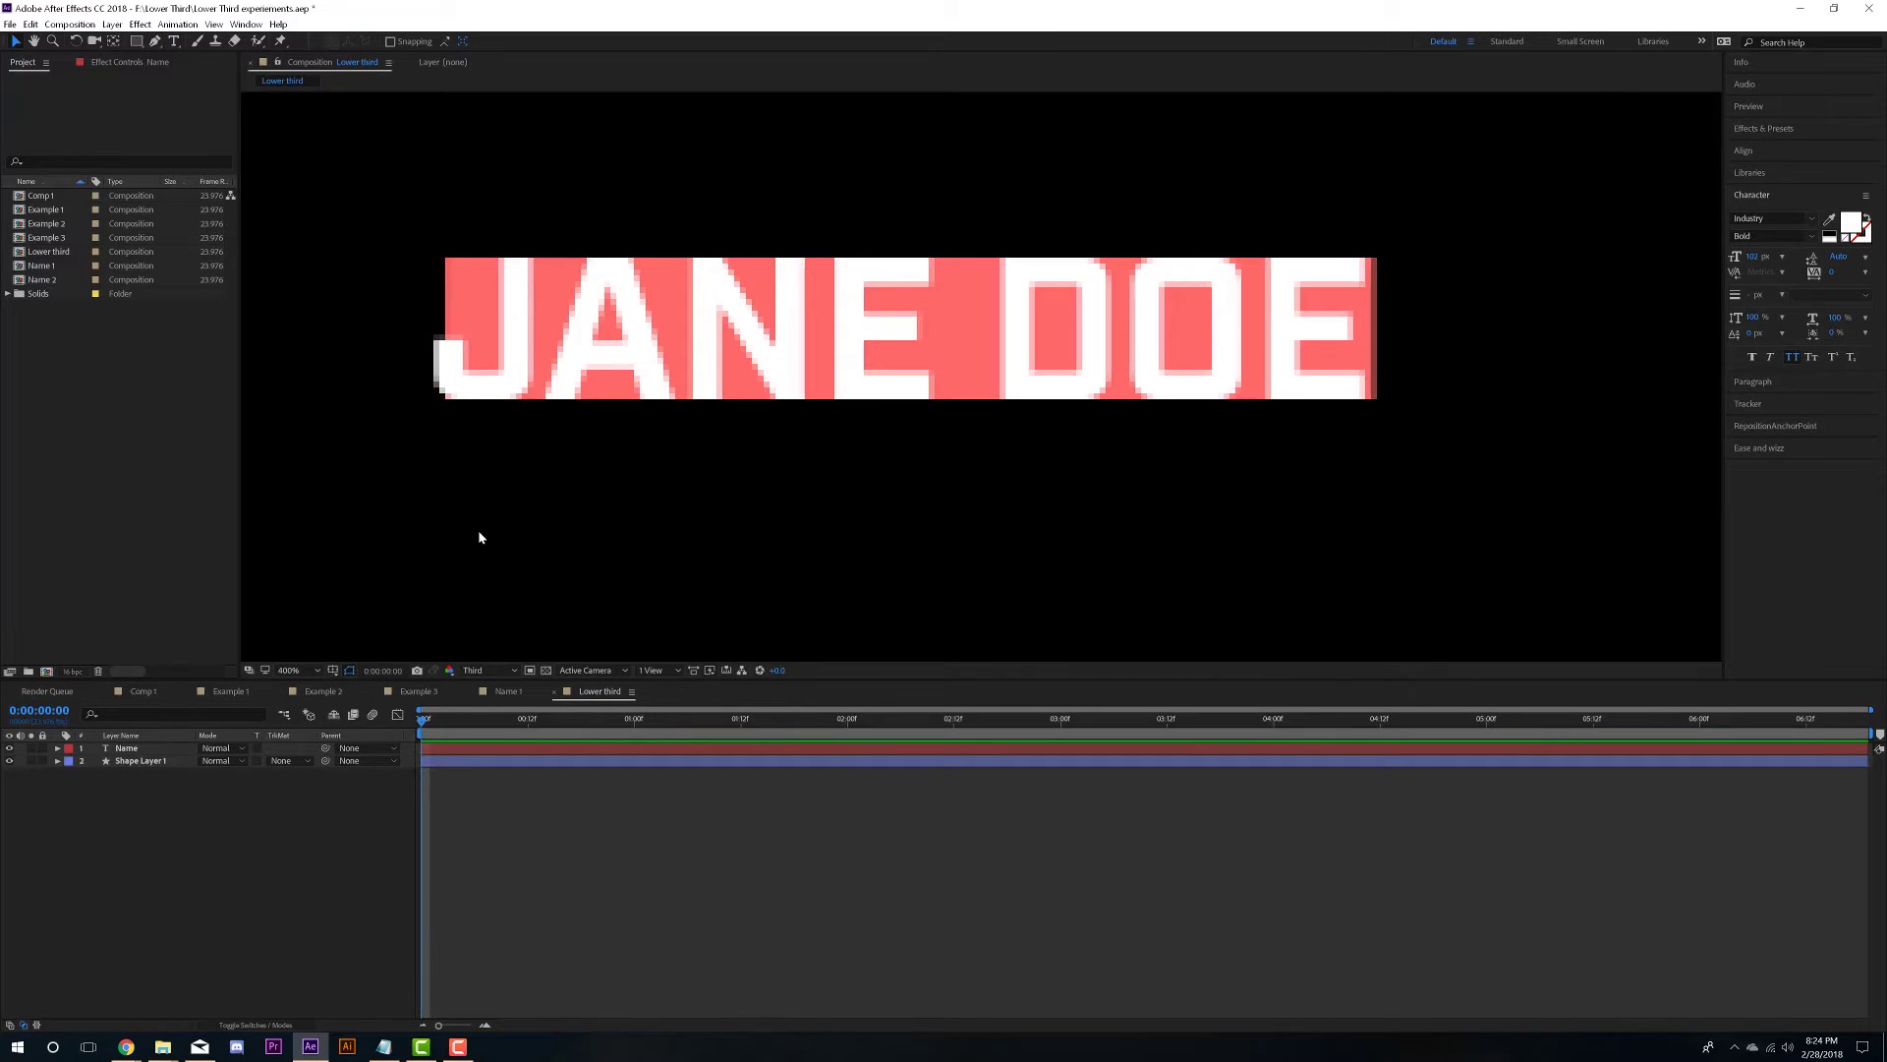
pyautogui.click(143, 763)
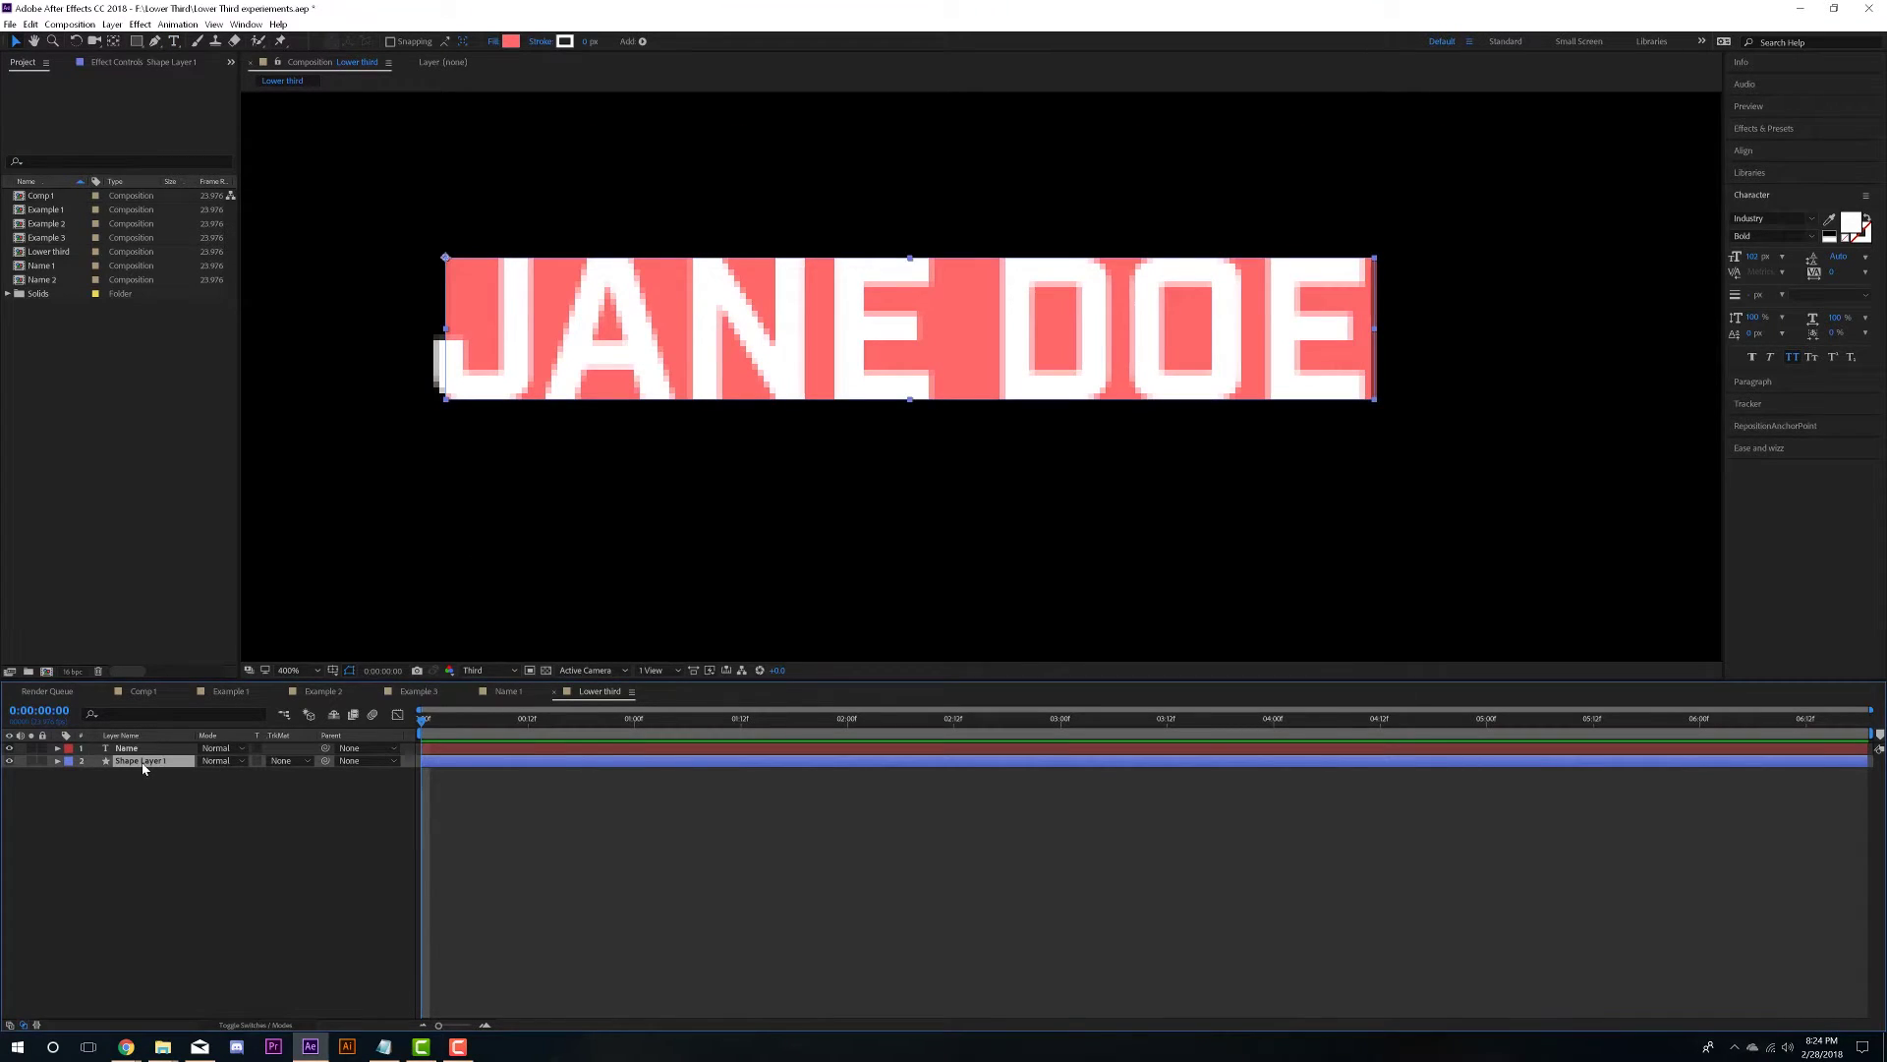
pyautogui.press('Left')
pyautogui.press('Left')
pyautogui.press('Left')
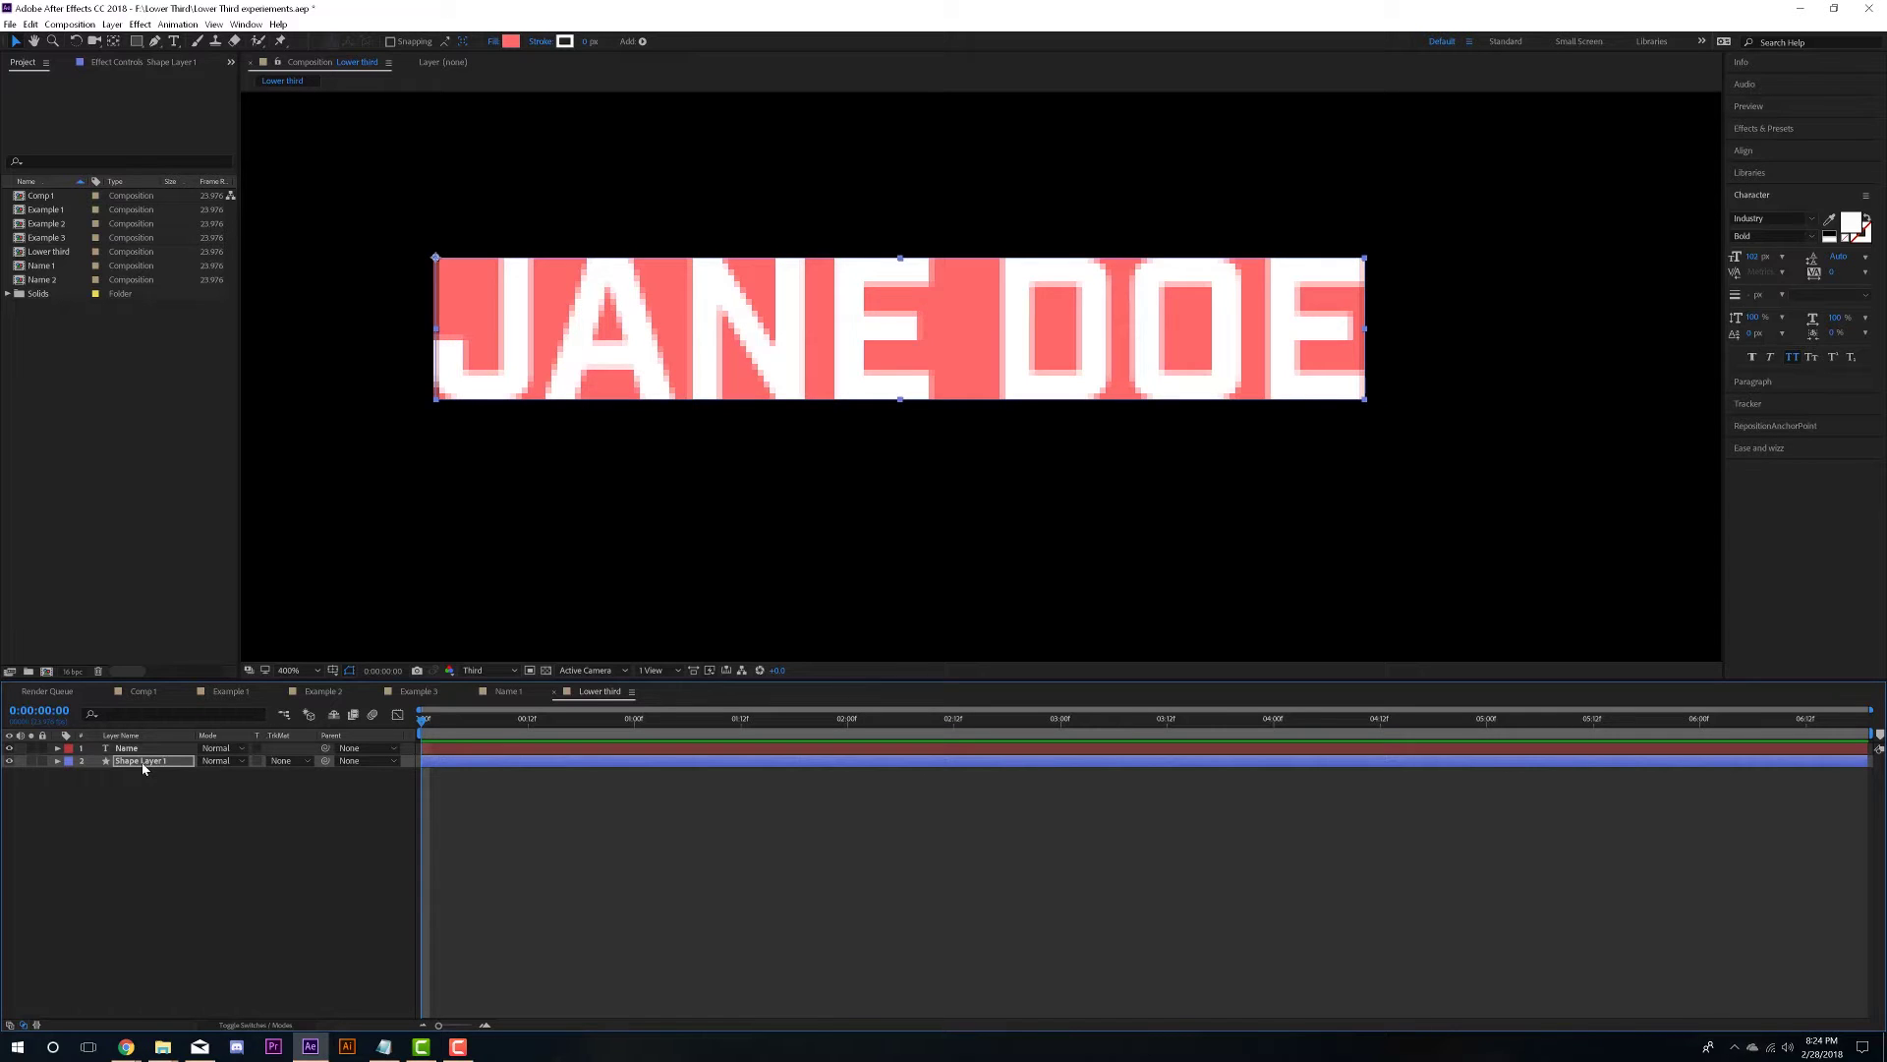
pyautogui.click(185, 853)
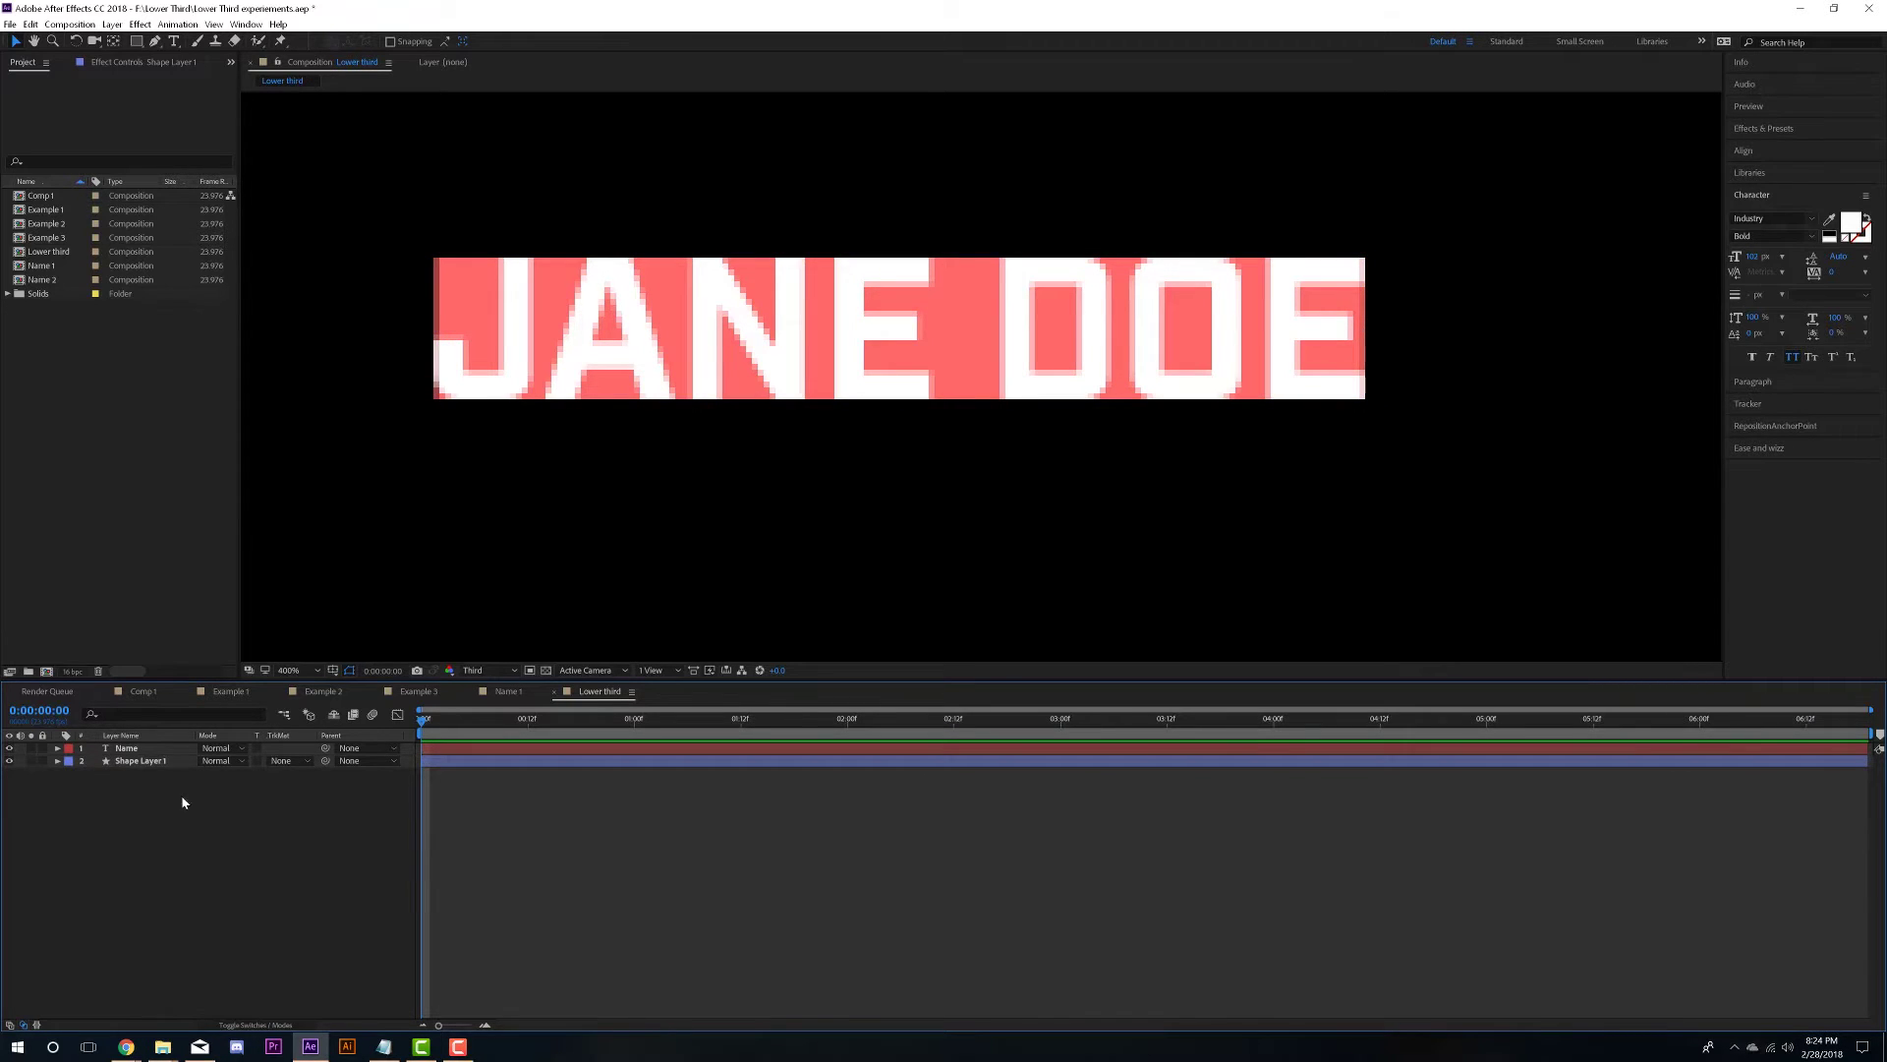
pyautogui.click(155, 764)
# - Test parenting the box to Name, undo, set its Parent to None, and save
pyautogui.moveTo(325, 761); pyautogui.dragTo(137, 748)
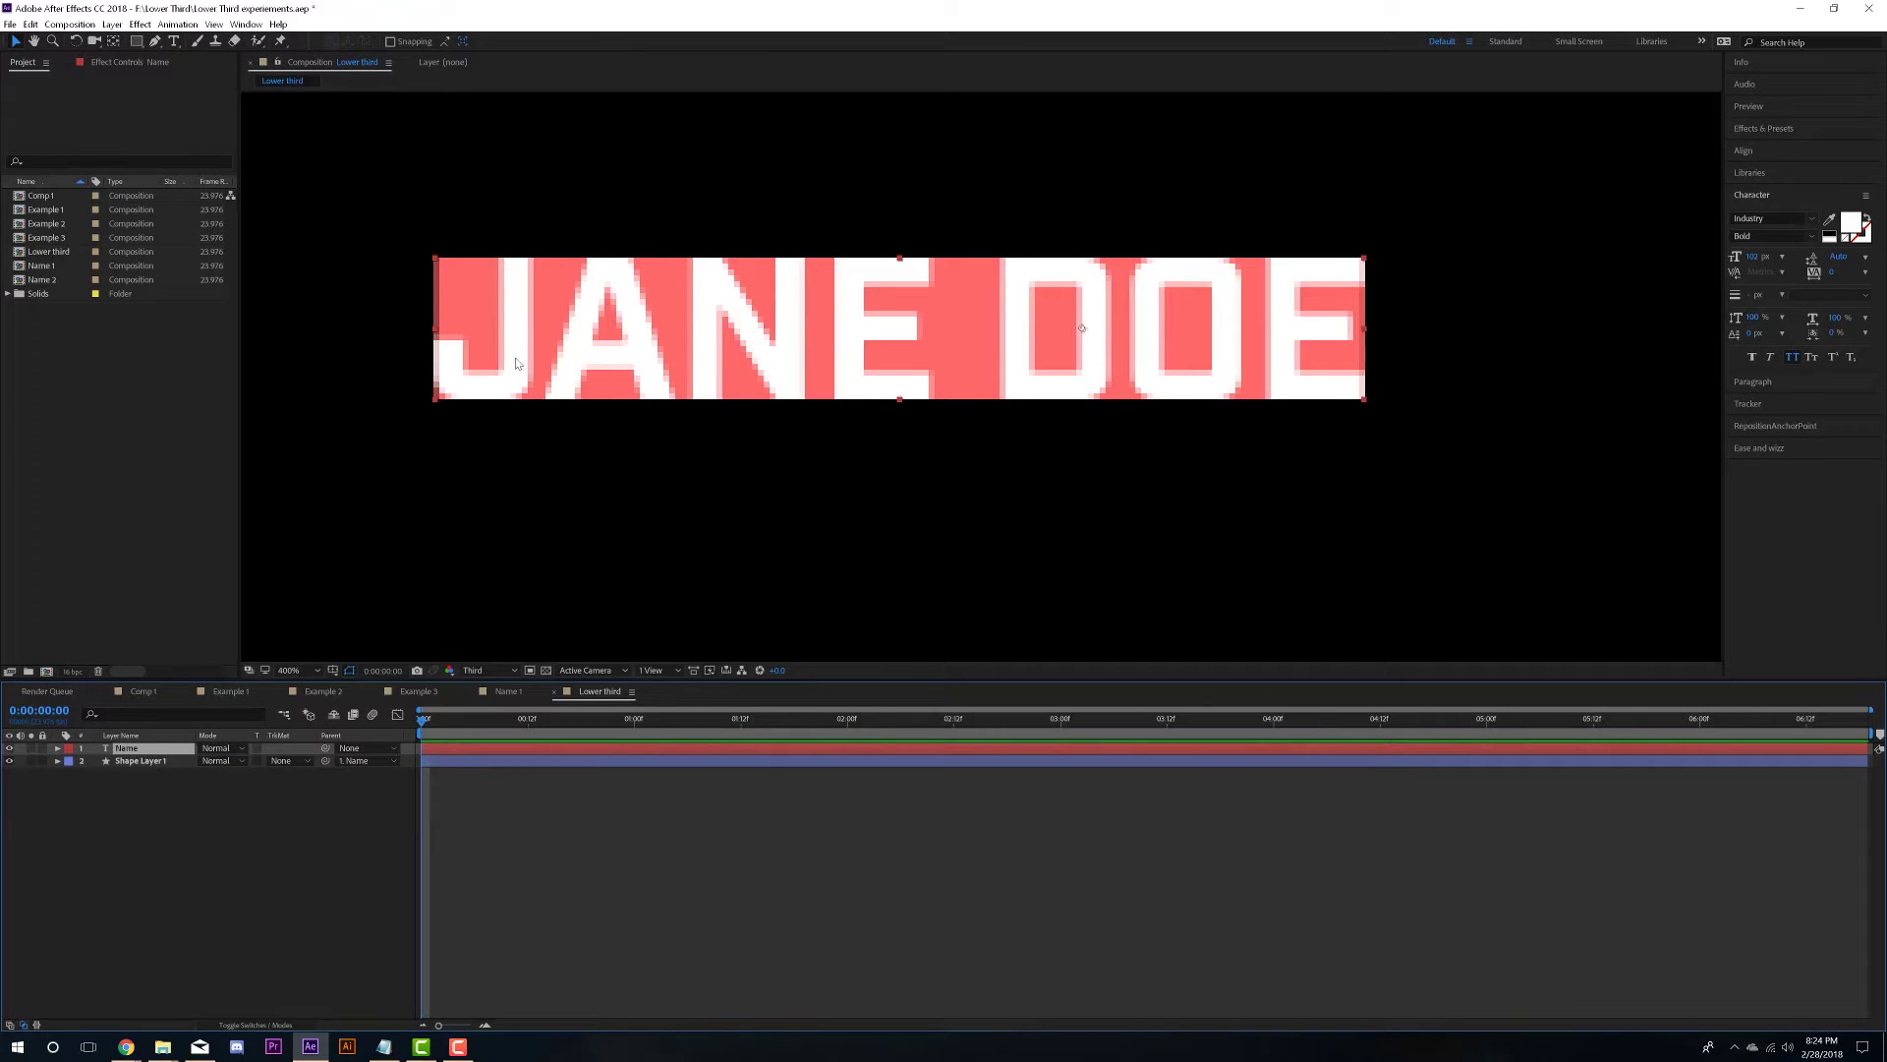
pyautogui.moveTo(622, 307)
pyautogui.mouseDown()
pyautogui.moveTo(850, 444)
pyautogui.moveTo(871, 320)
pyautogui.moveTo(609, 332)
pyautogui.mouseUp()
pyautogui.hotkey('ctrl', 'z')
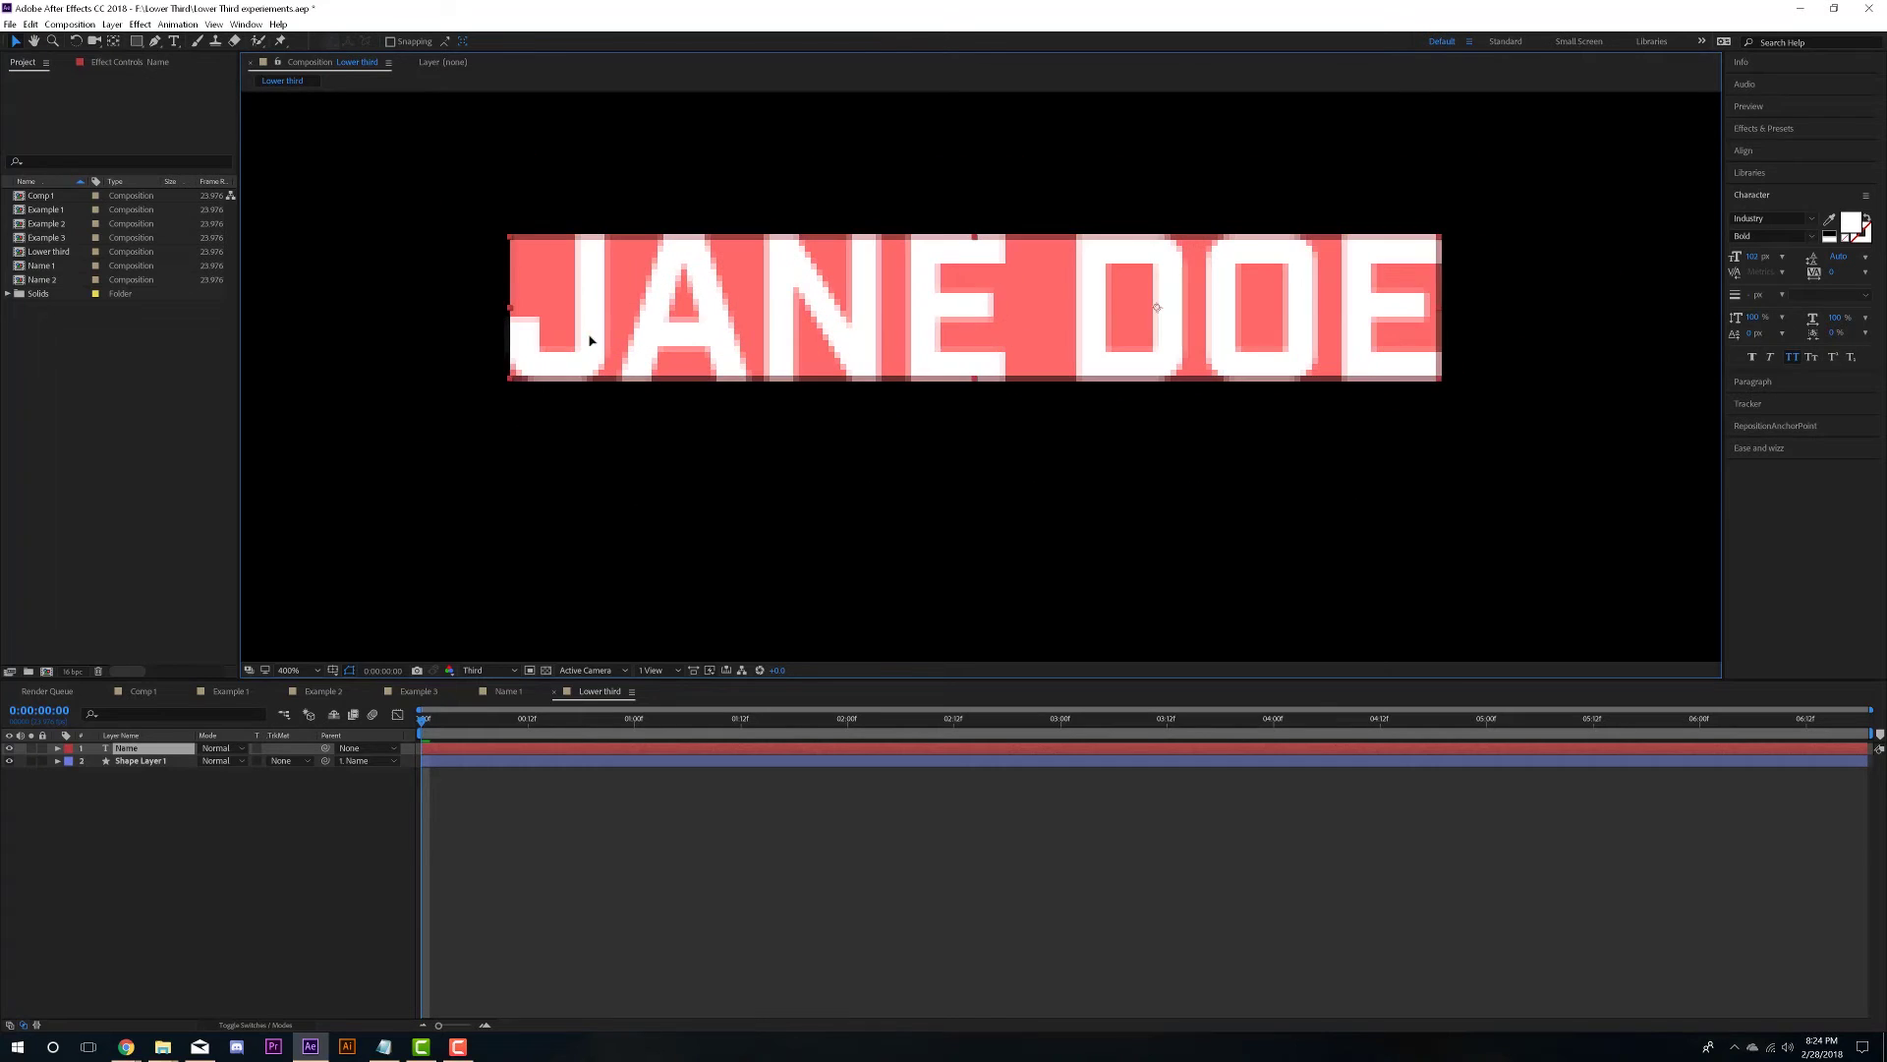
pyautogui.click(137, 763)
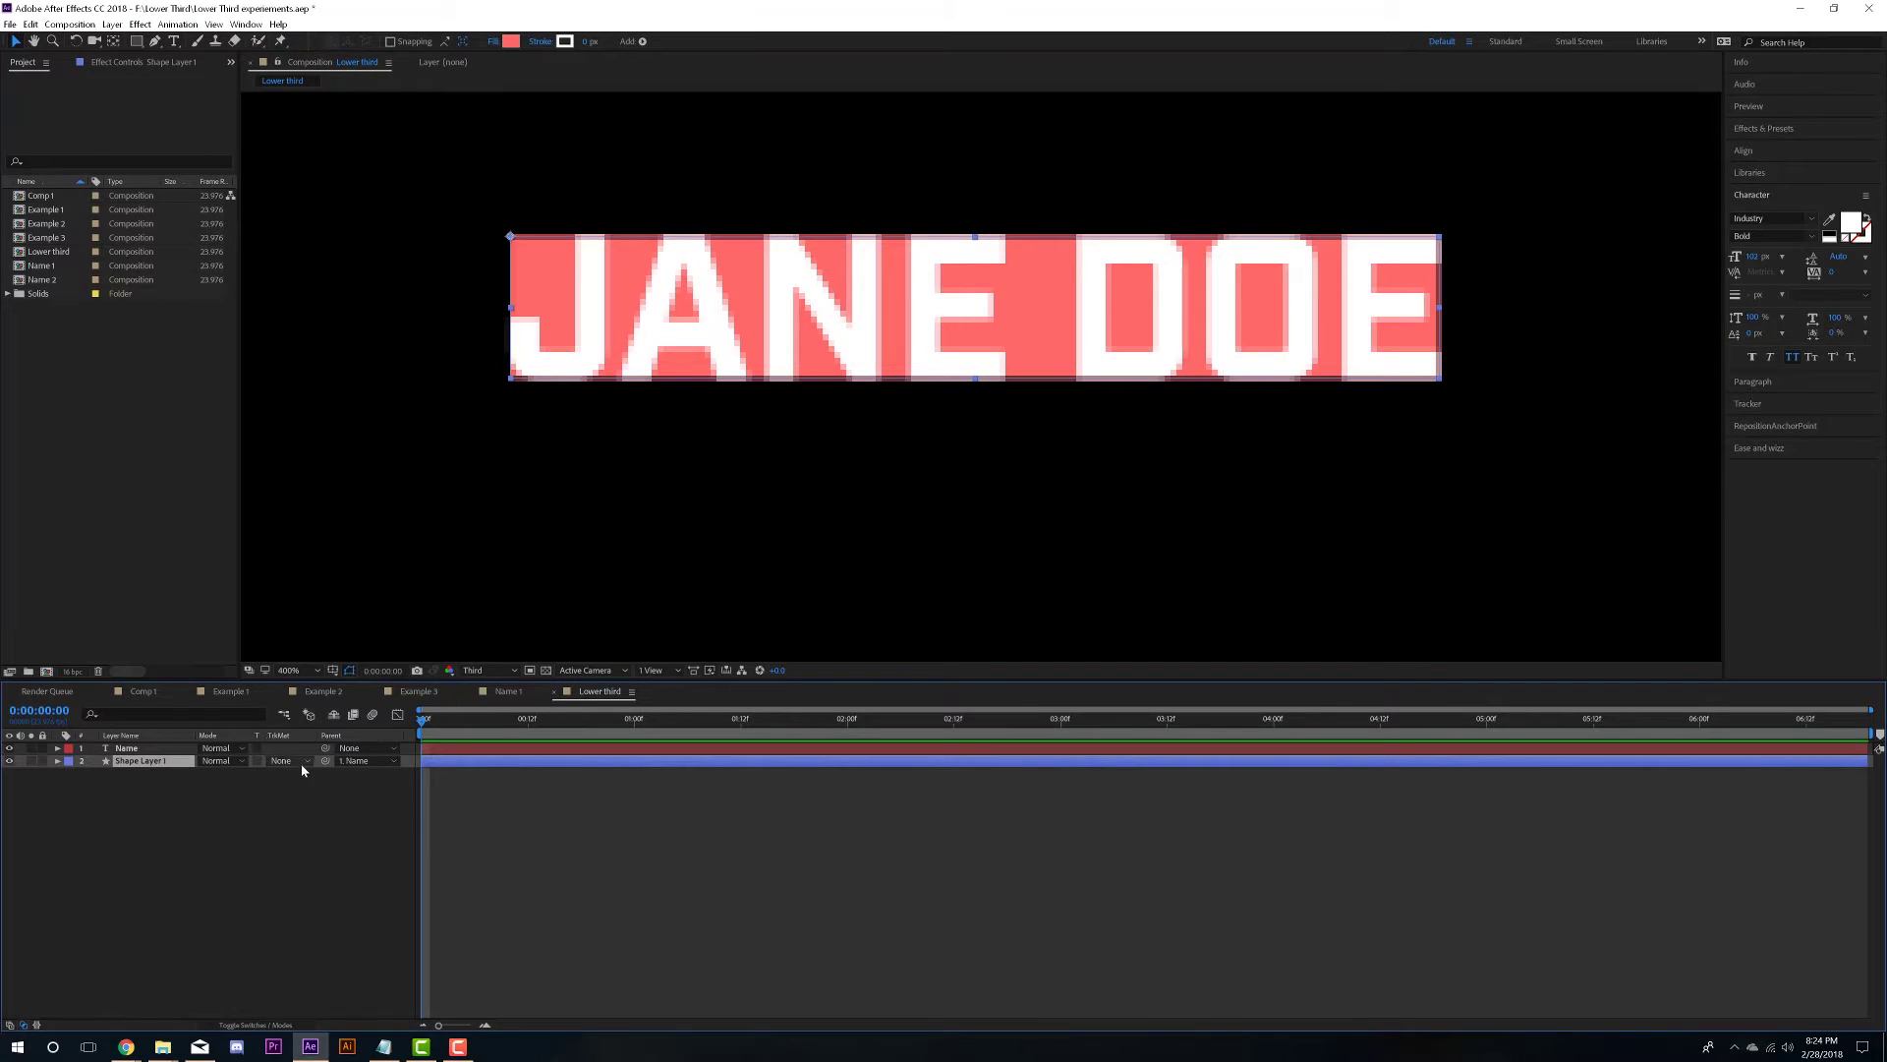
pyautogui.click(366, 760)
pyautogui.click(374, 782)
pyautogui.click(375, 867)
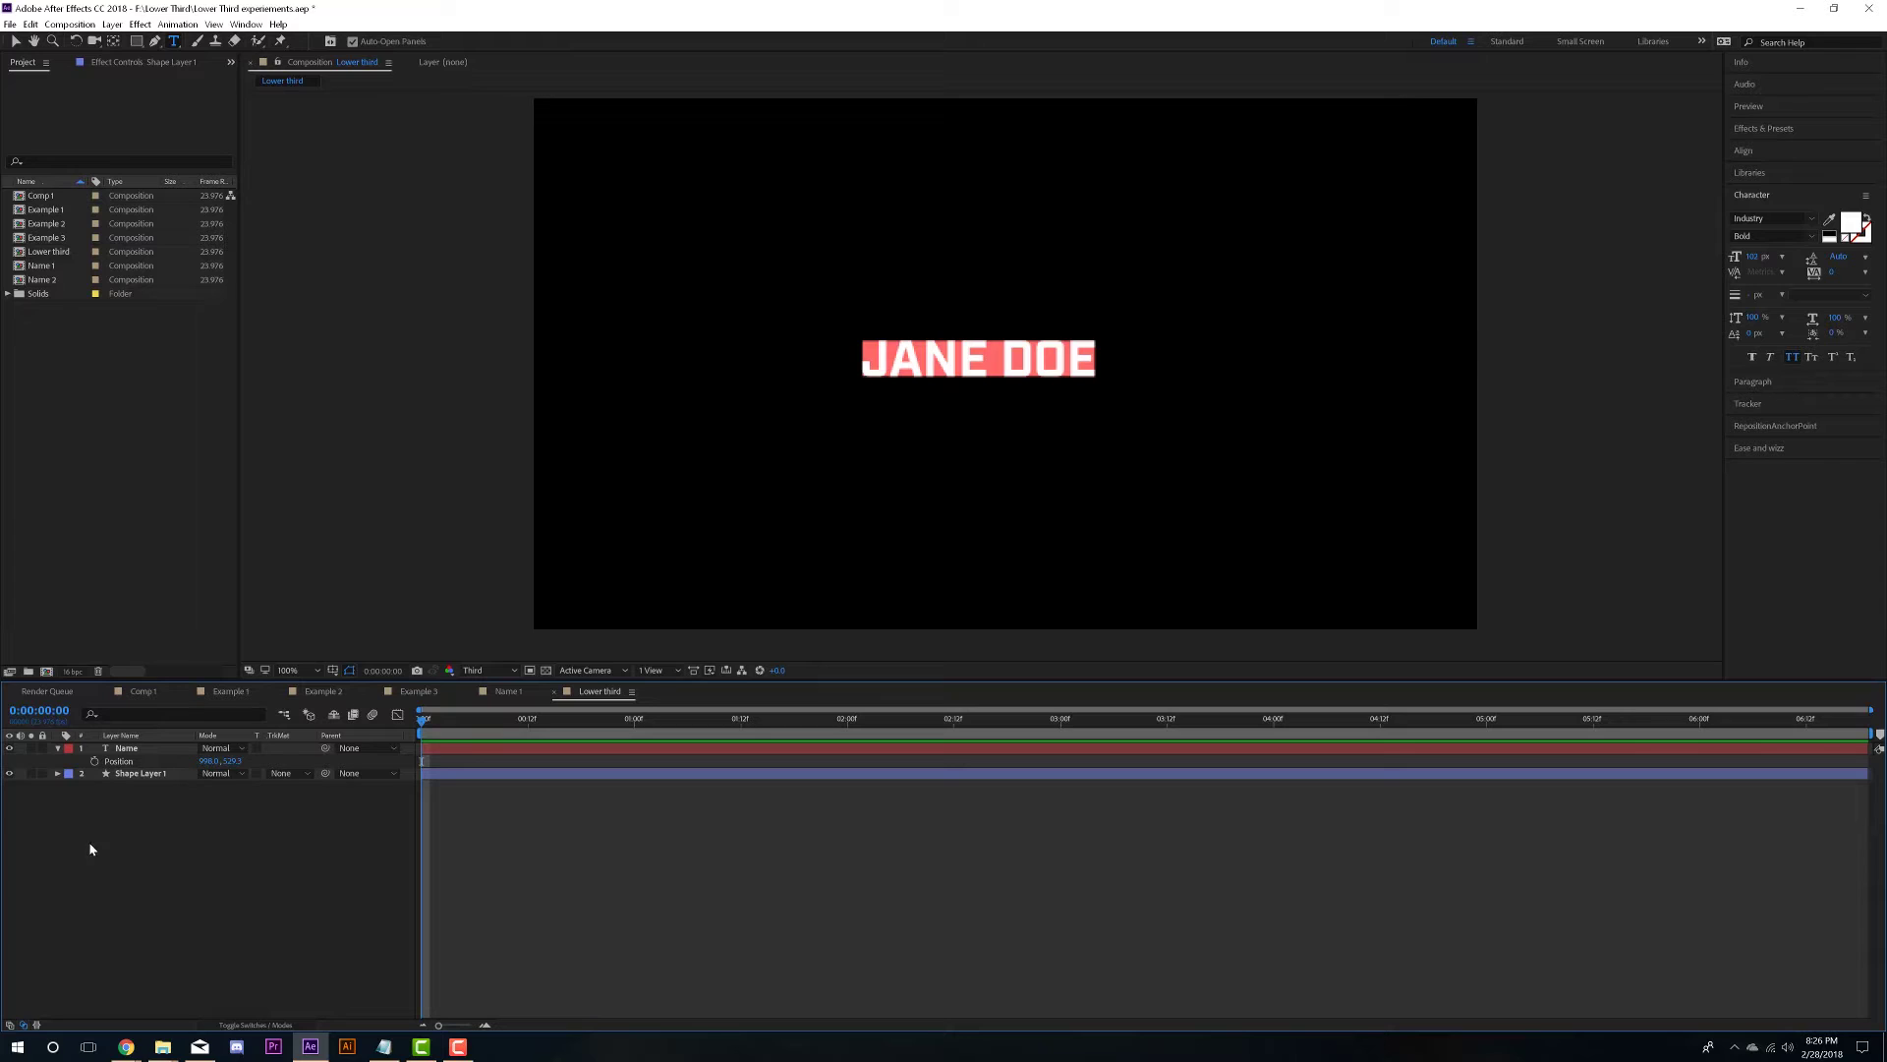
pyautogui.click(165, 776)
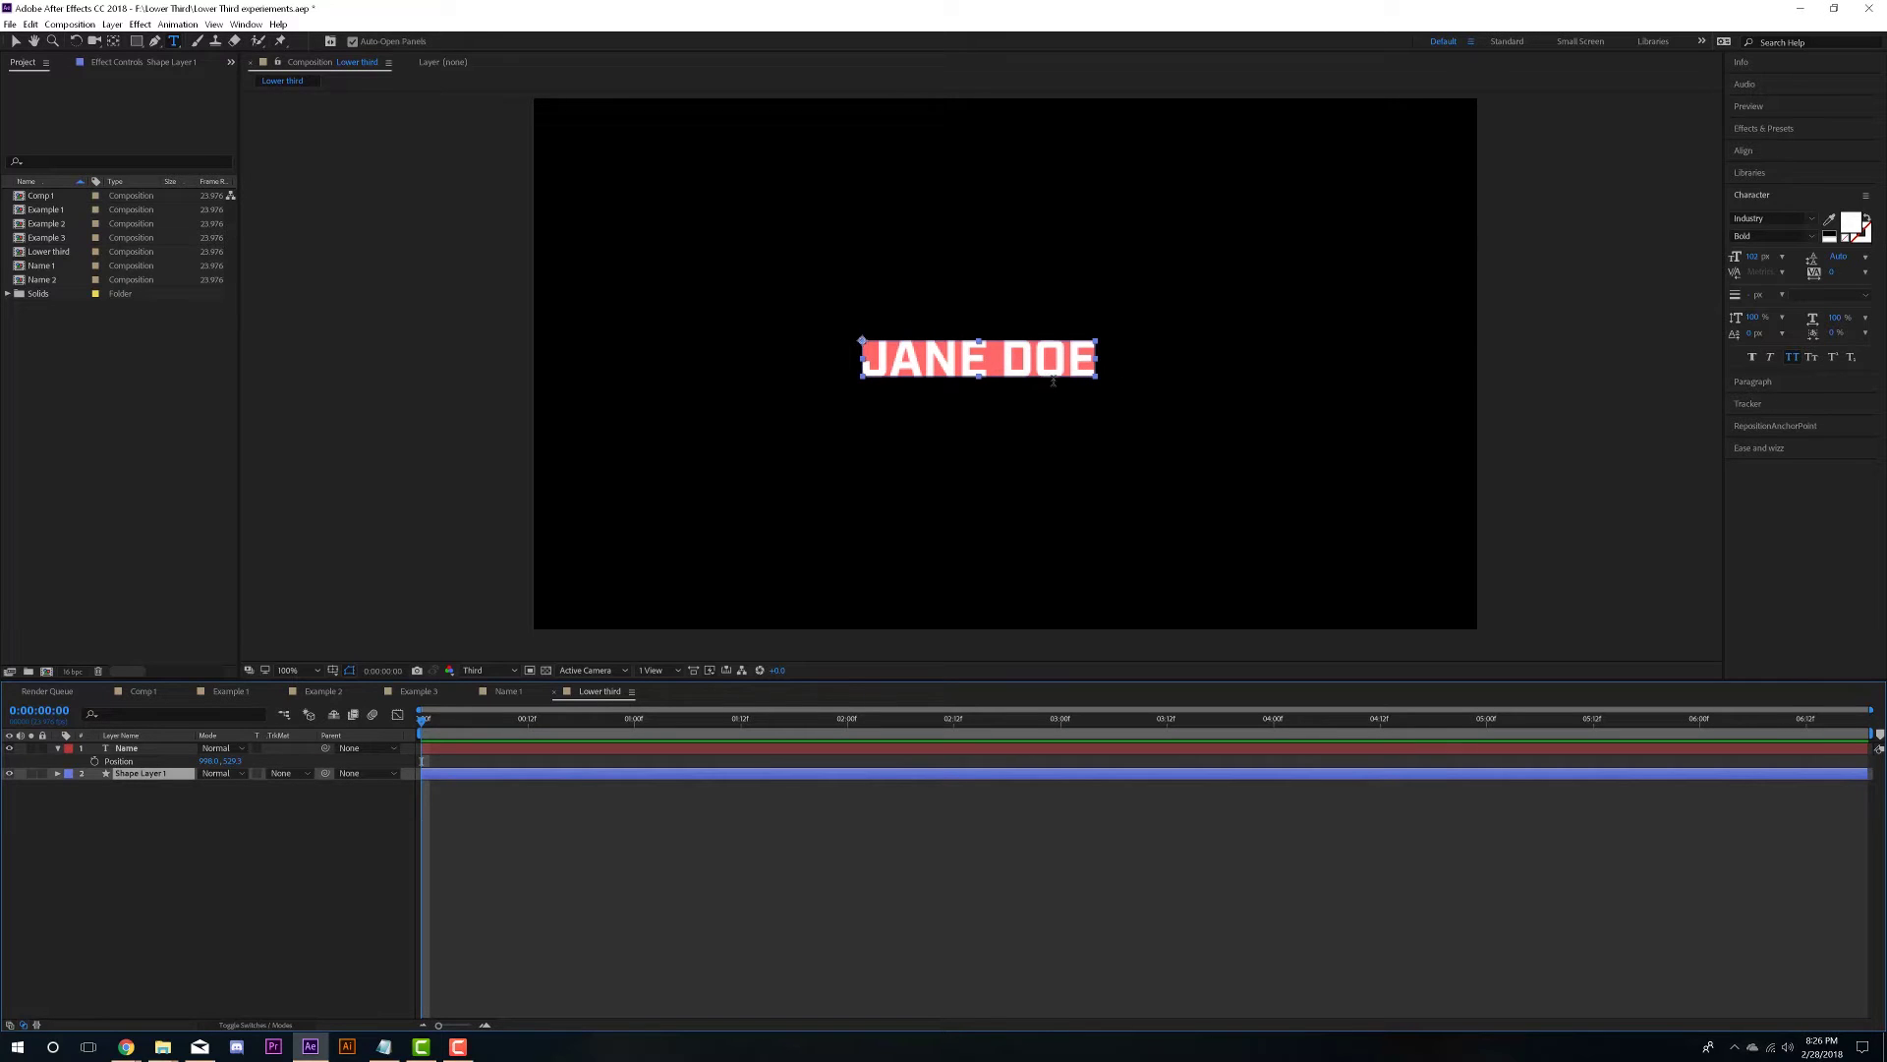
pyautogui.hotkey('ctrl', 's')
# - Give the rectangle an FF6868 coral stroke thickened to 36 px
pyautogui.click(159, 749)
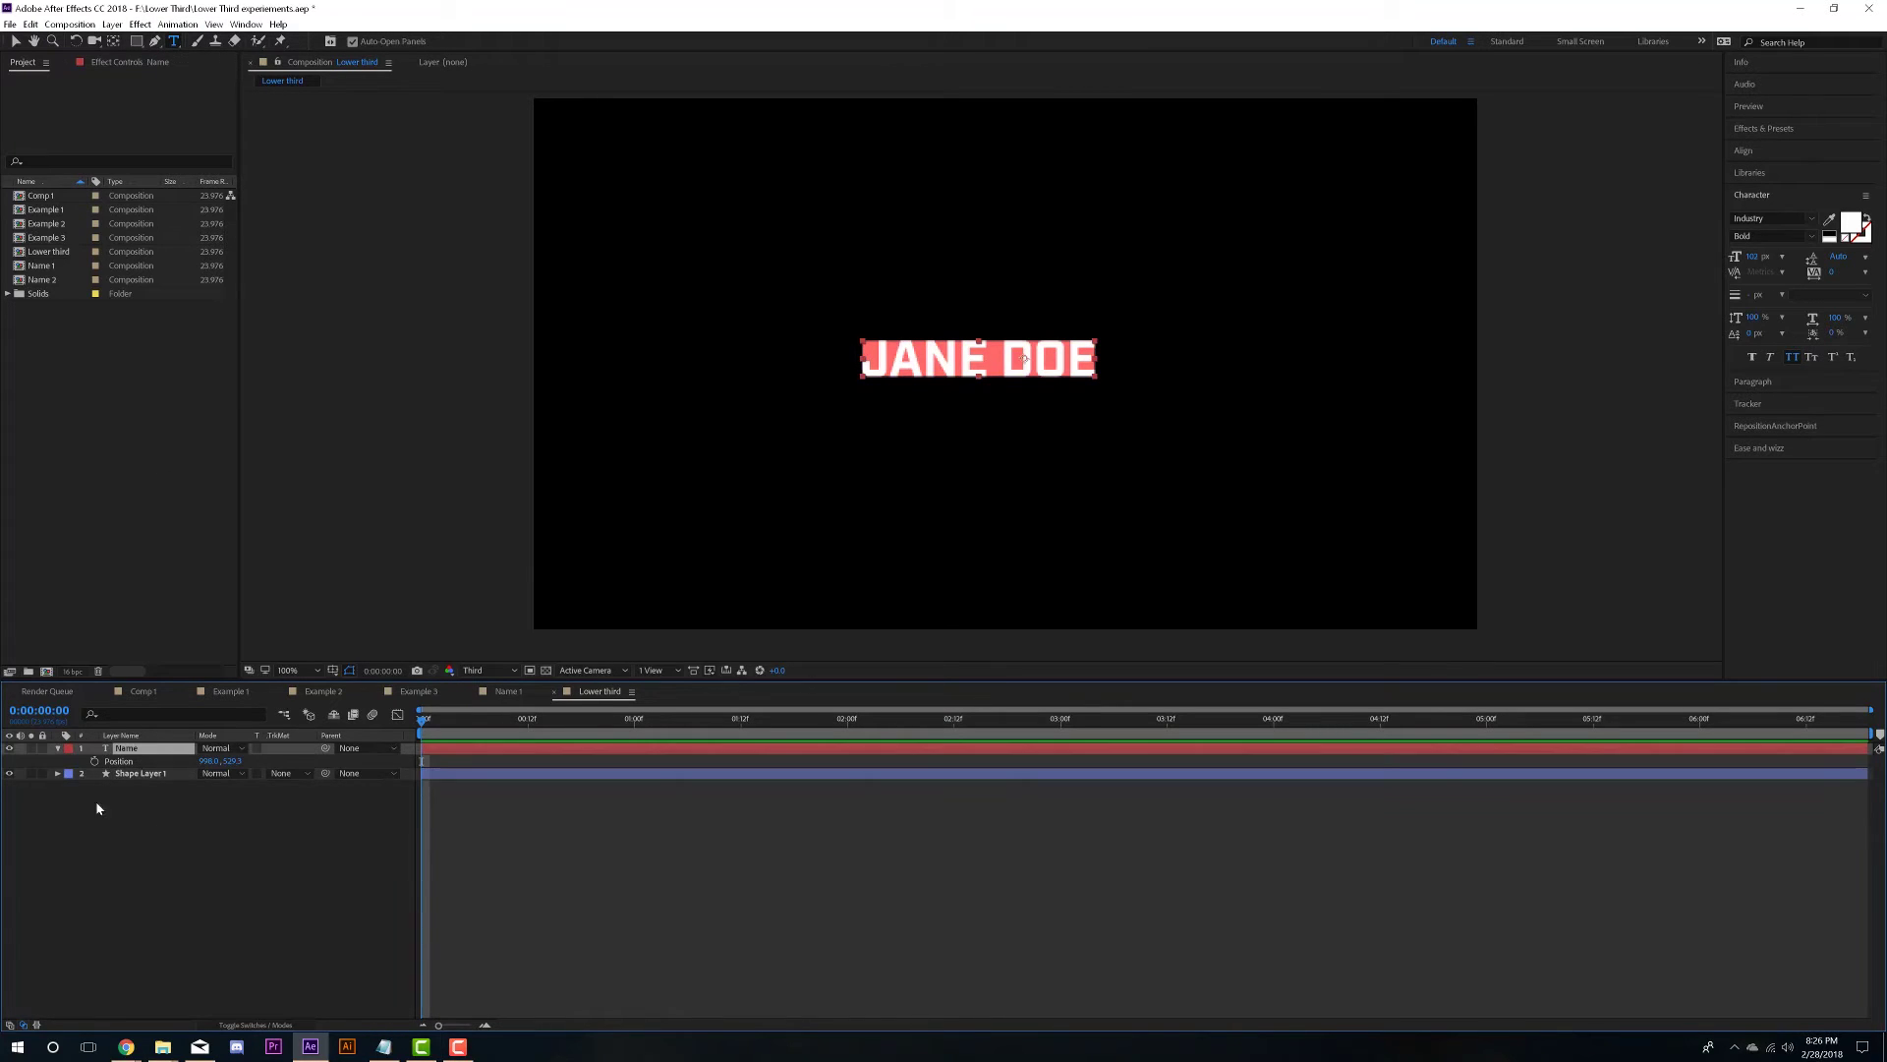
pyautogui.click(157, 774)
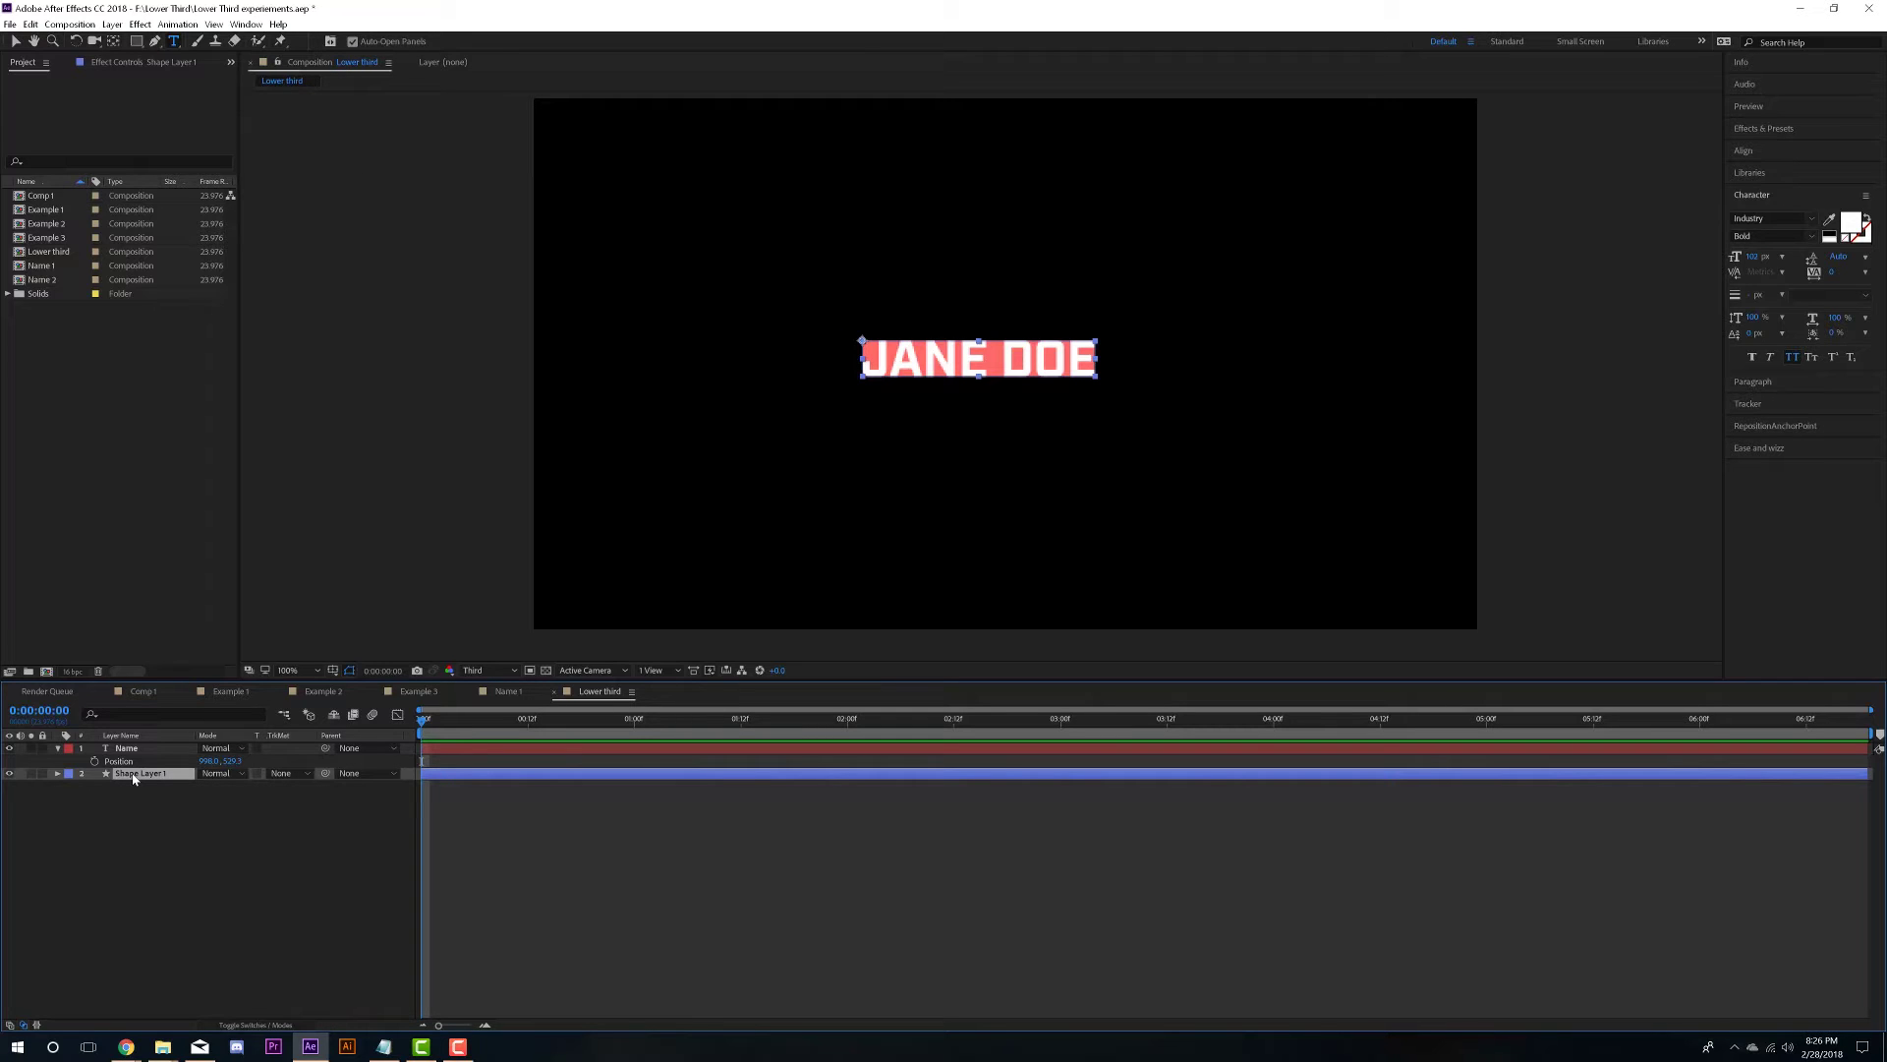
pyautogui.press('v')
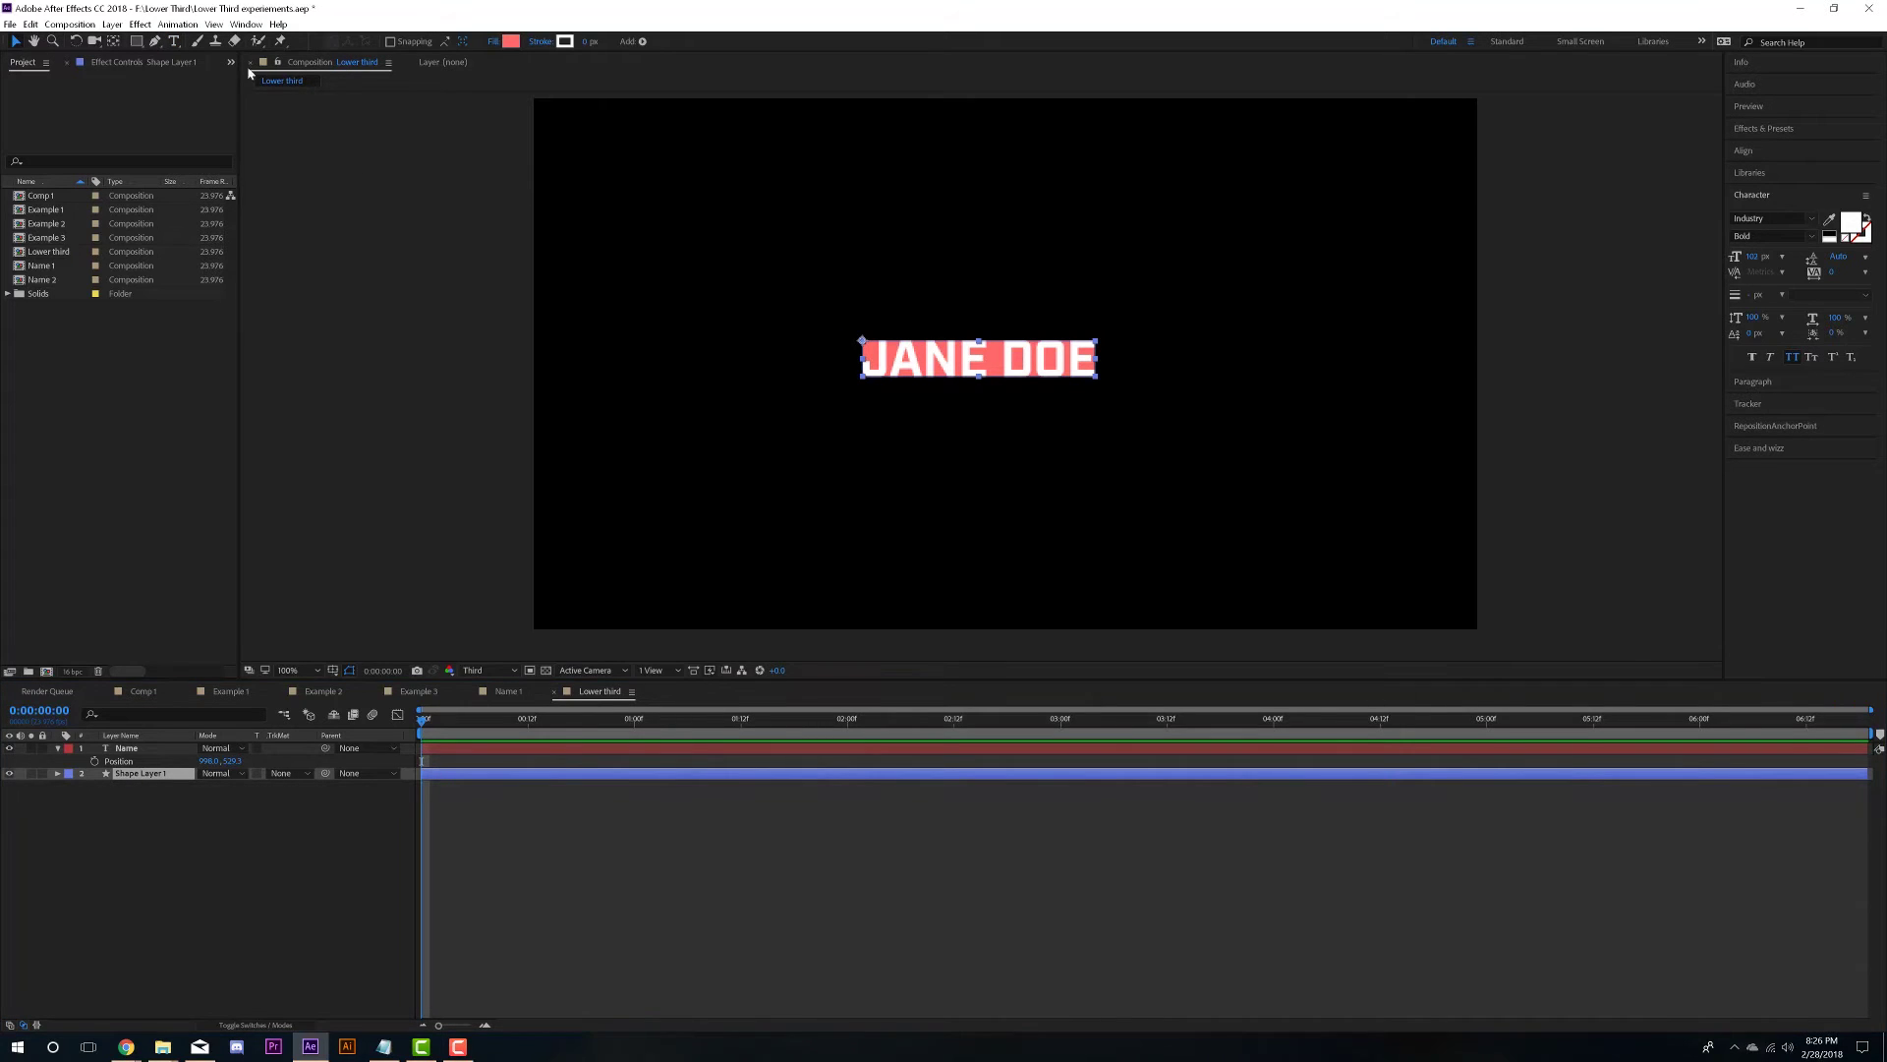
pyautogui.click(564, 42)
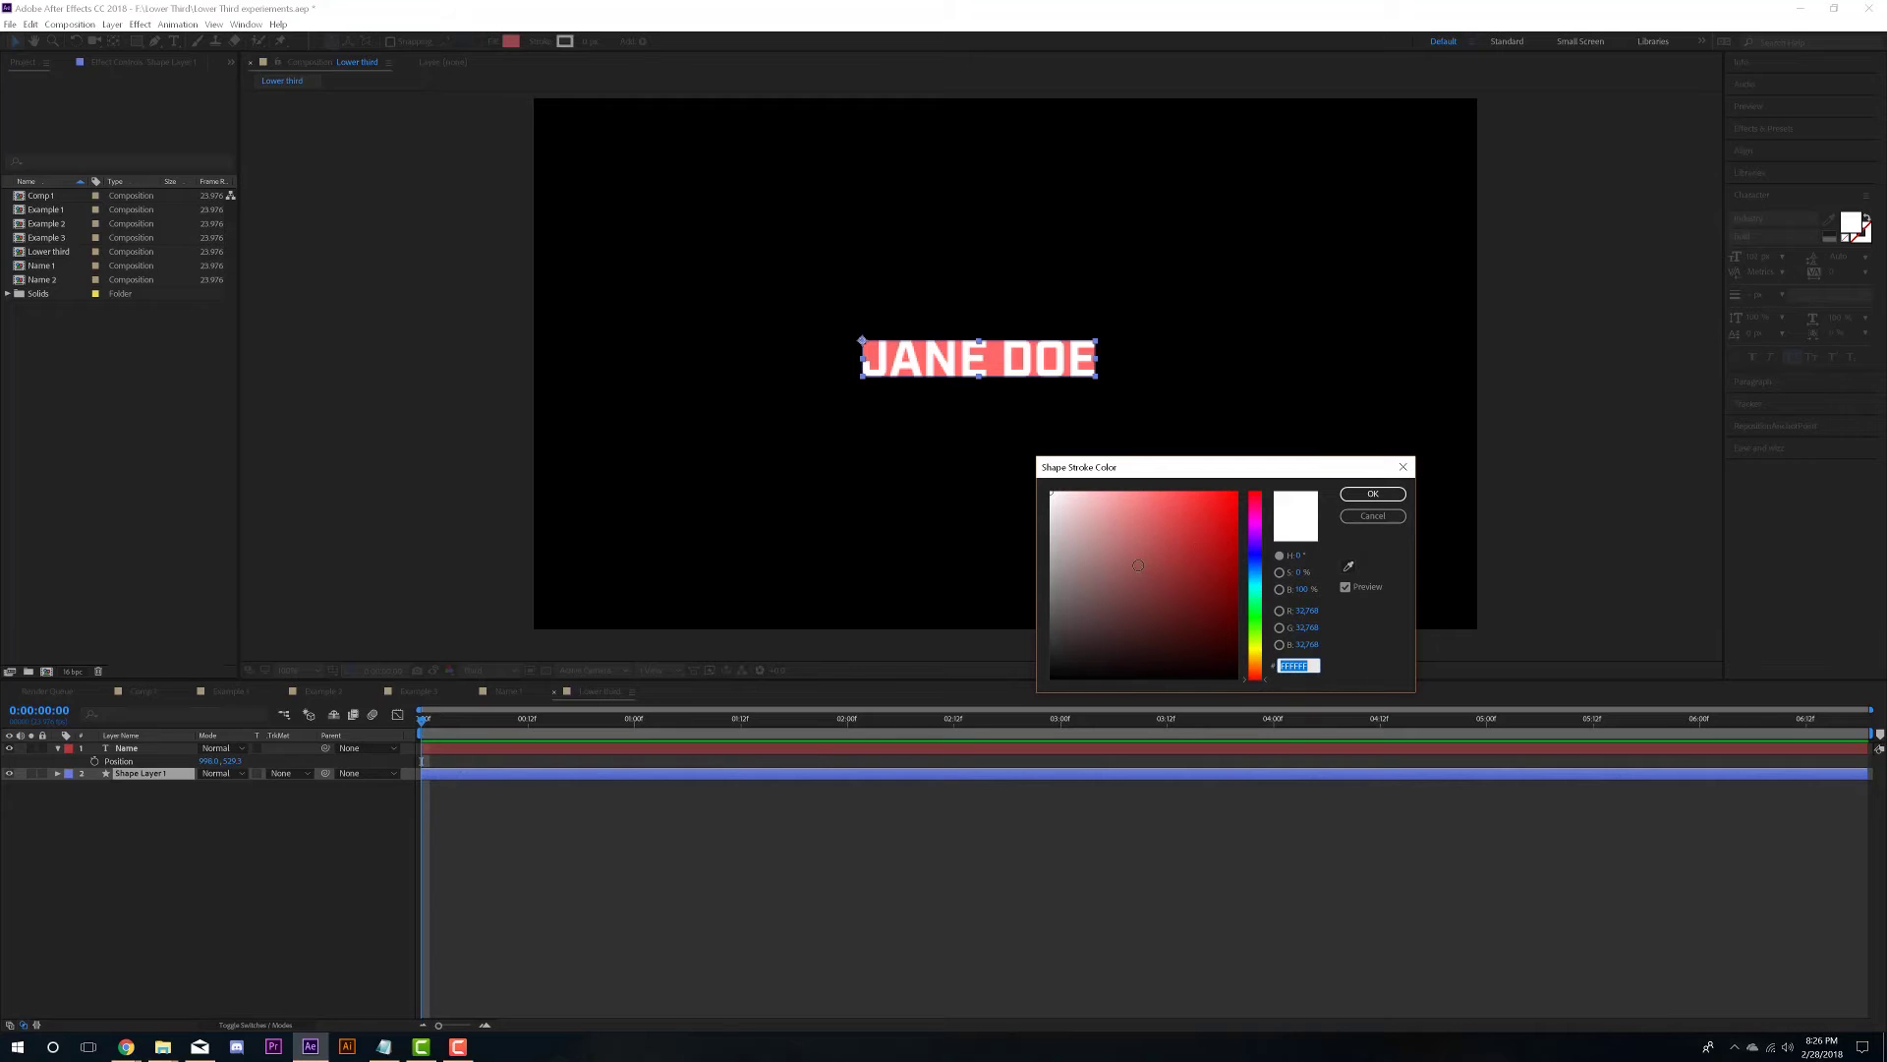
pyautogui.write('FF6868')
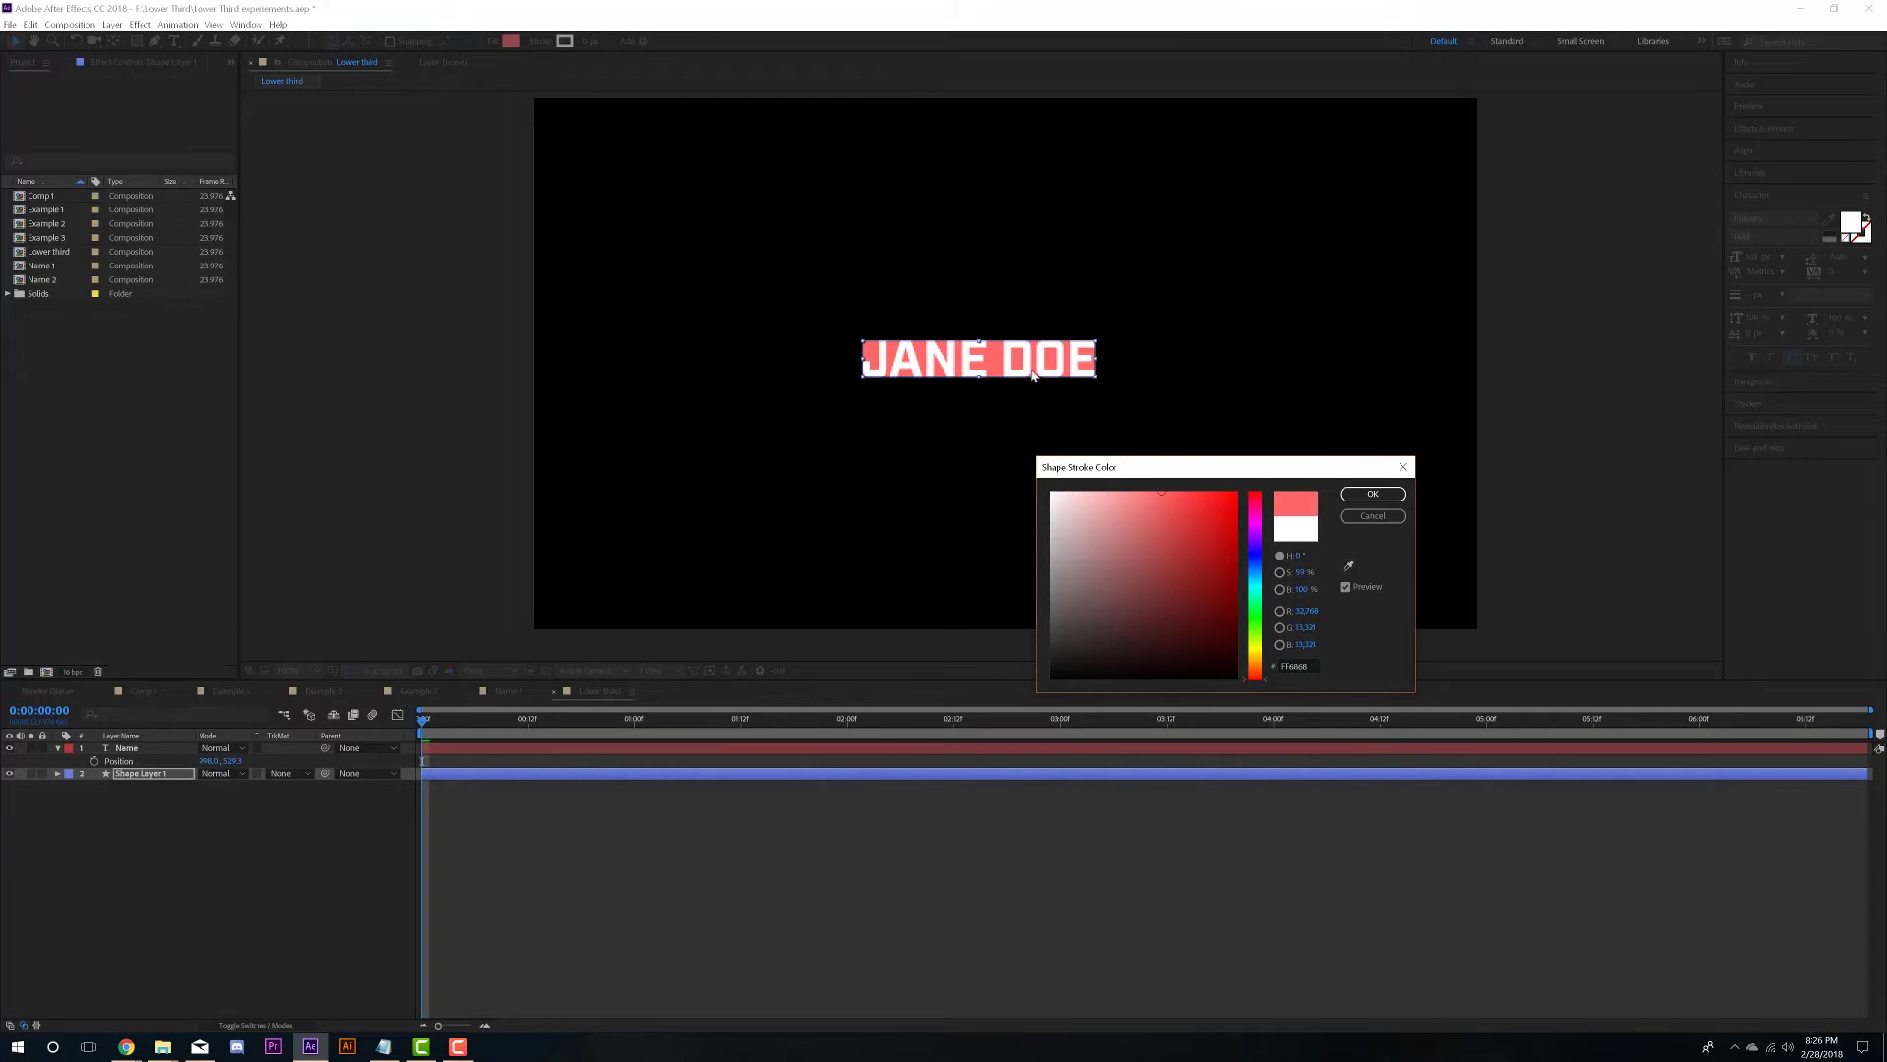
pyautogui.click(1366, 499)
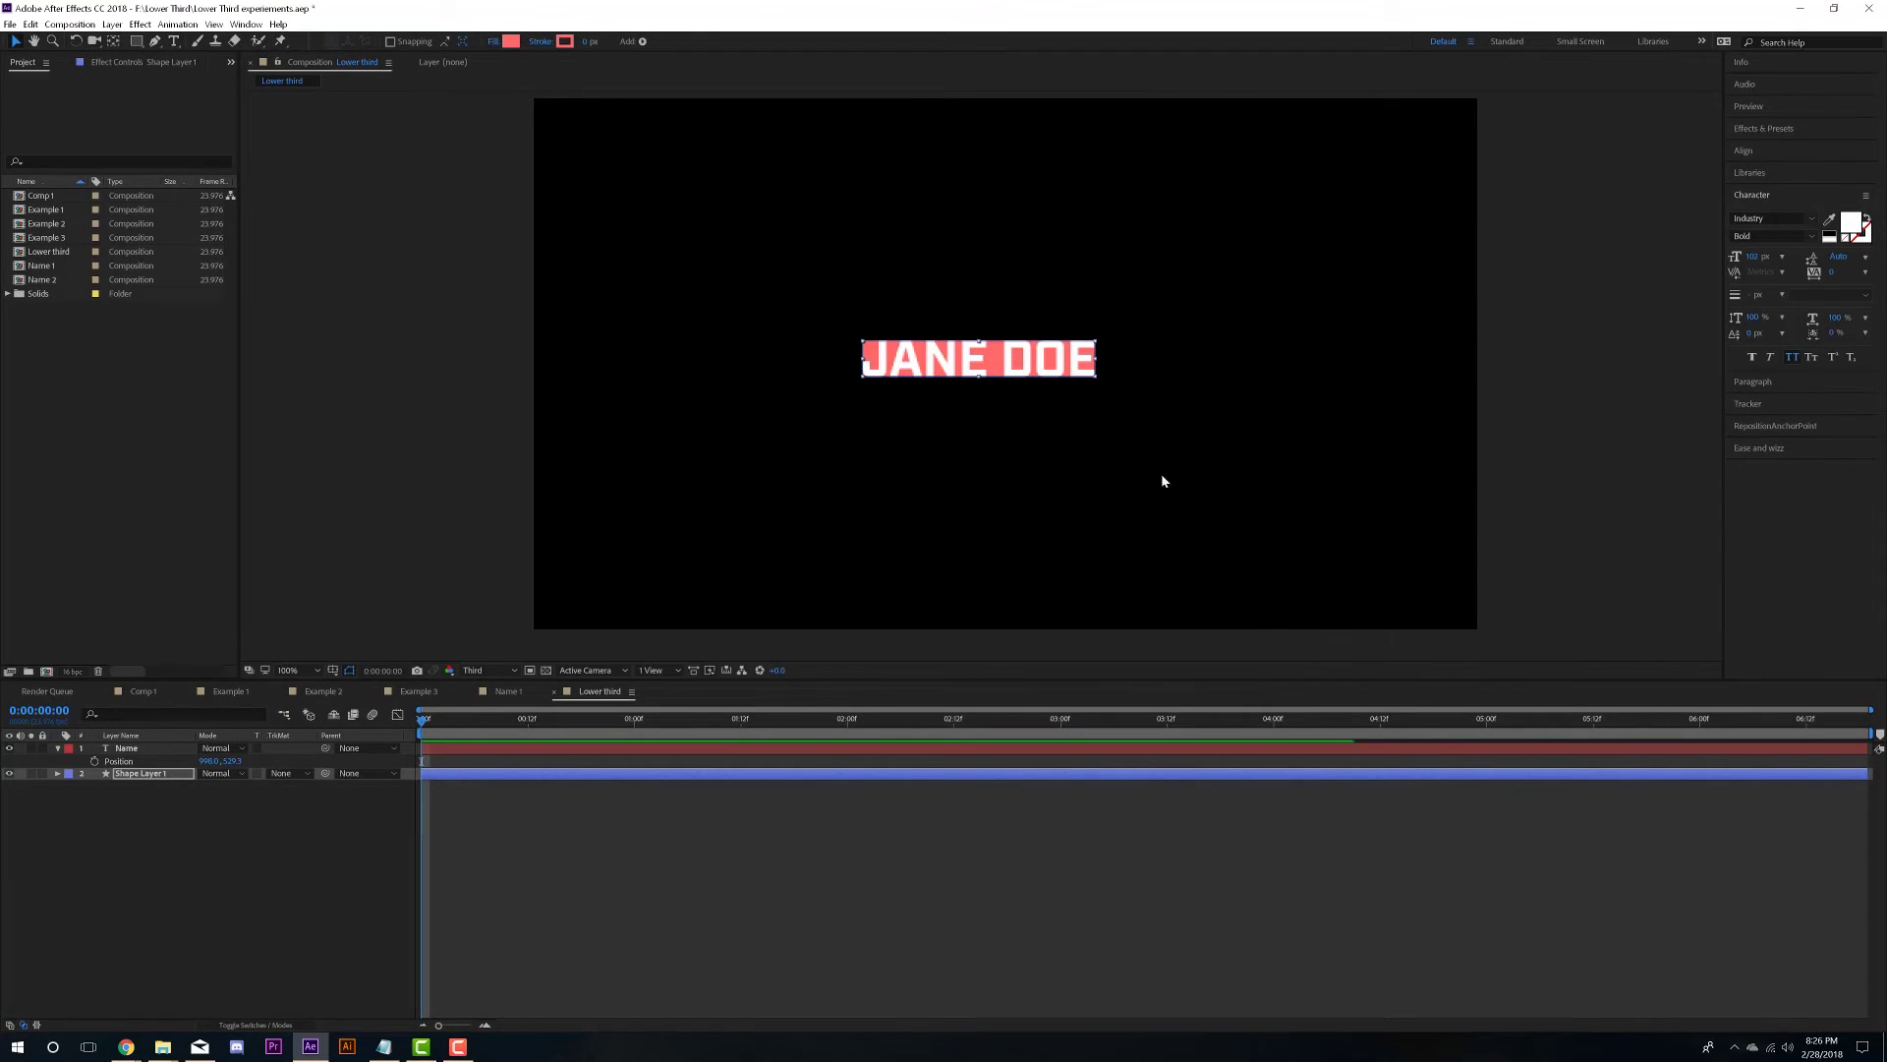
pyautogui.moveTo(588, 41)
pyautogui.mouseDown()
pyautogui.moveTo(624, 41)
pyautogui.moveTo(601, 42)
pyautogui.mouseUp()
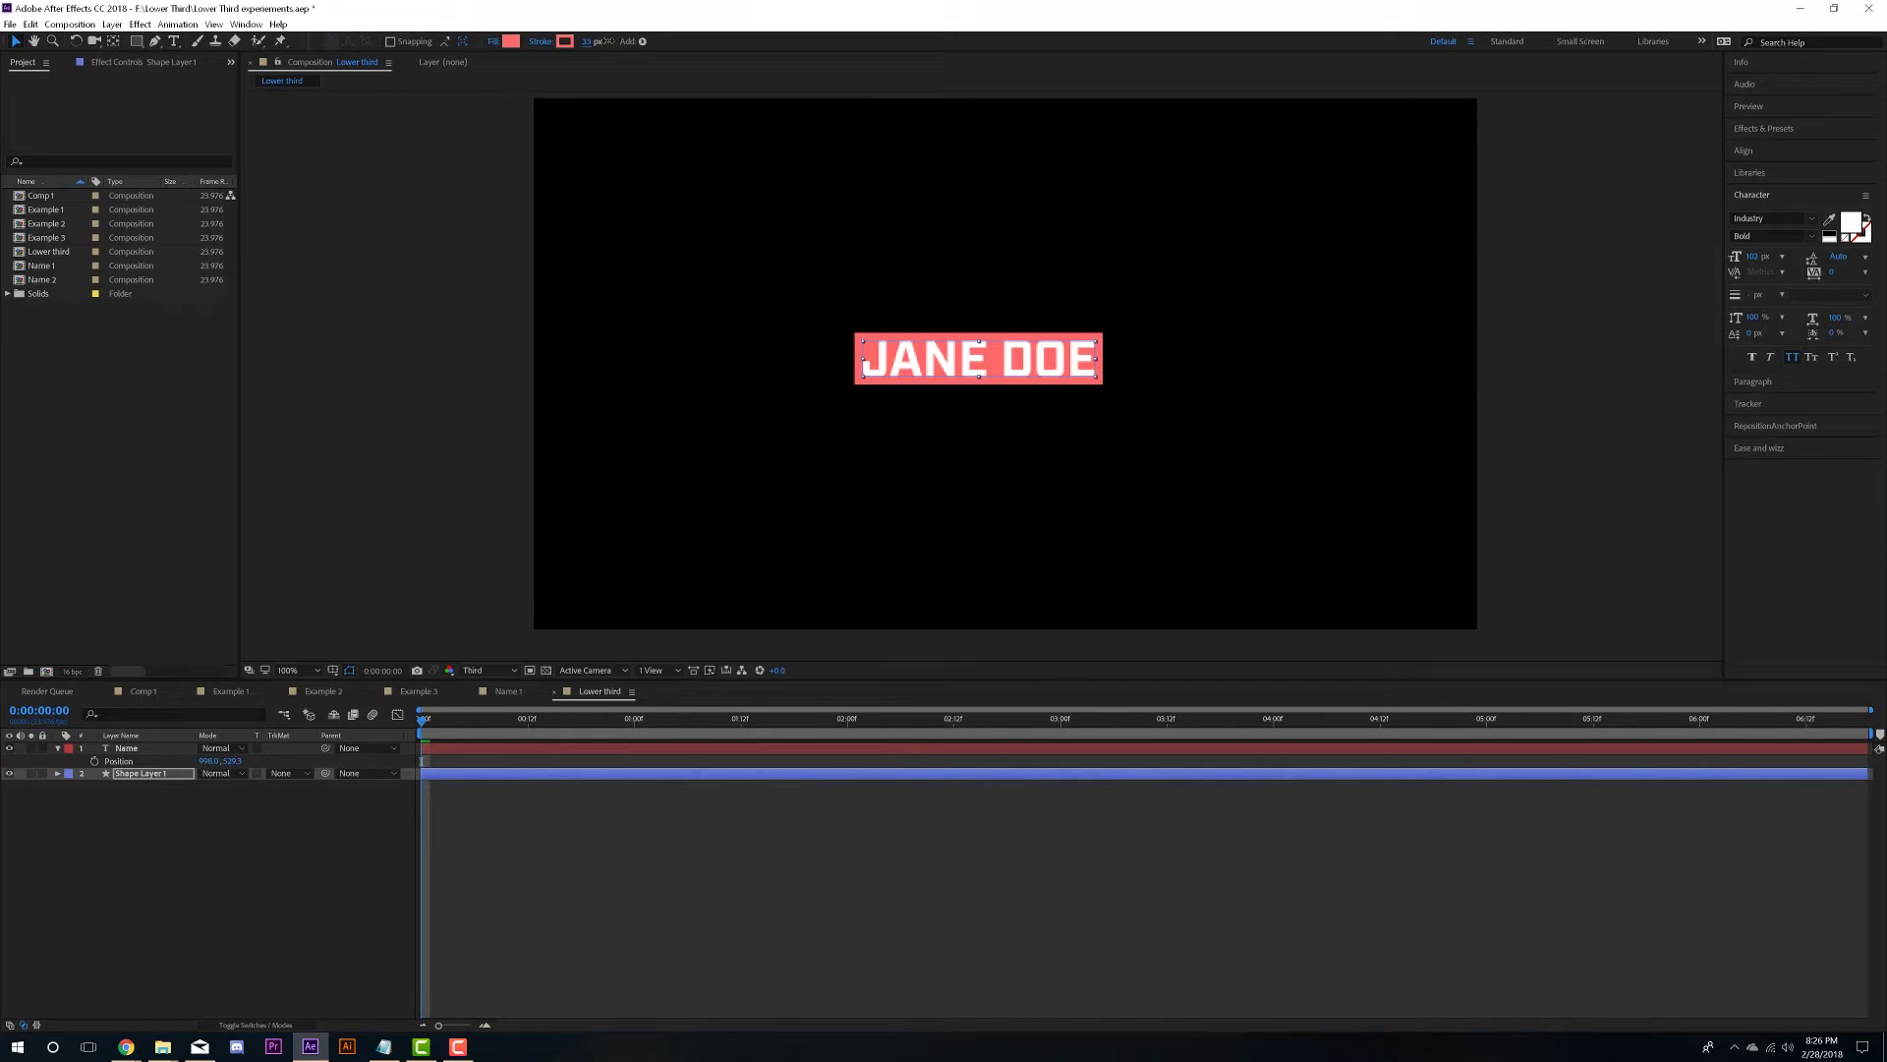
pyautogui.click(769, 906)
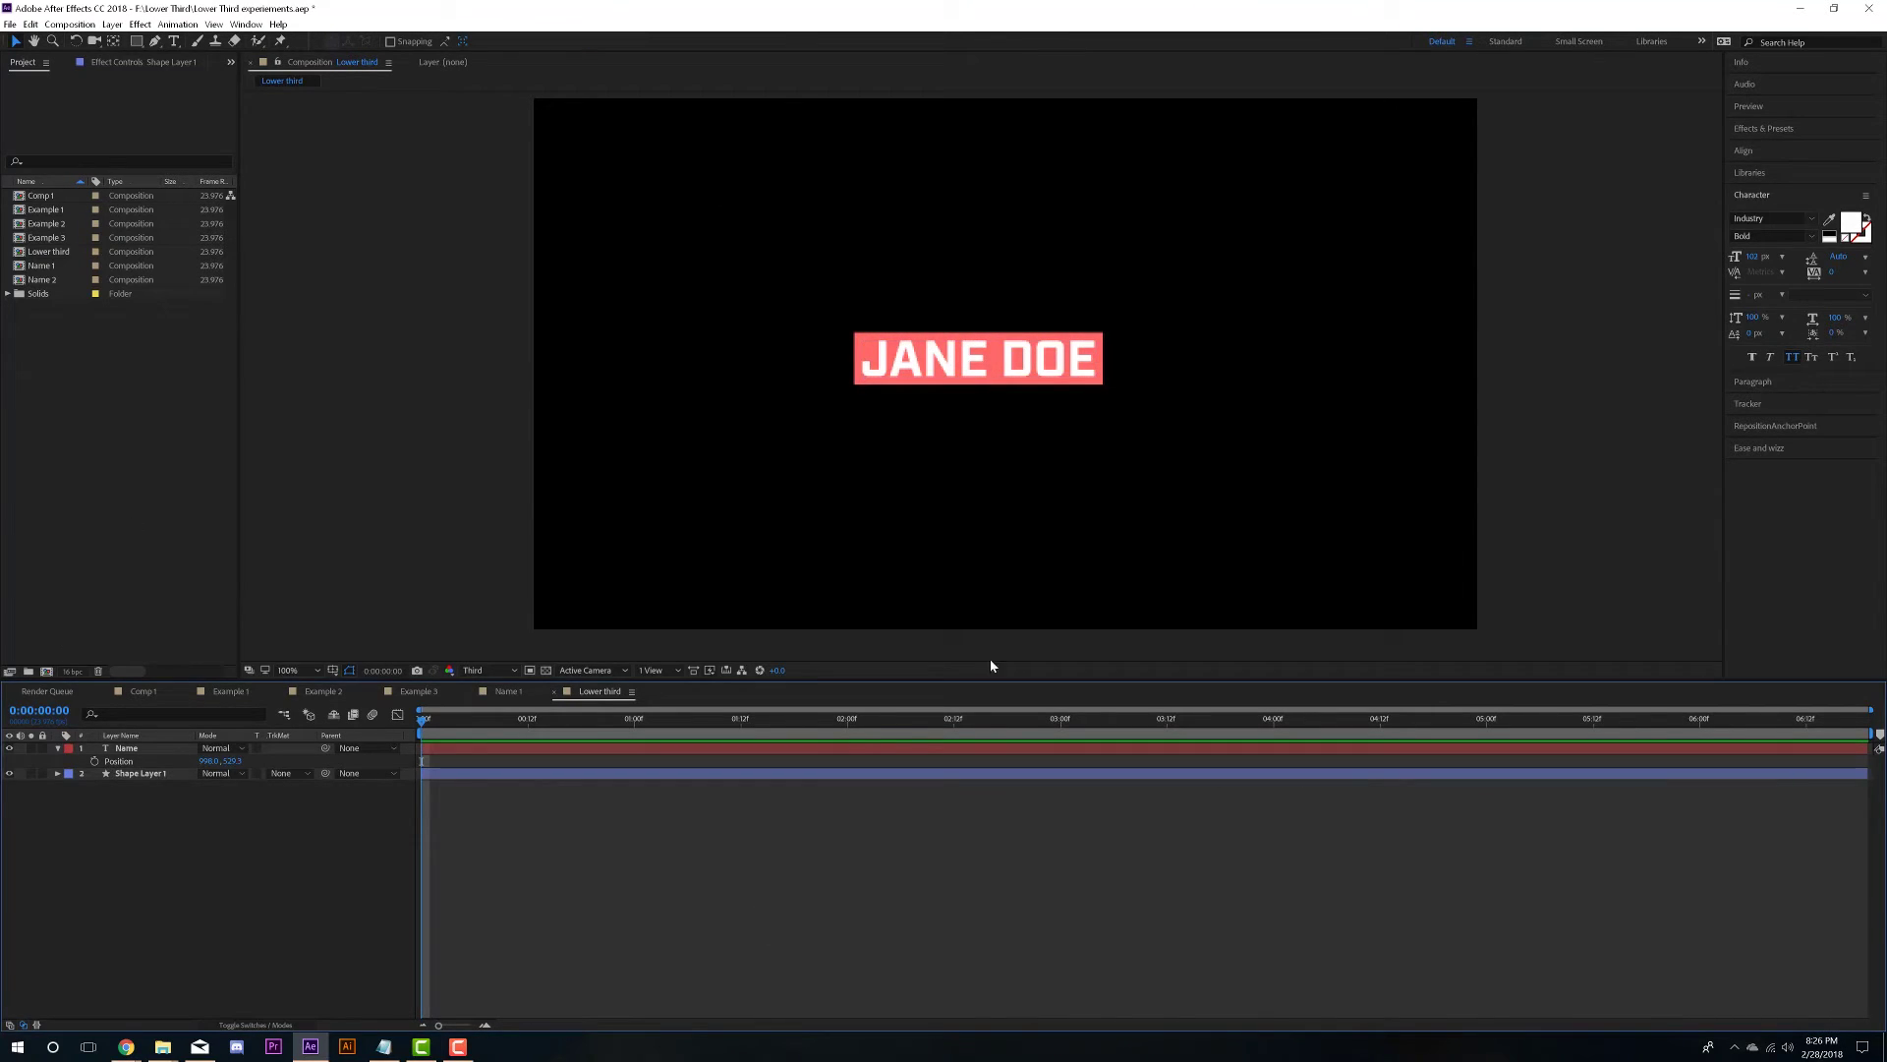
# - Set the box's Rectangle Path Roundness to 14
pyautogui.click(58, 772)
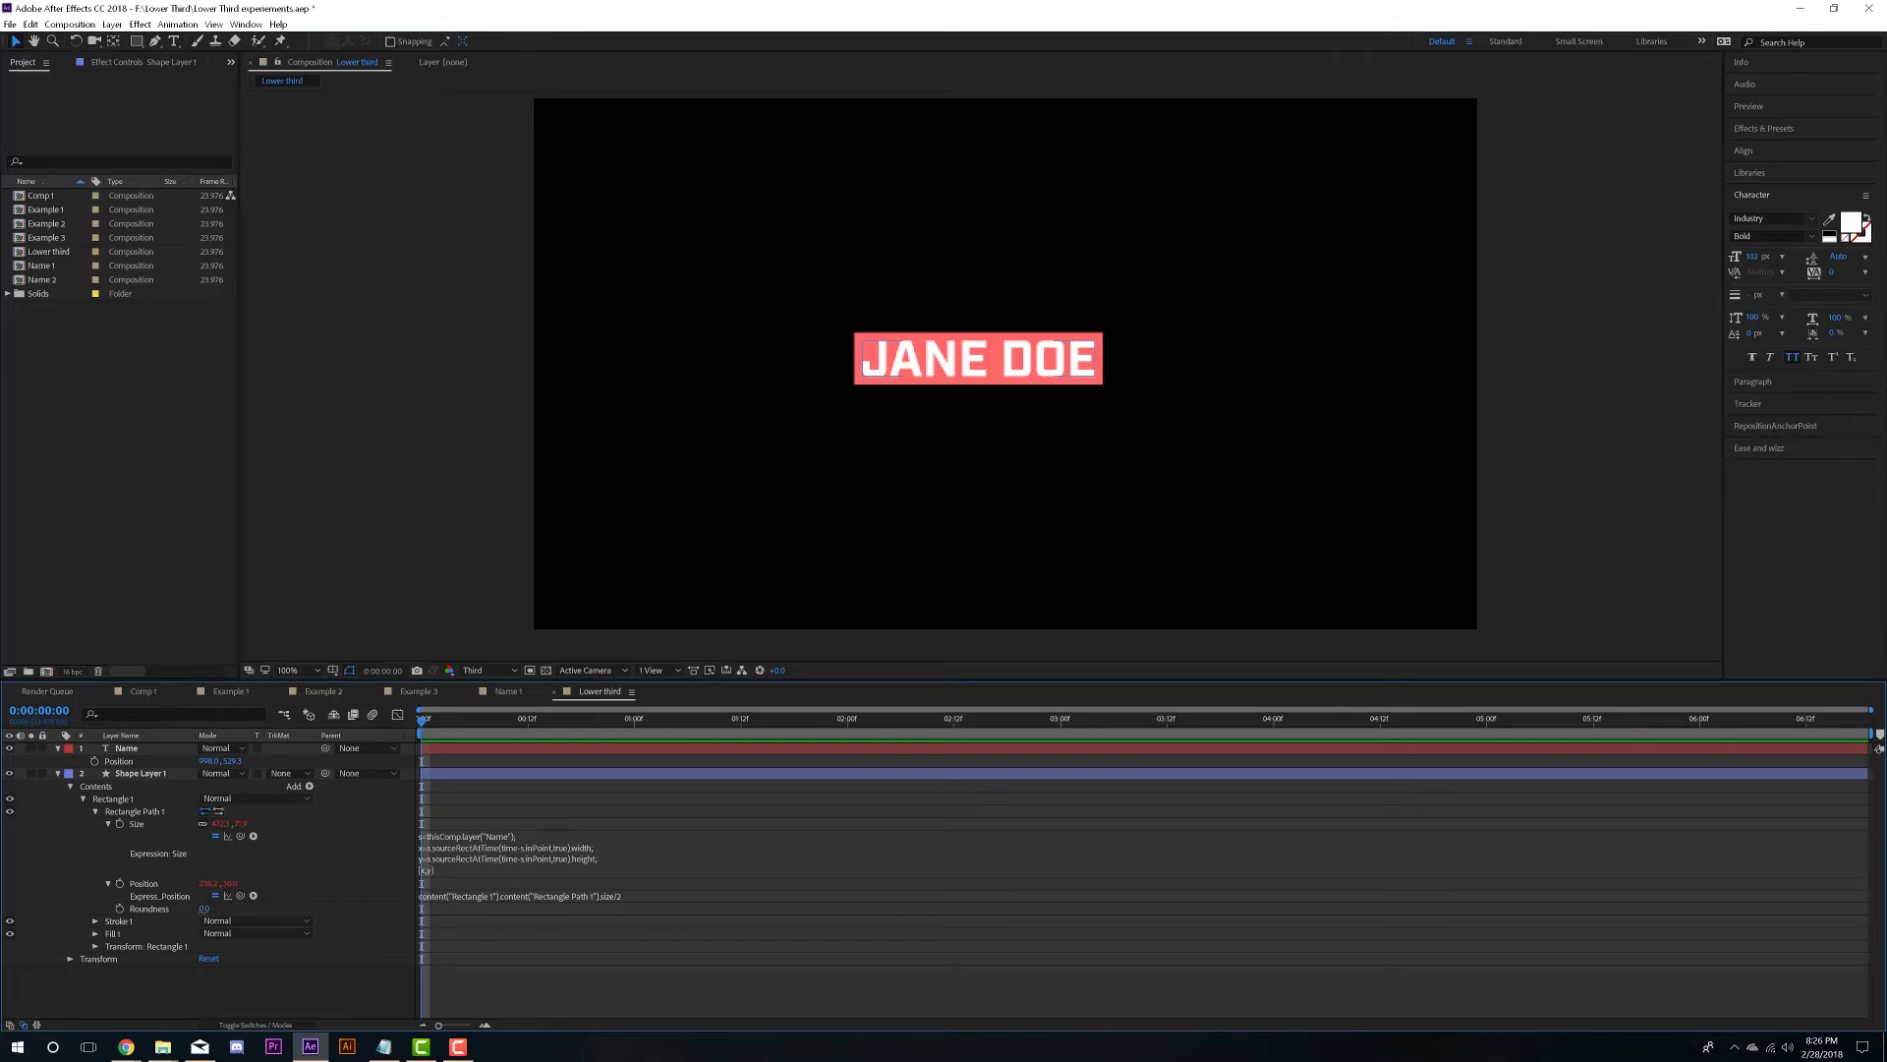
pyautogui.moveTo(204, 908); pyautogui.dragTo(217, 908)
pyautogui.click(1307, 481)
# - Select the whole Name text for editing and return the current time to the start
pyautogui.click(178, 751)
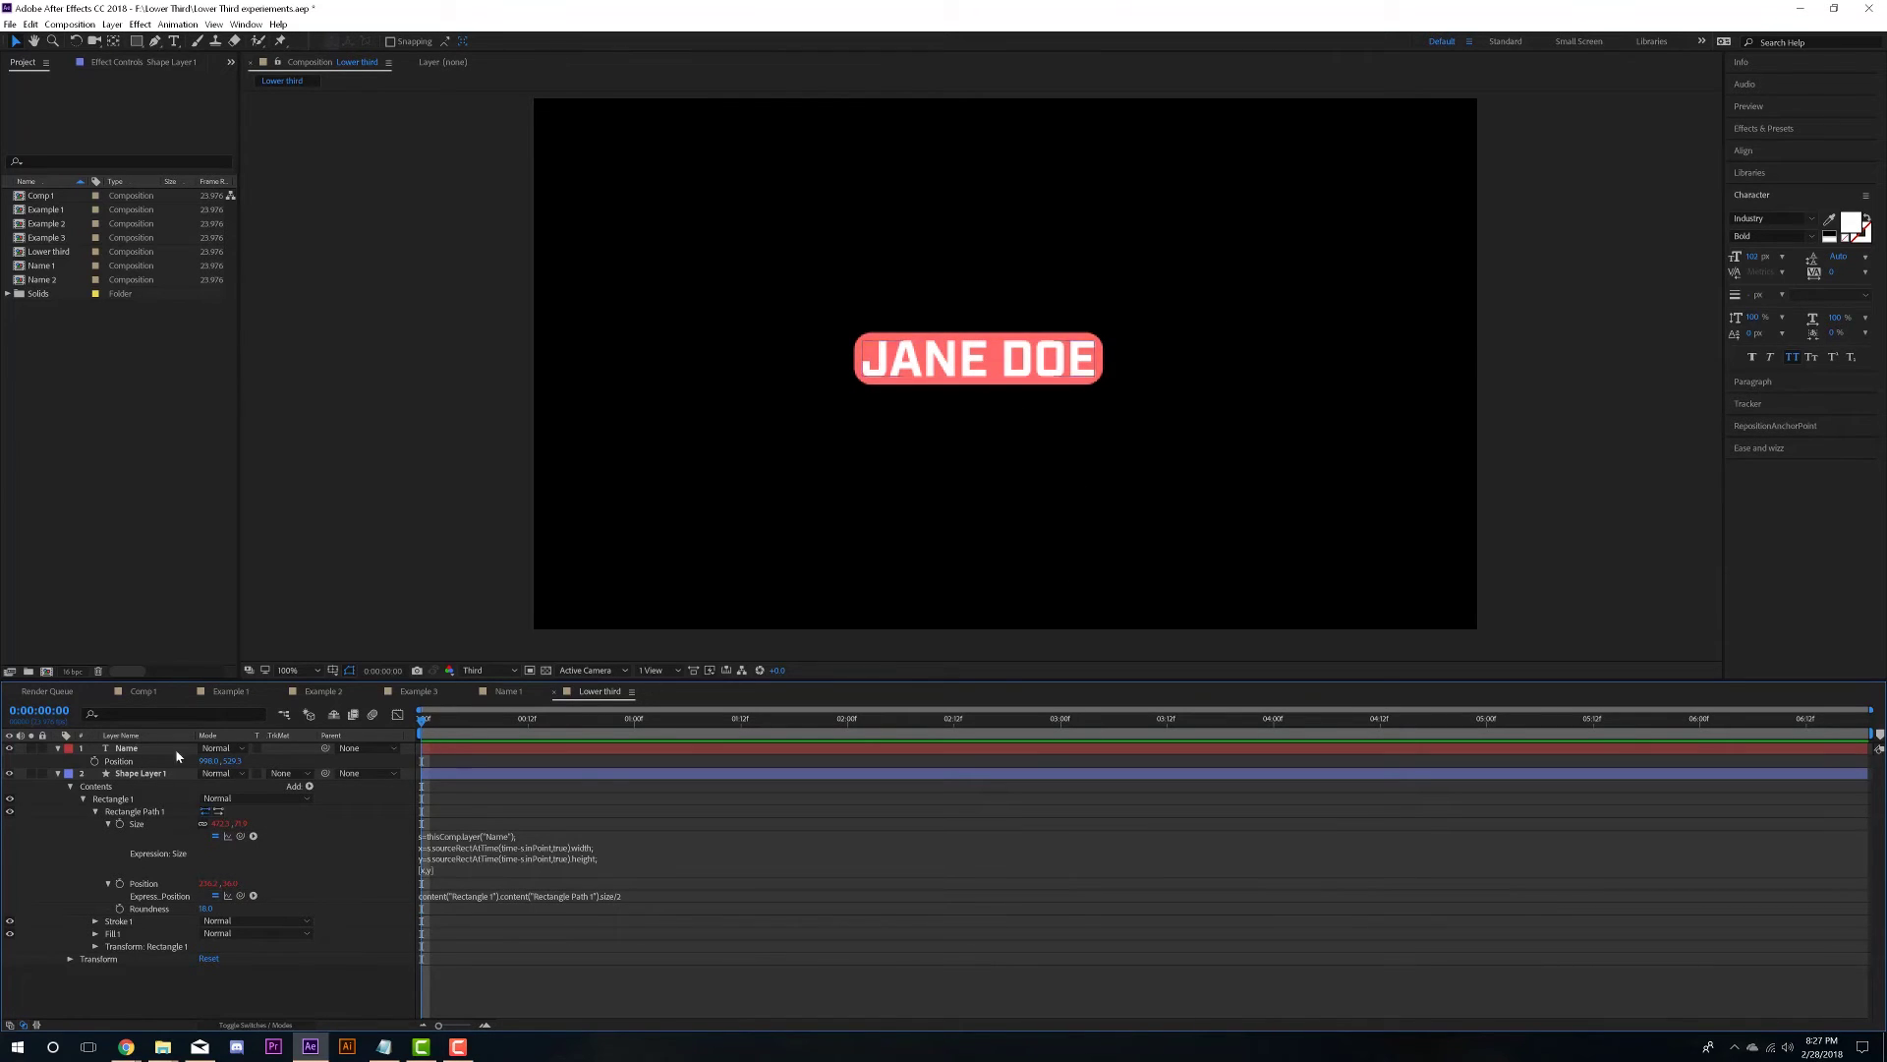
pyautogui.click(57, 772)
pyautogui.hotkey('ctrl', 't')
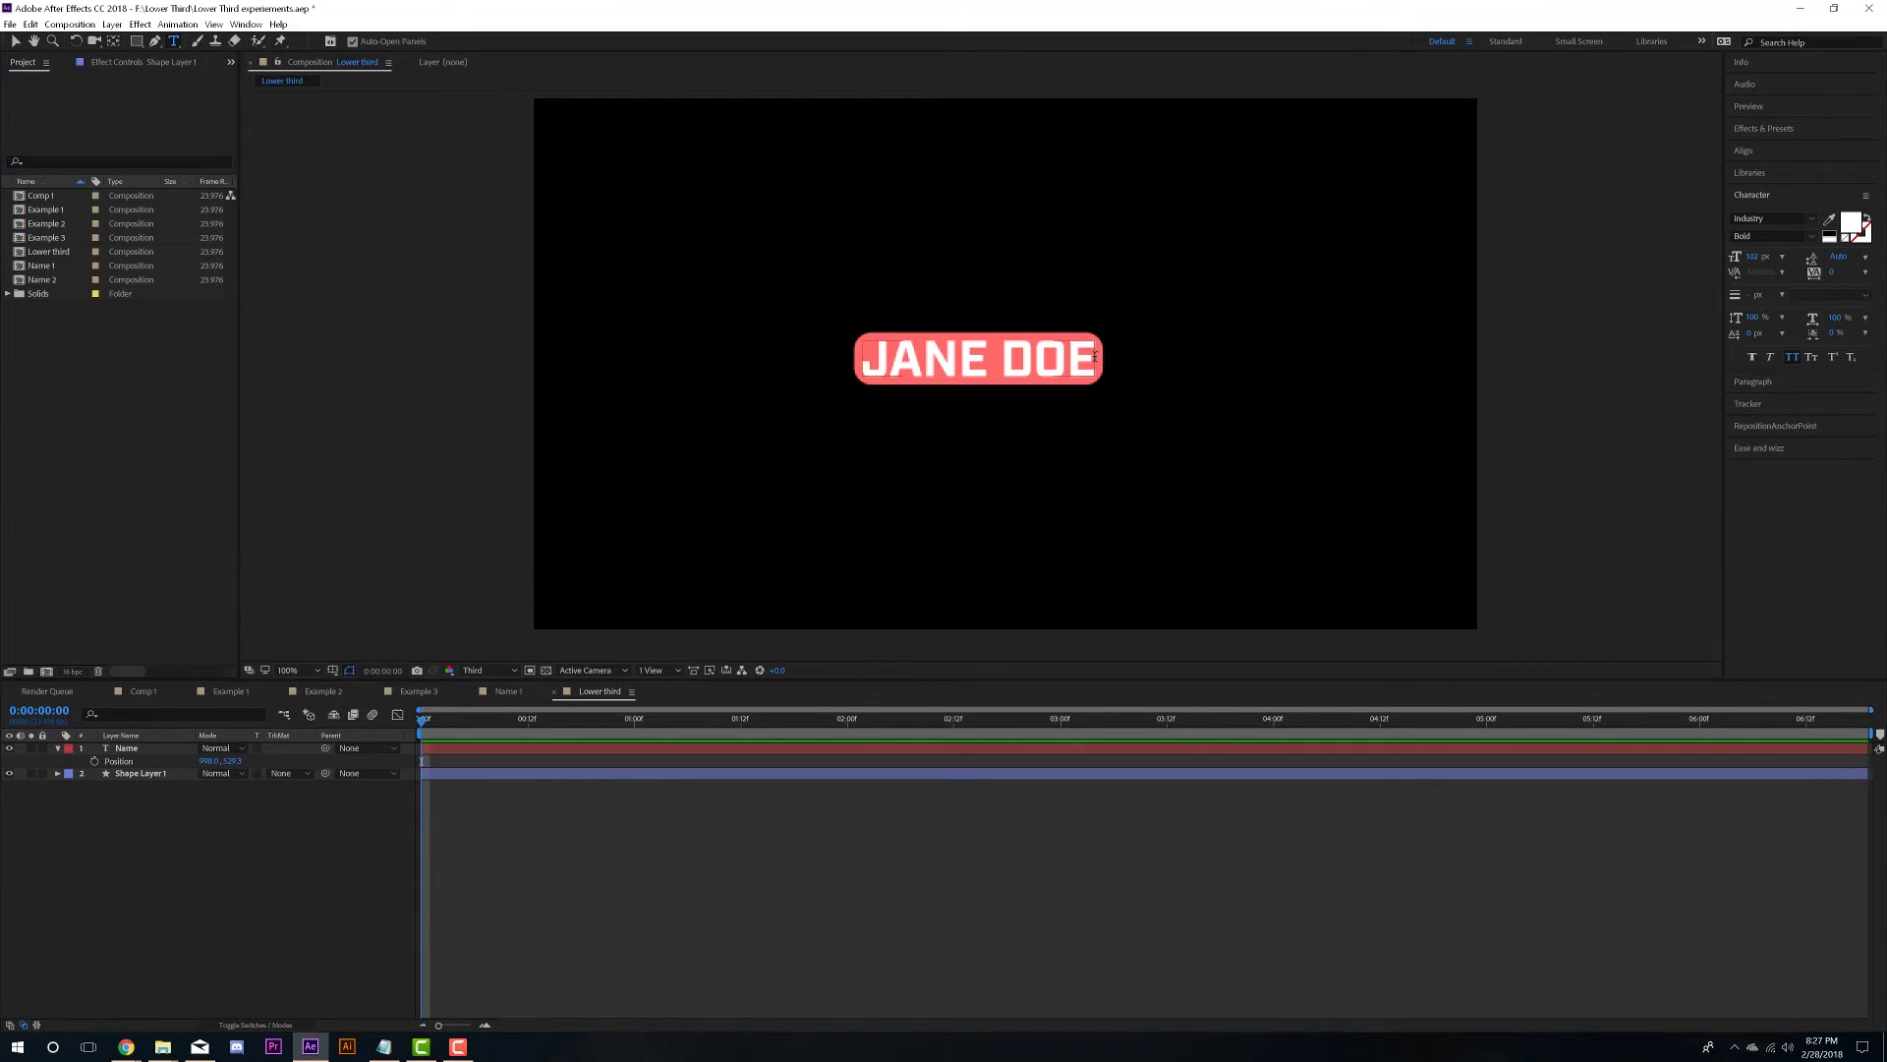
pyautogui.moveTo(1102, 359); pyautogui.dragTo(813, 357)
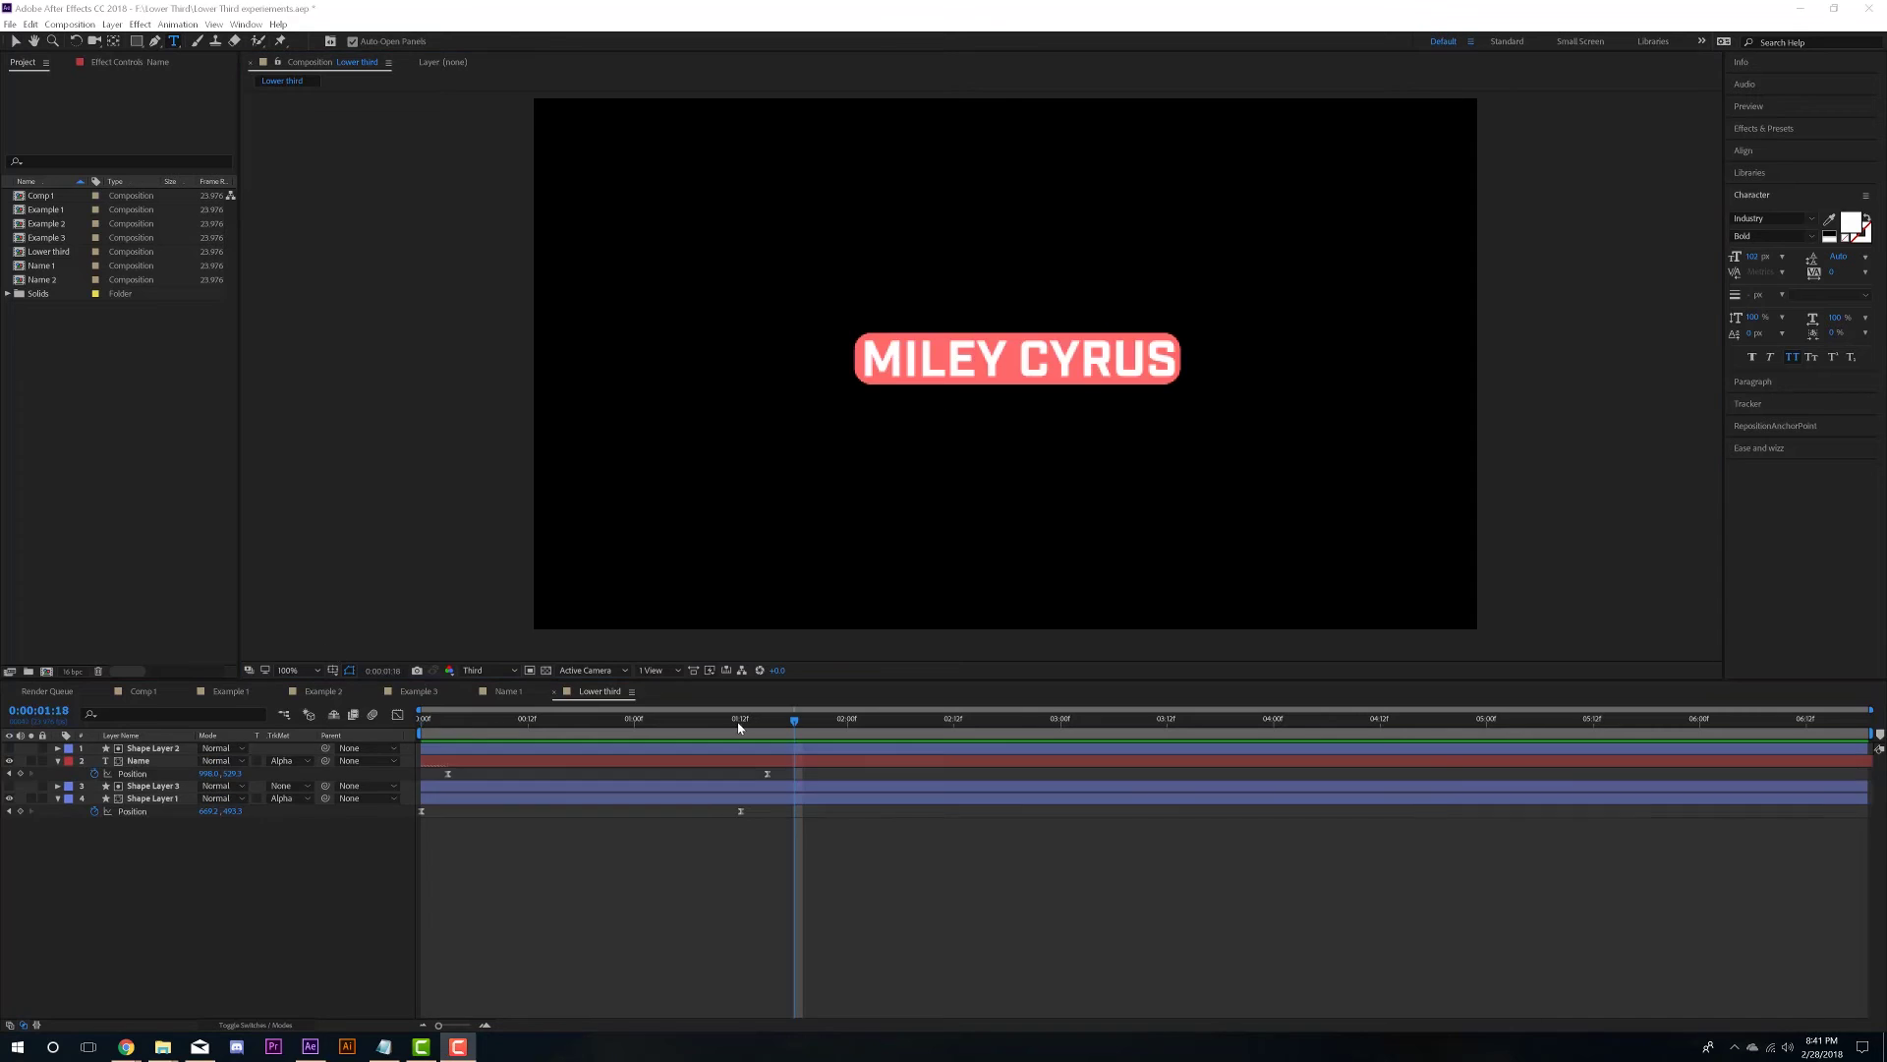
pyautogui.moveTo(800, 719); pyautogui.dragTo(422, 719)
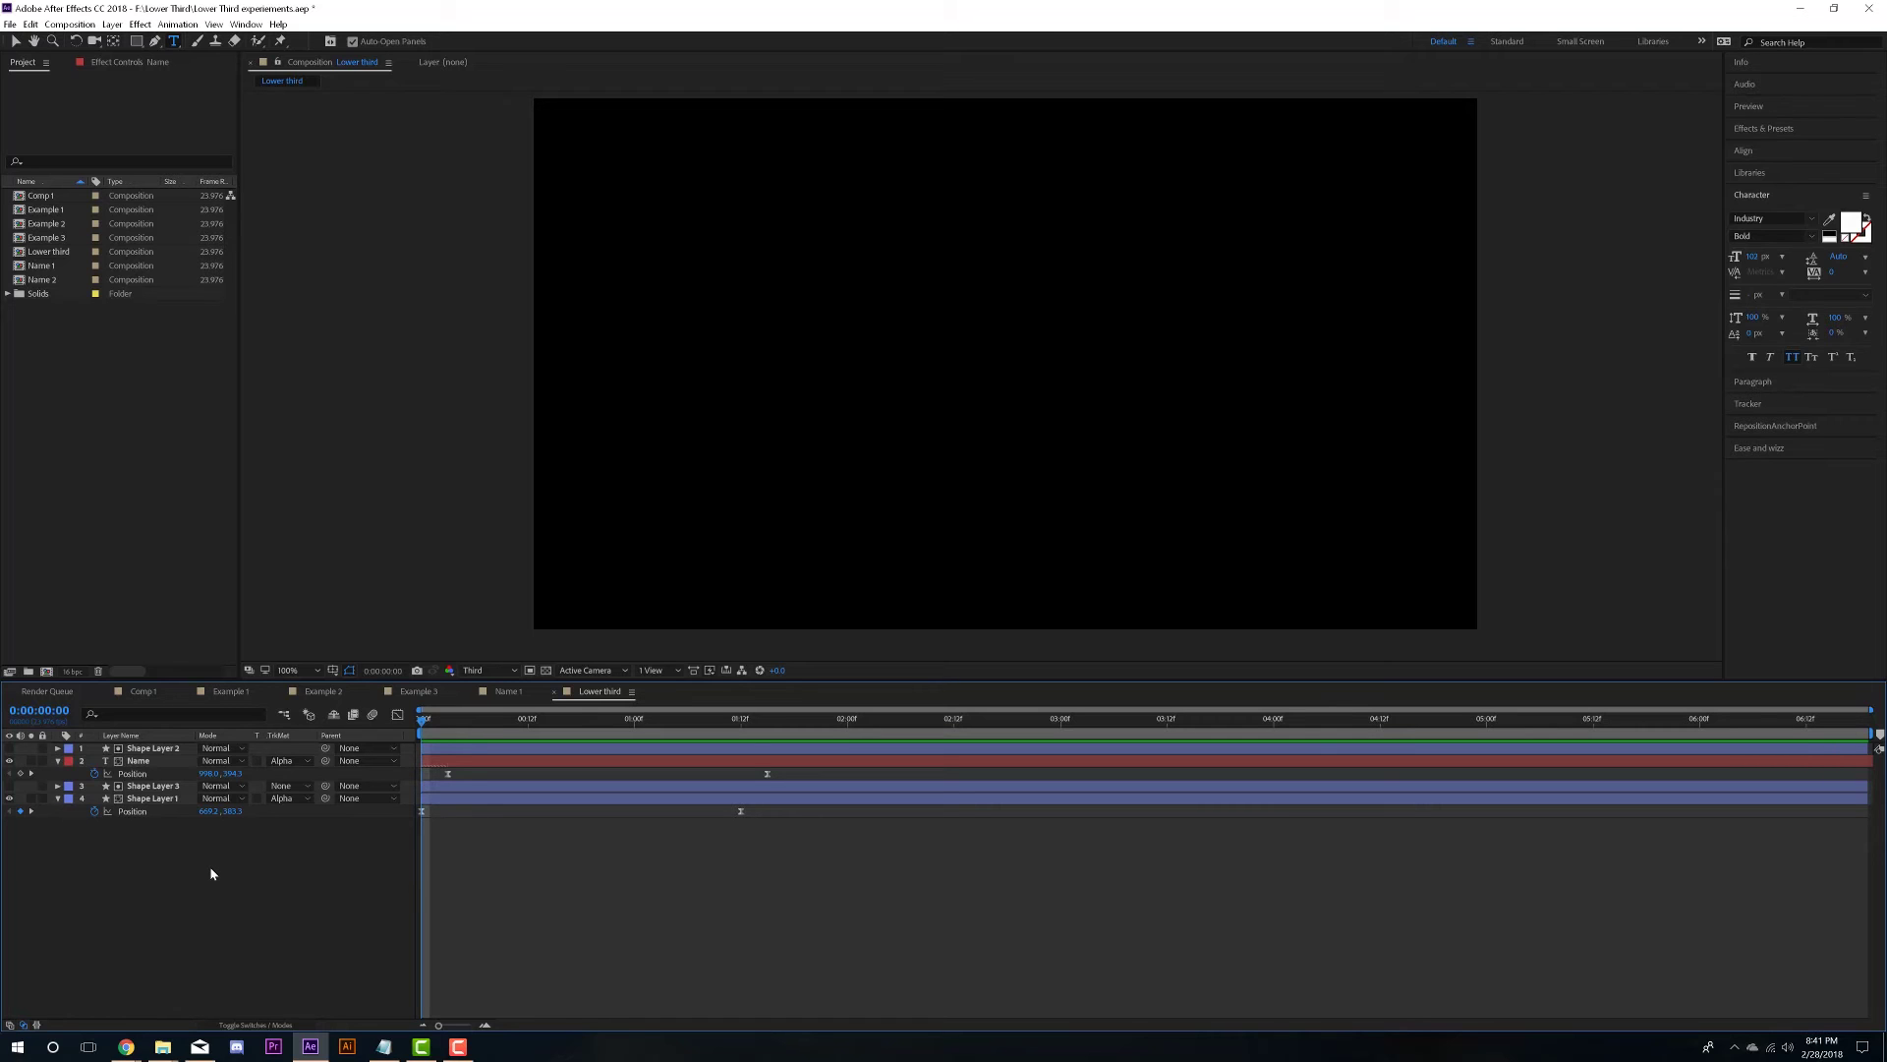
# - Preview the animation, make Shape Layer 3 visible, and turn on the transparency grid
pyautogui.press('space')
pyautogui.press('space')
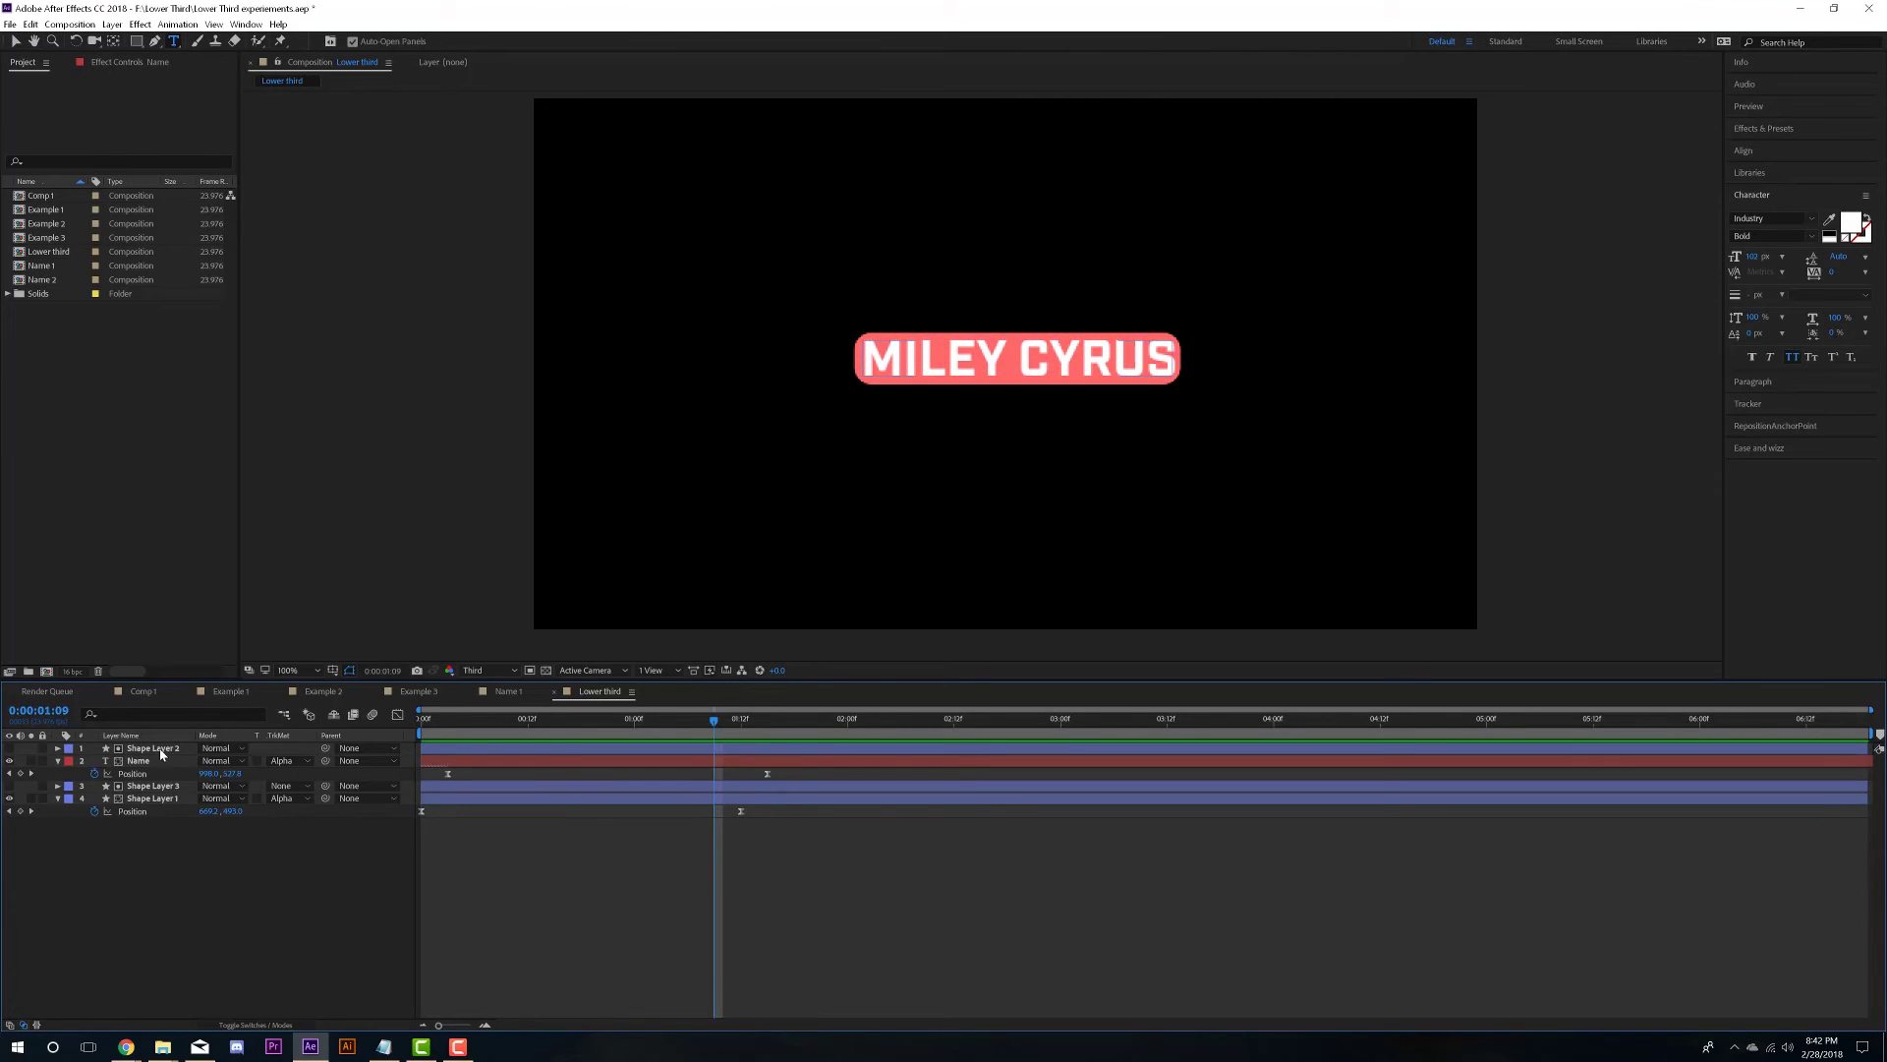
pyautogui.click(155, 799)
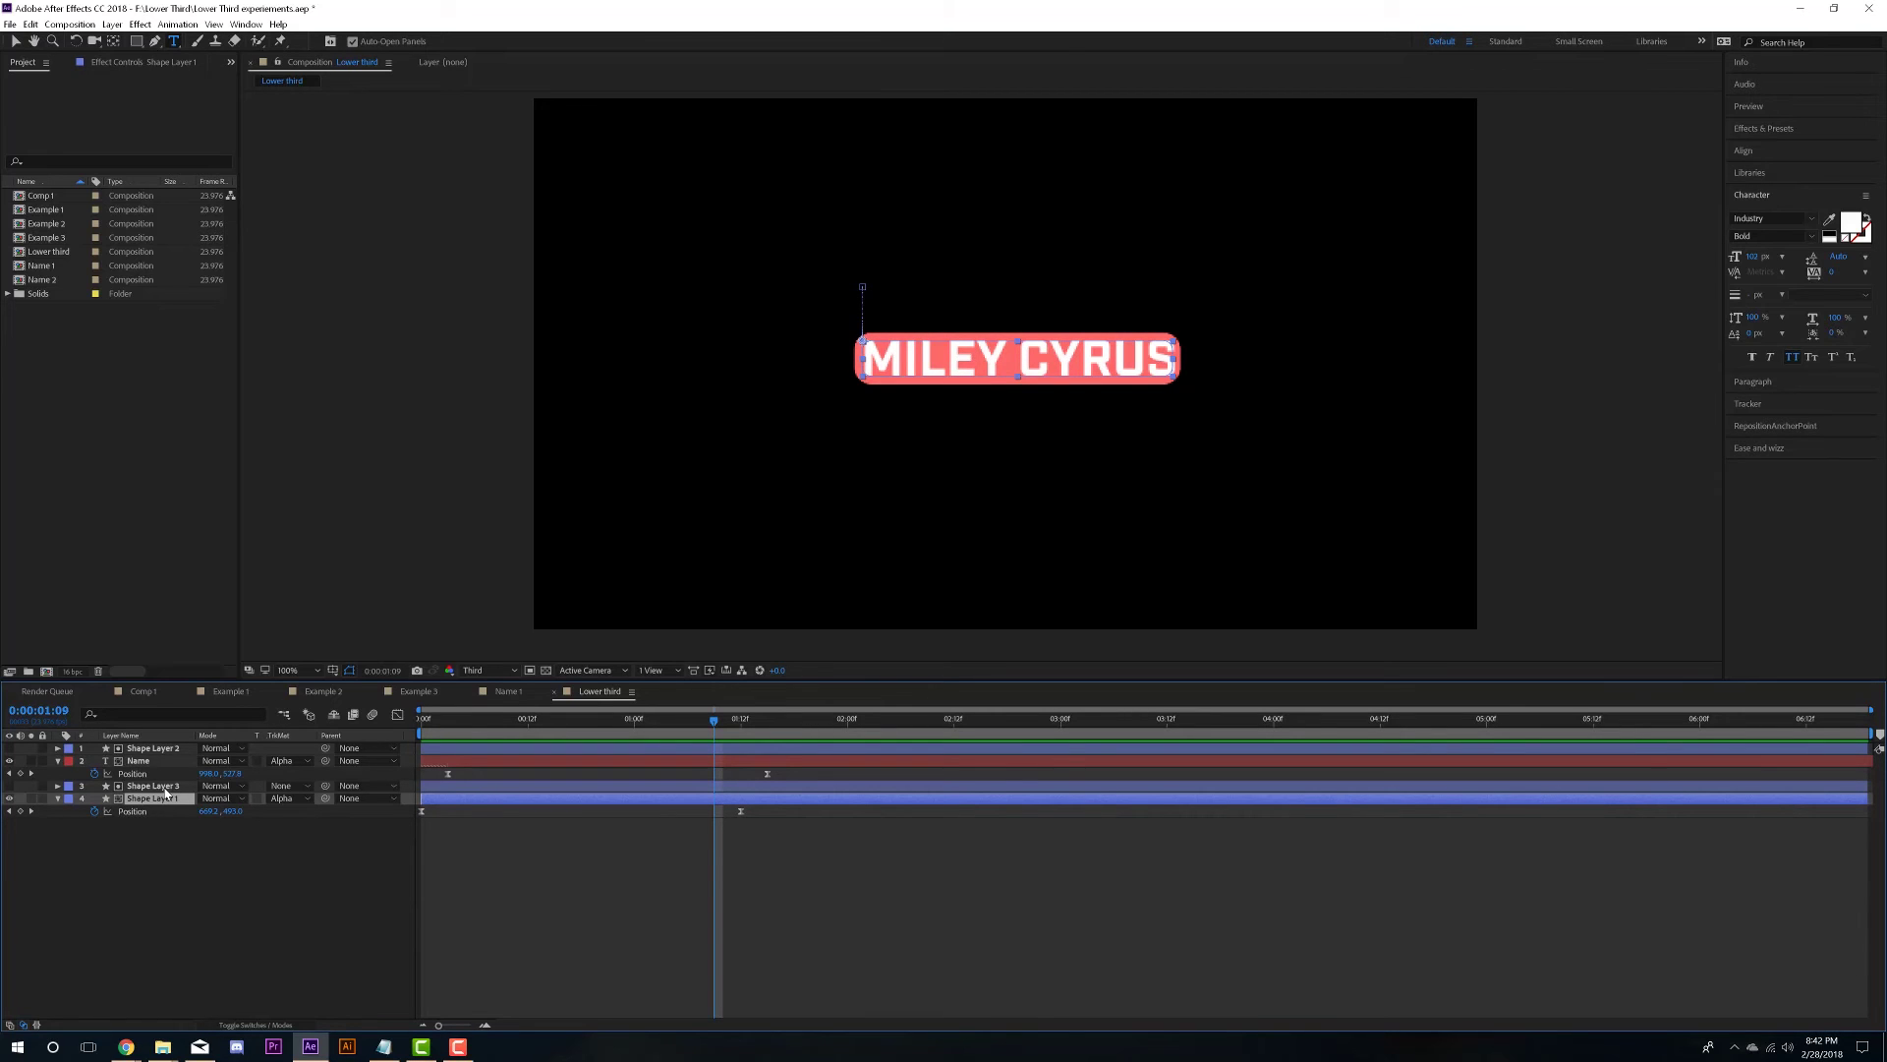
pyautogui.click(162, 787)
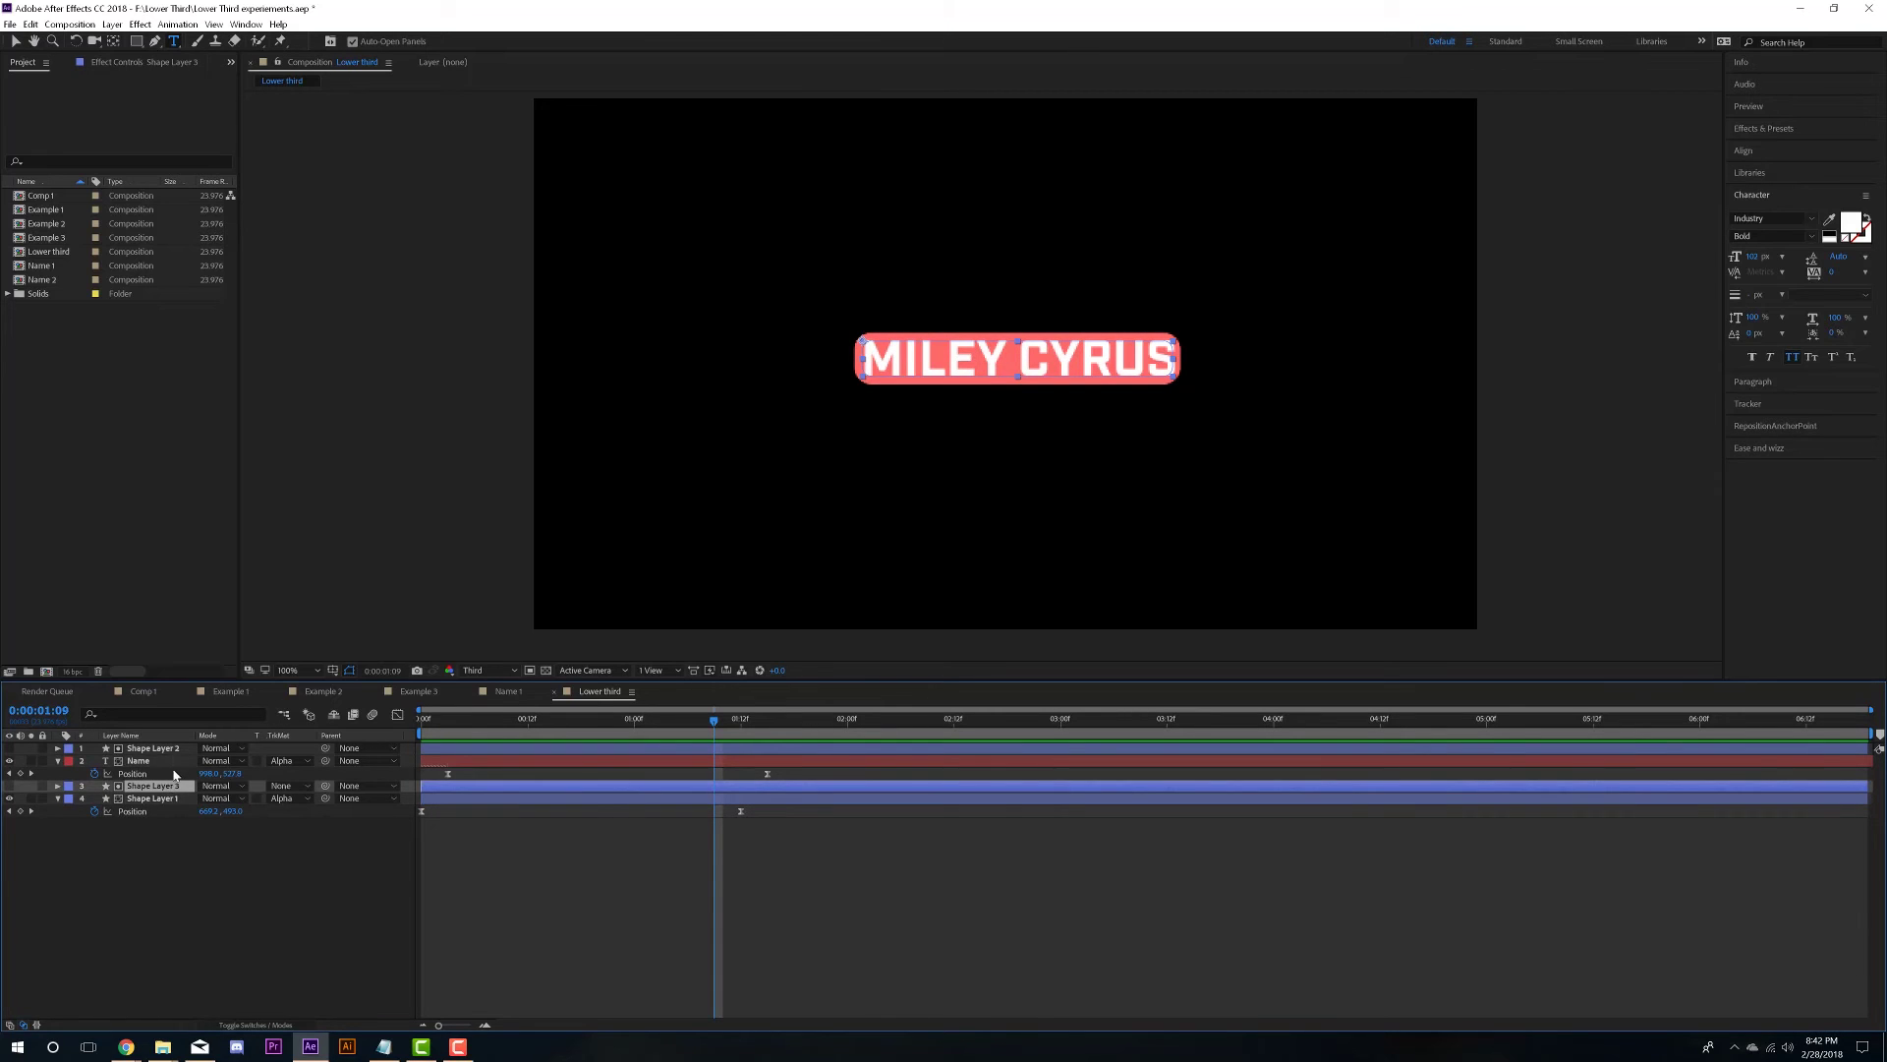
pyautogui.click(167, 753)
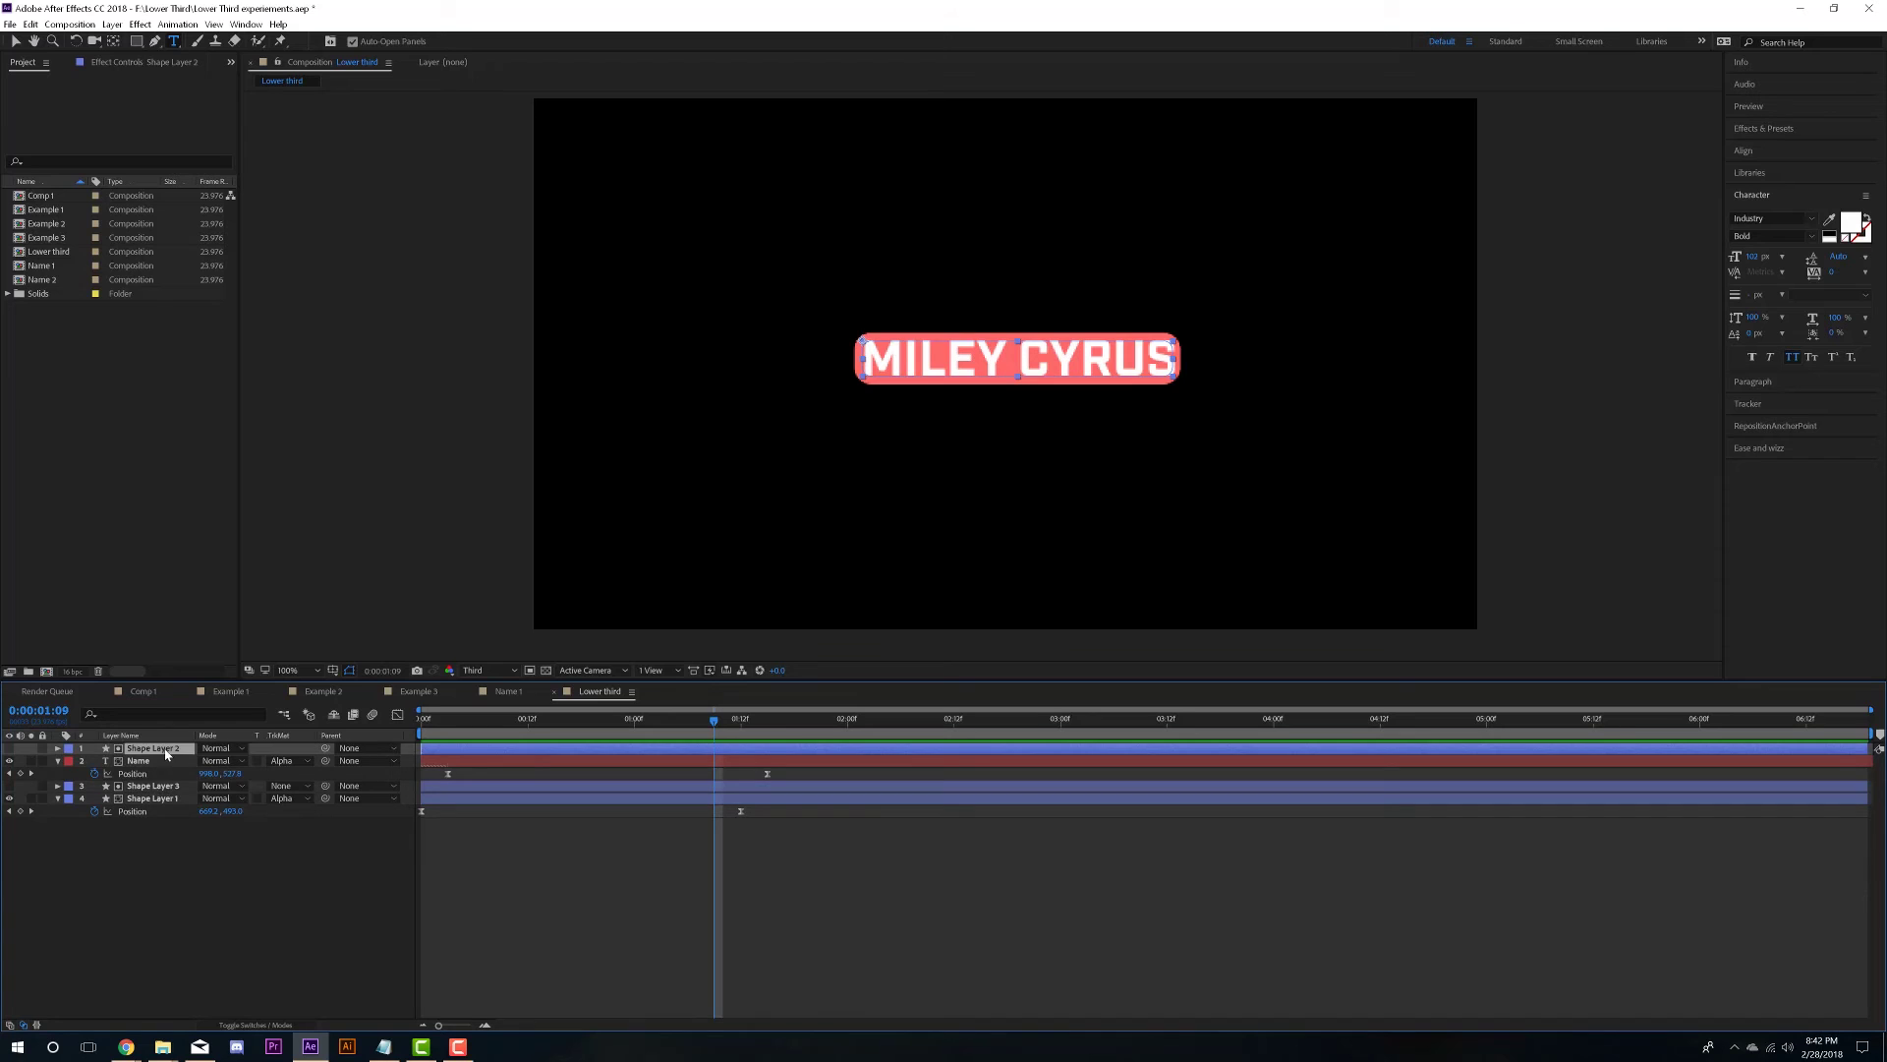
pyautogui.click(81, 786)
pyautogui.click(9, 787)
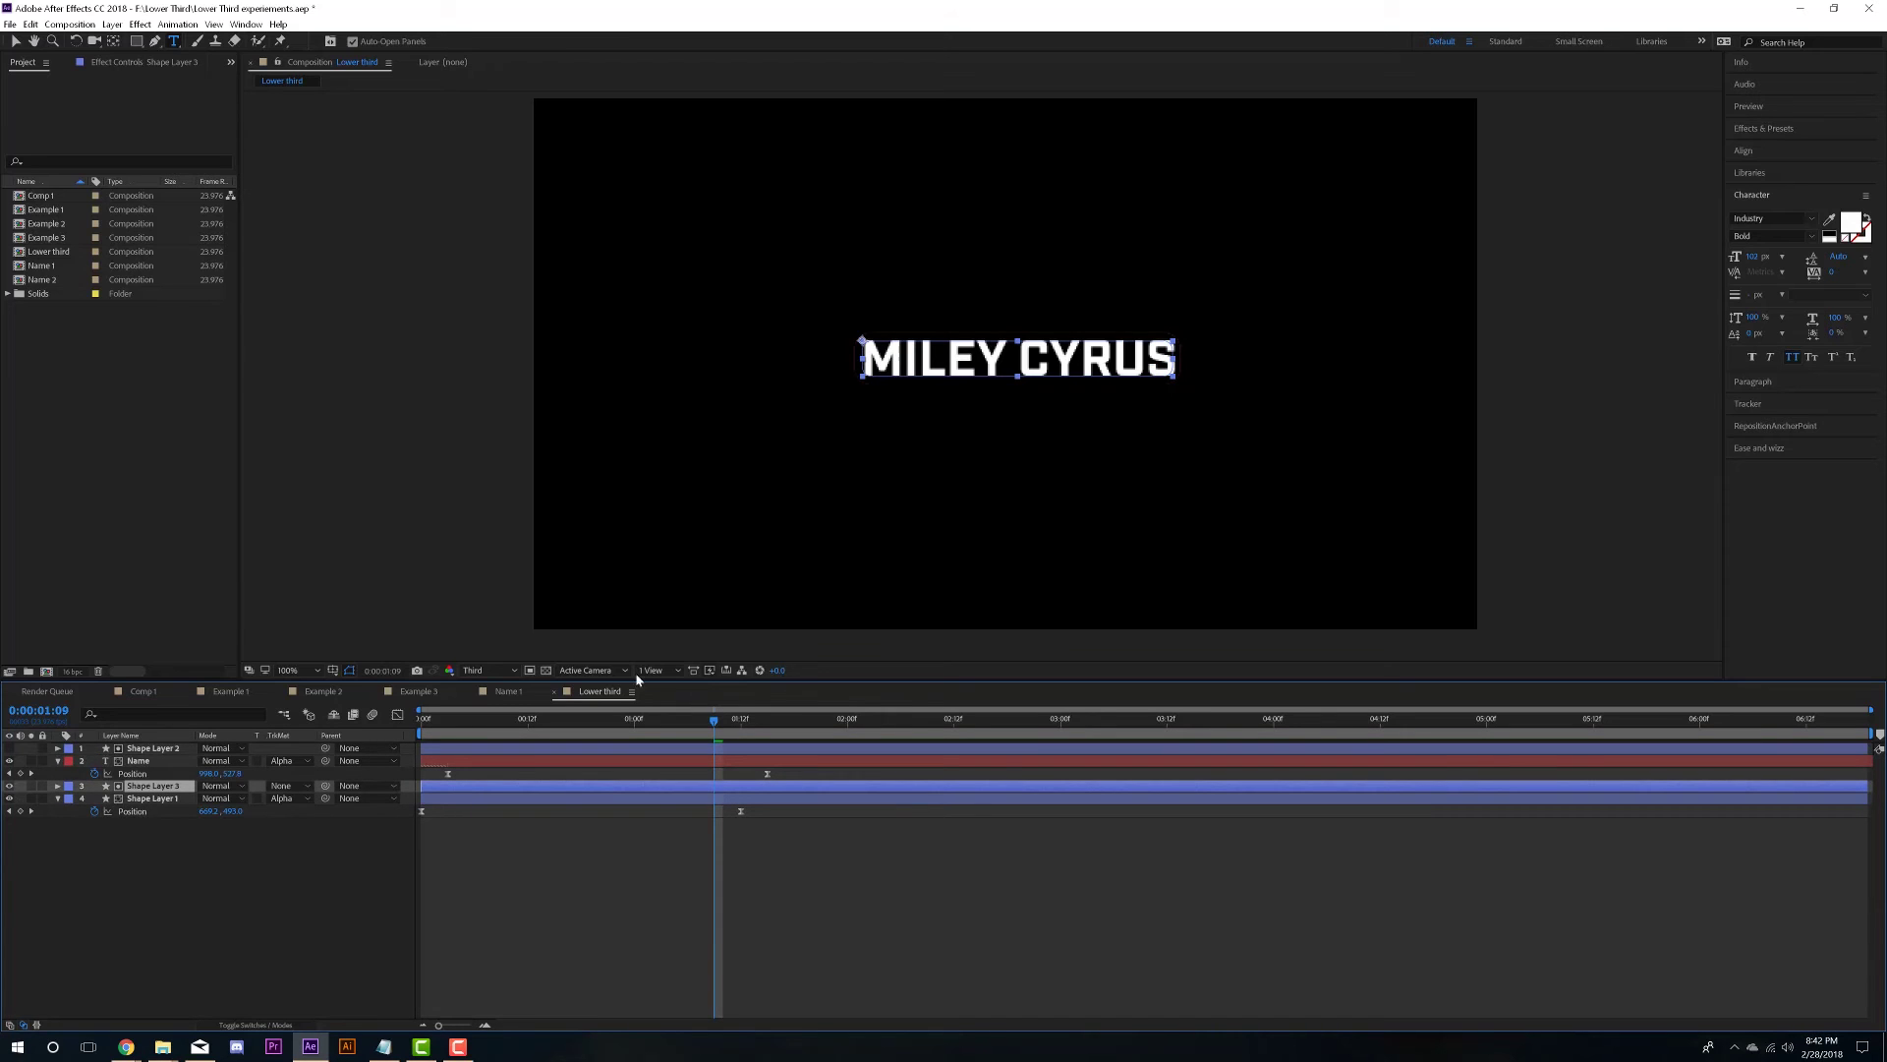
pyautogui.press('v')
pyautogui.click(546, 669)
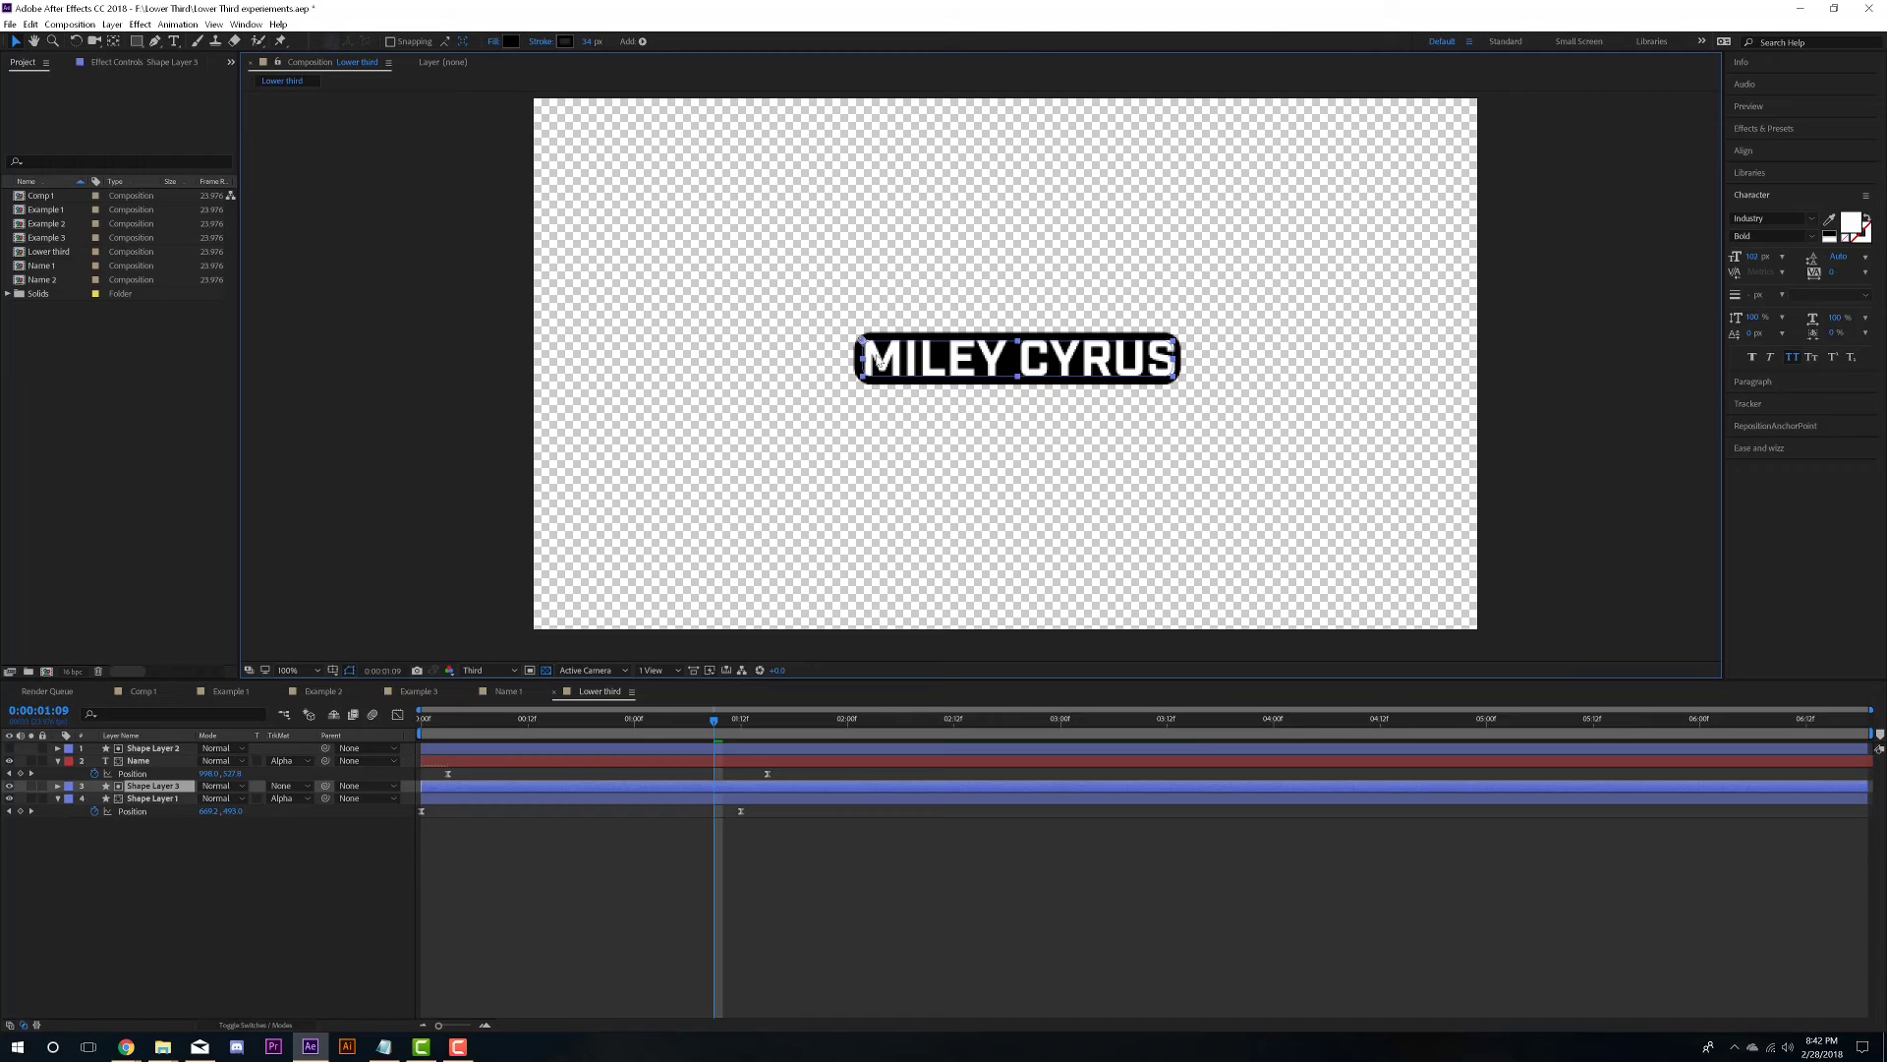
pyautogui.click(142, 786)
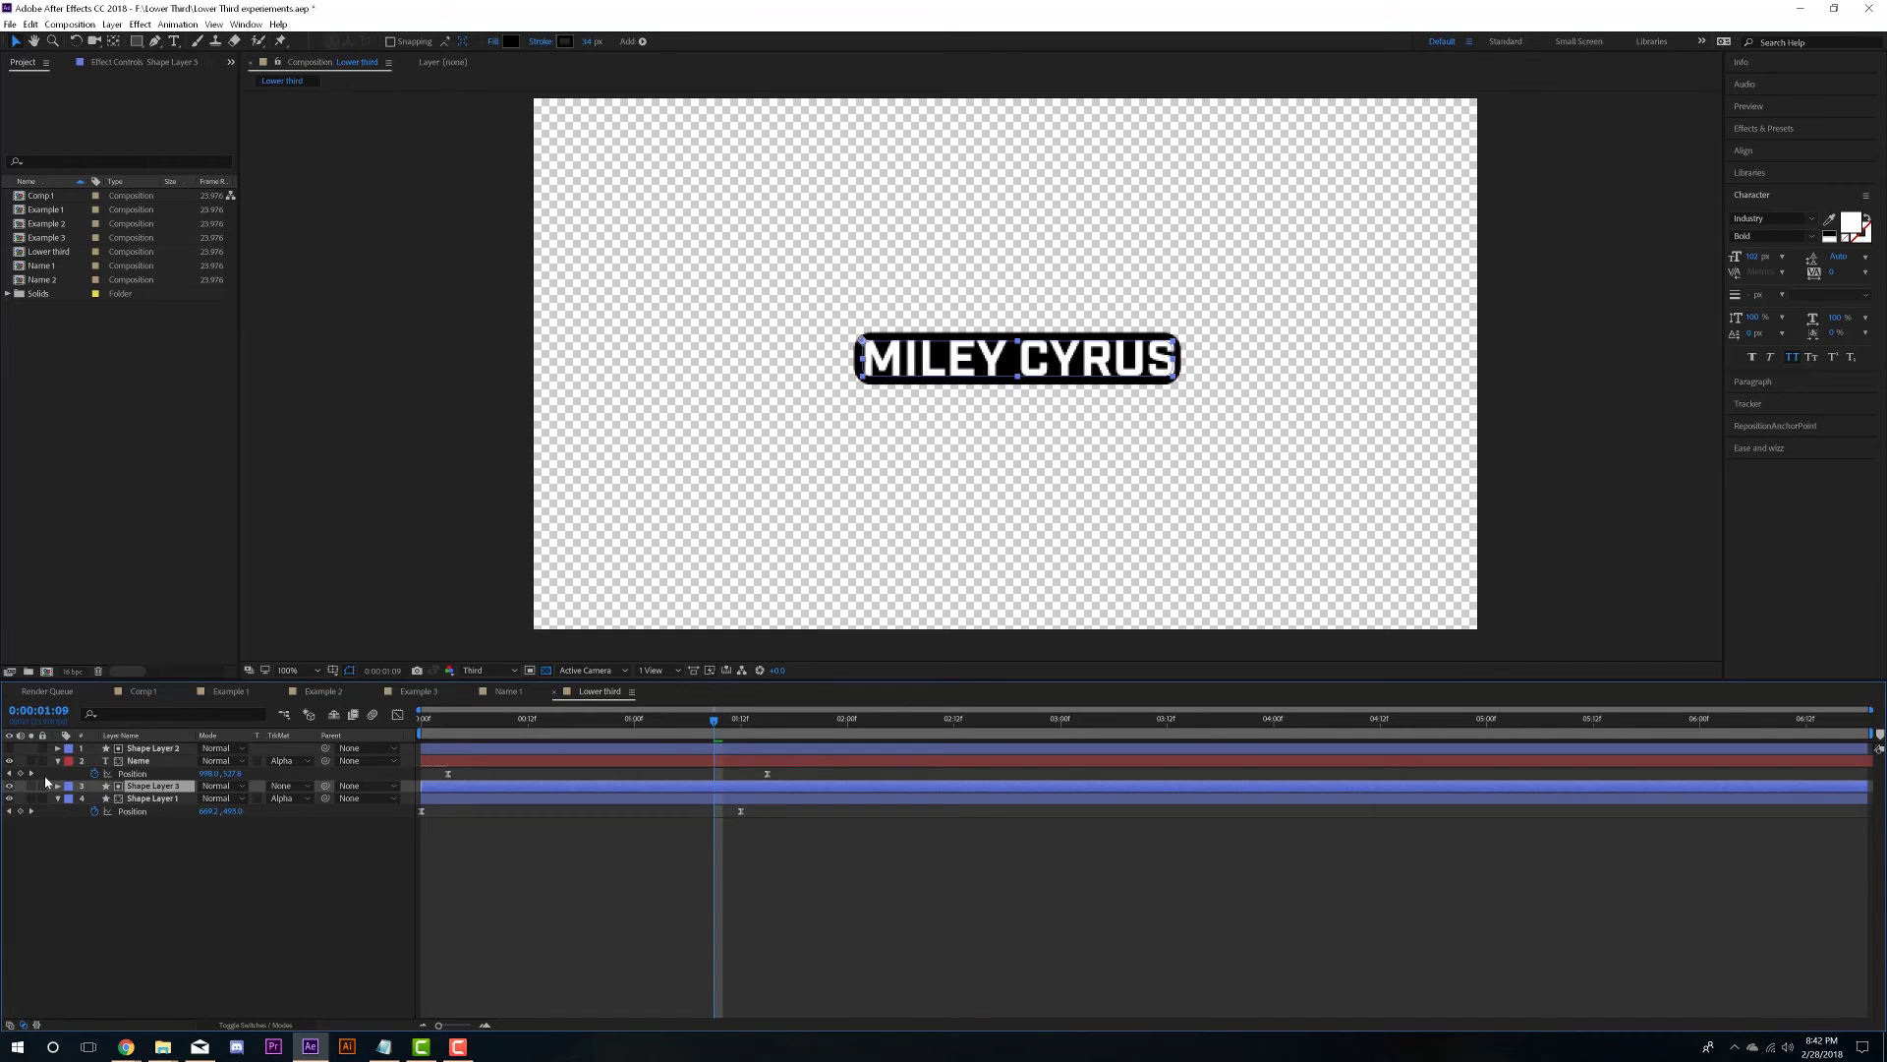
pyautogui.click(148, 798)
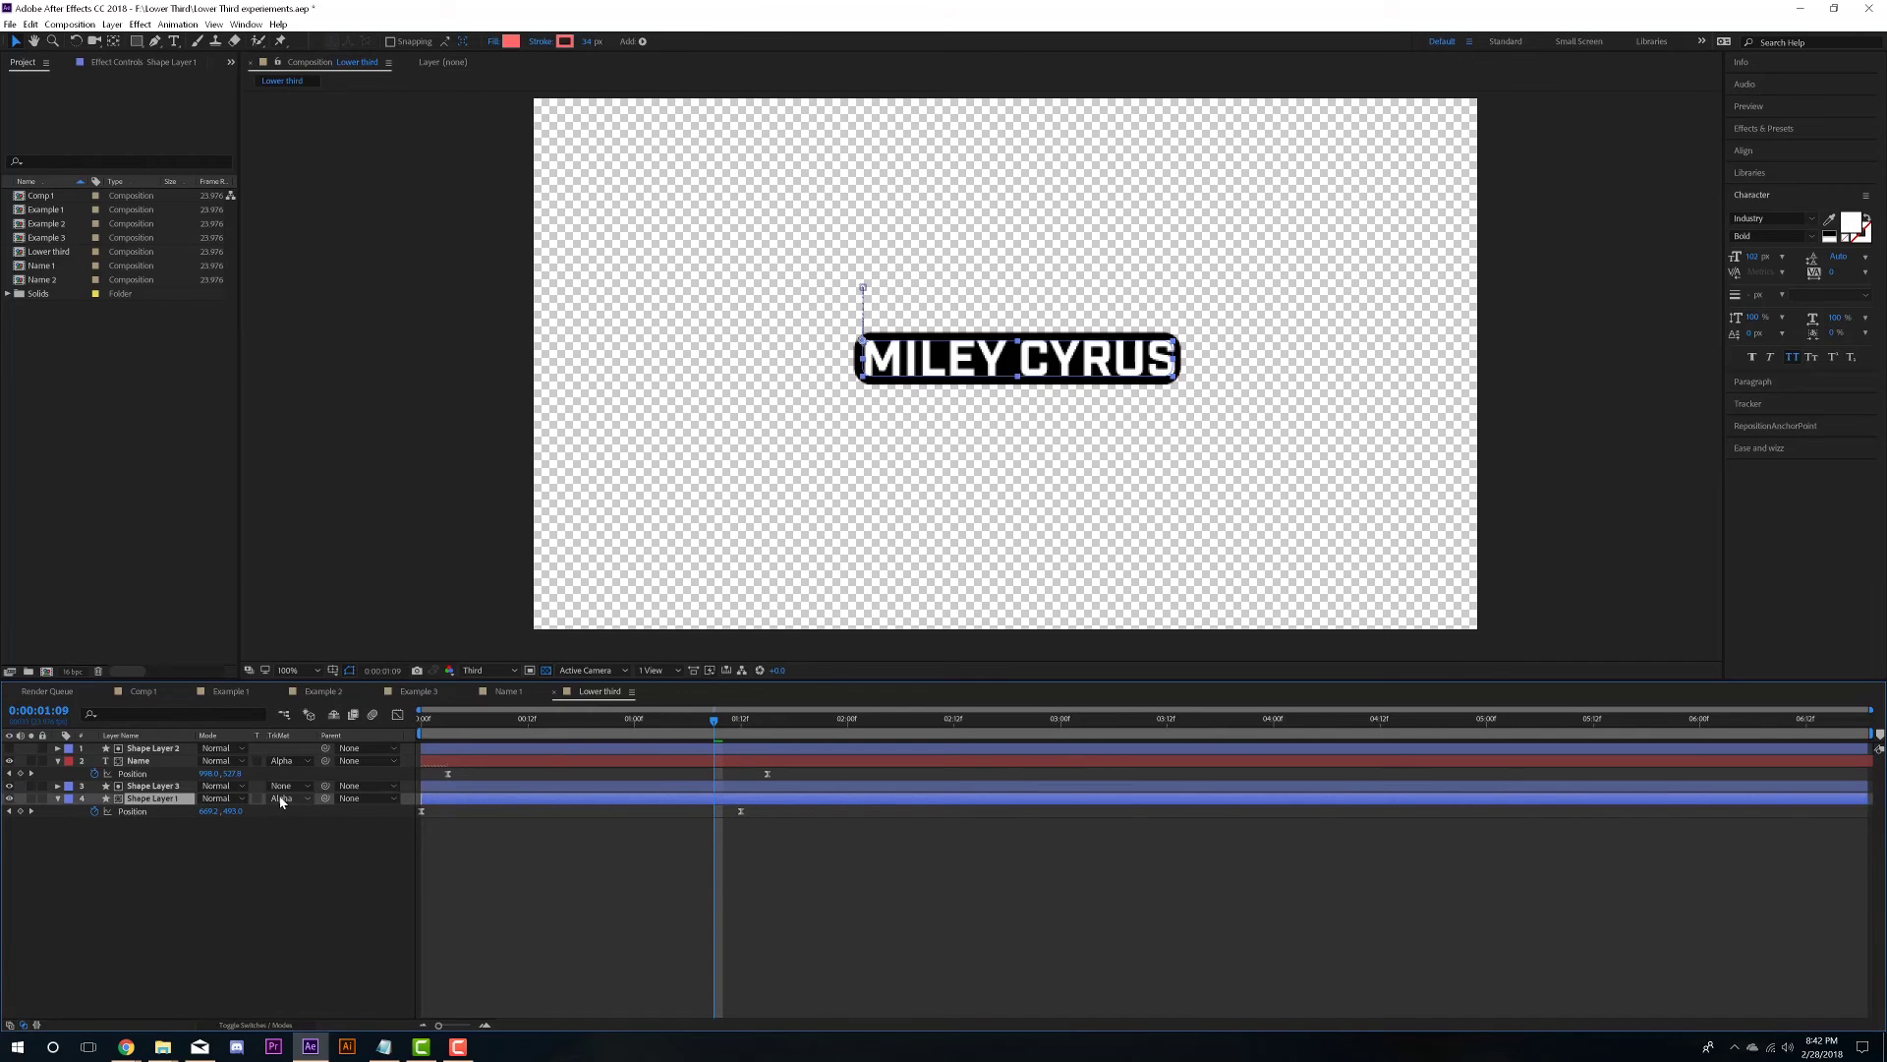
pyautogui.moveTo(715, 720); pyautogui.dragTo(422, 718)
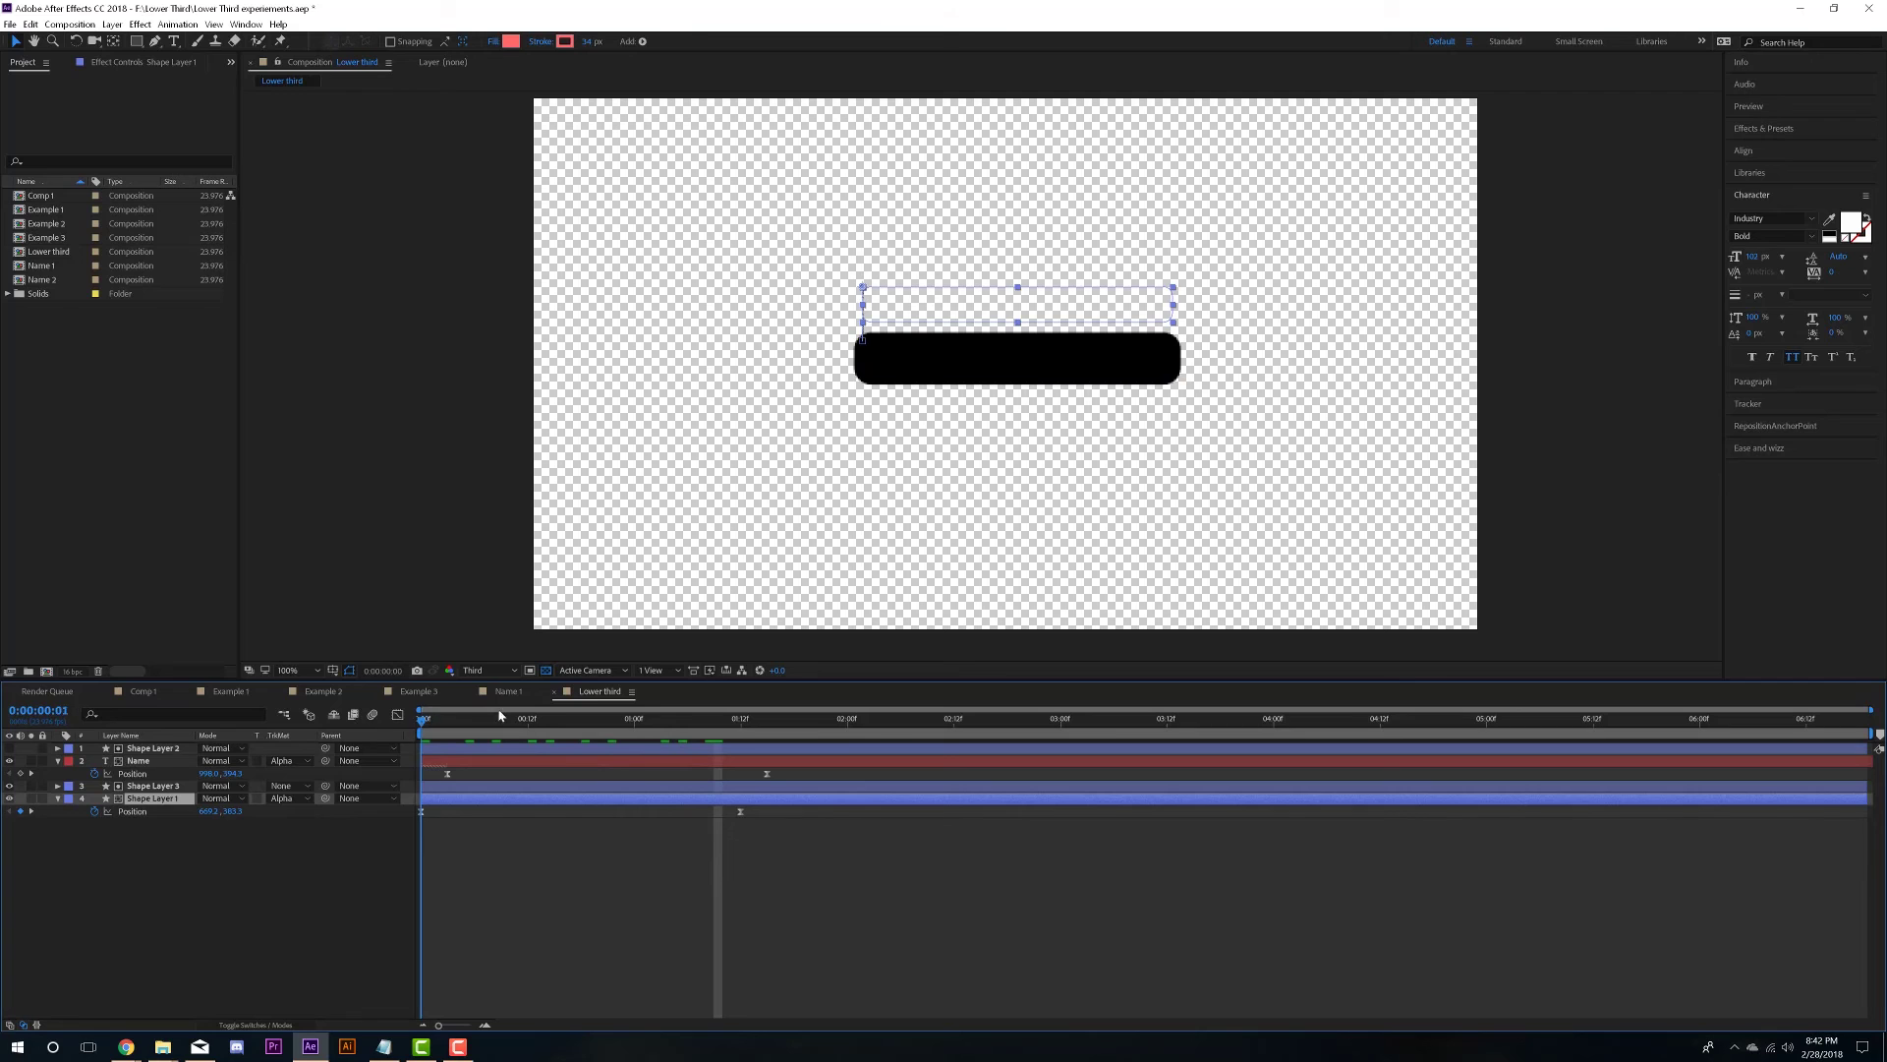
pyautogui.press('space')
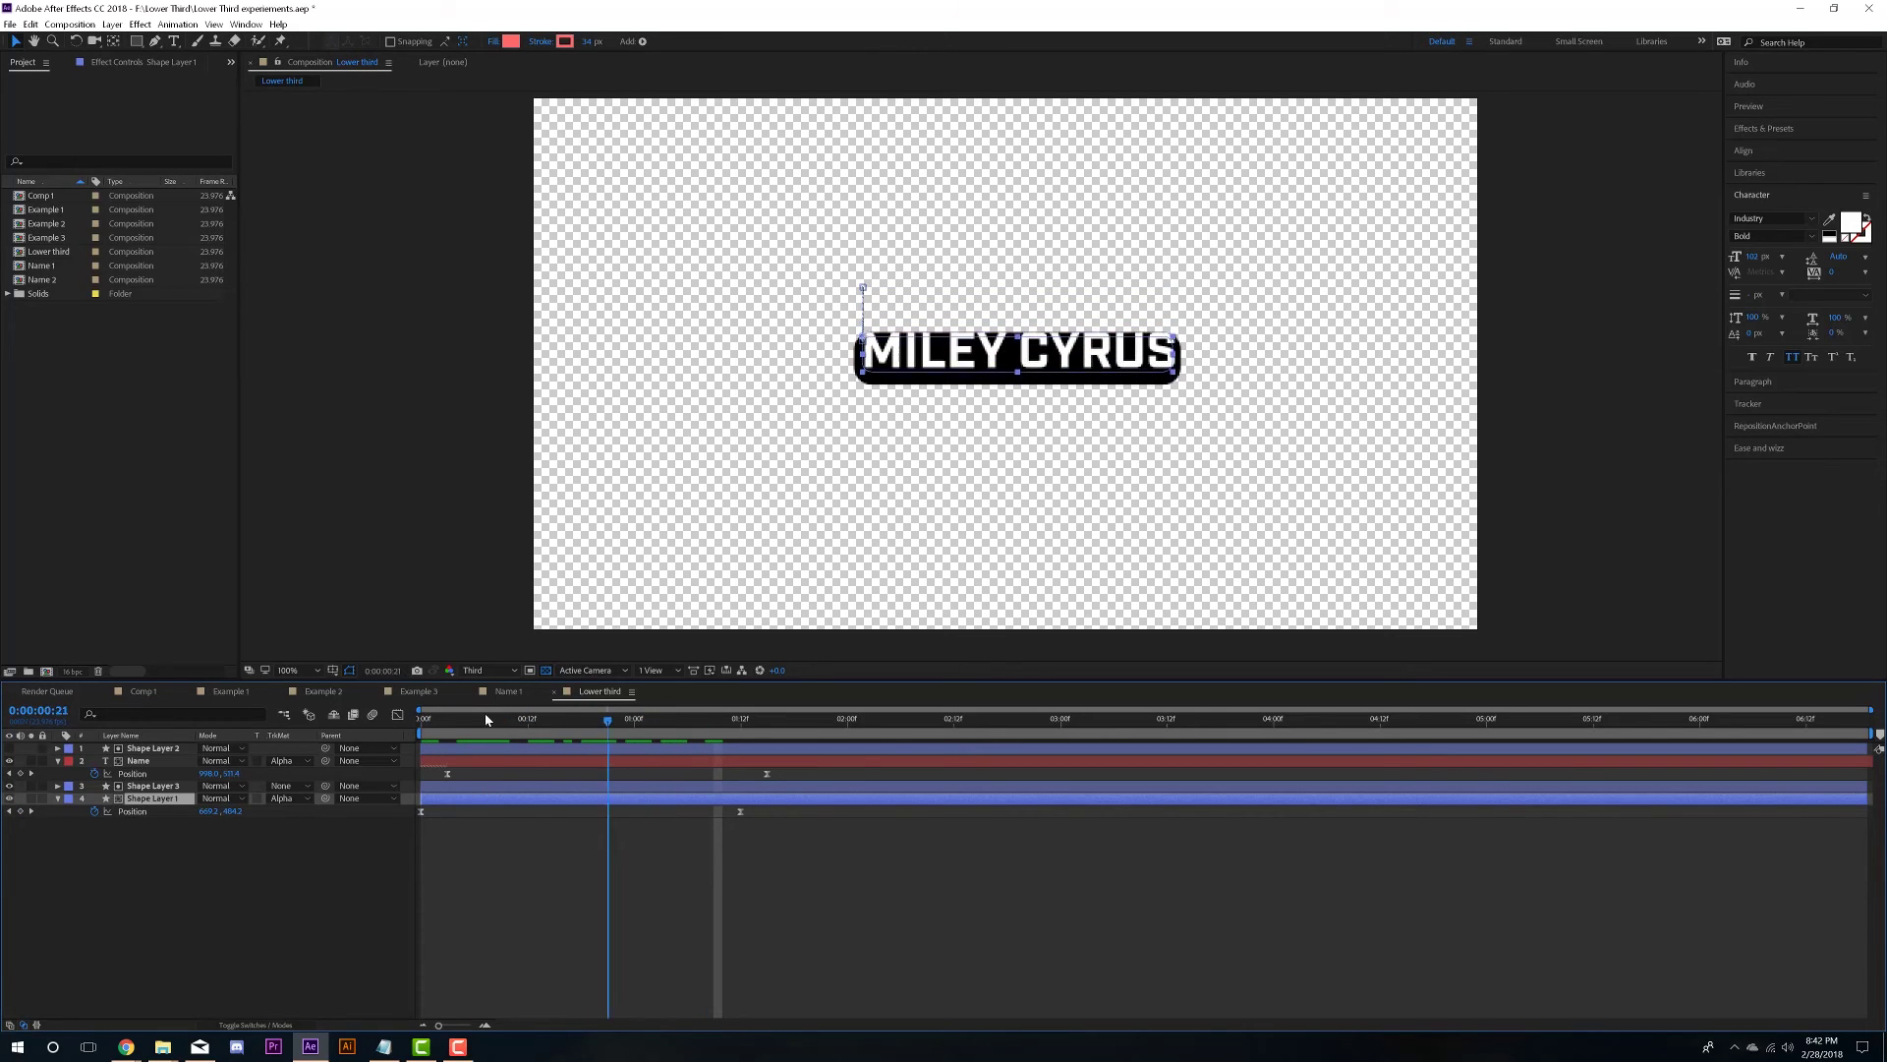
pyautogui.click(696, 718)
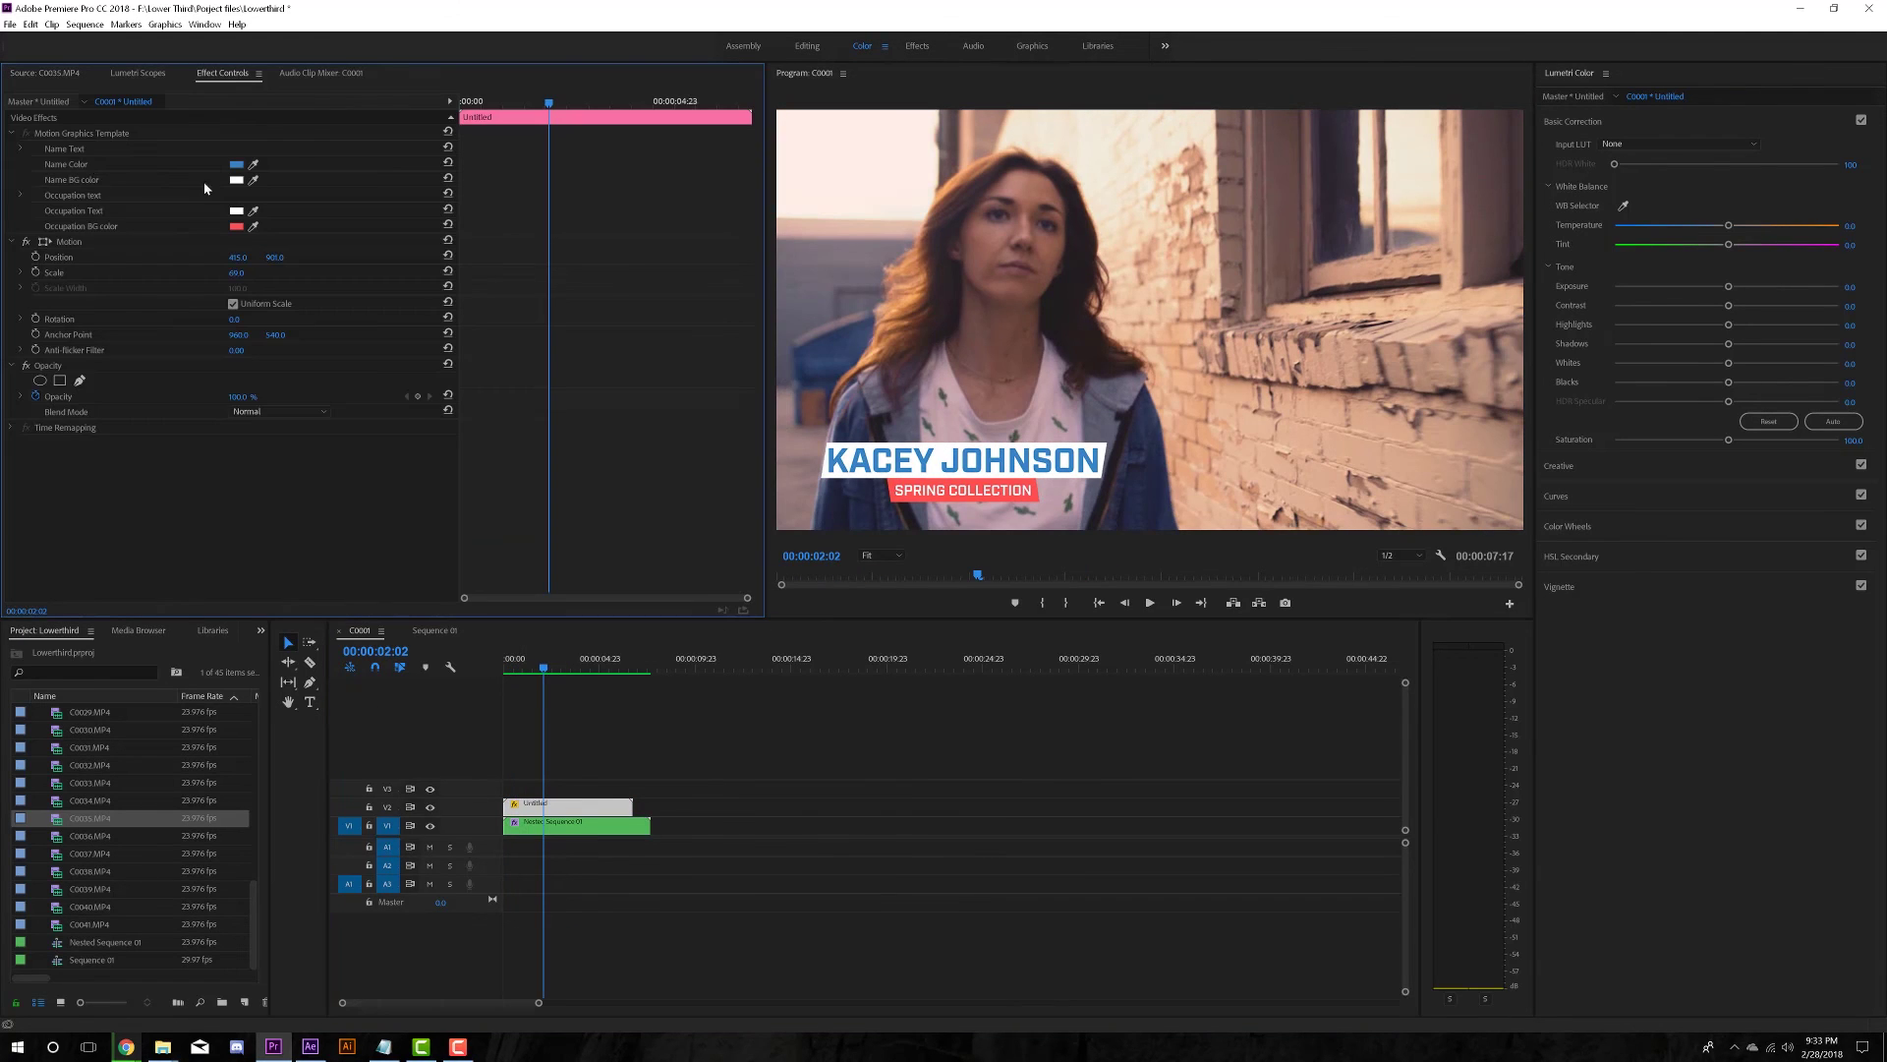
pyautogui.click(20, 149)
# - Place the lower-third template on V3 above the clip and enter a new Name Text
pyautogui.click(20, 165)
pyautogui.write('RACHEL')
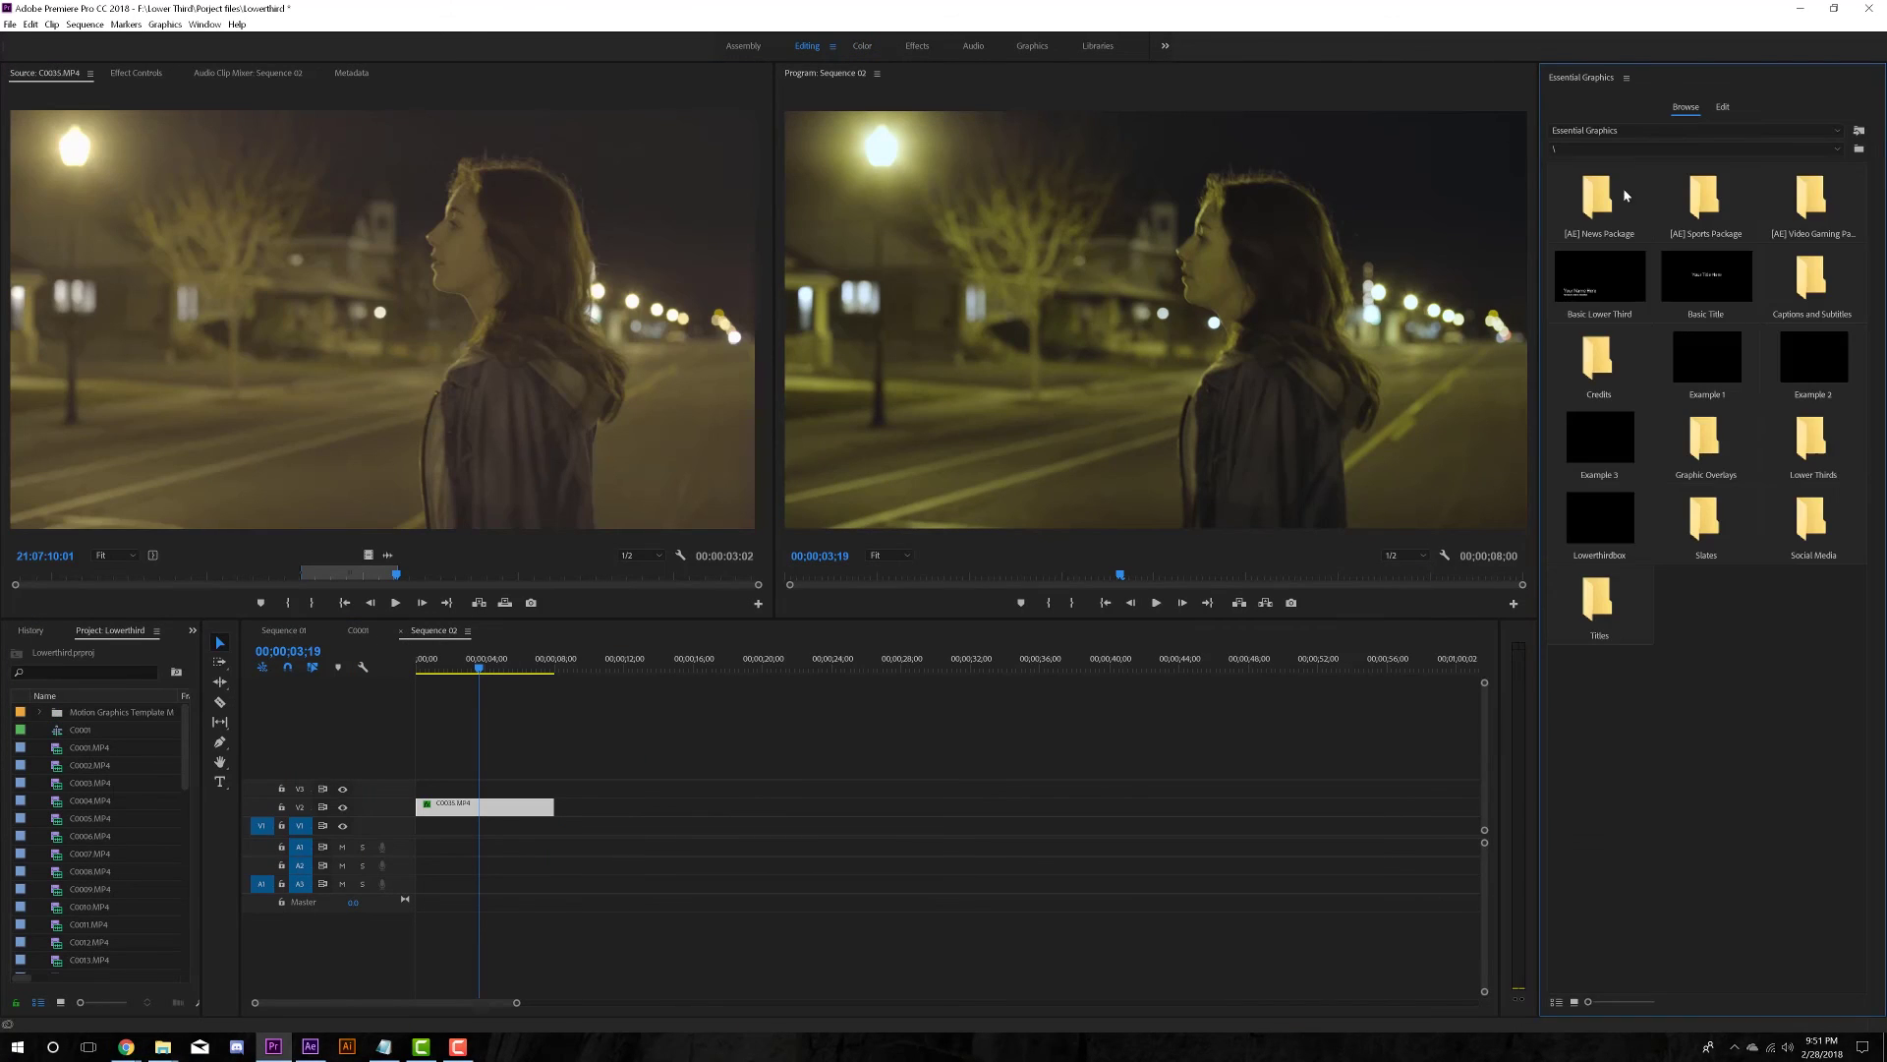
pyautogui.moveTo(566, 752); pyautogui.dragTo(472, 787)
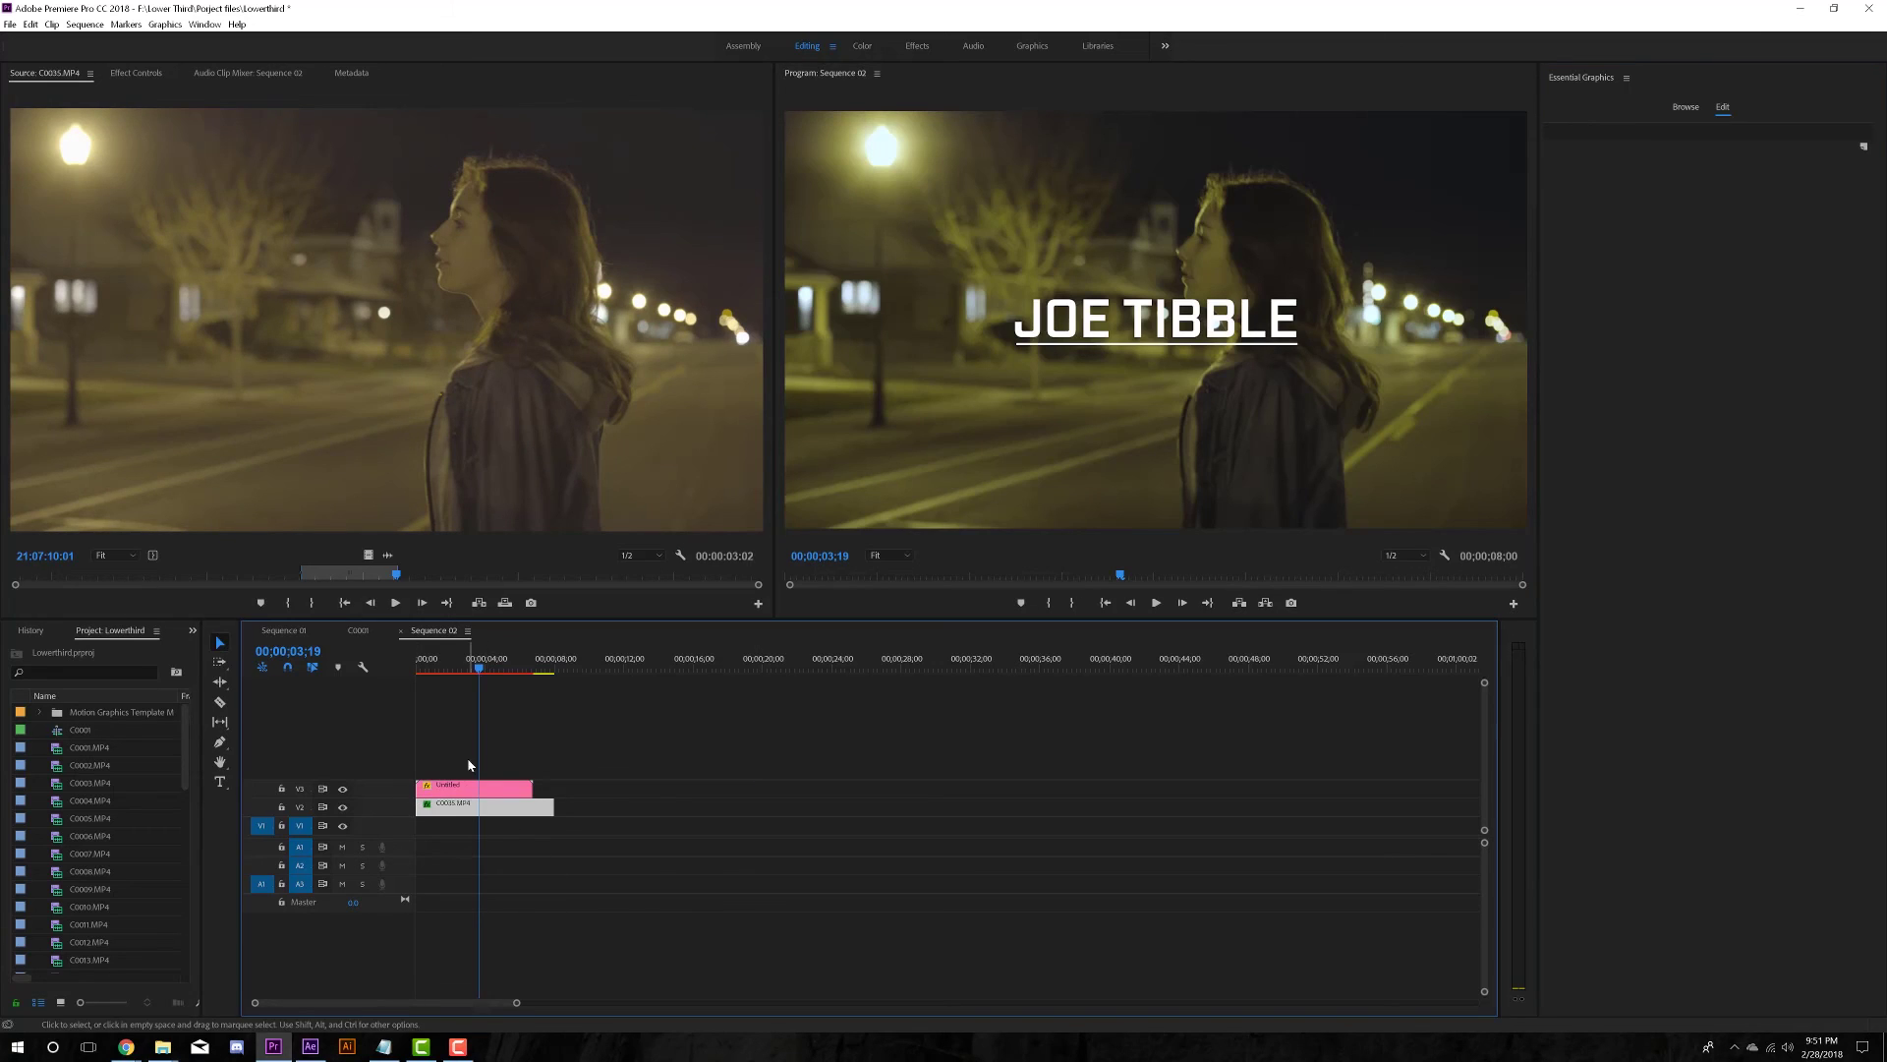
pyautogui.click(136, 73)
pyautogui.click(20, 148)
pyautogui.click(20, 165)
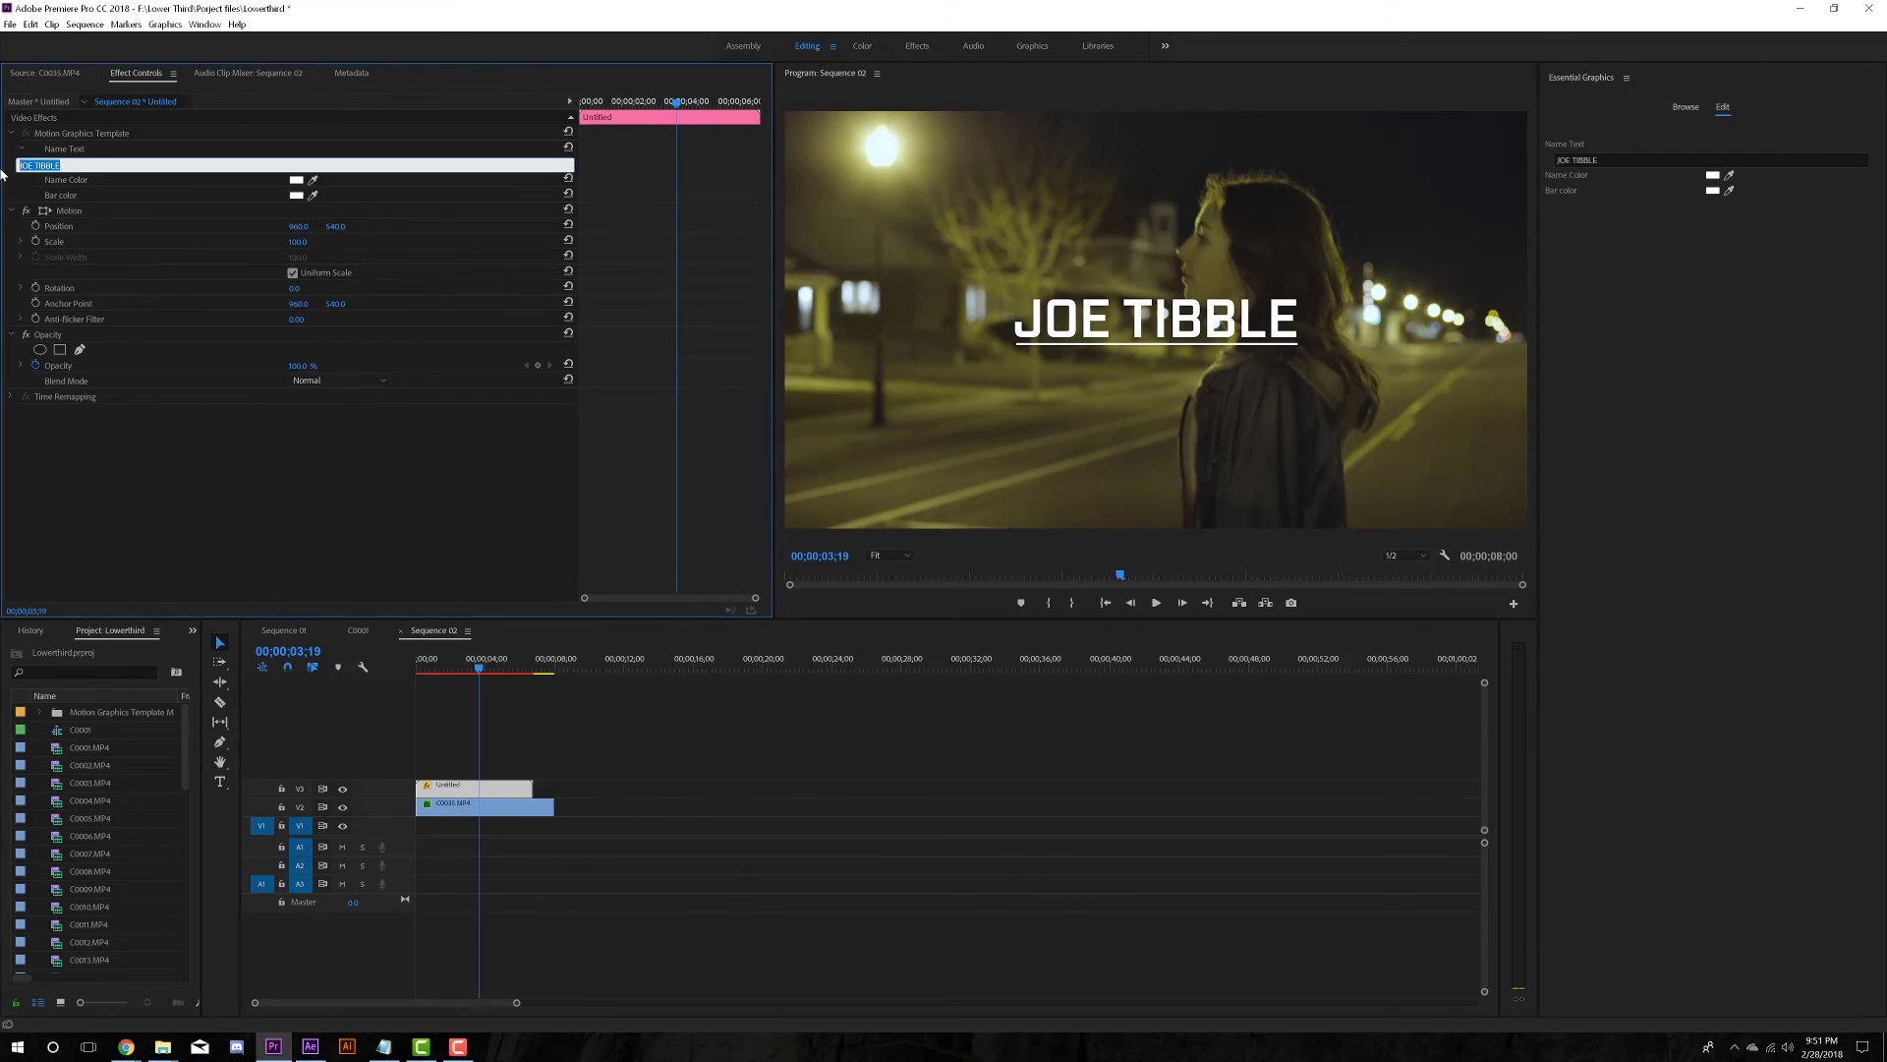
pyautogui.click(219, 470)
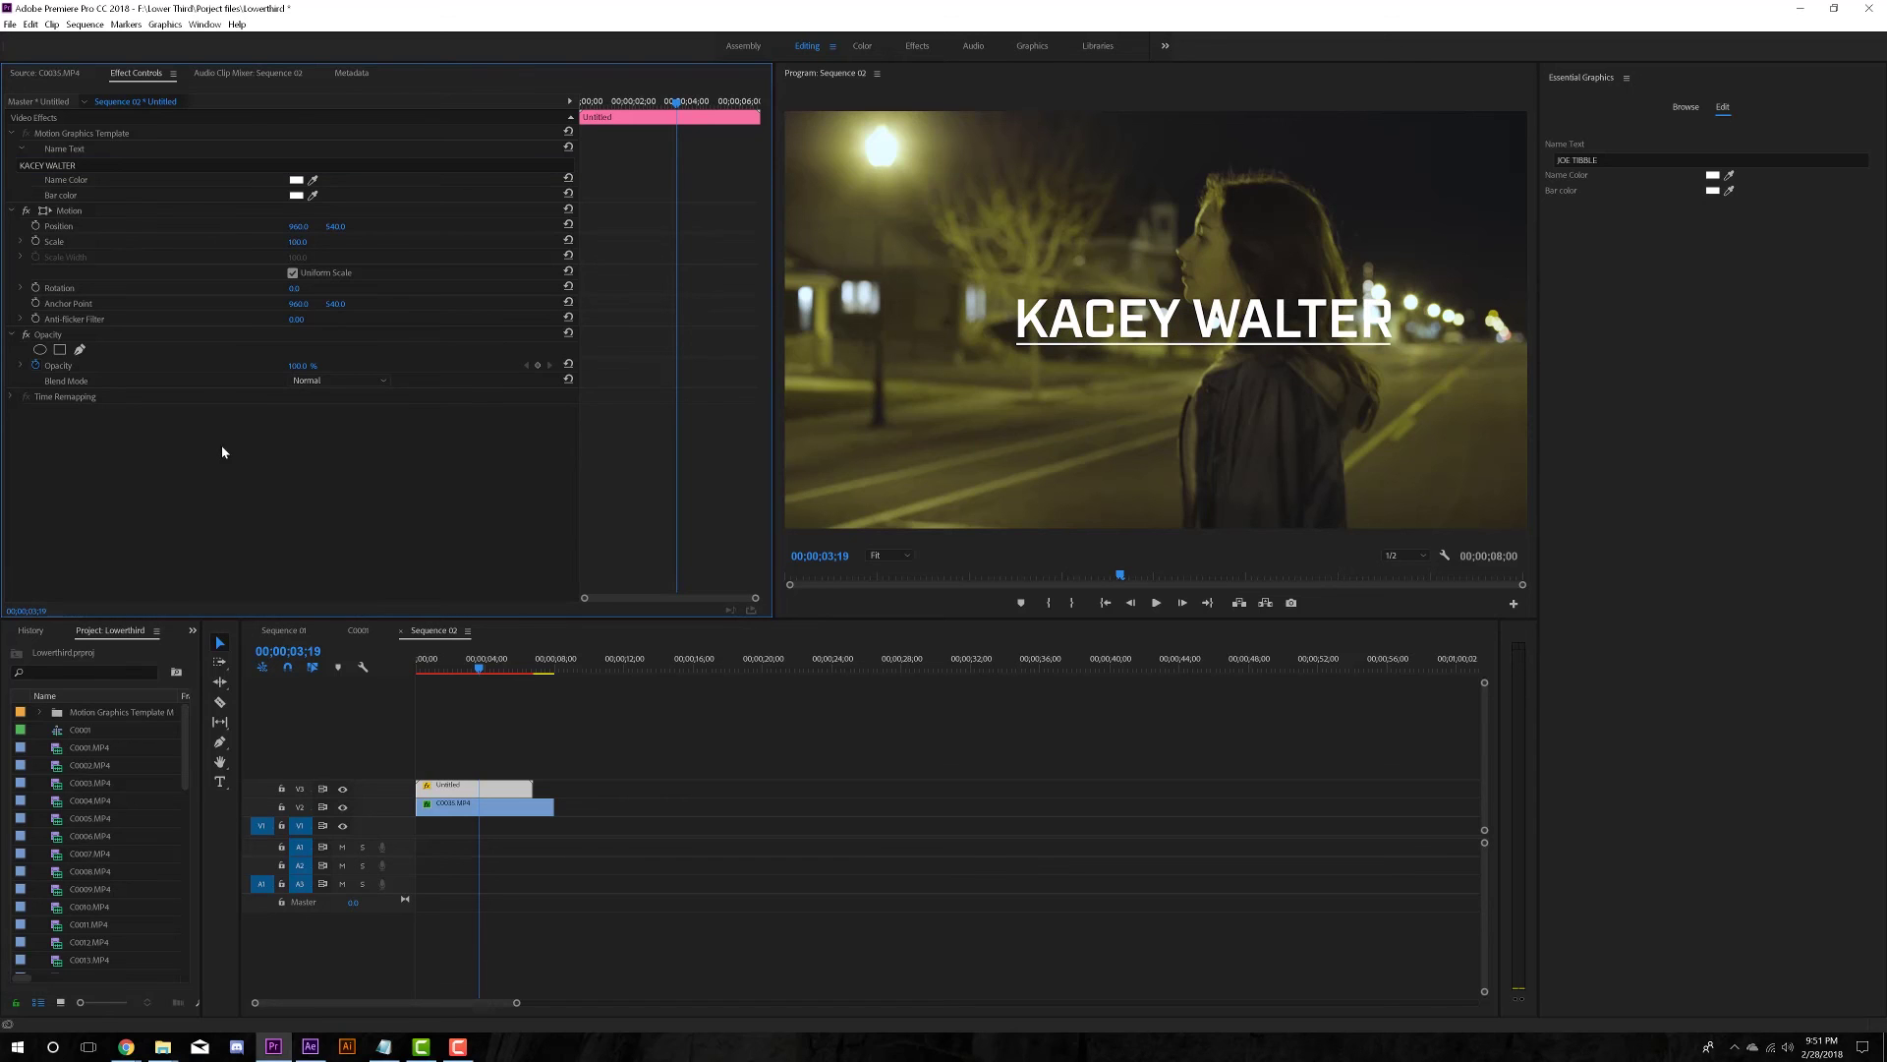
# - Set the Name Color to a muted light blue-grey
pyautogui.click(298, 182)
pyautogui.click(939, 599)
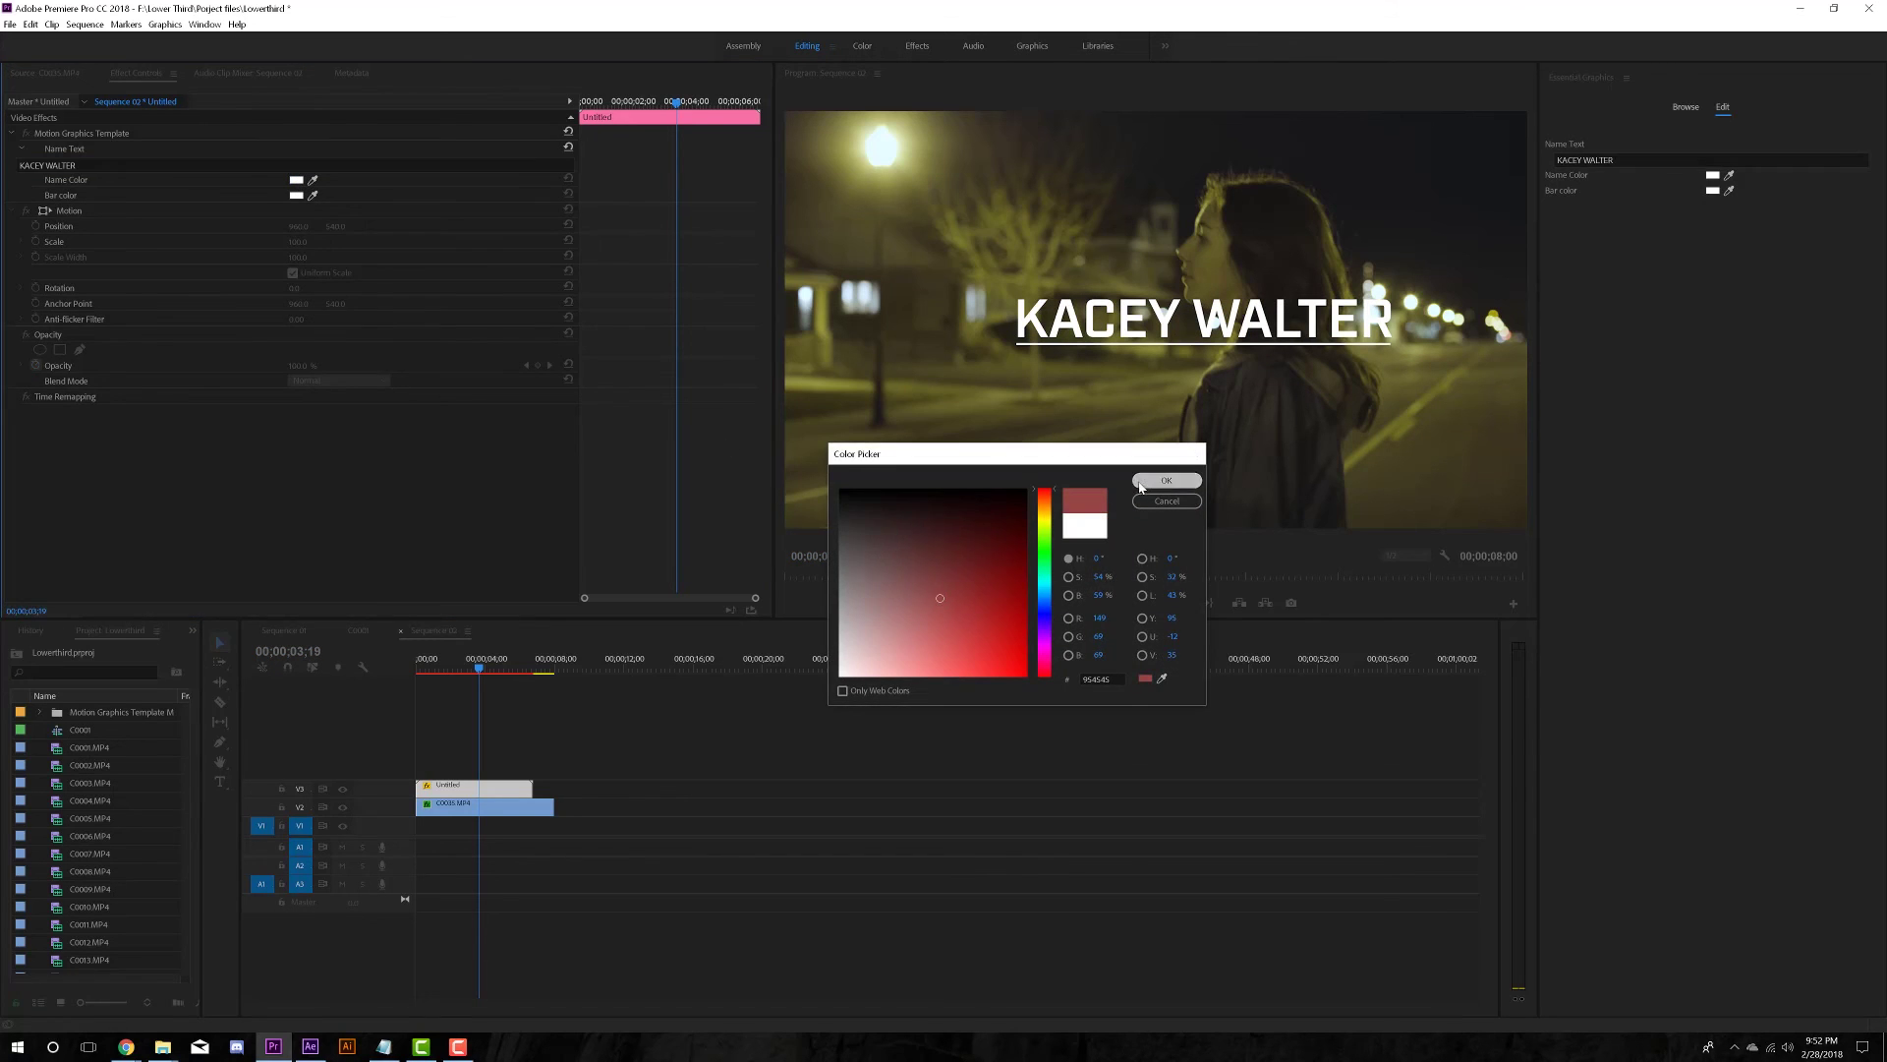
pyautogui.click(1166, 480)
pyautogui.click(295, 181)
pyautogui.click(1039, 604)
pyautogui.moveTo(1039, 604); pyautogui.dragTo(1039, 596)
pyautogui.moveTo(924, 646); pyautogui.dragTo(883, 599)
pyautogui.click(1167, 480)
# - Make the Bar color orange, then play the sequence from the start
pyautogui.click(296, 195)
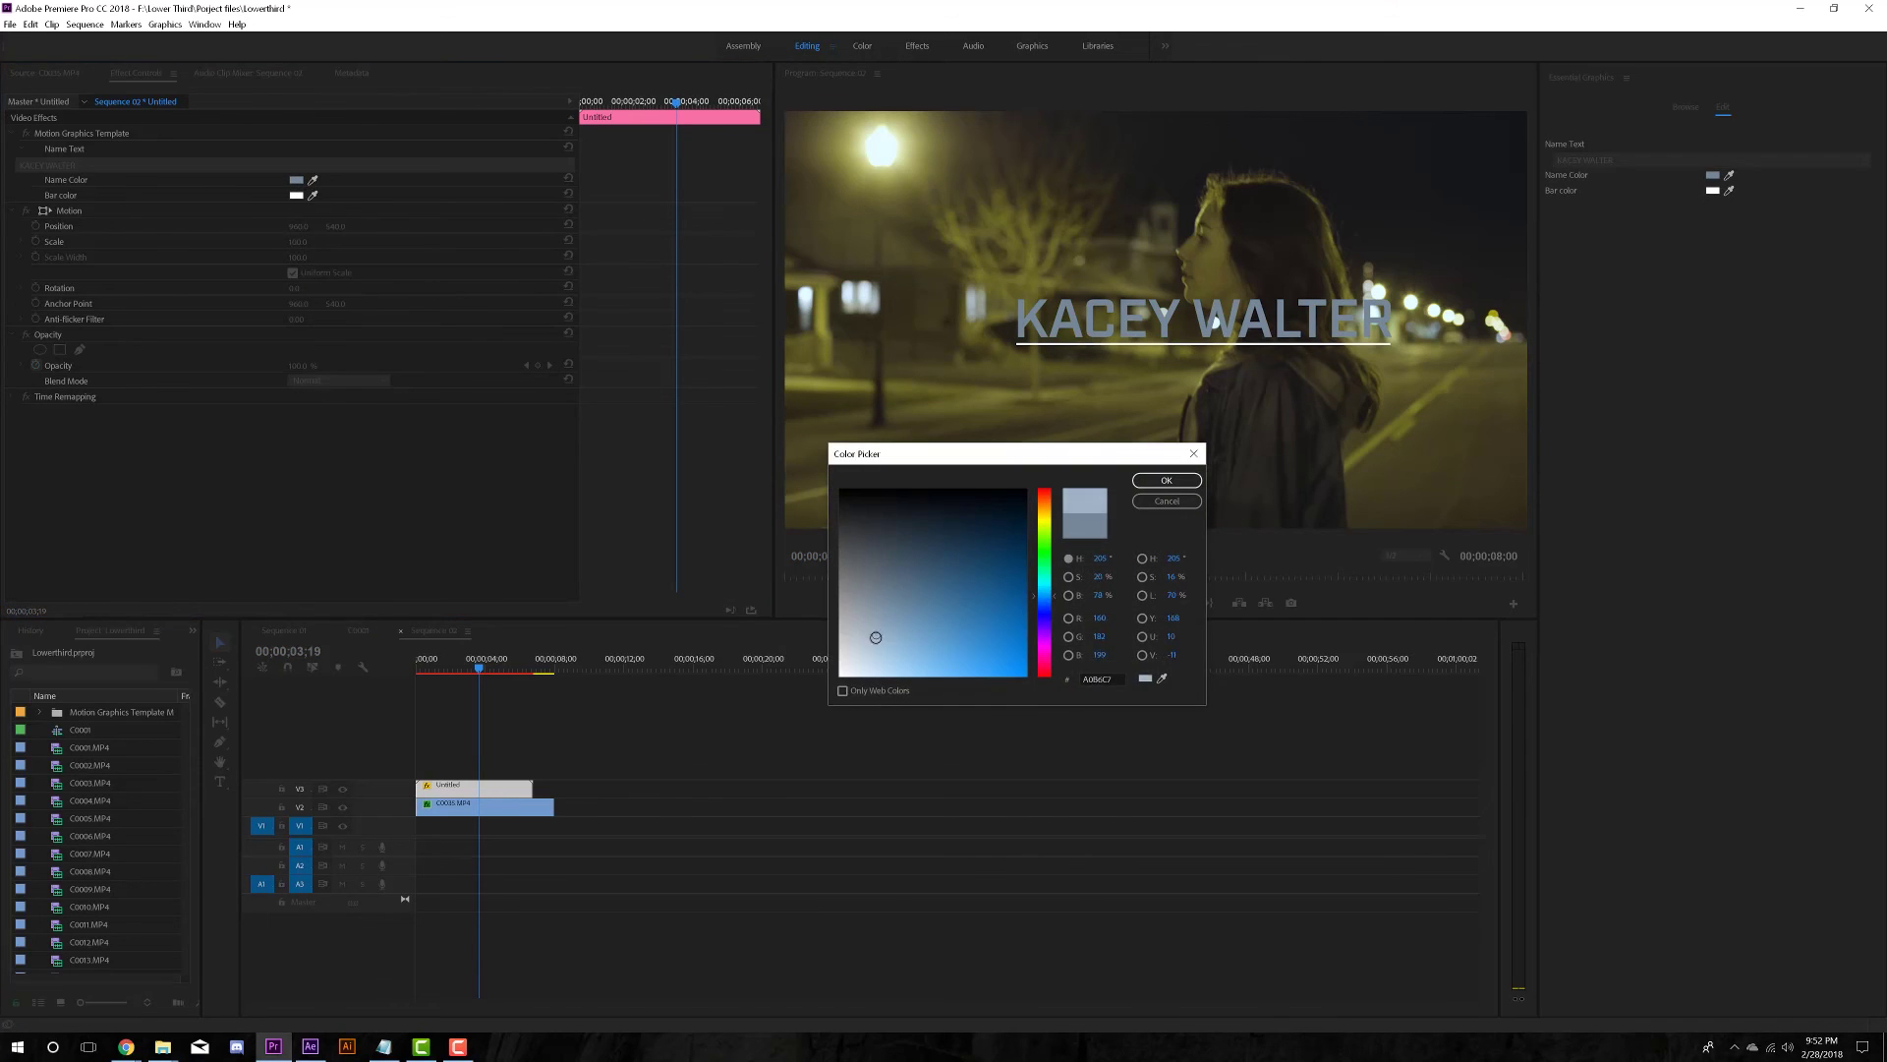
pyautogui.click(1167, 479)
pyautogui.click(296, 194)
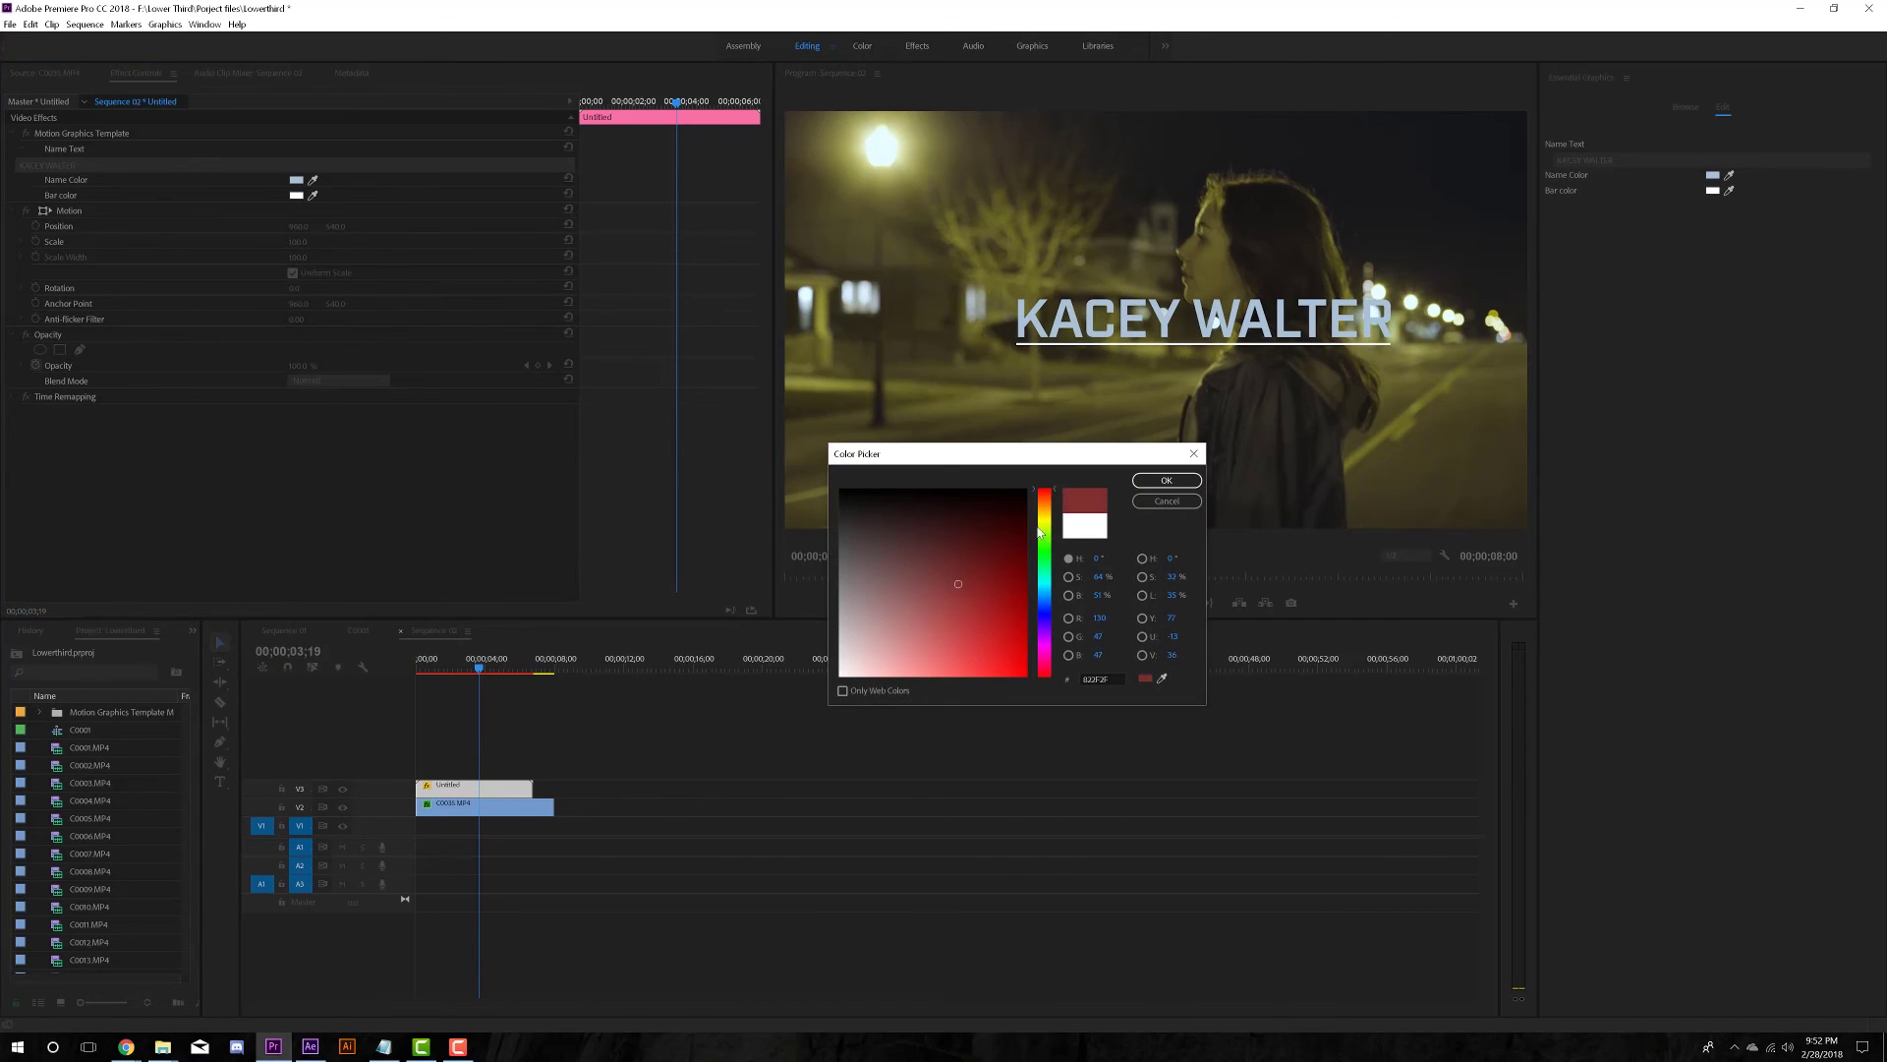
pyautogui.click(1044, 505)
pyautogui.click(986, 635)
pyautogui.click(1167, 479)
pyautogui.press('Home')
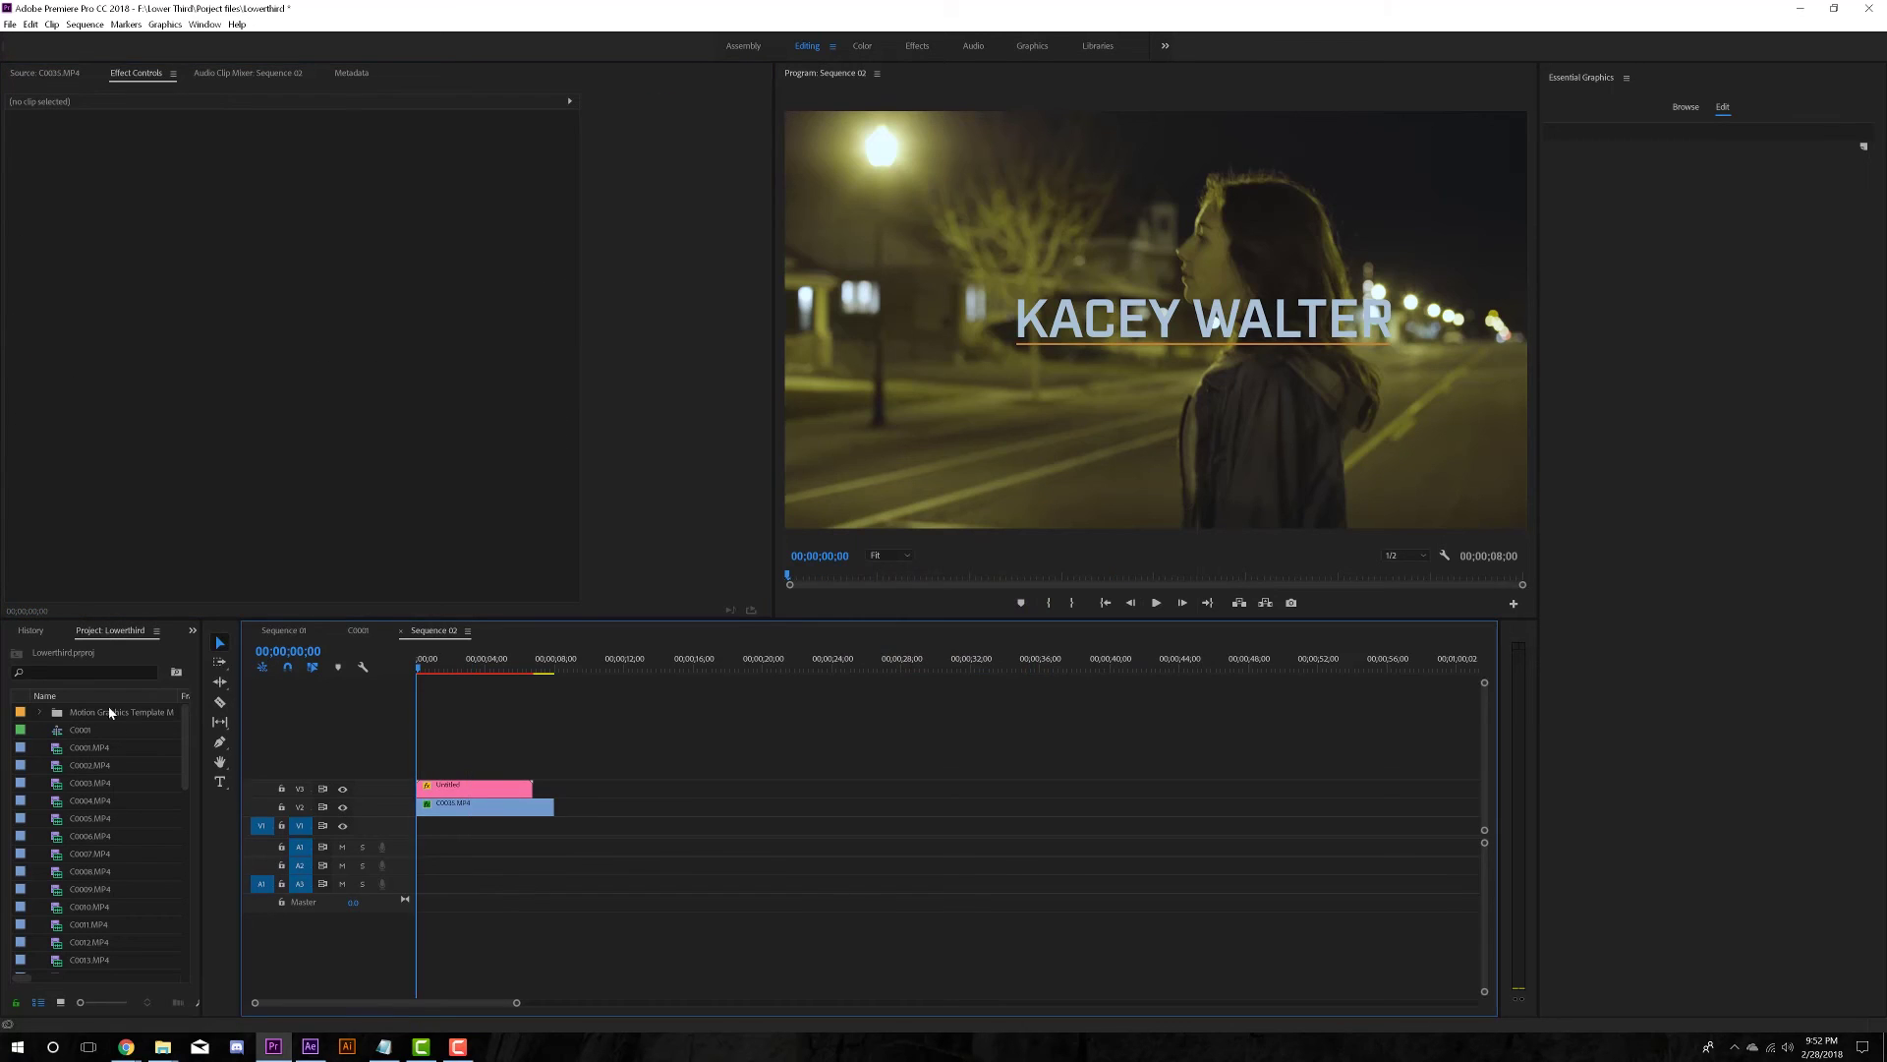
pyautogui.press('space')
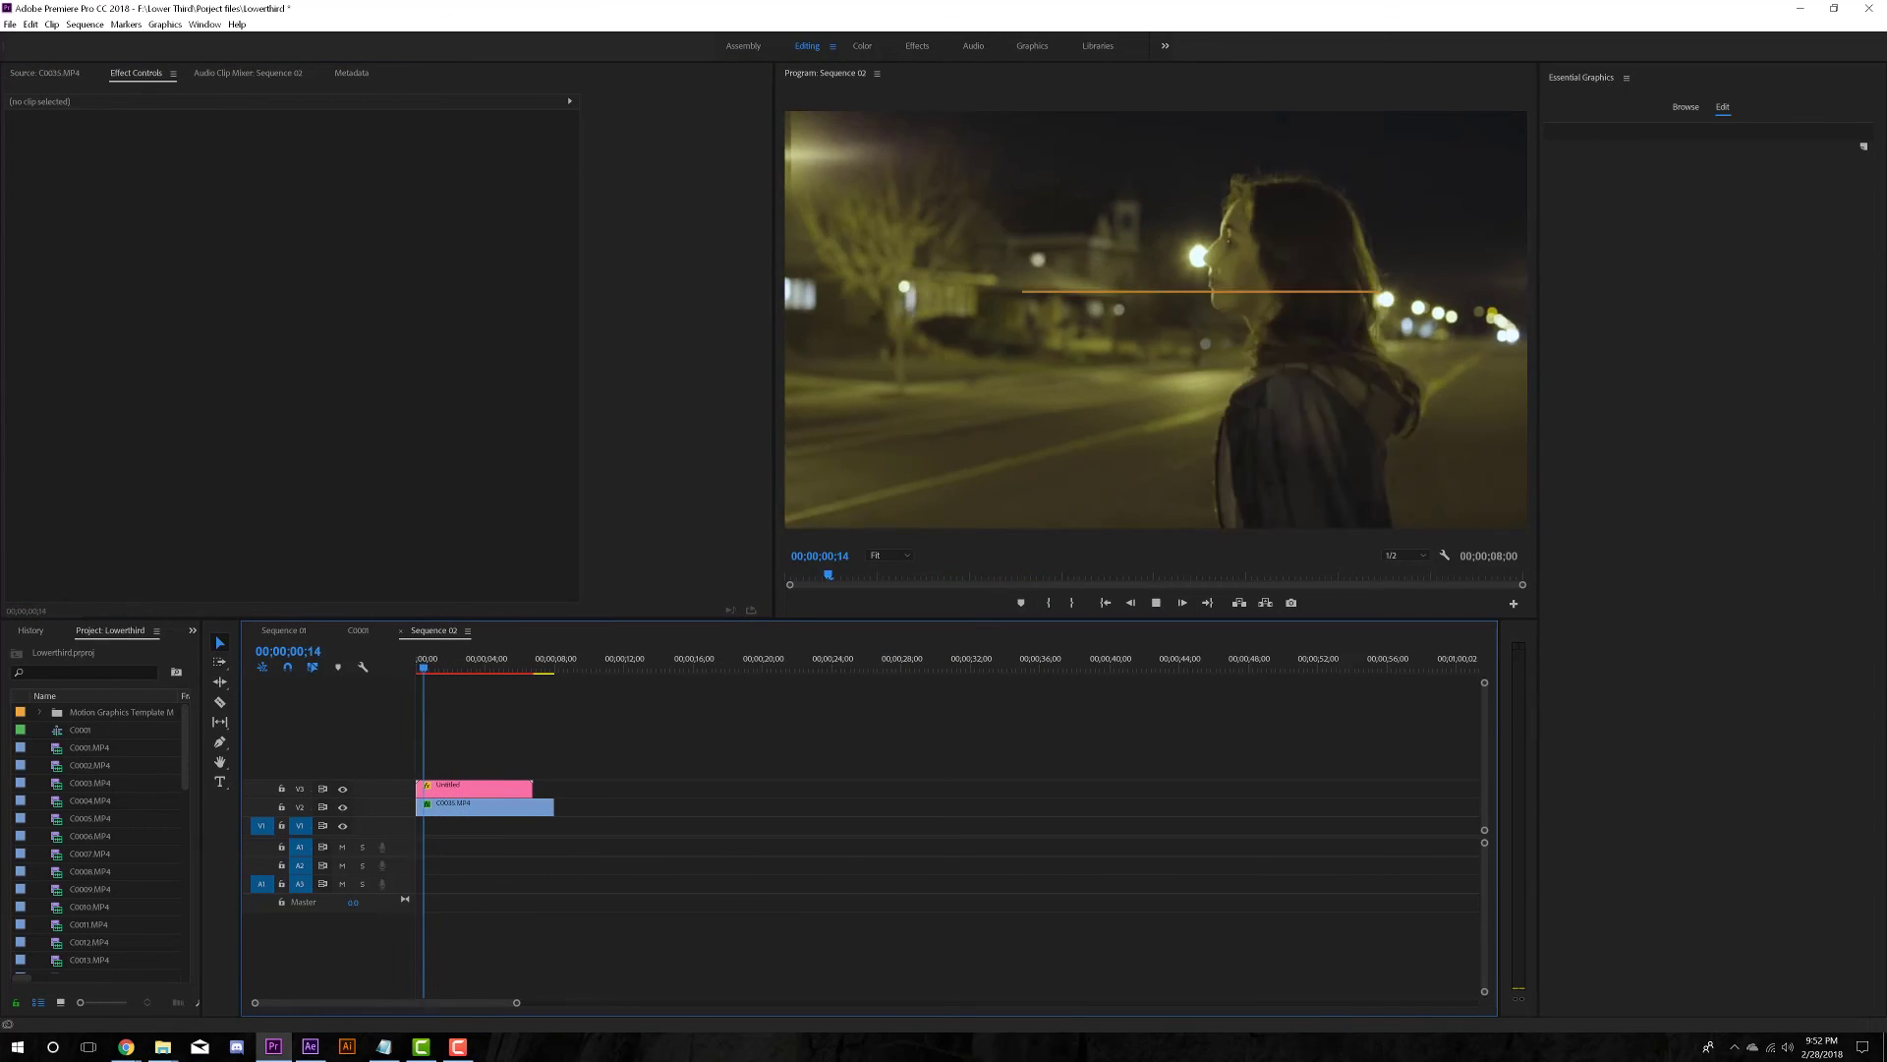